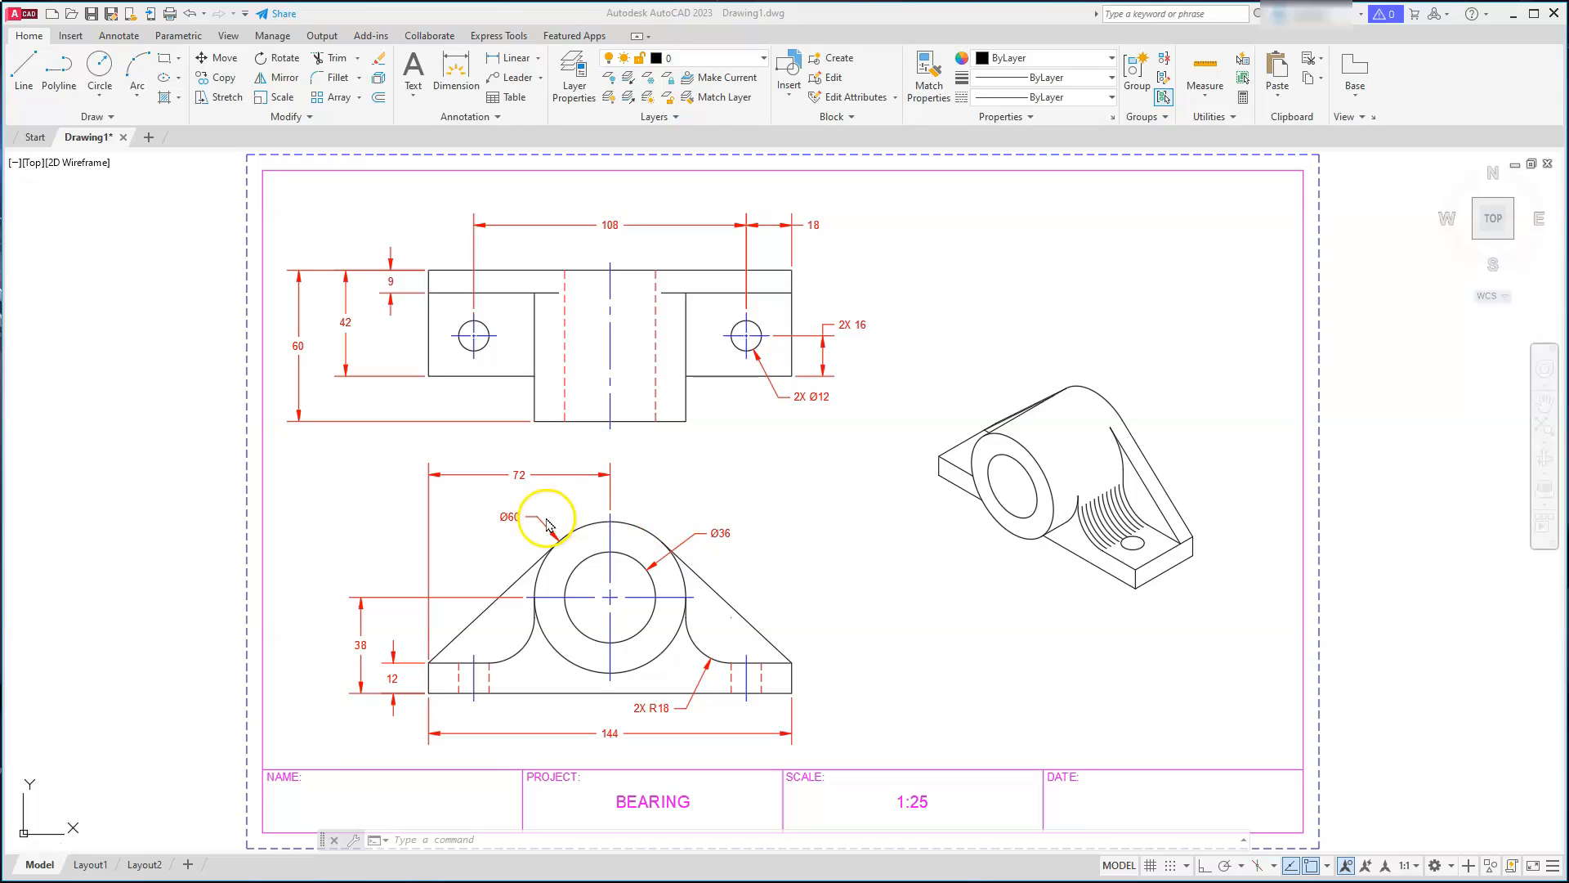
Step: Create a new blank drawing and turn off the background grid display
left_click(149, 138)
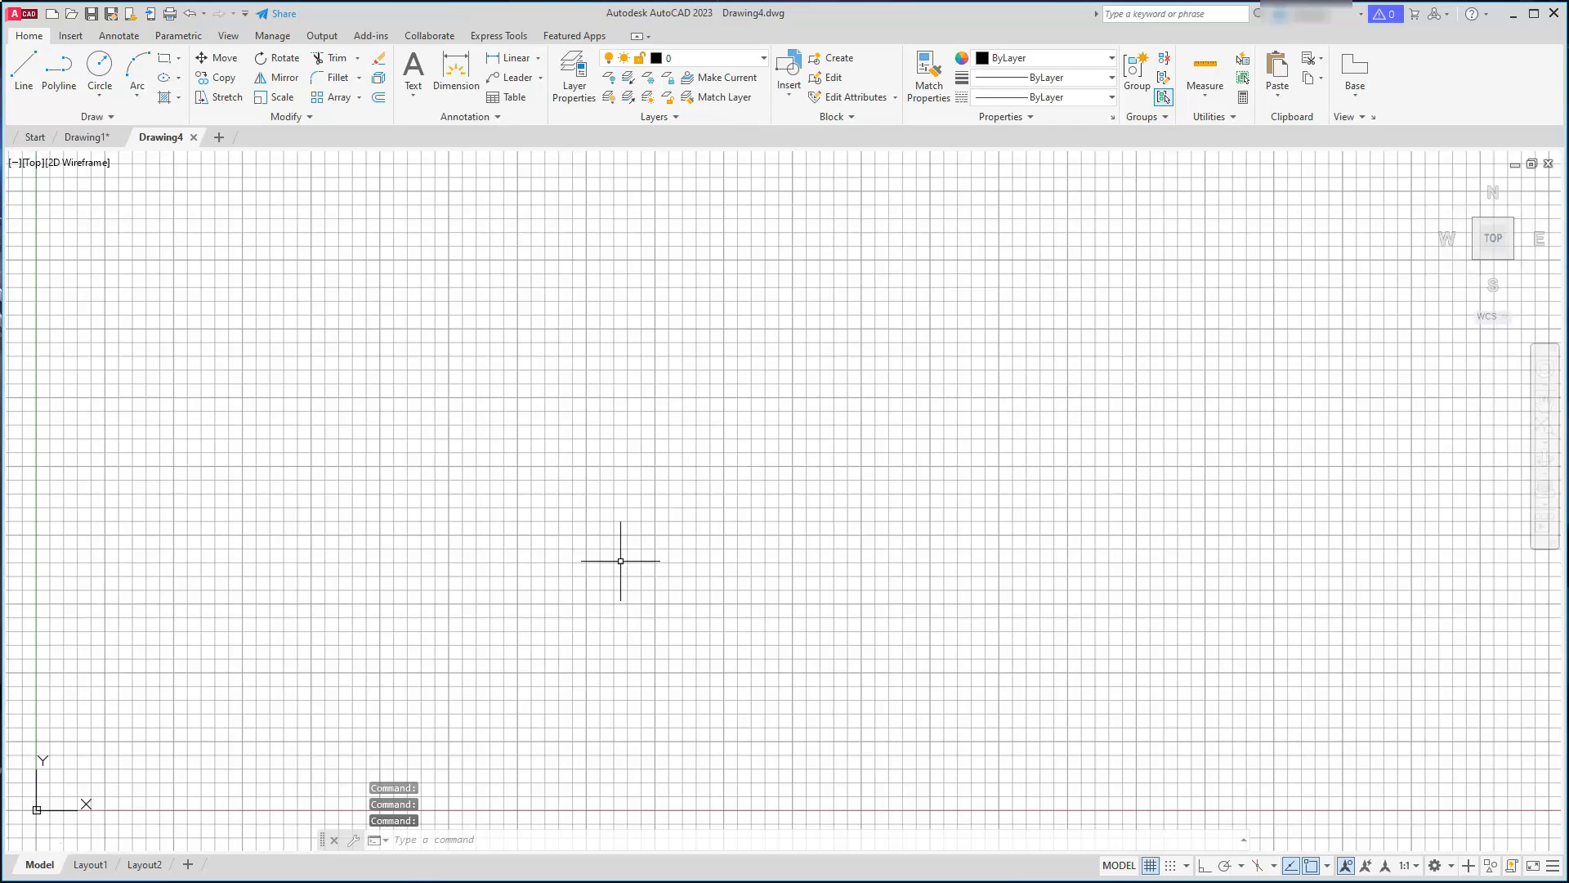
left_click(659, 611)
left_click(1152, 868)
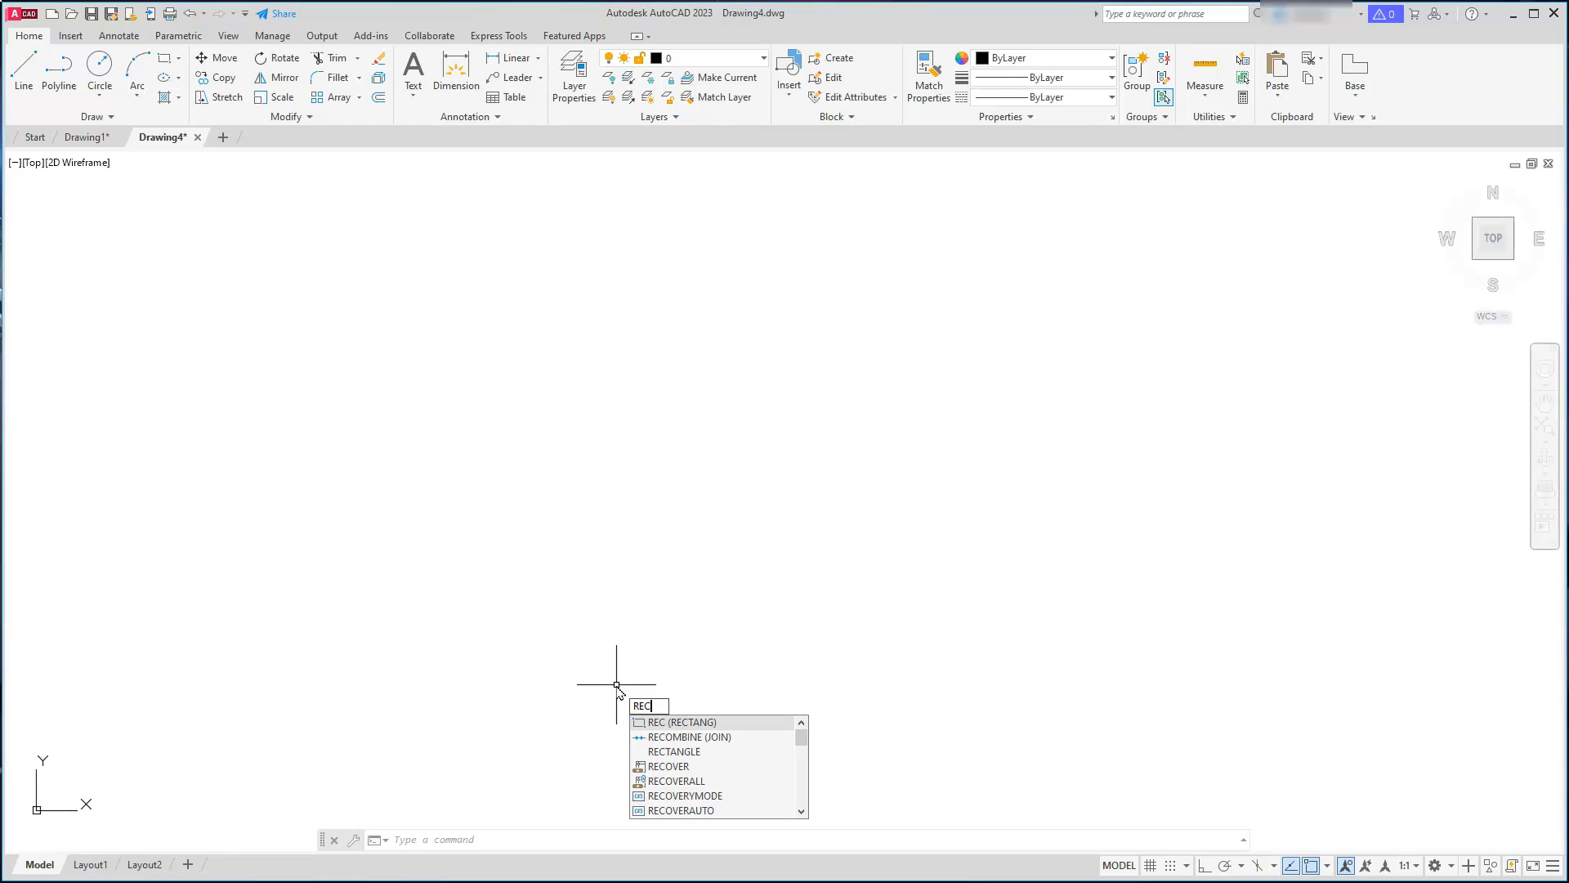
Step: Draw a rectangle 144 units wide and 12 units high as the bearing's base in the front view
key("Return")
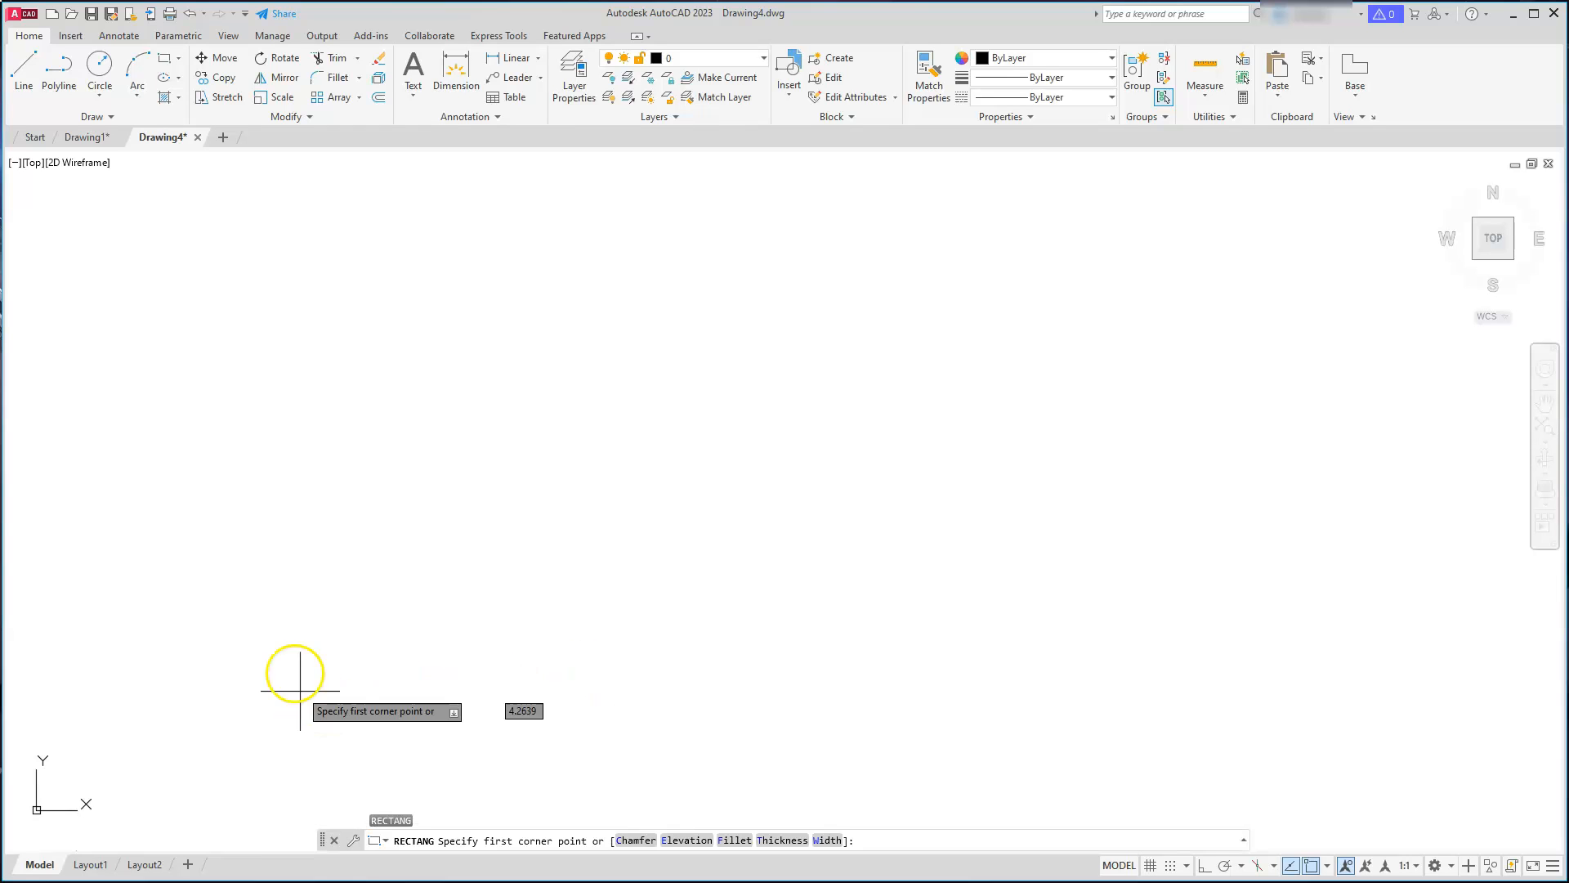
left_click(294, 665)
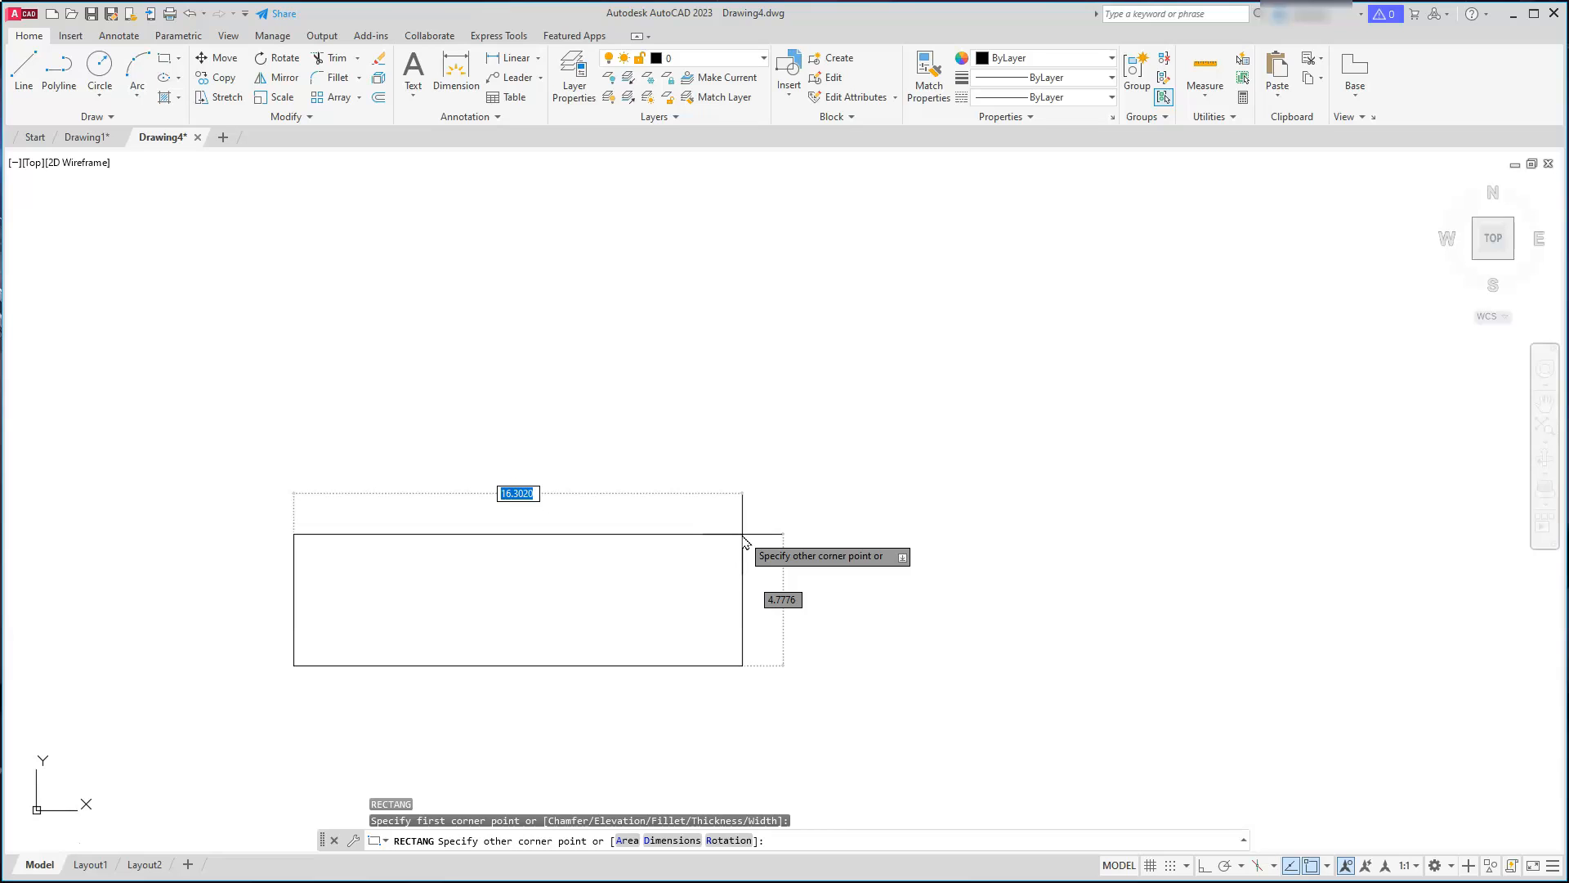
type("1")
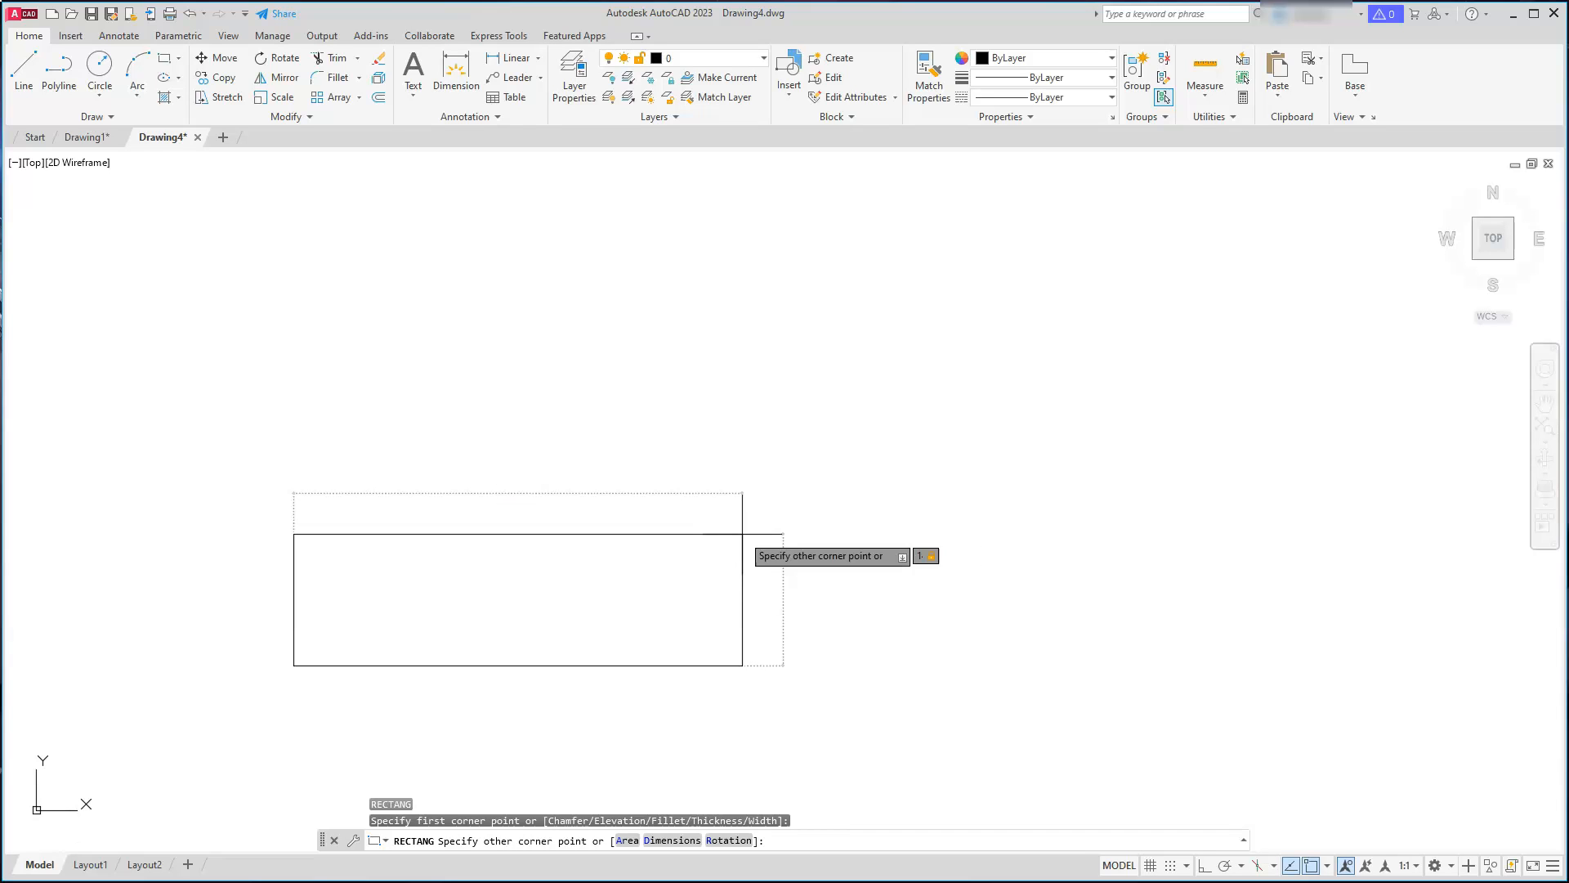
key("Return")
scroll(742, 533, "down", 5)
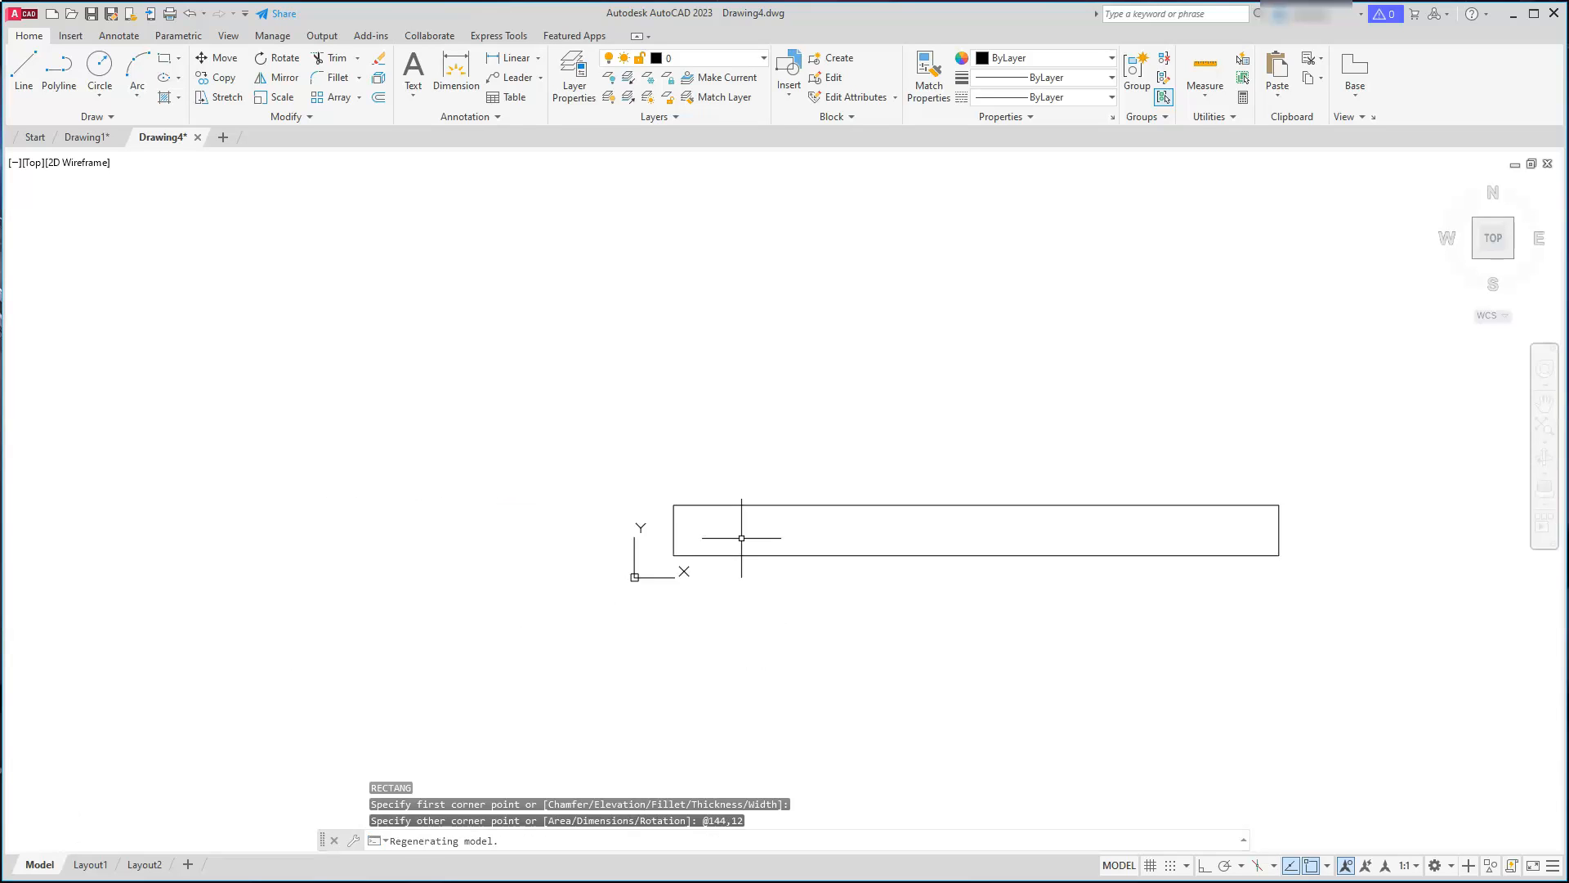
scroll(885, 530, "up", 3)
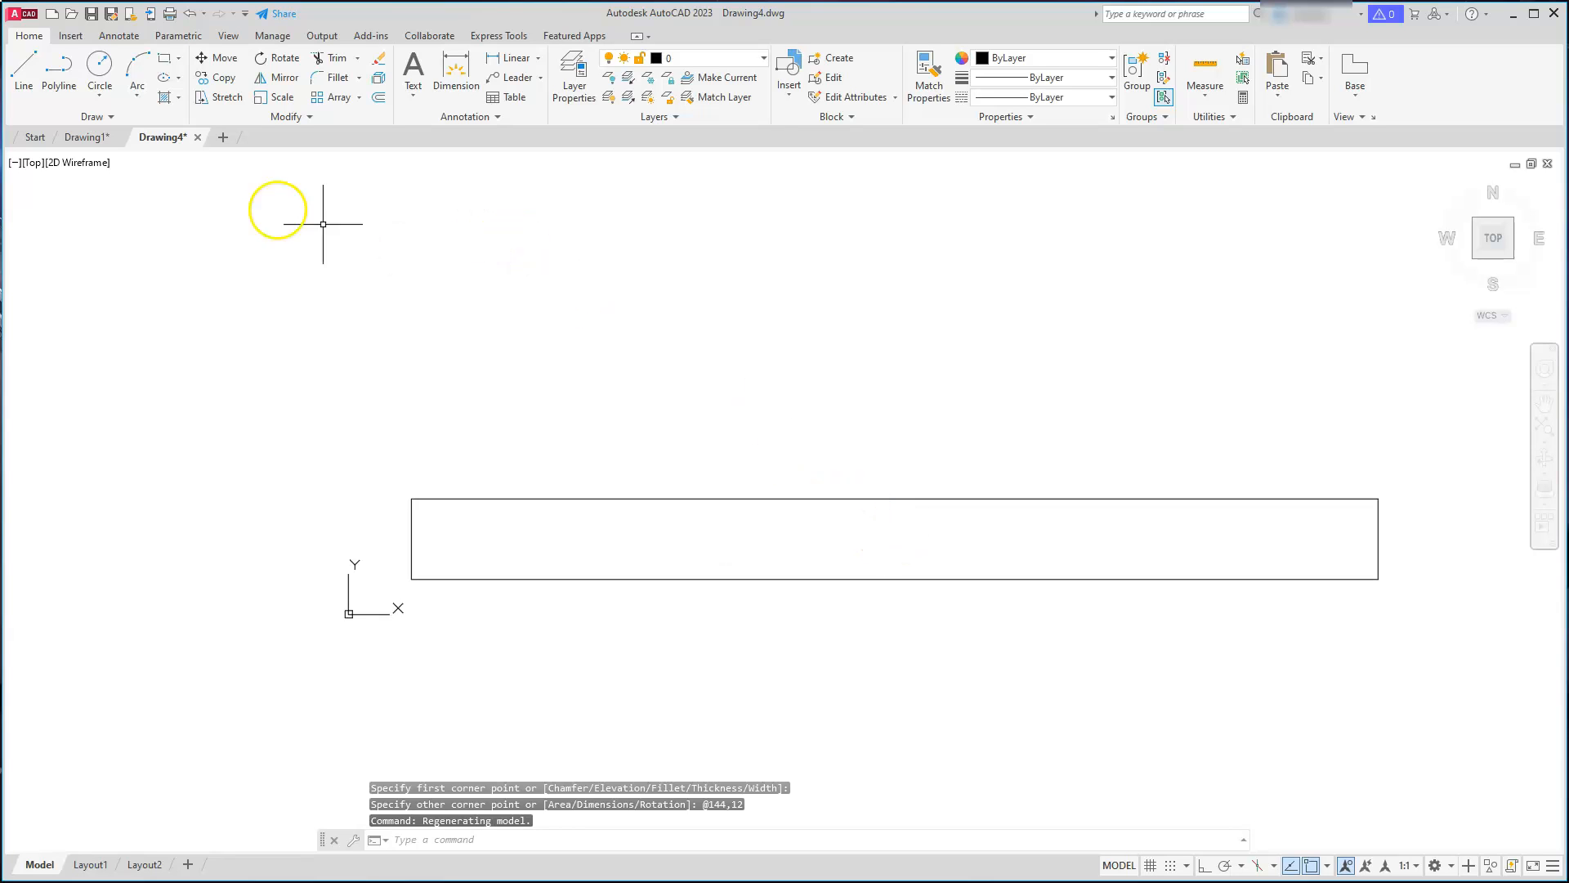
Step: Draw a circle of diameter 60 centred 38 units directly above the midpoint of the base rectangle's bottom edge
left_click(99, 96)
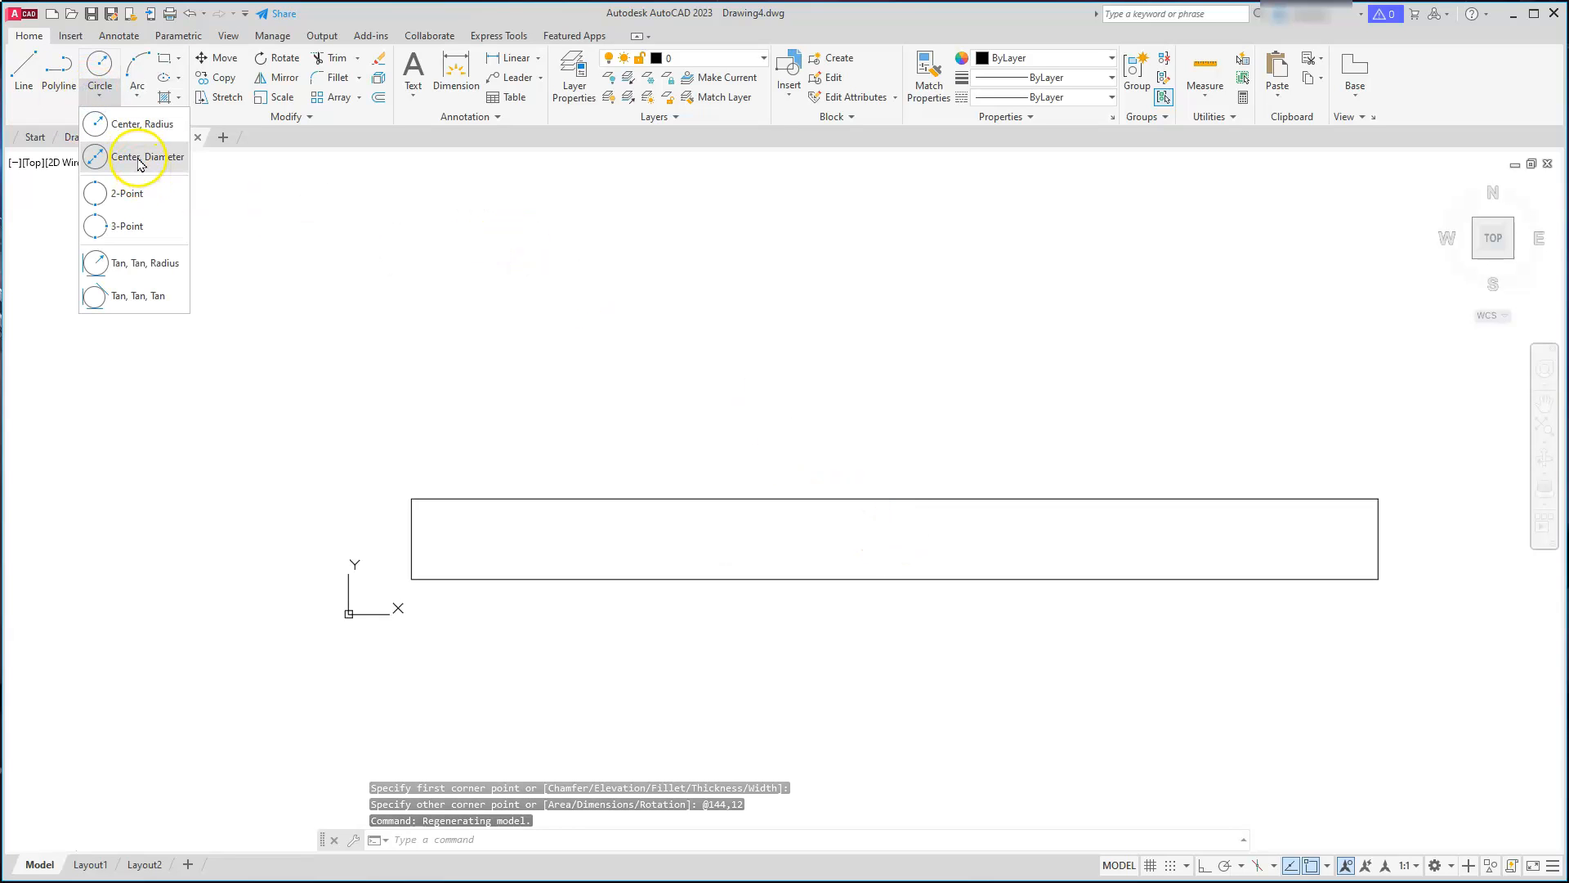
left_click(139, 161)
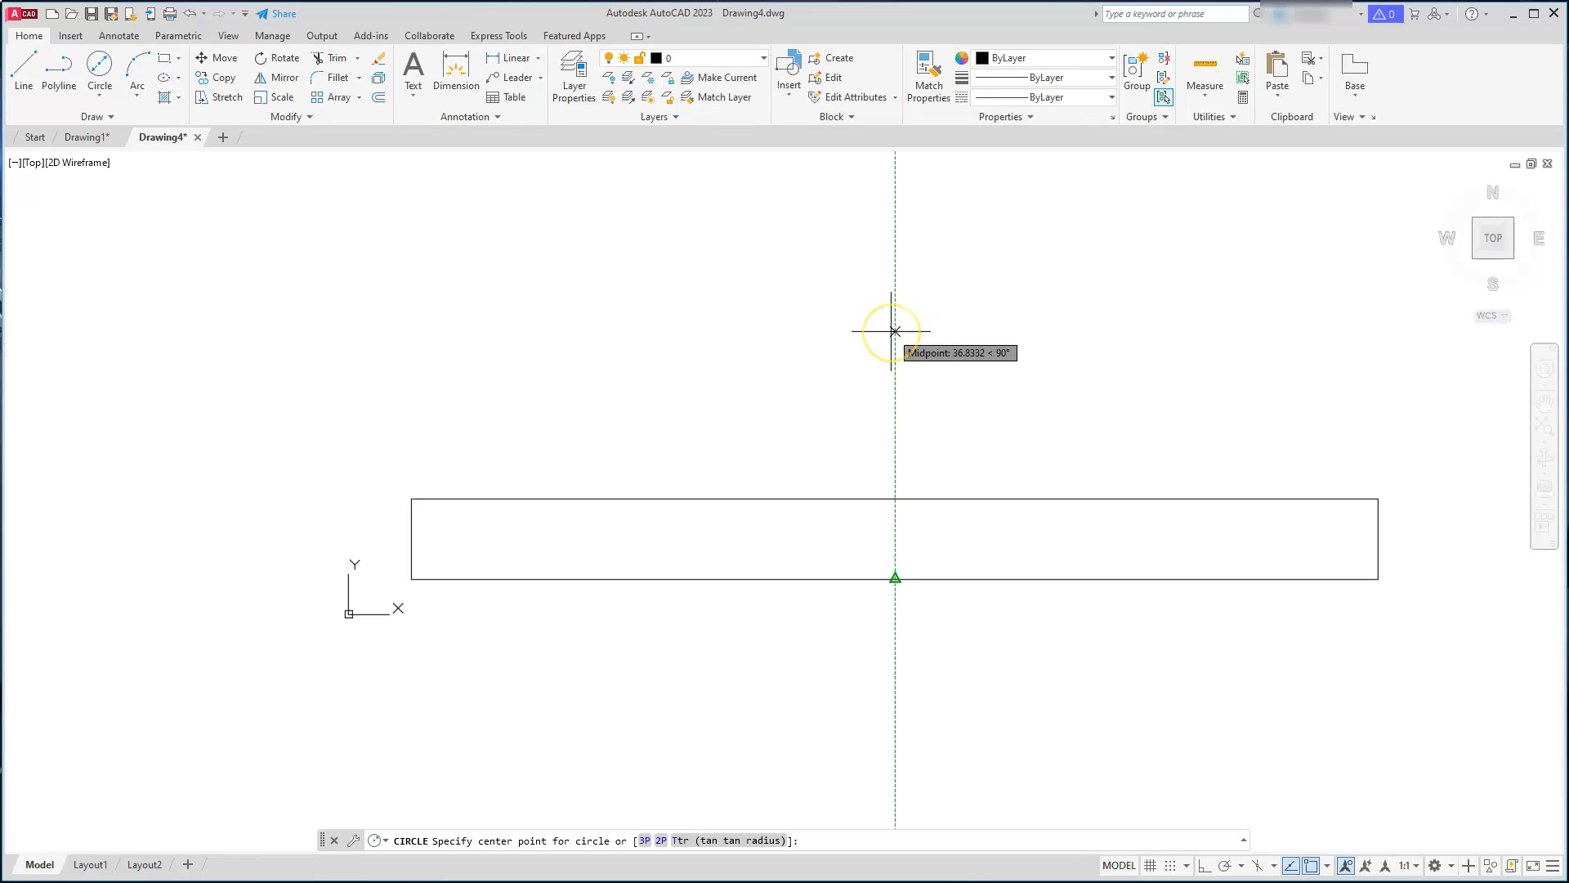
type("38")
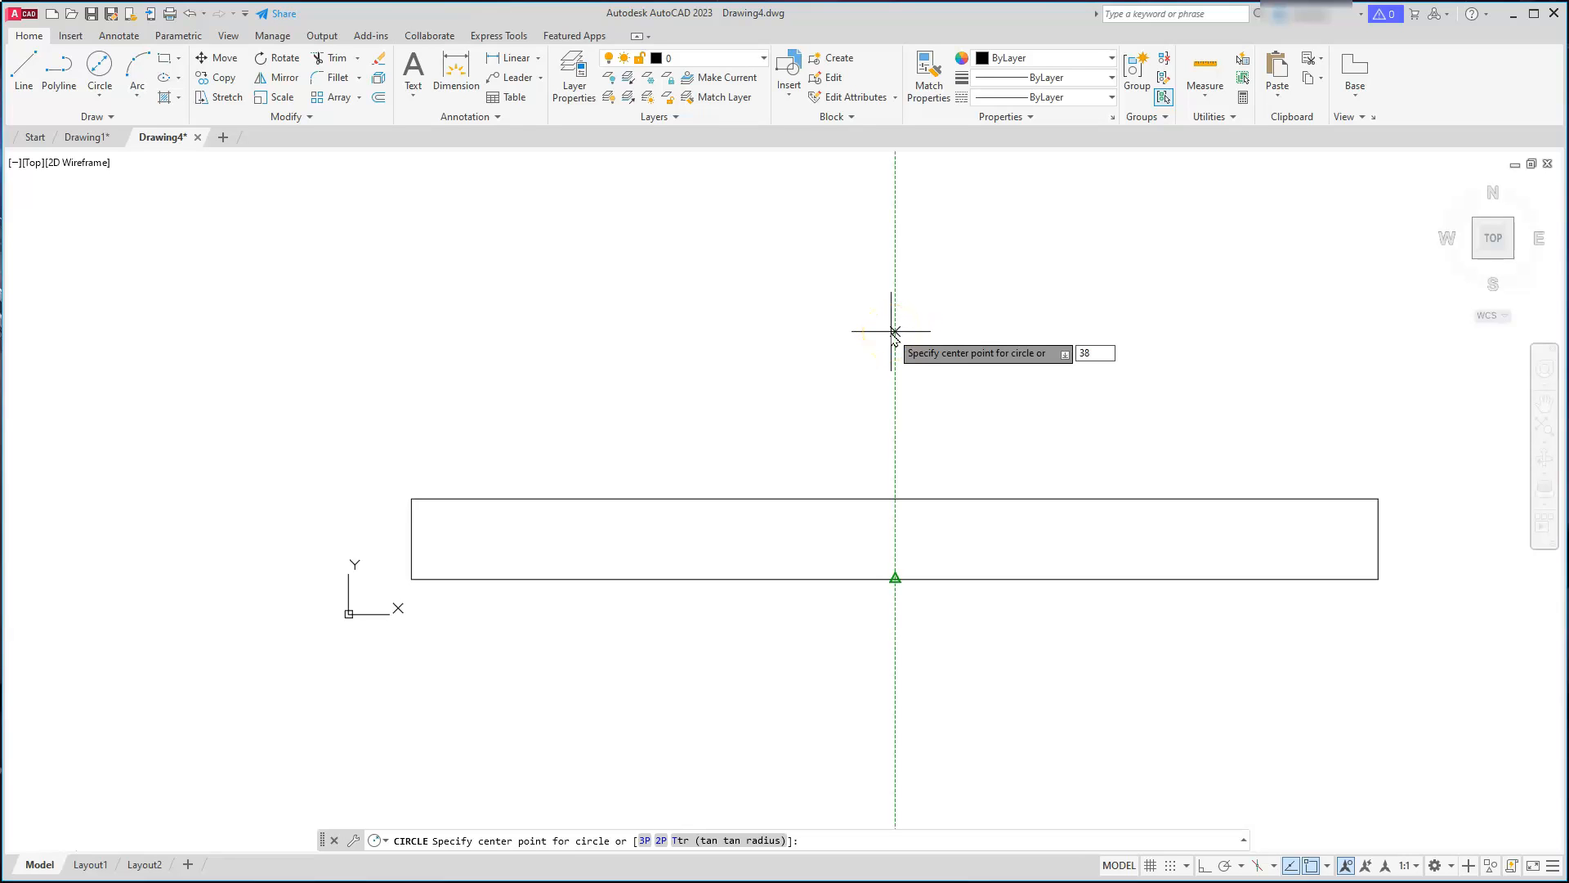
key("Return")
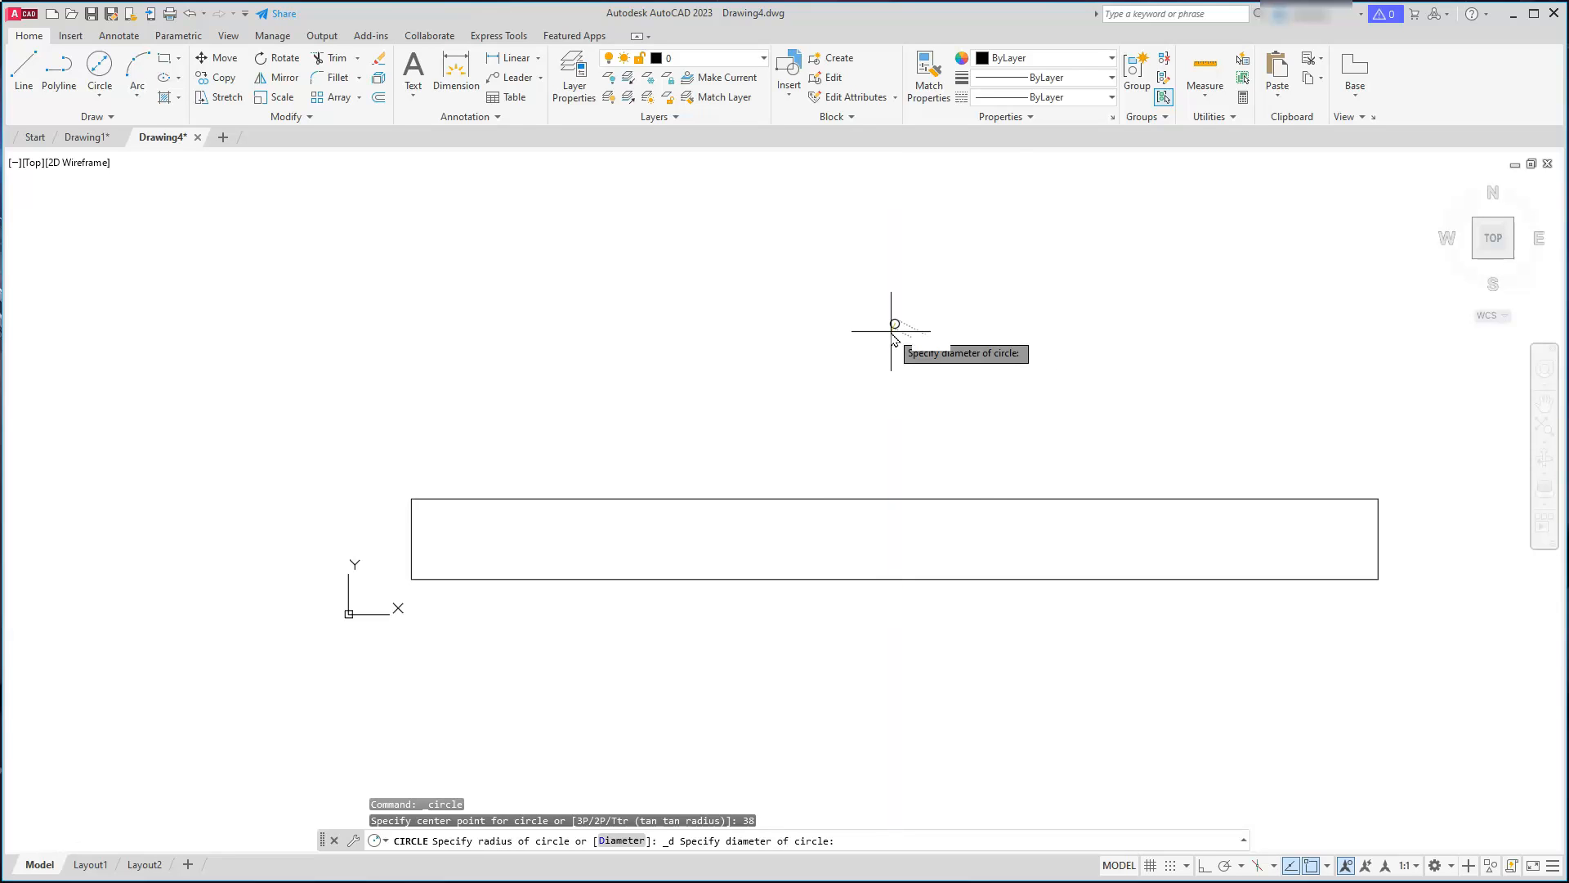
key("Return")
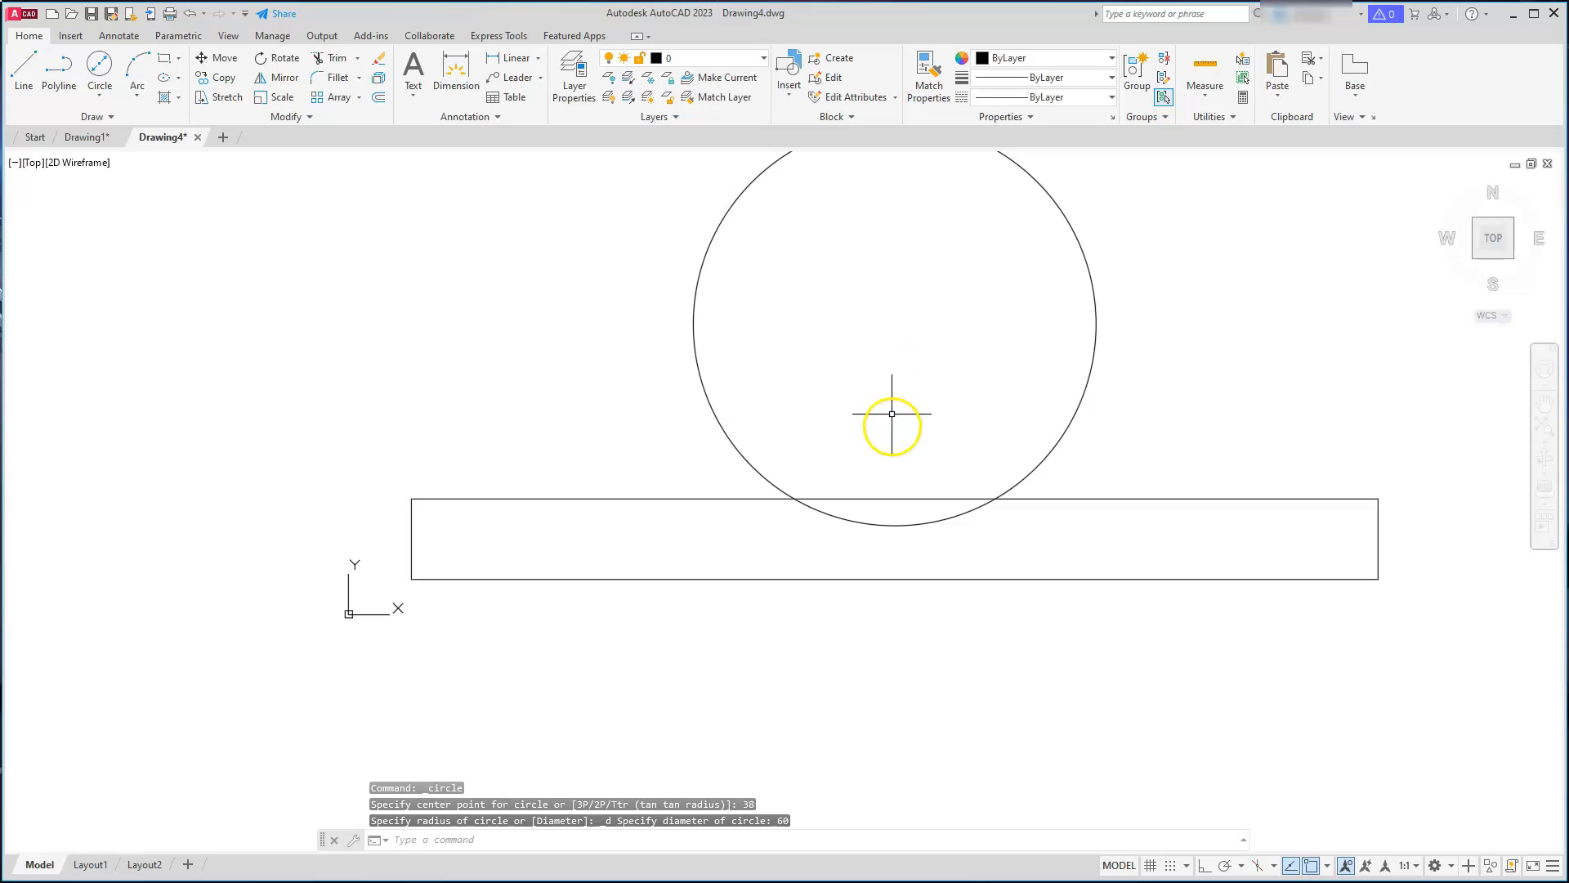
Step: Draw a circle of diameter 36 concentric with the 60-diameter circle
left_click(99, 64)
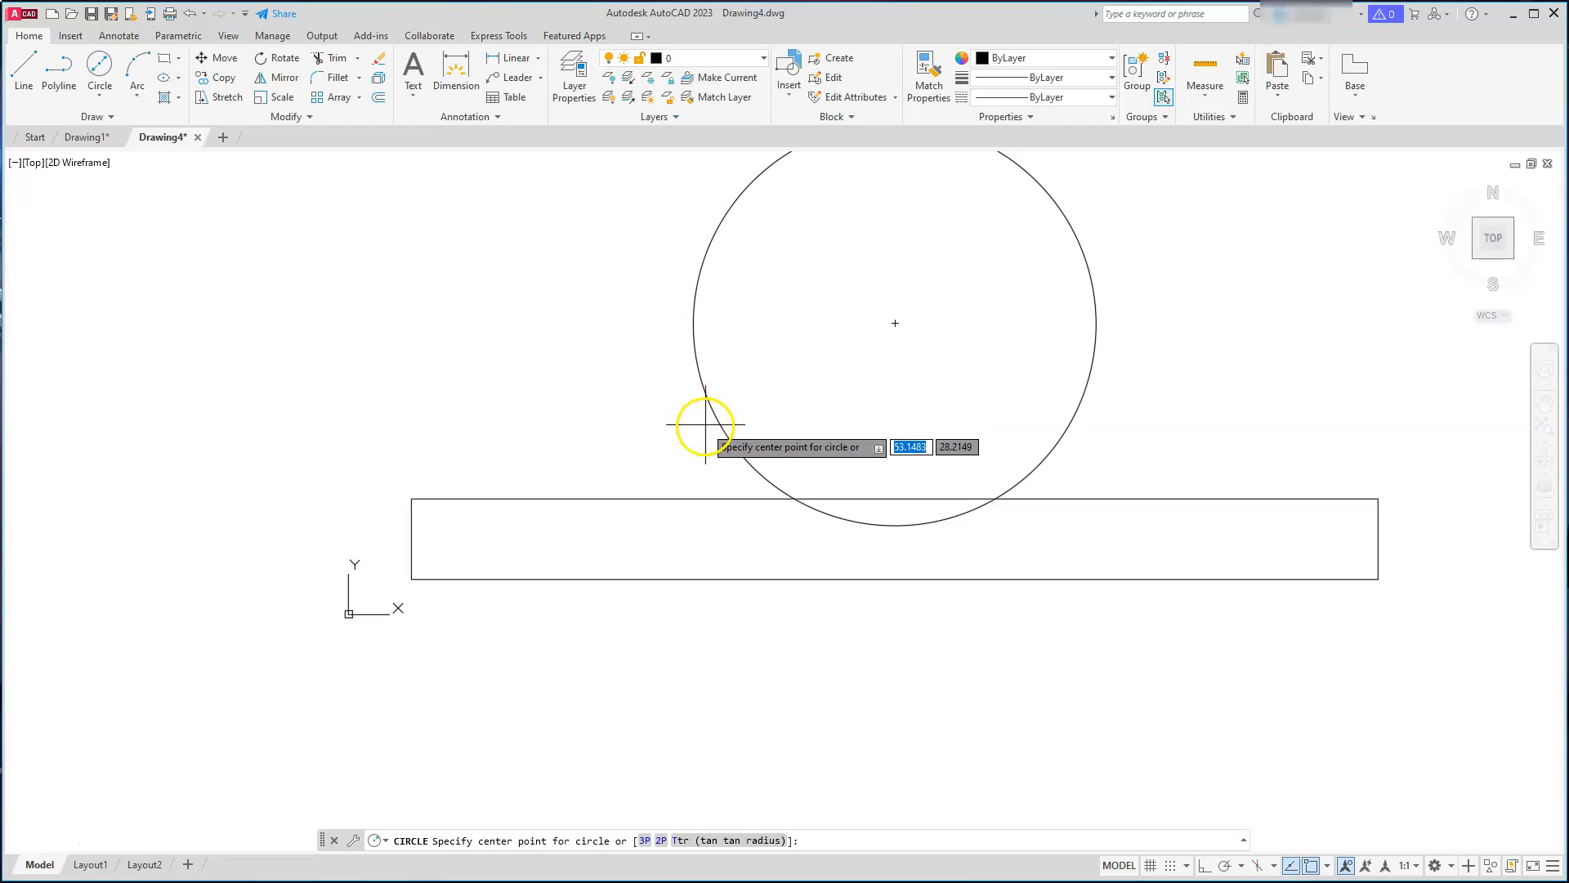
left_click(895, 323)
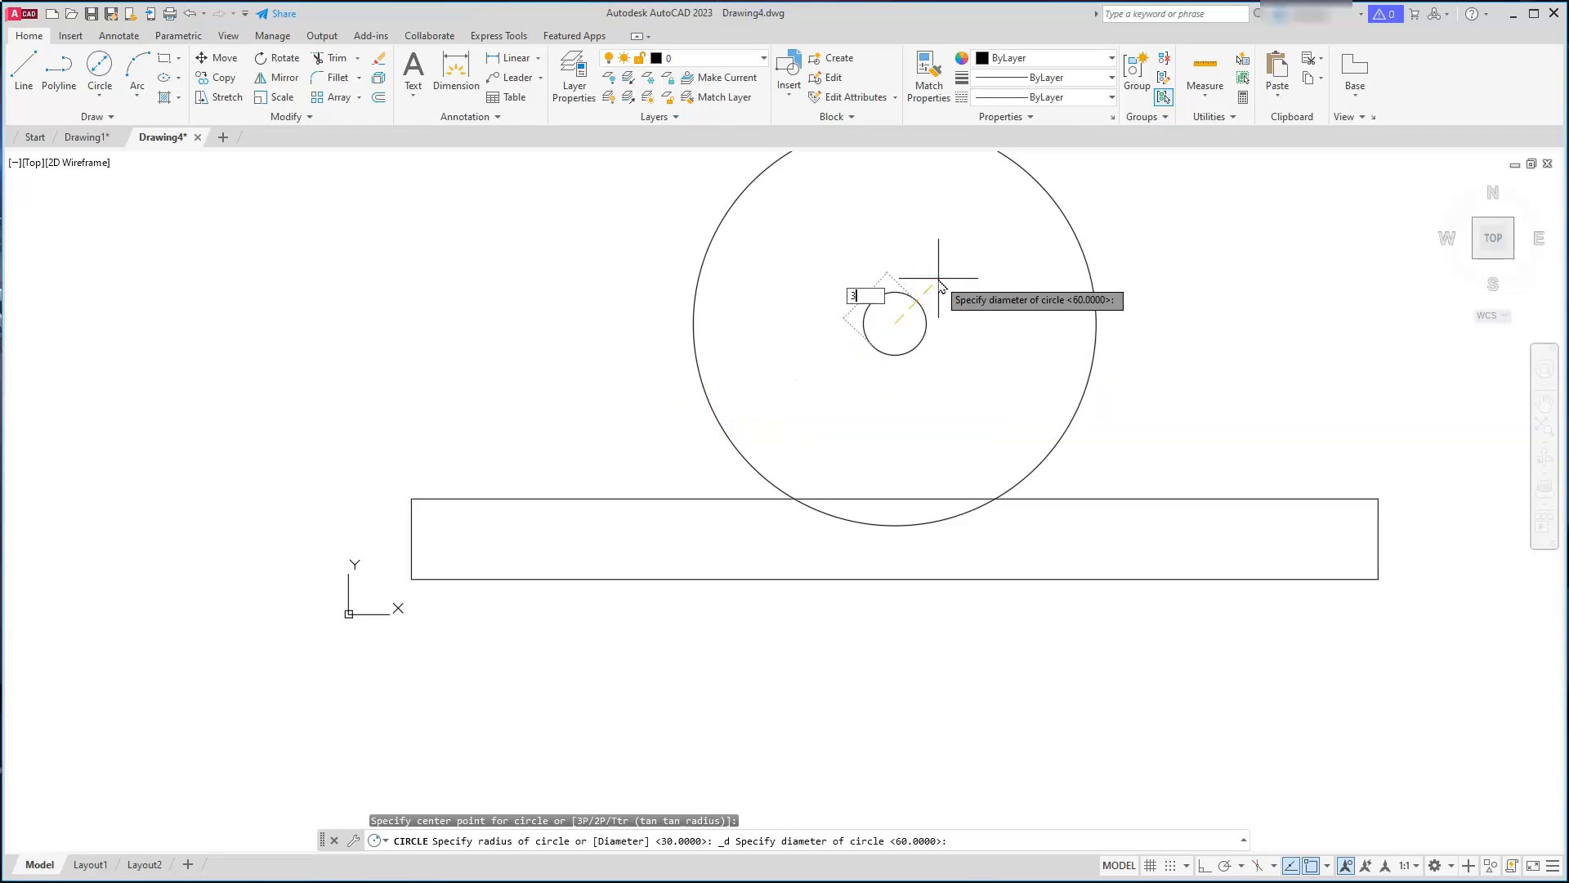
type("36")
key("Return")
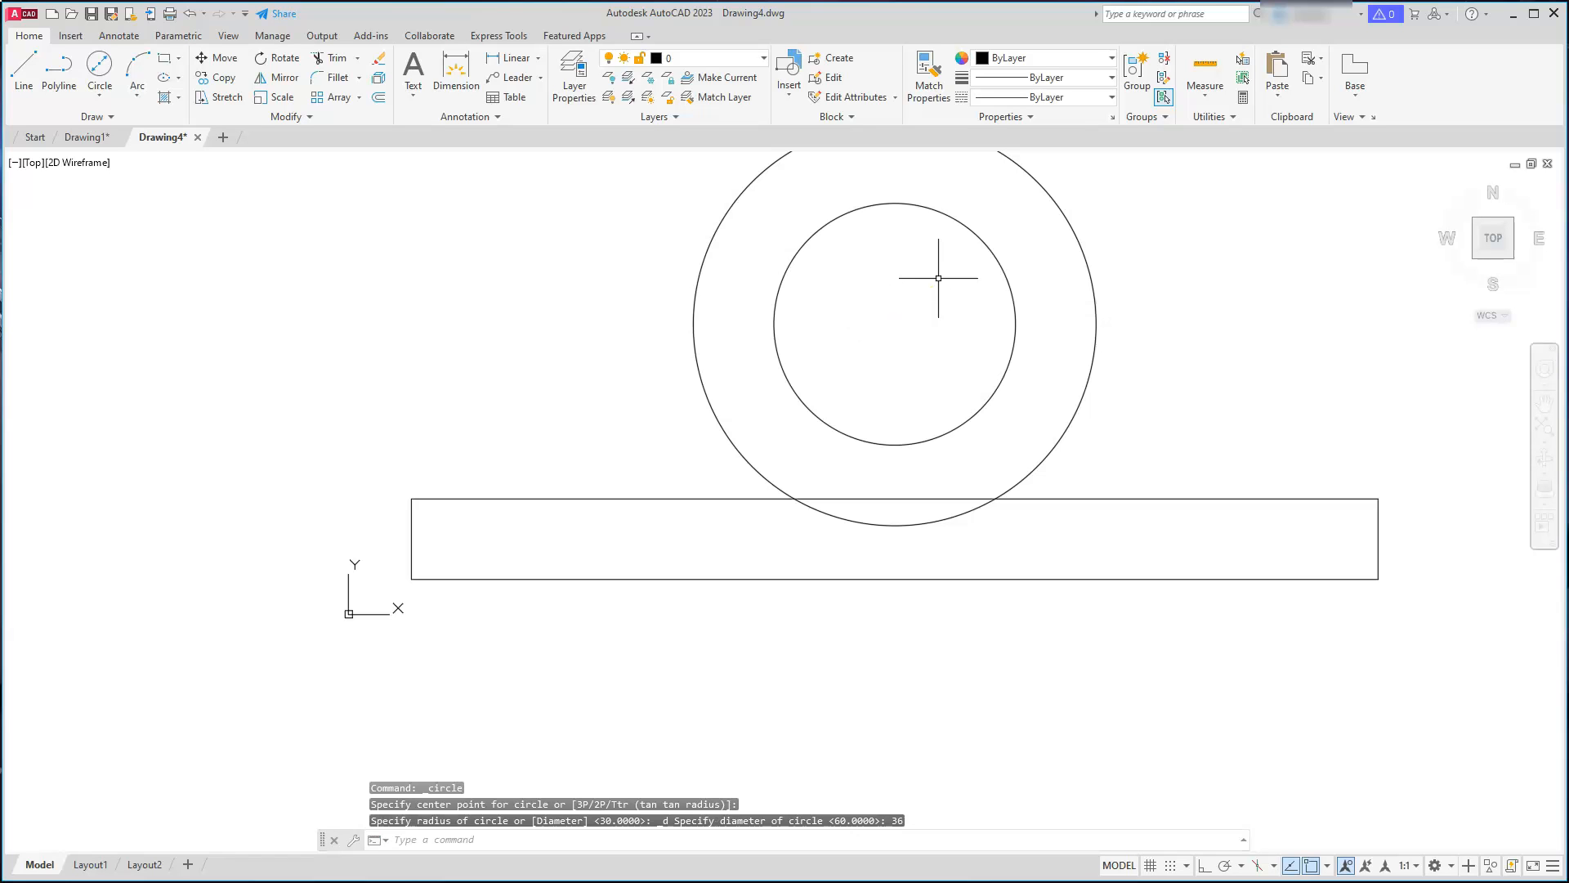
Step: Draw a line from the base rectangle's upper right corner tangent to the outer circle
middle_click_drag(940, 357, 945, 463)
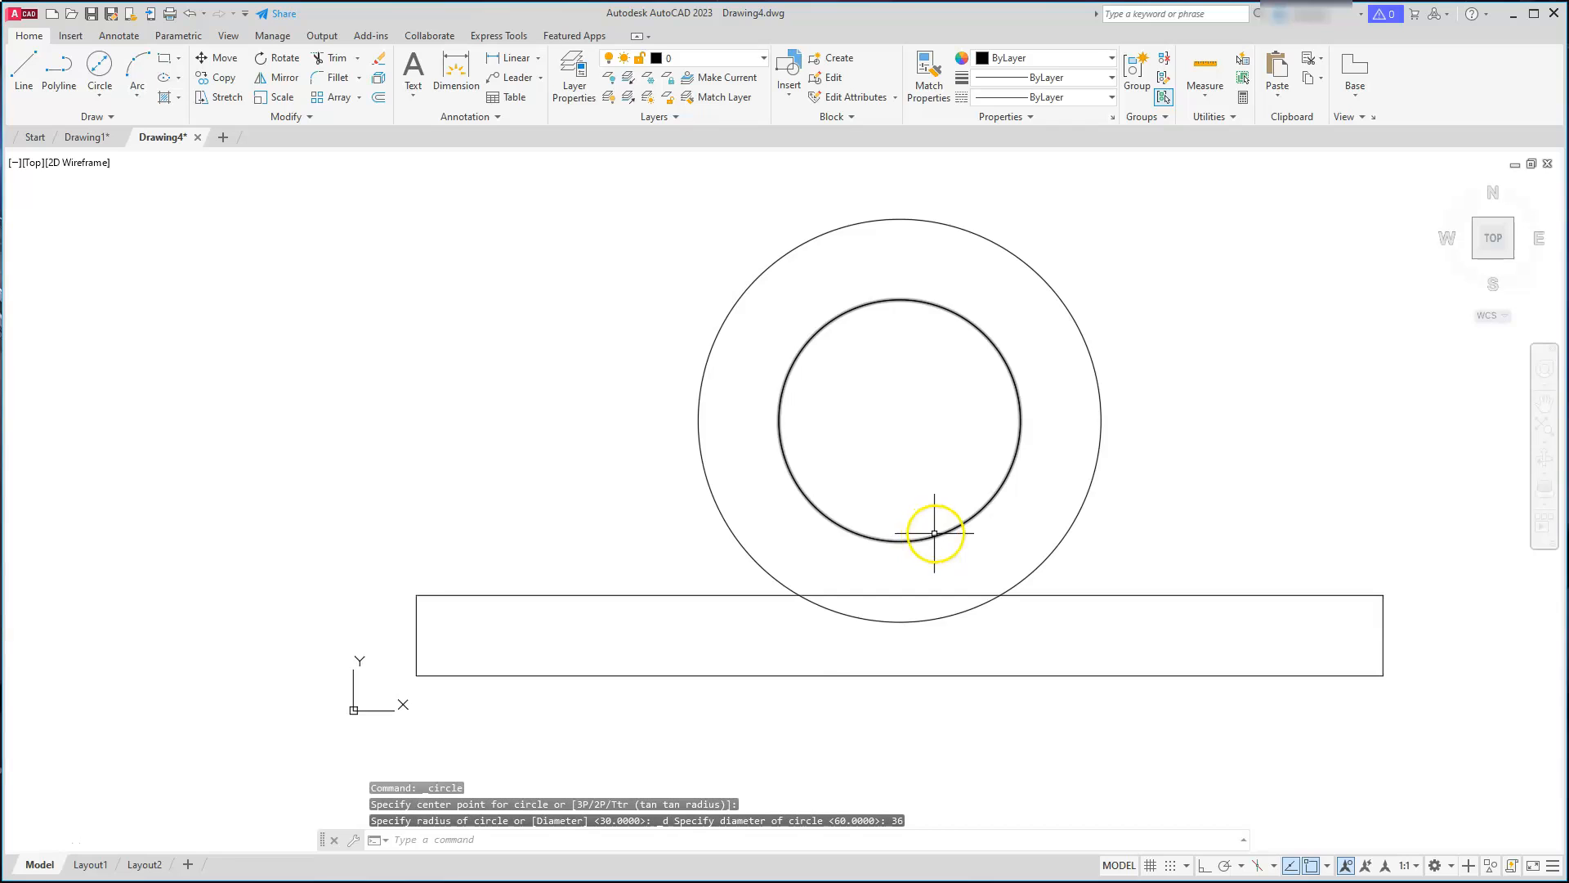
type("l")
key("Return")
left_click(1383, 594)
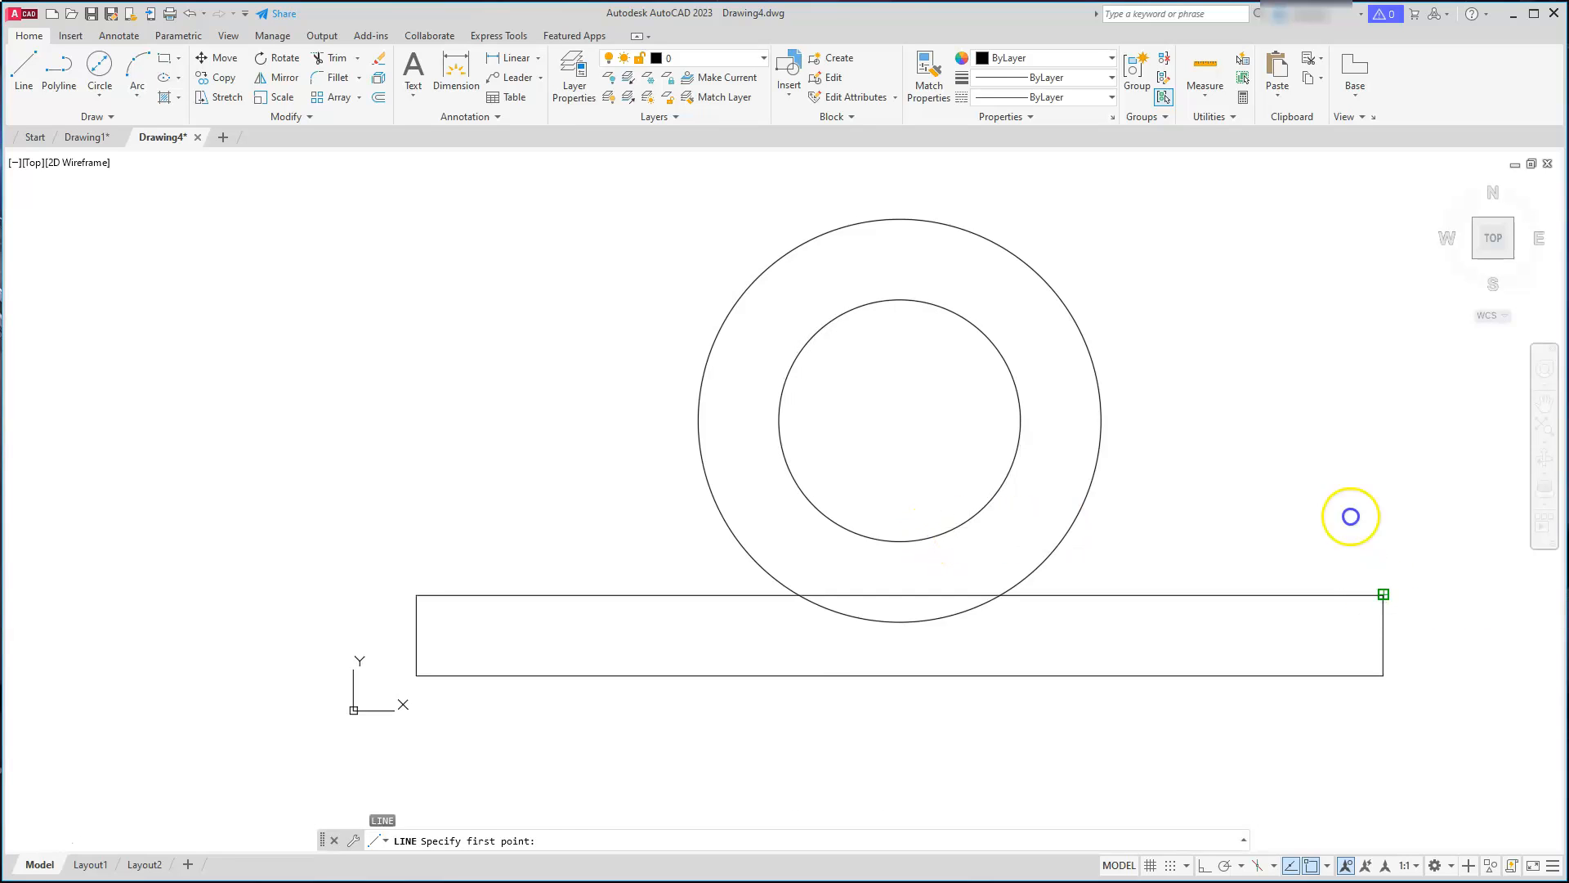
type("tan")
key("Return")
left_click(1046, 280)
key("Escape")
key("Escape")
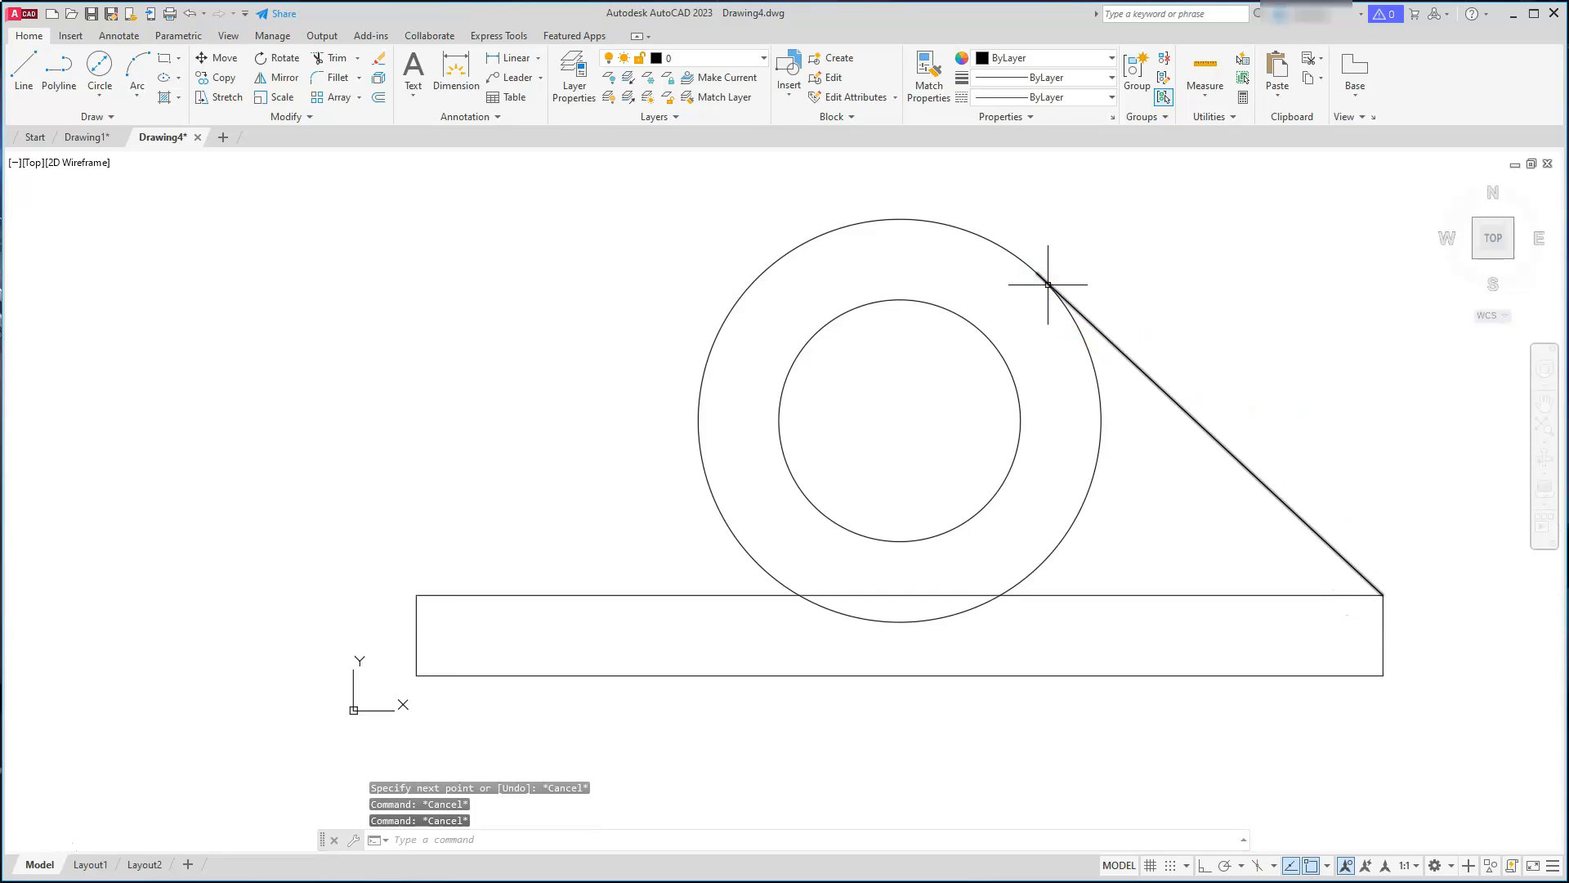
Step: Draw a line from the base rectangle's upper left corner tangent to the outer circle
type("L")
key("Return")
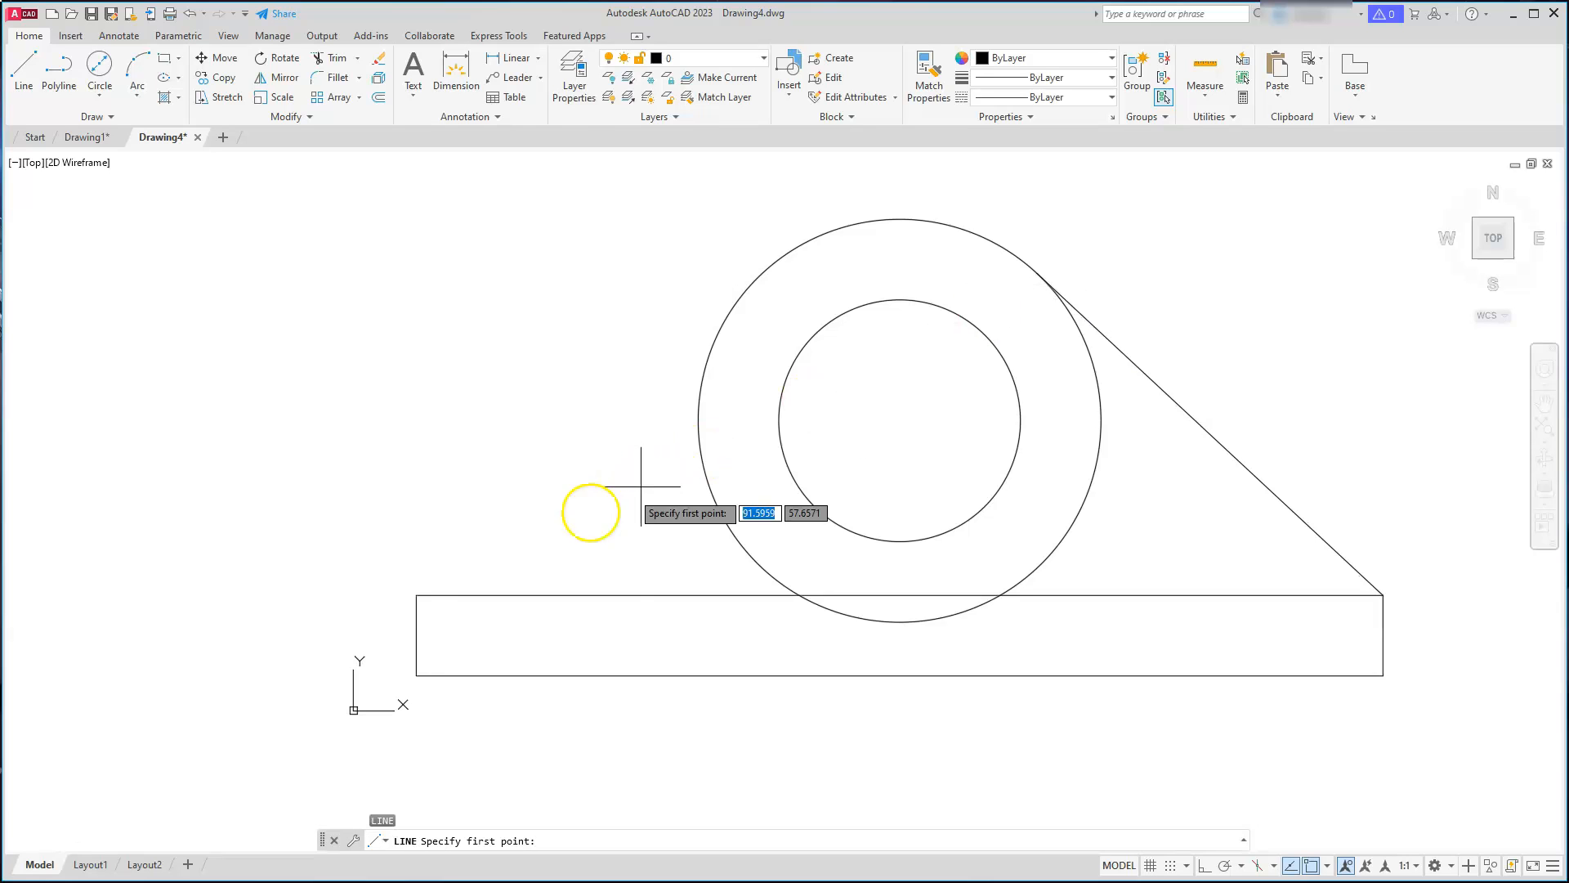
left_click(428, 590)
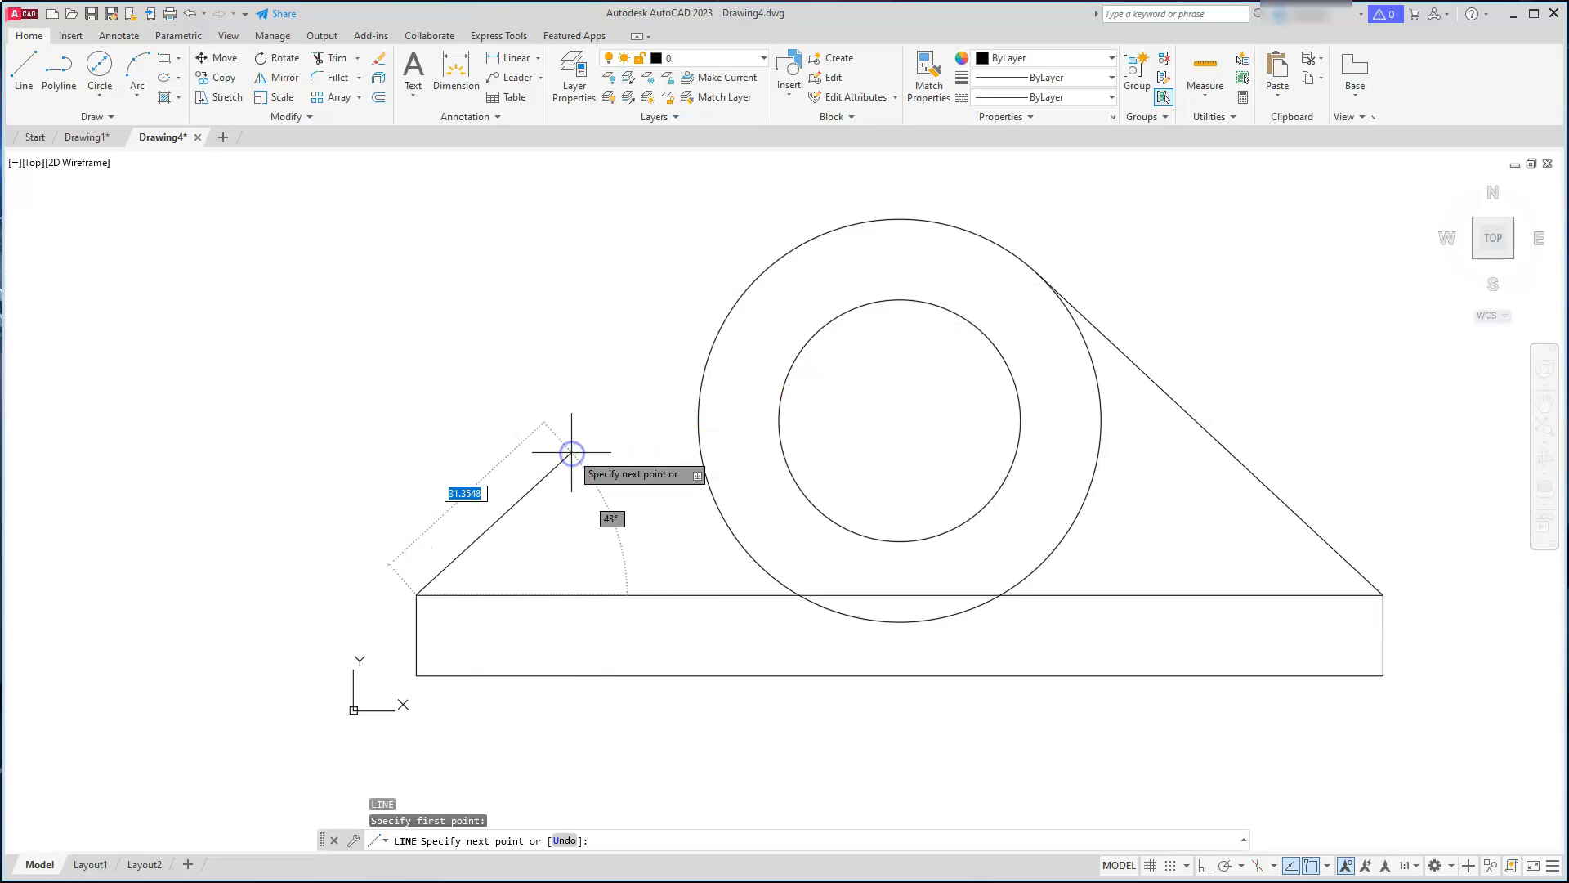
type("tan")
key("Return")
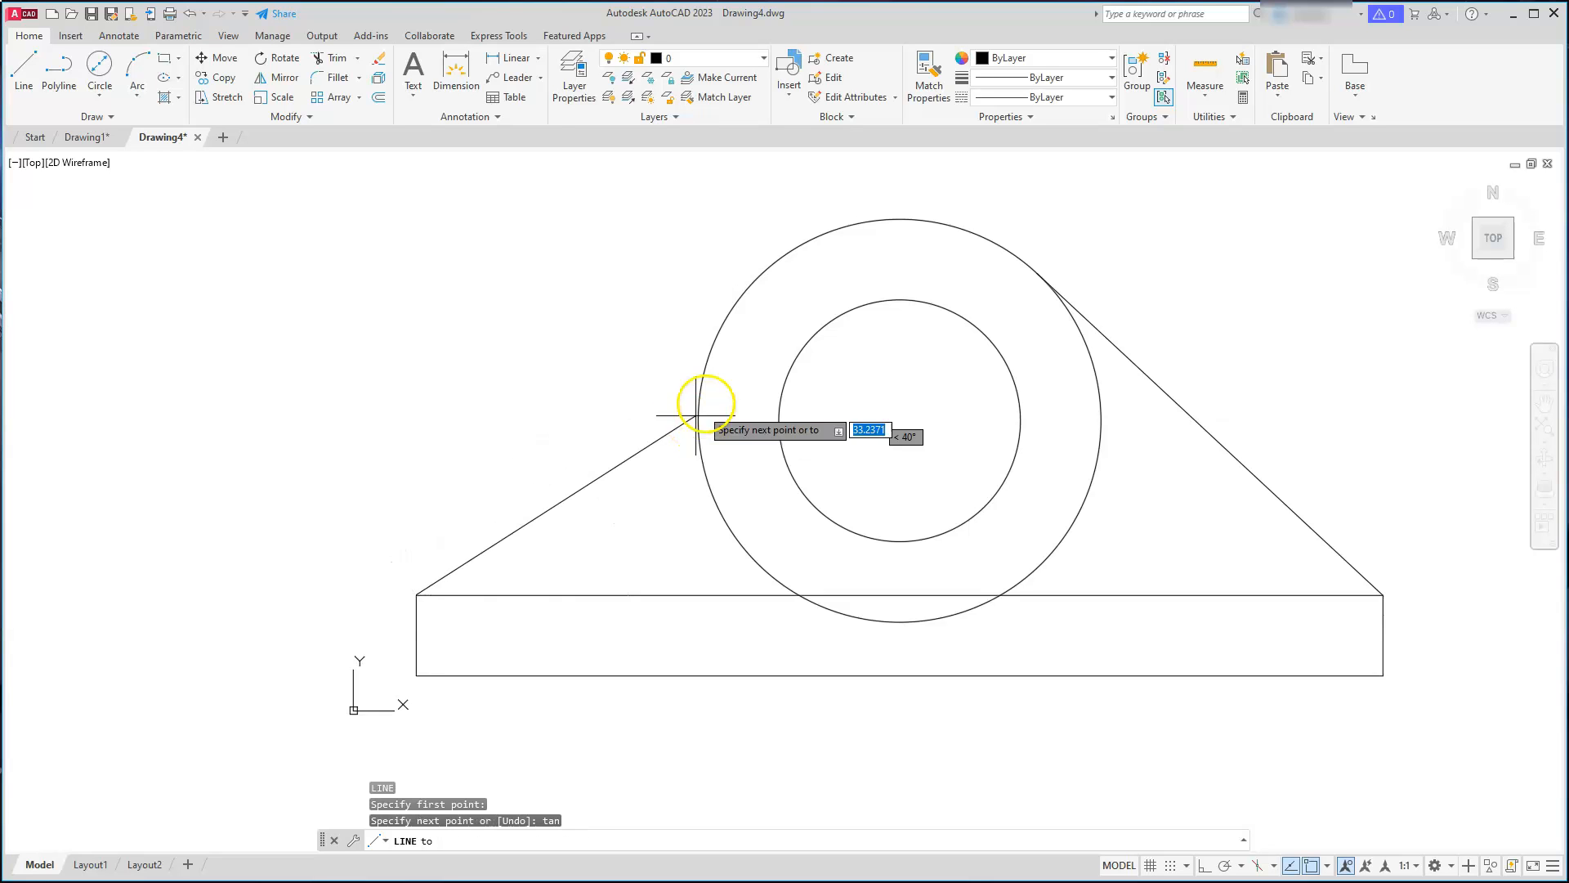
left_click(720, 343)
key("Escape")
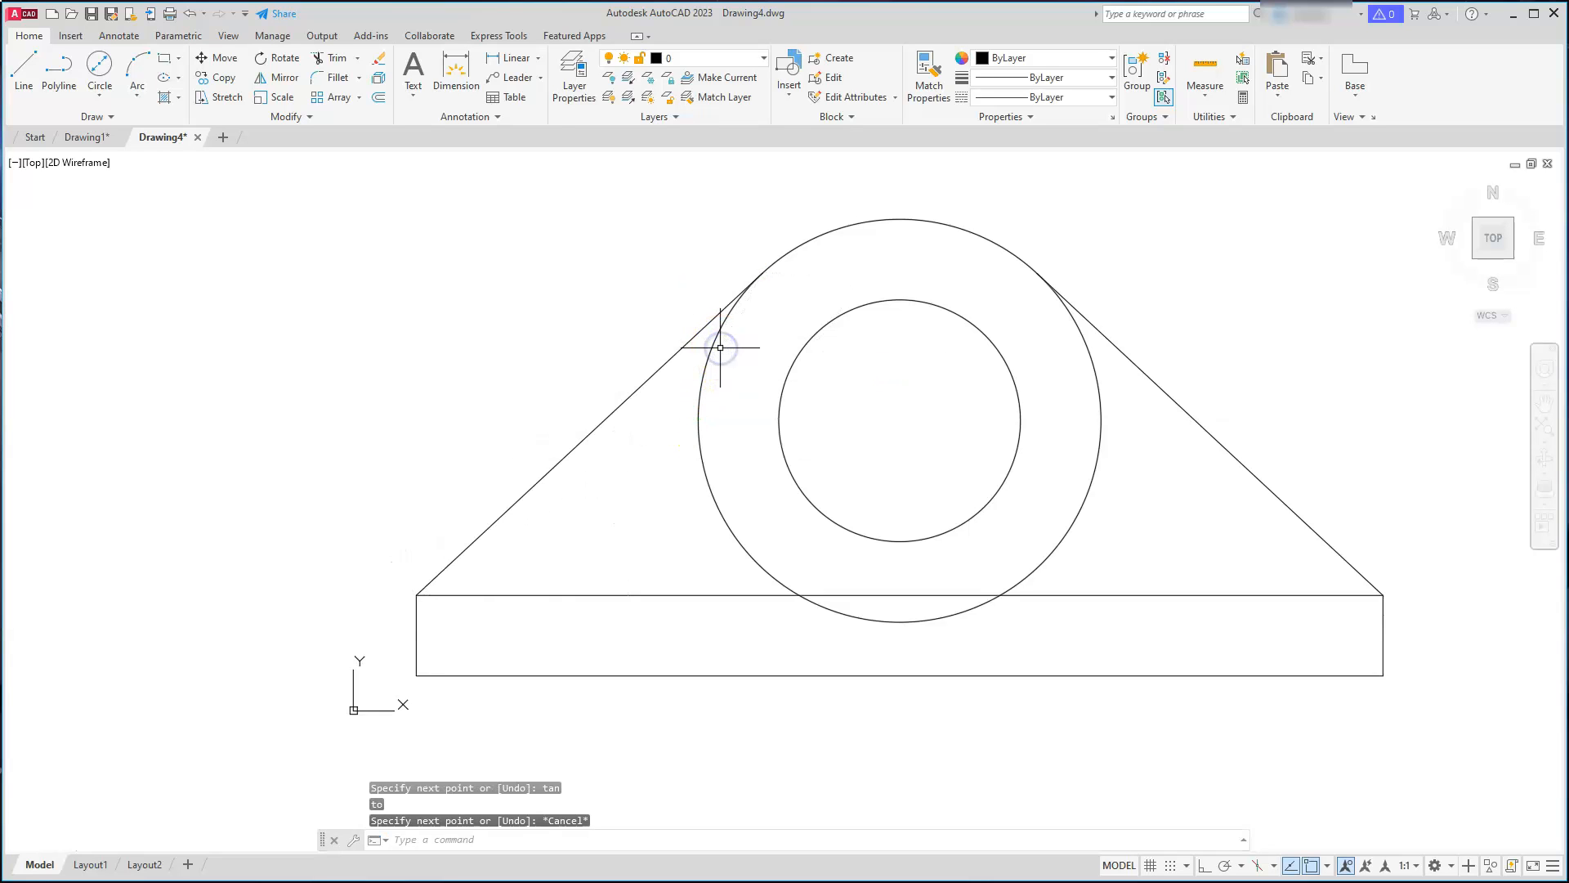
key("Escape")
Step: With Ortho on, draw a vertical line from the outer circle's right quadrant down past the base rectangle's bottom edge
scroll(840, 549, "down", 2)
middle_click_drag(840, 549, 833, 597)
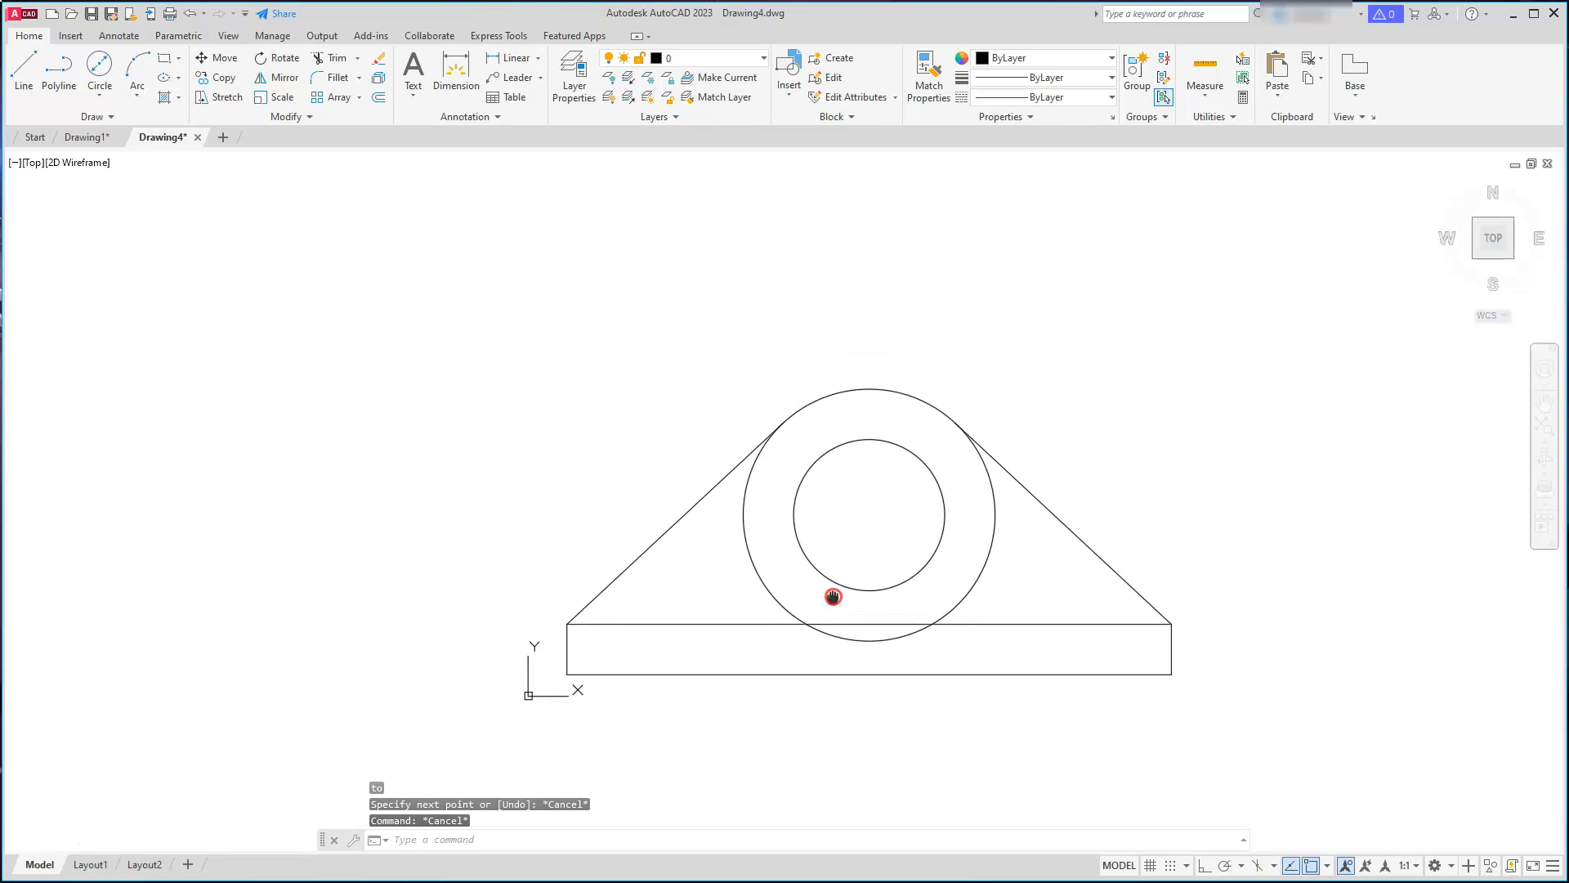
key("Escape")
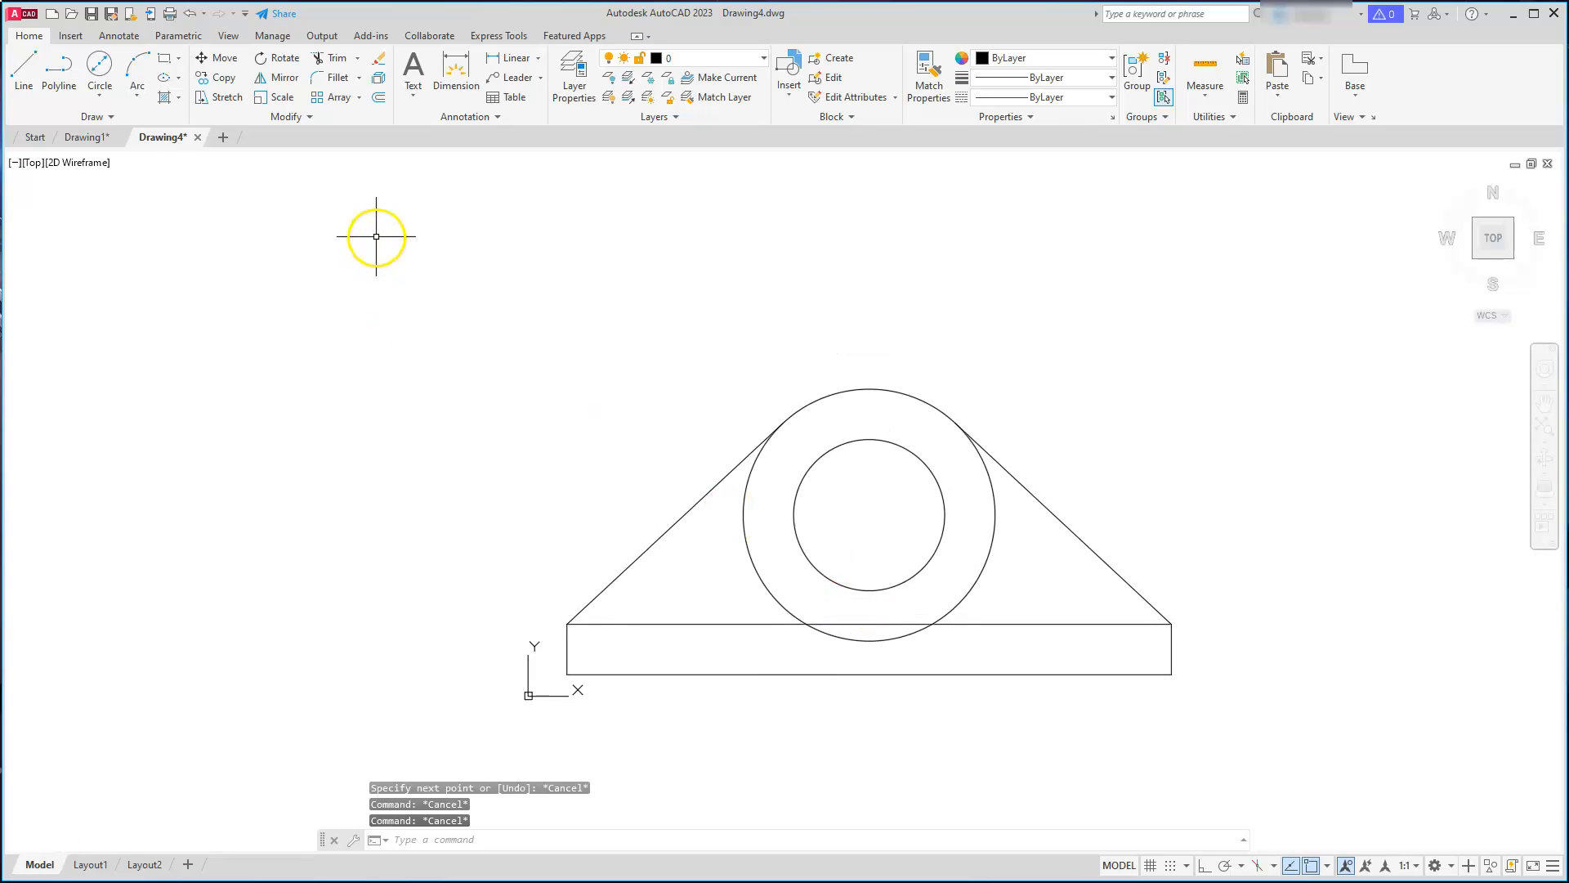
type("l")
key("Return")
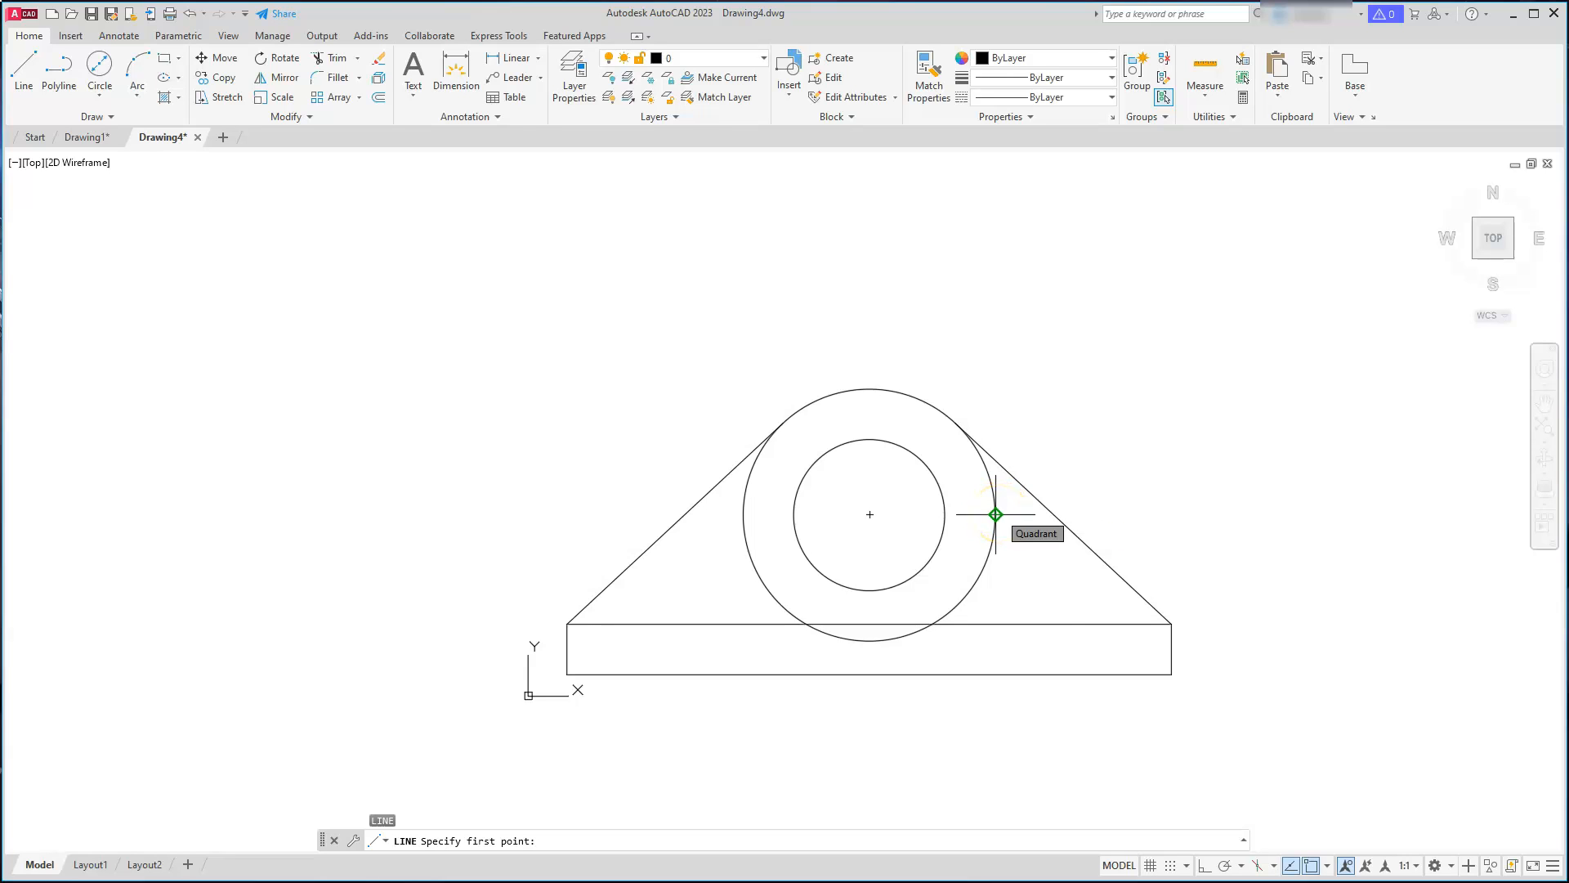
left_click(1328, 866)
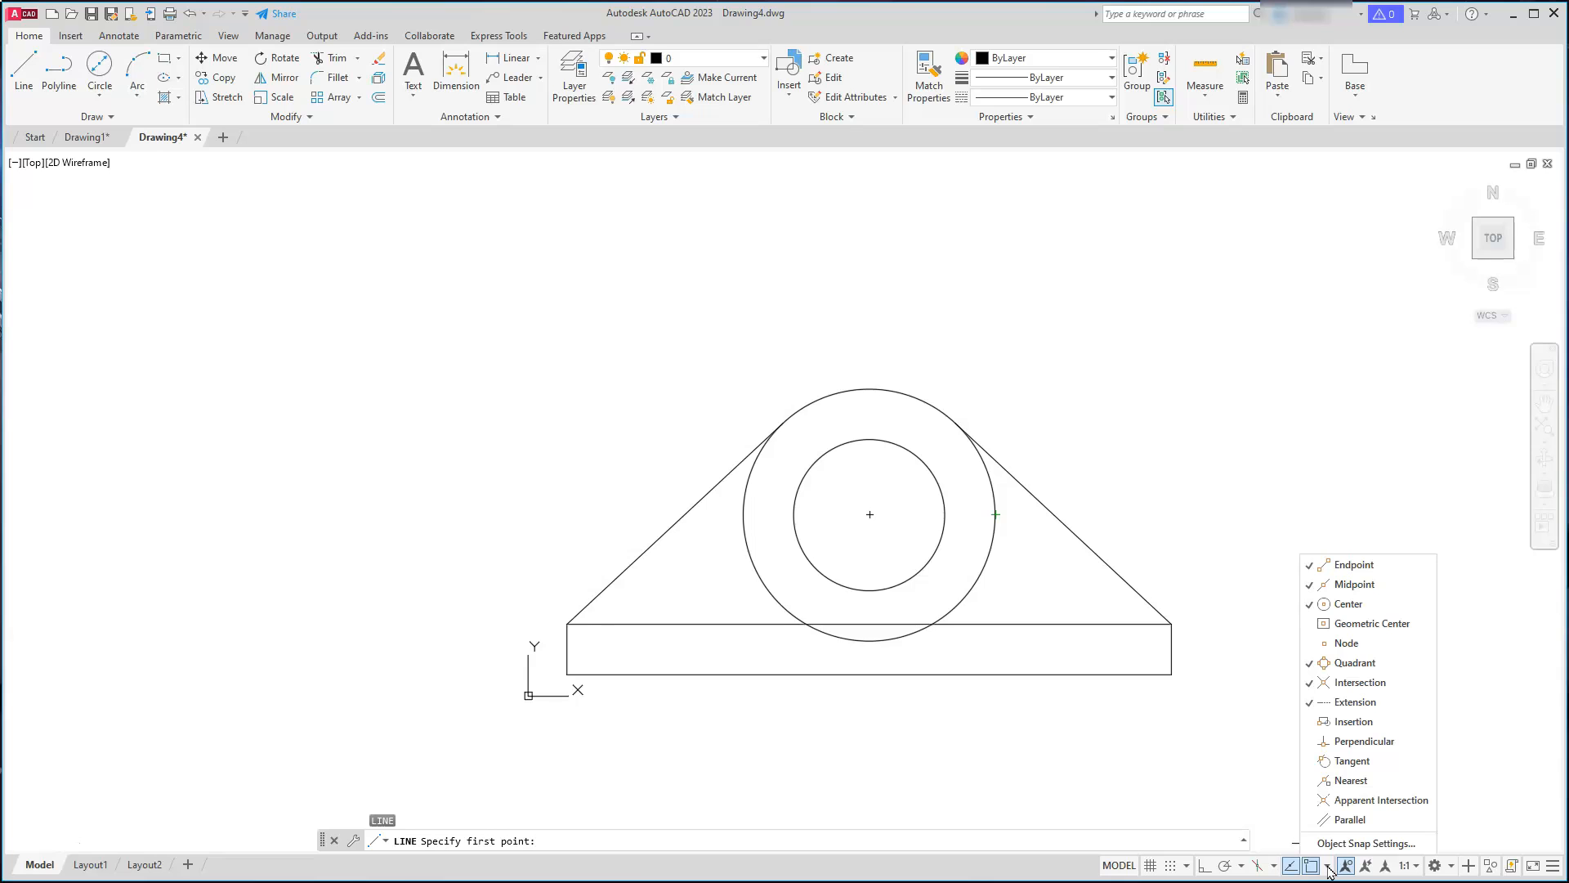
left_click(1043, 809)
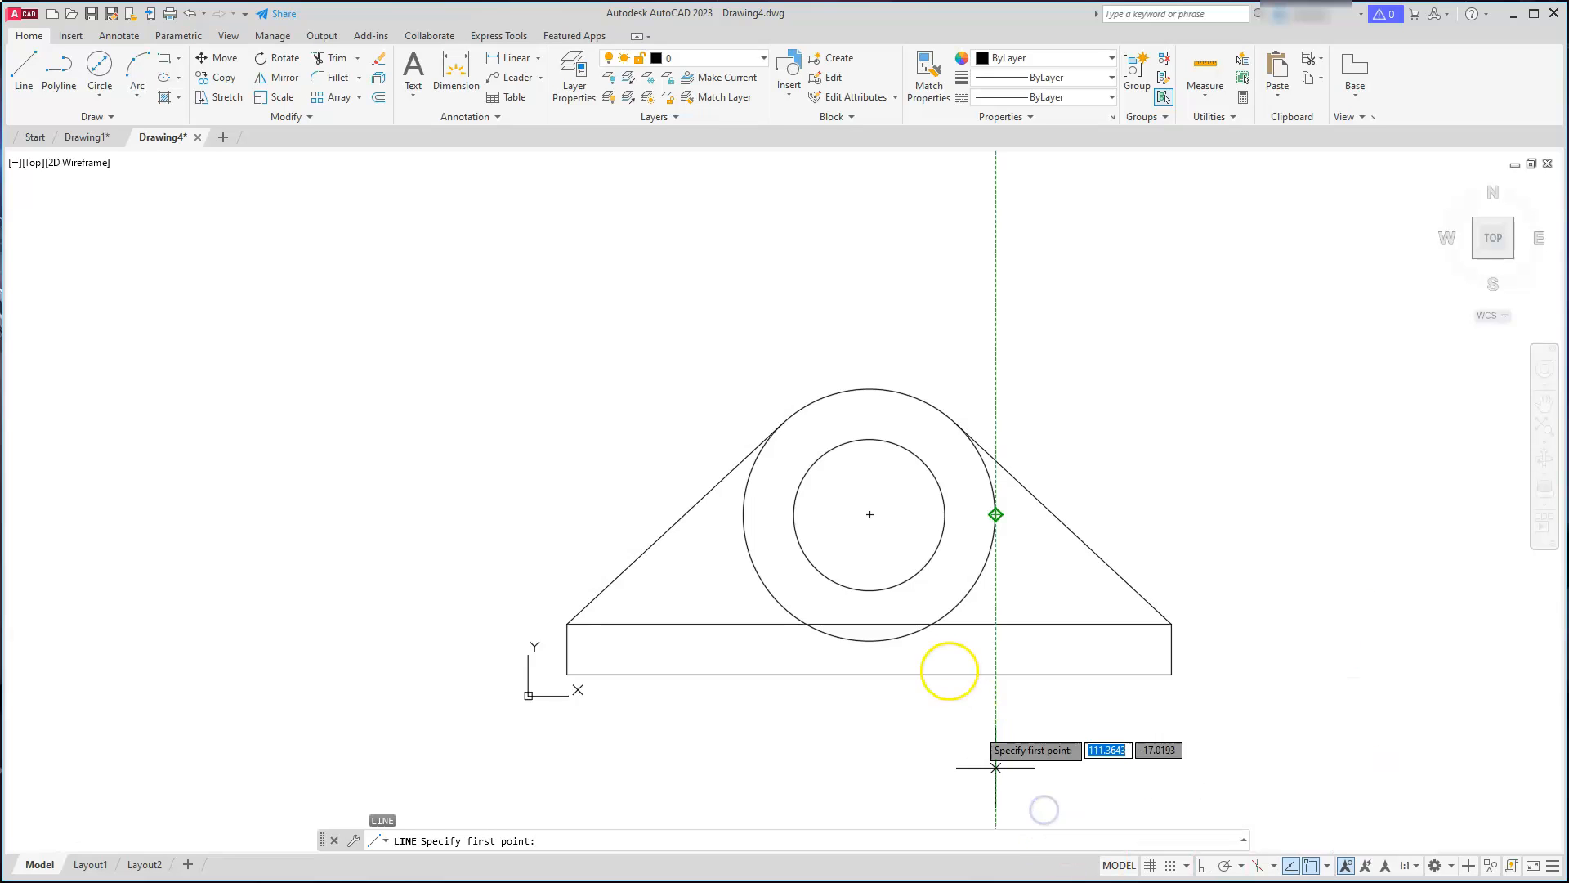
left_click(996, 517)
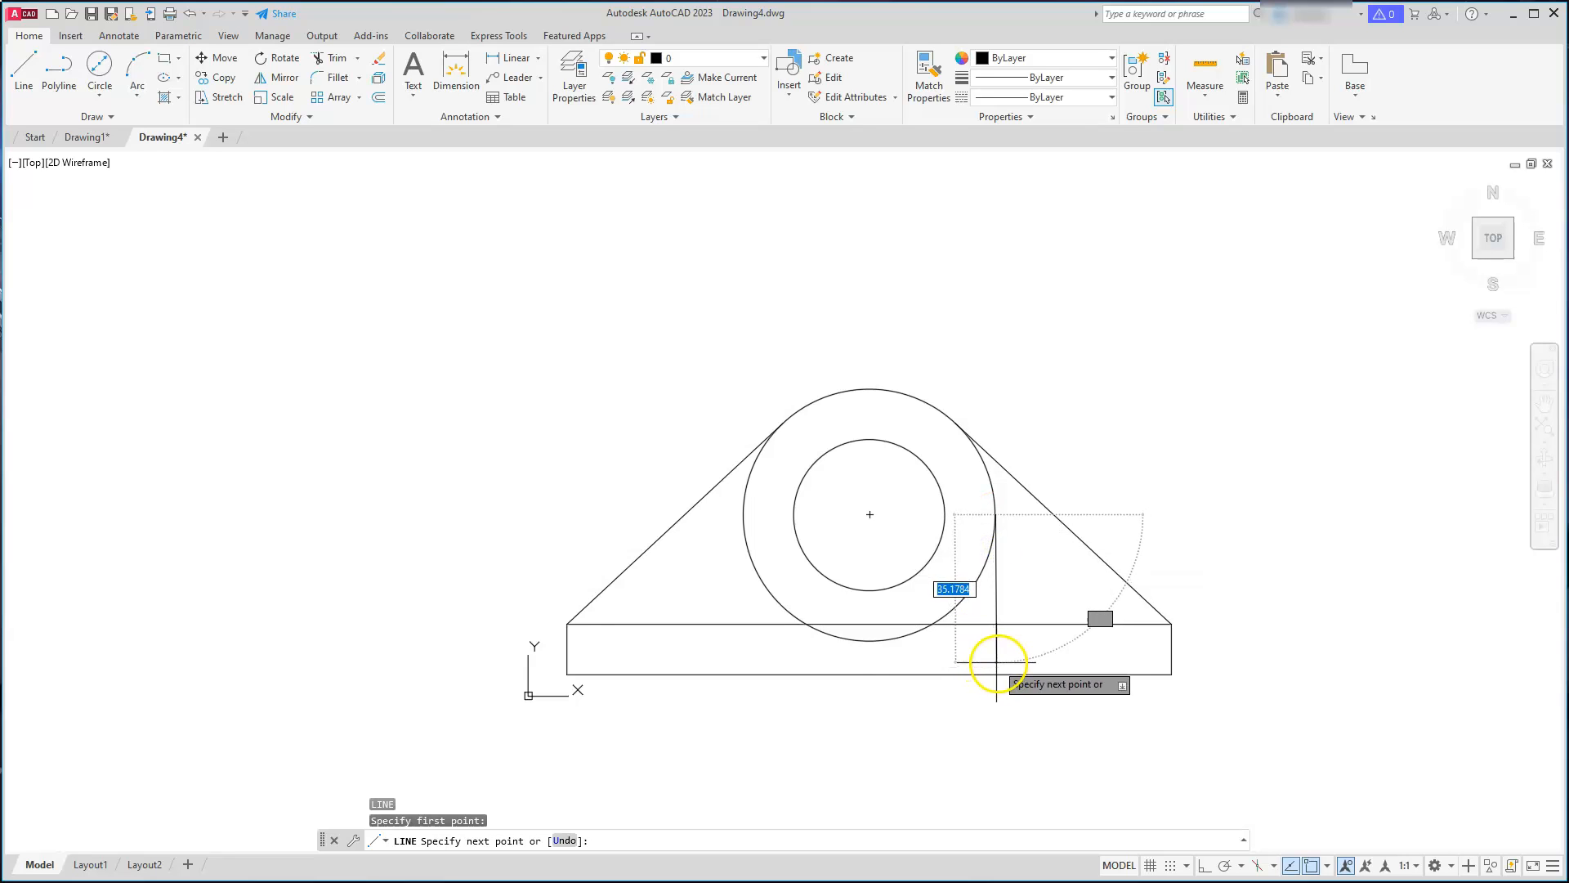
left_click(1206, 868)
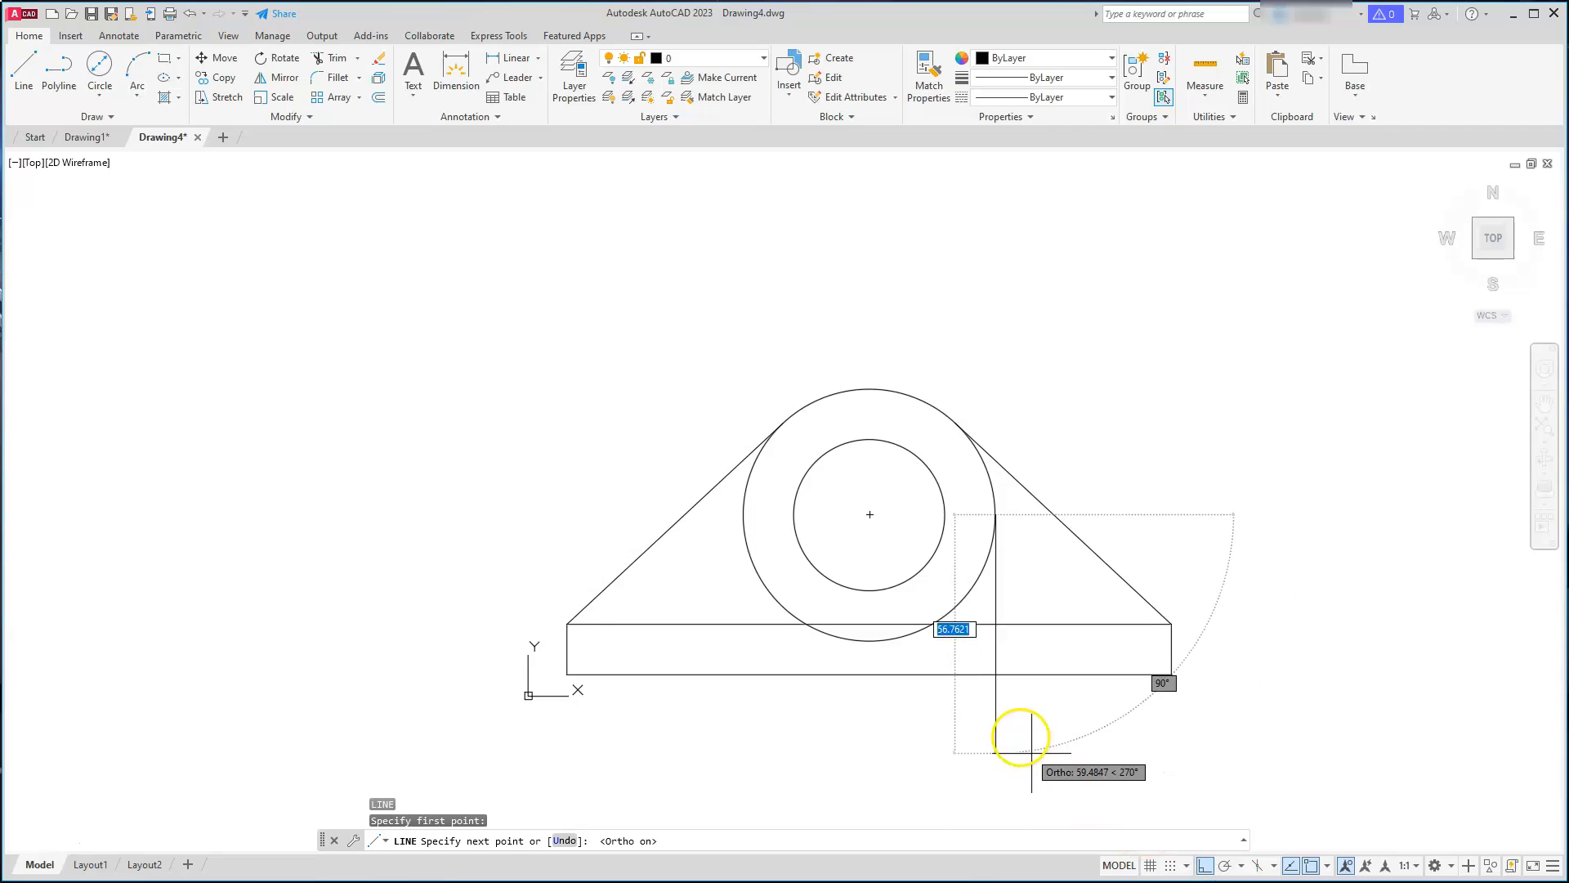
left_click(1018, 730)
key("Escape")
key("Escape")
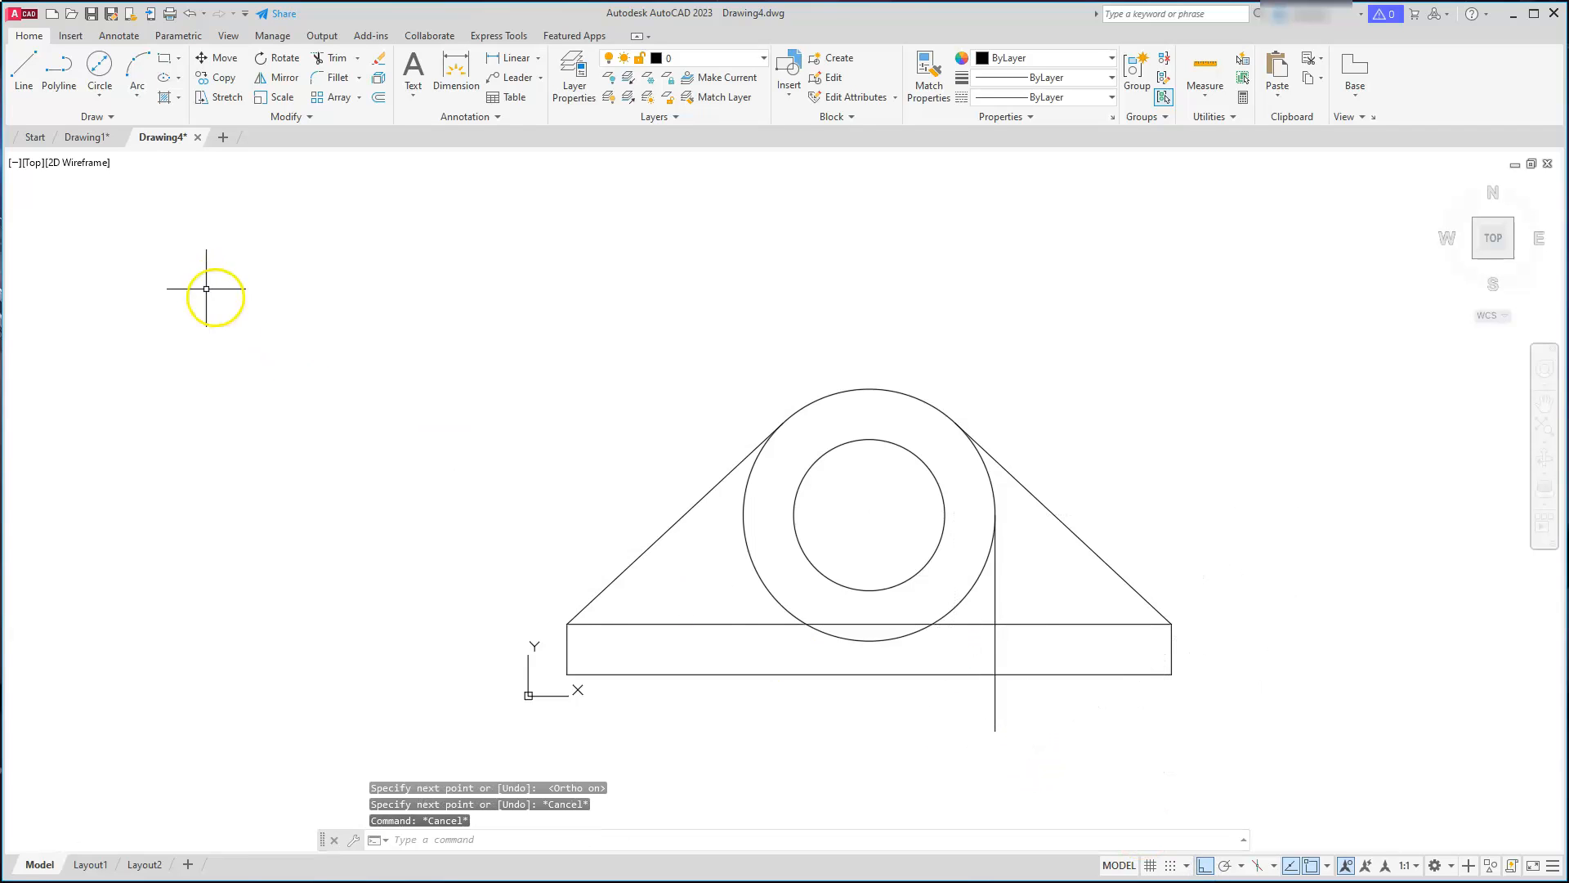
Step: Draw a vertical line from the outer circle's left quadrant down past the base rectangle's bottom edge
type("l")
key("Return")
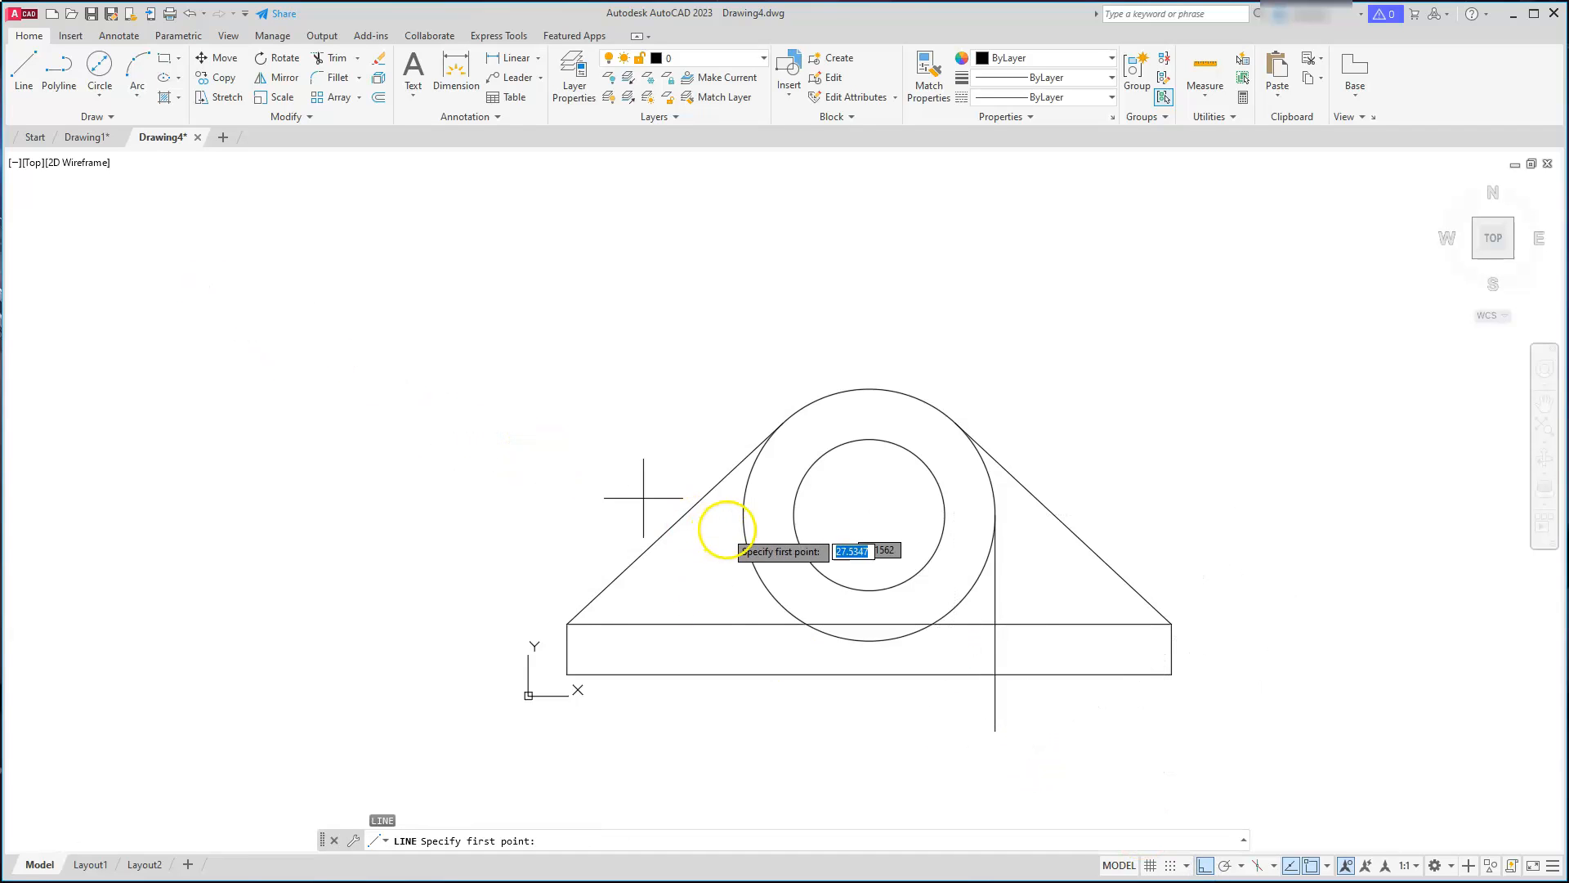
left_click(743, 514)
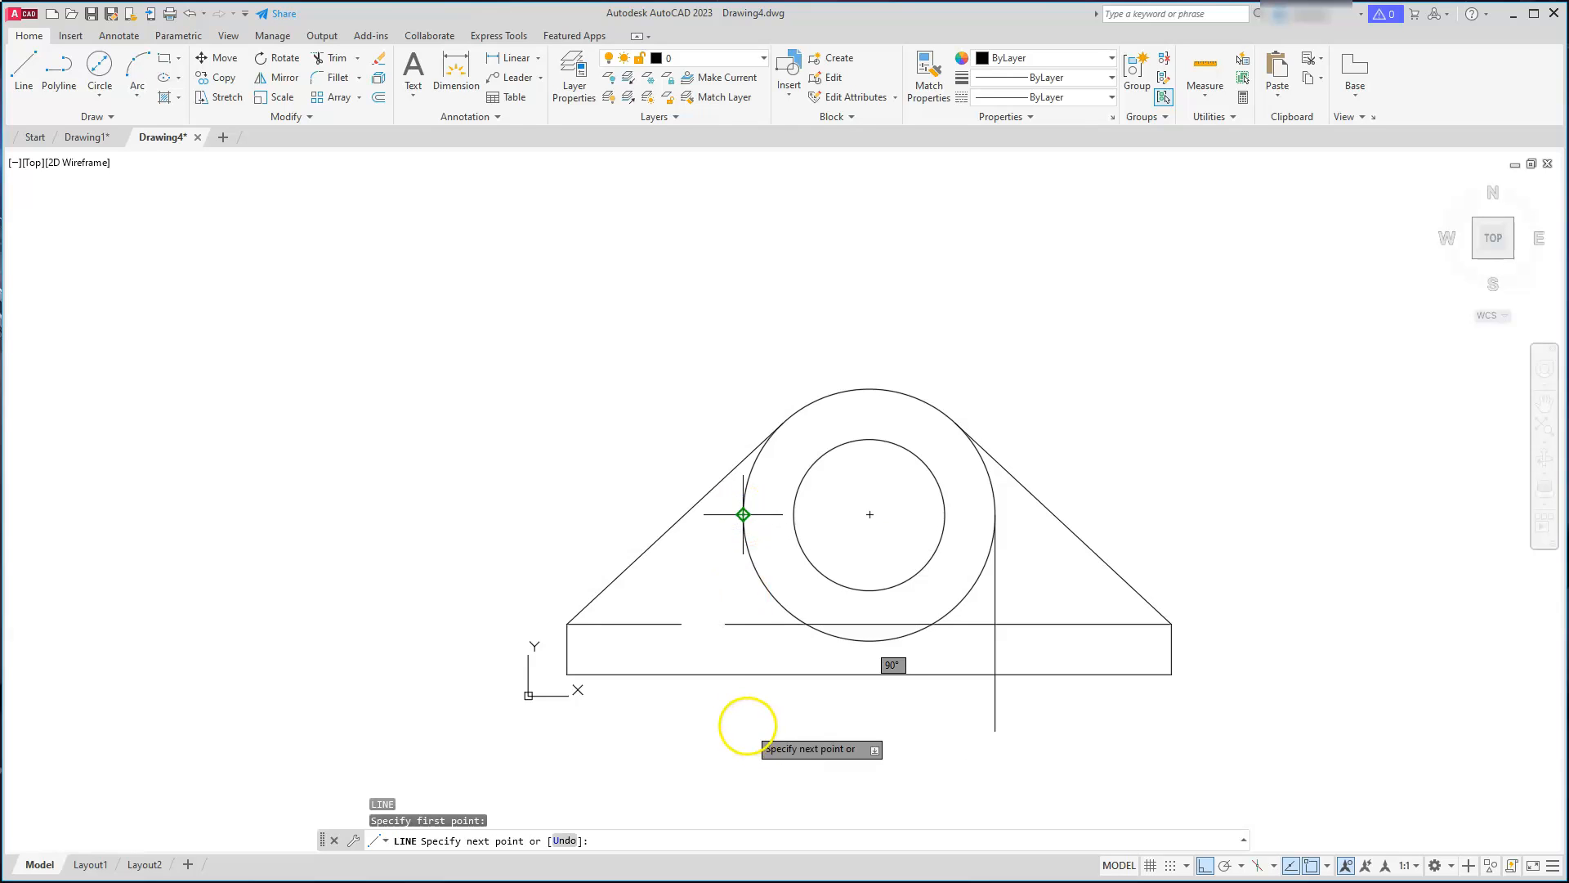
left_click(743, 723)
key("Escape")
key("Escape")
key("Escape")
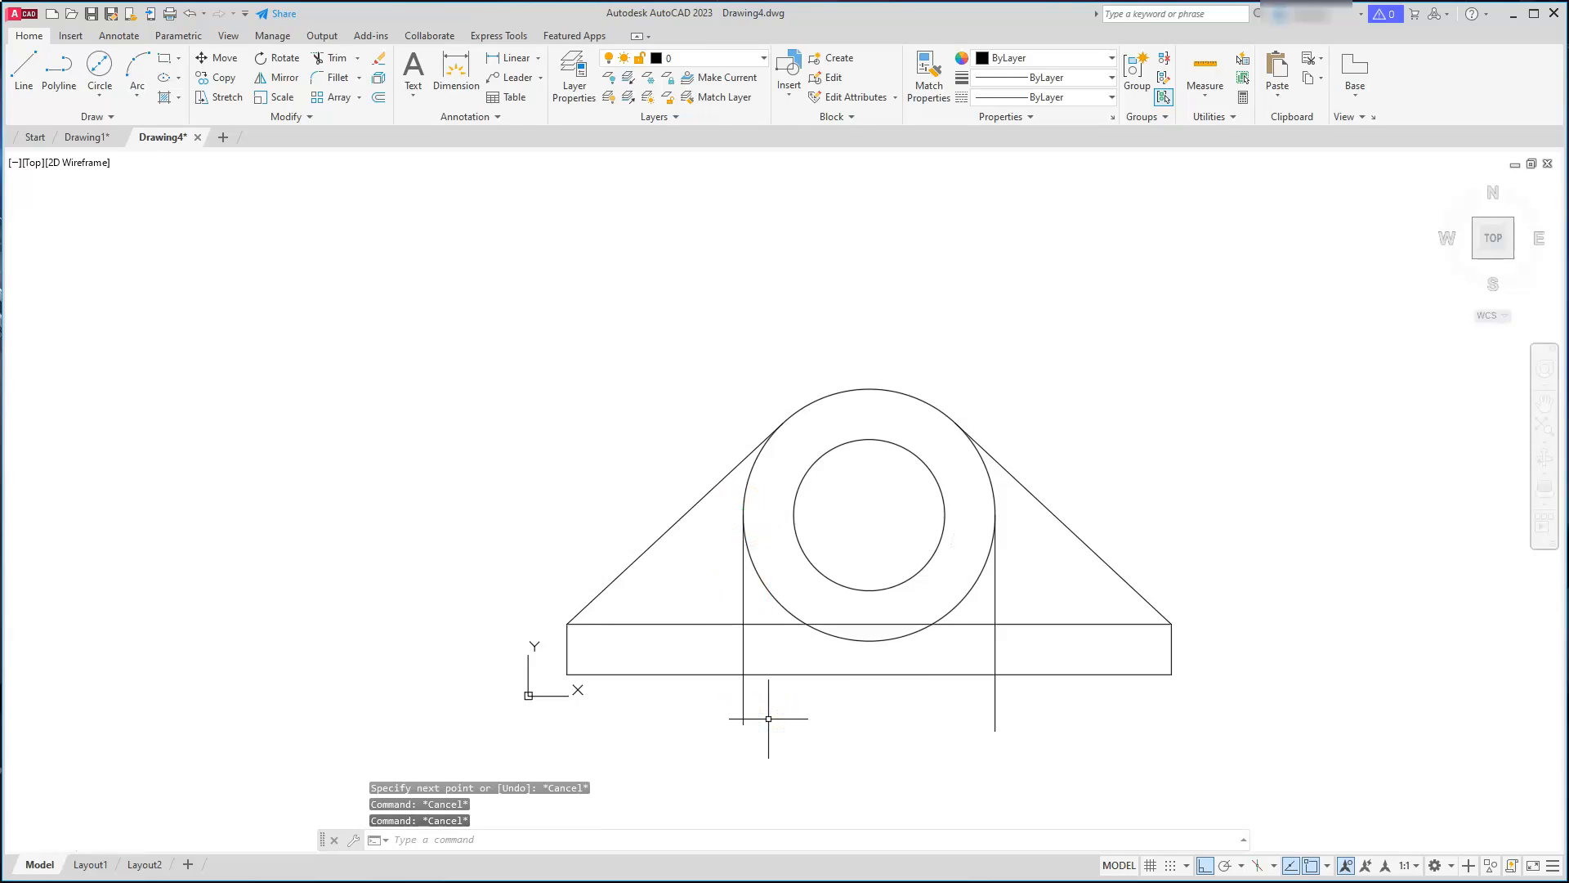
Step: Trim the two vertical lines back to the base rectangle's top edge
type("tr")
key("Return")
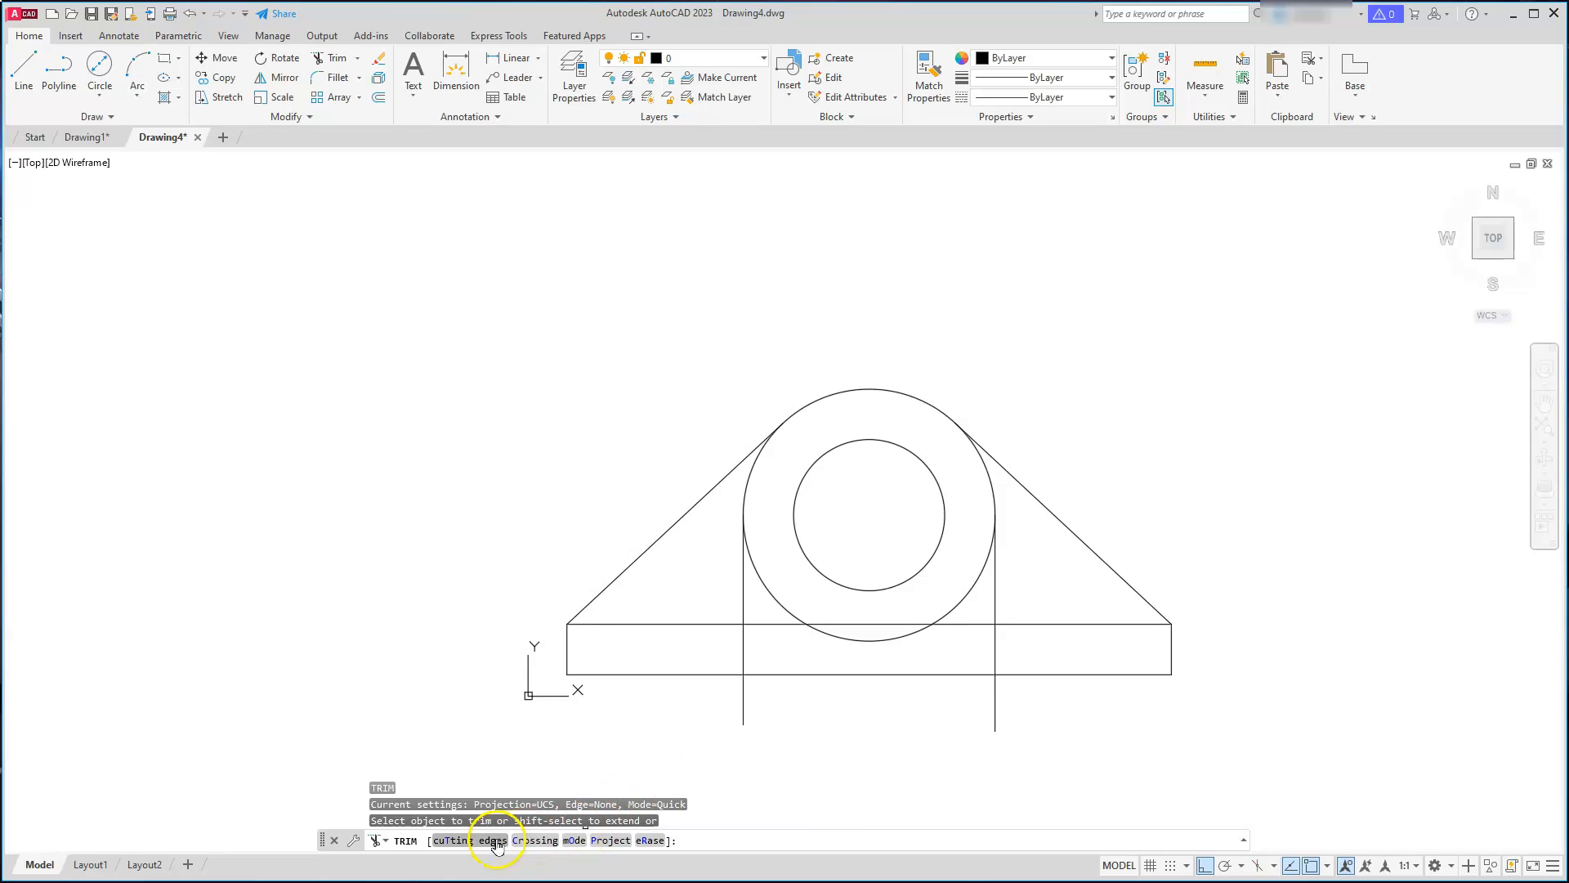
left_click(742, 715)
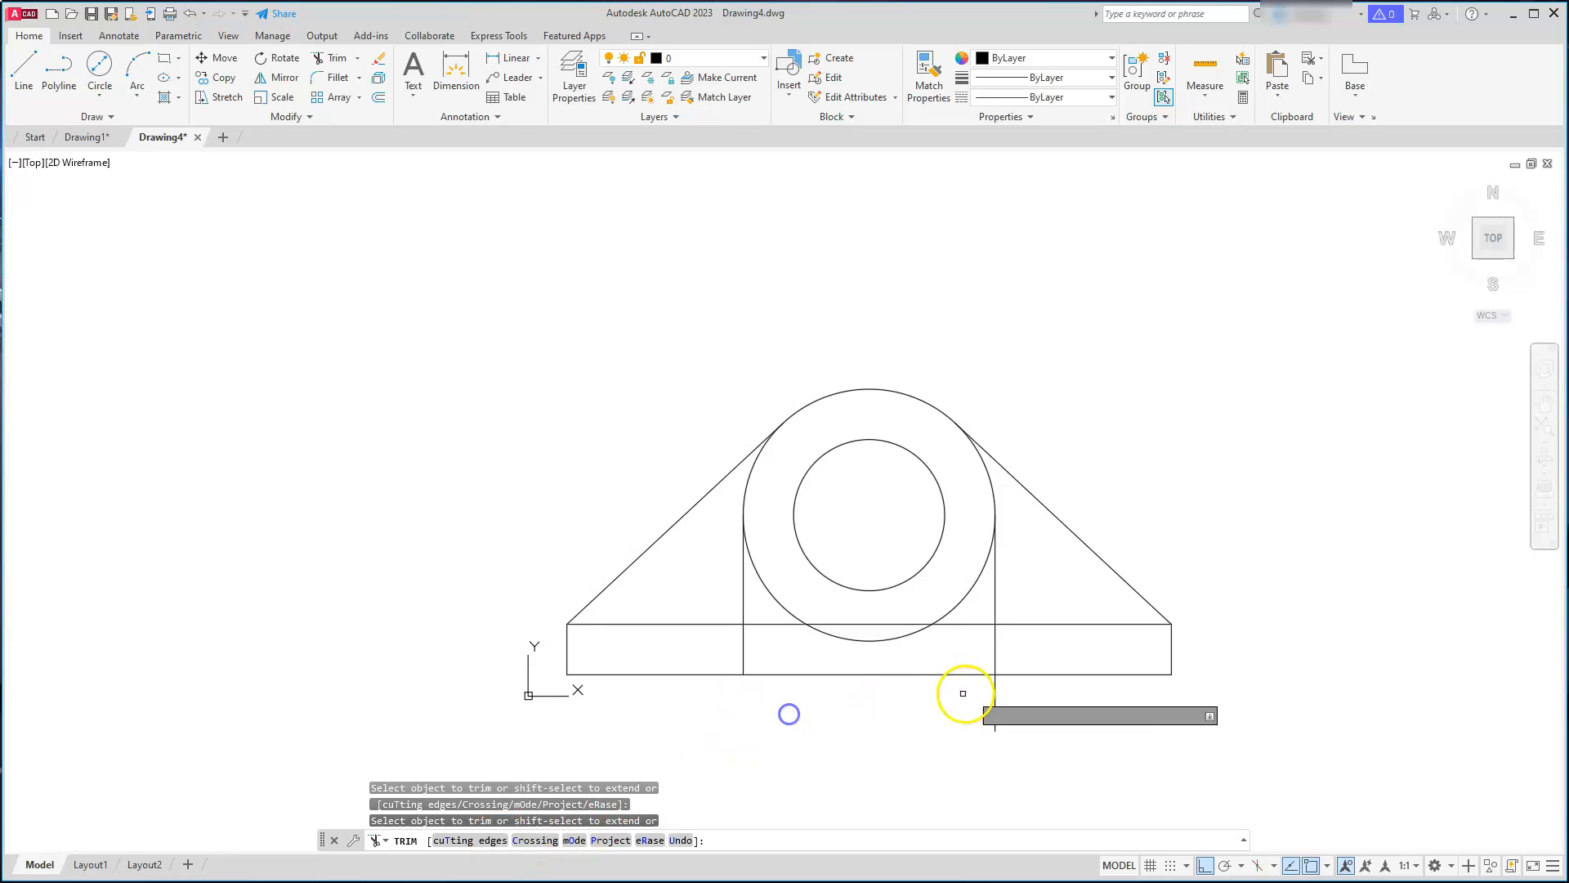
left_click(994, 694)
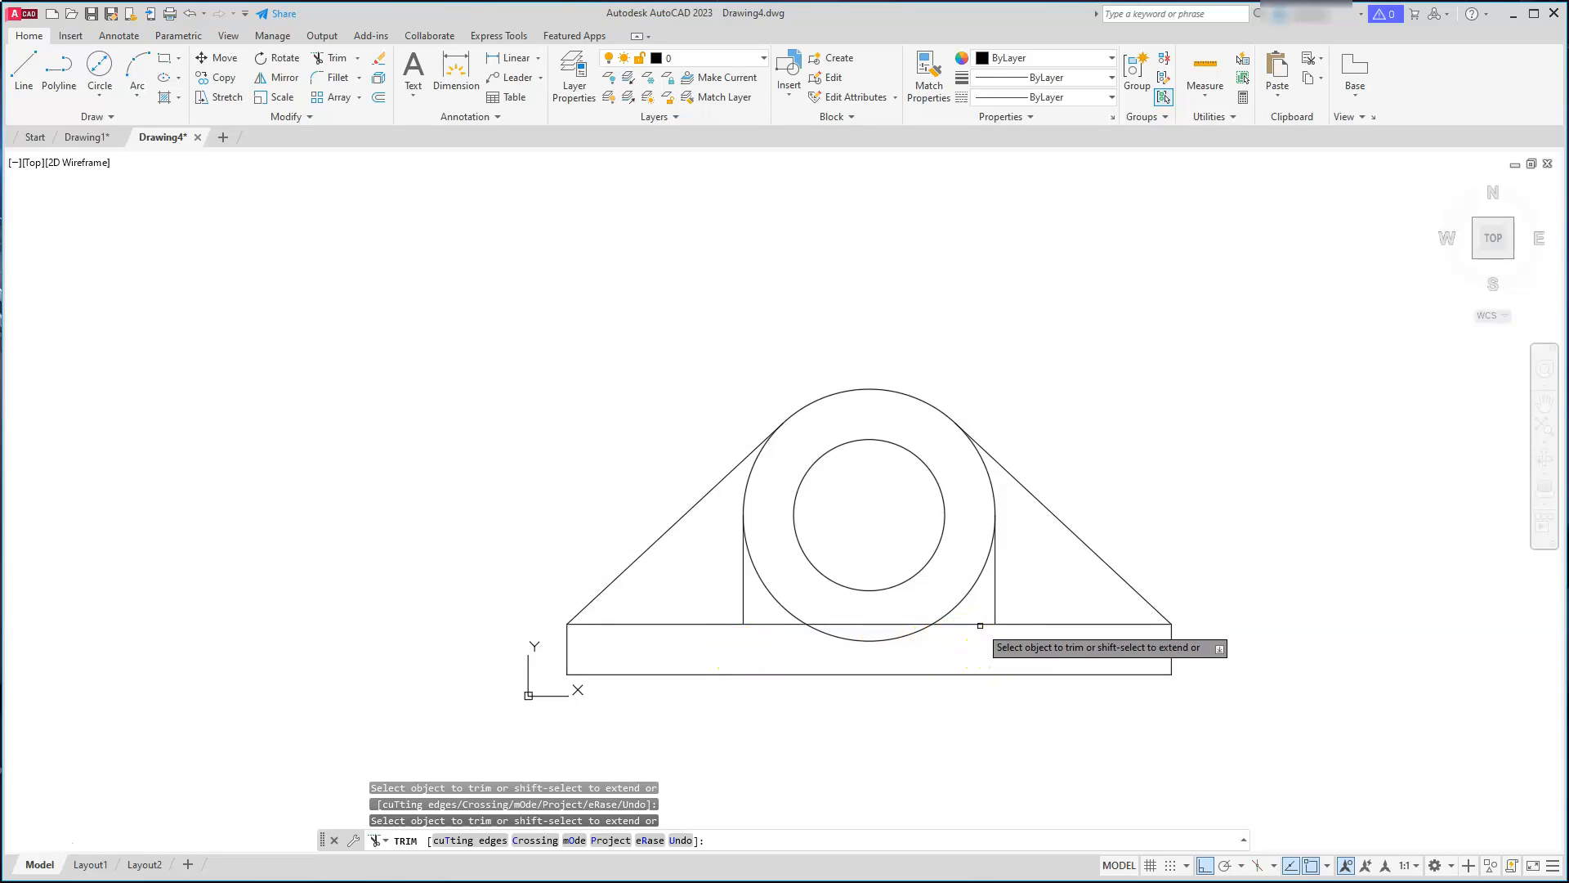
Step: Trim away the base rectangle's top edge between the two vertical lines, including the part inside the outer circle
left_click(897, 621)
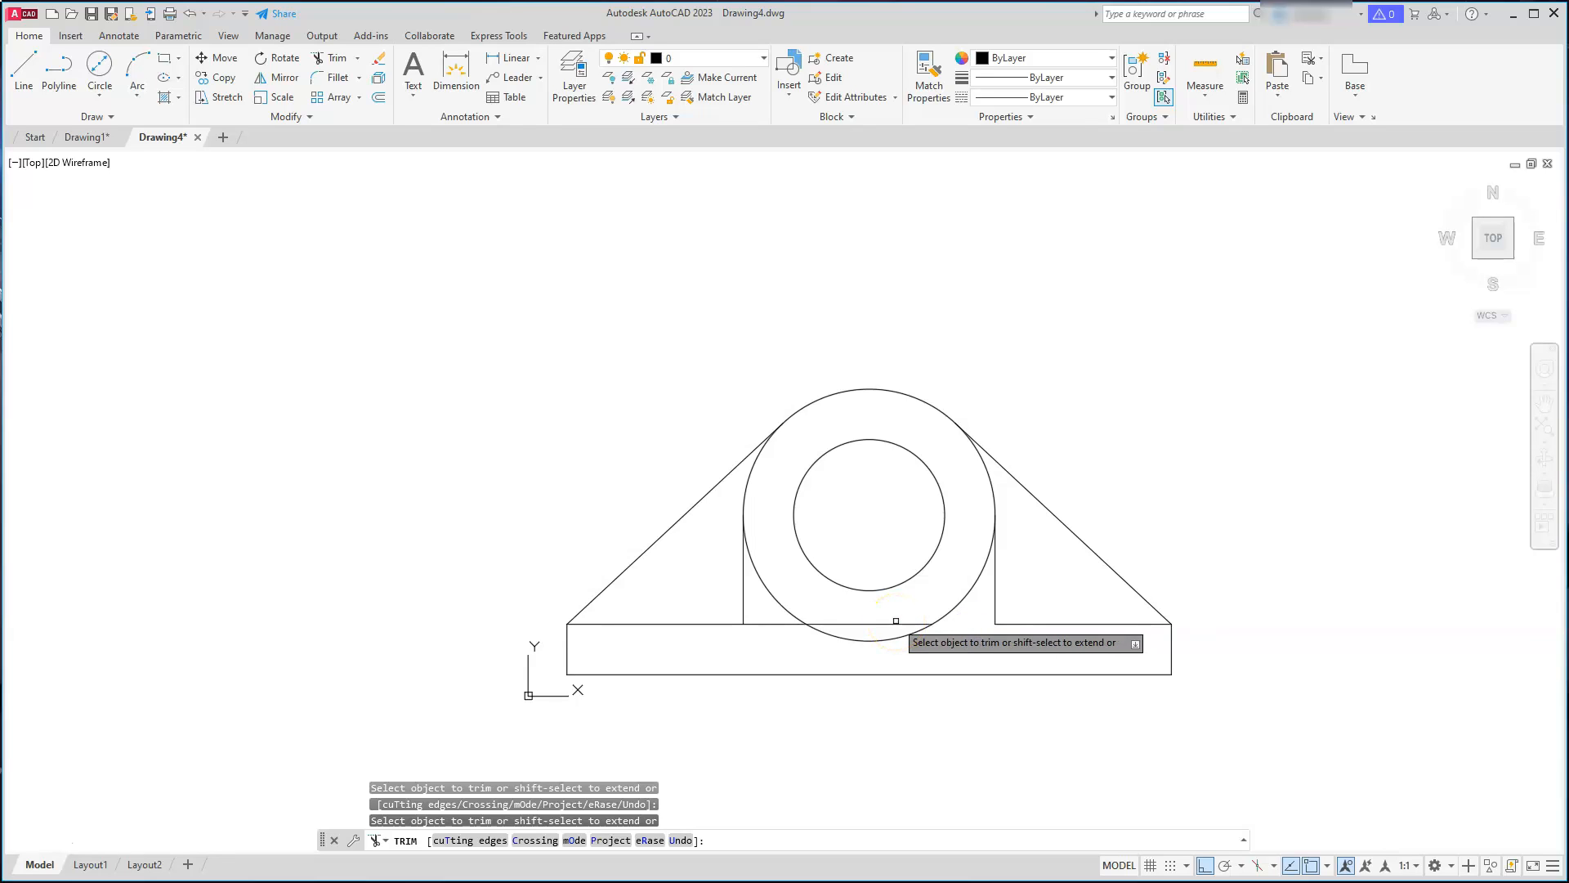
left_click(784, 623)
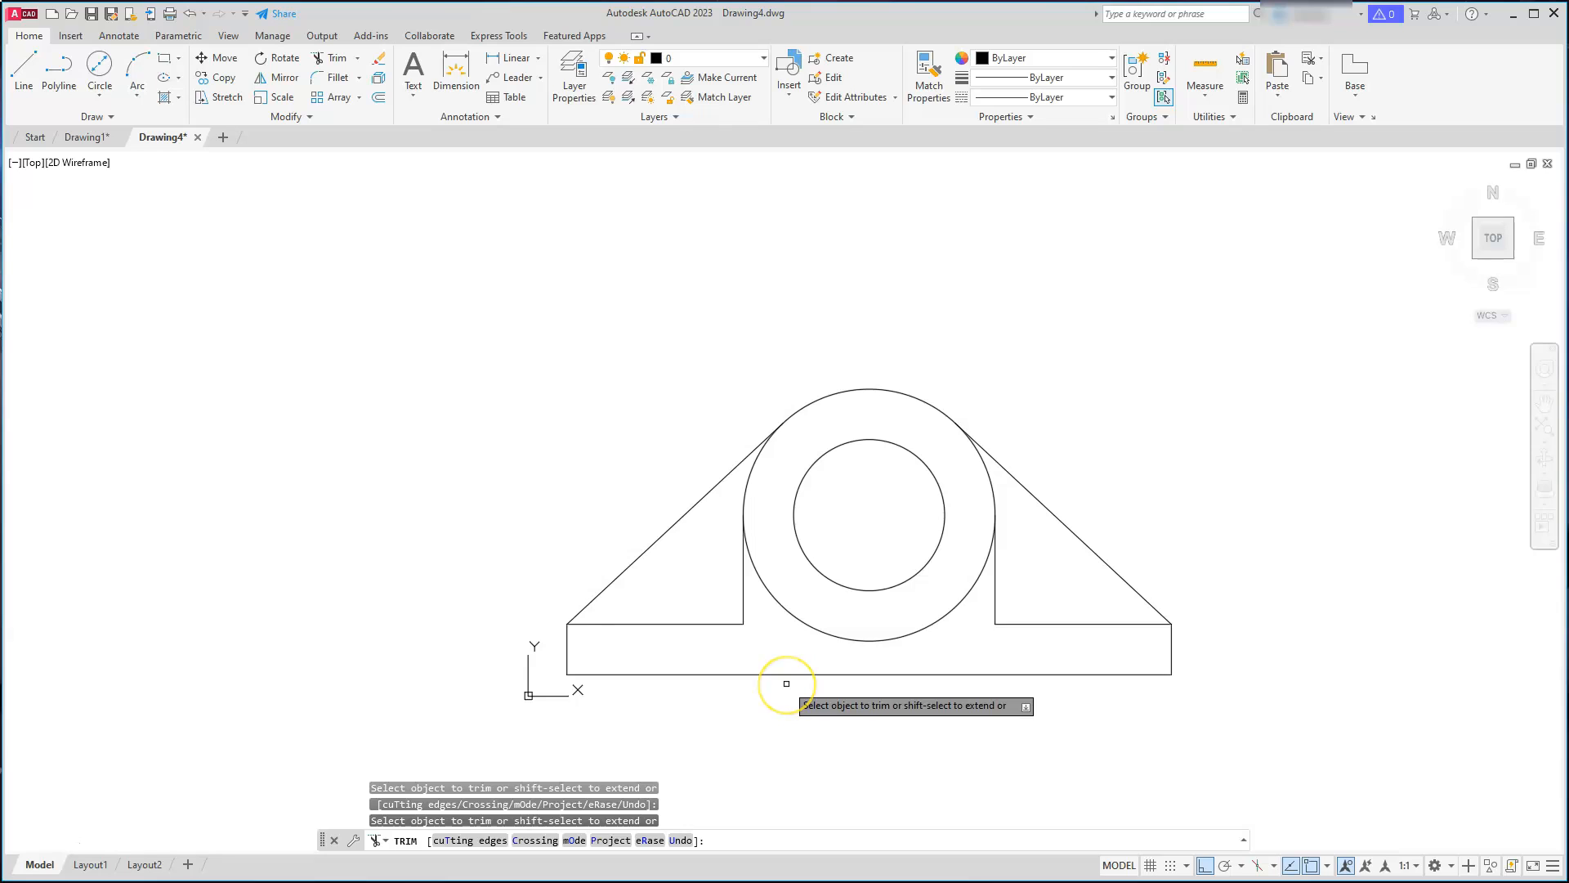
key("Escape")
key("Escape")
key("Escape")
key("Escape")
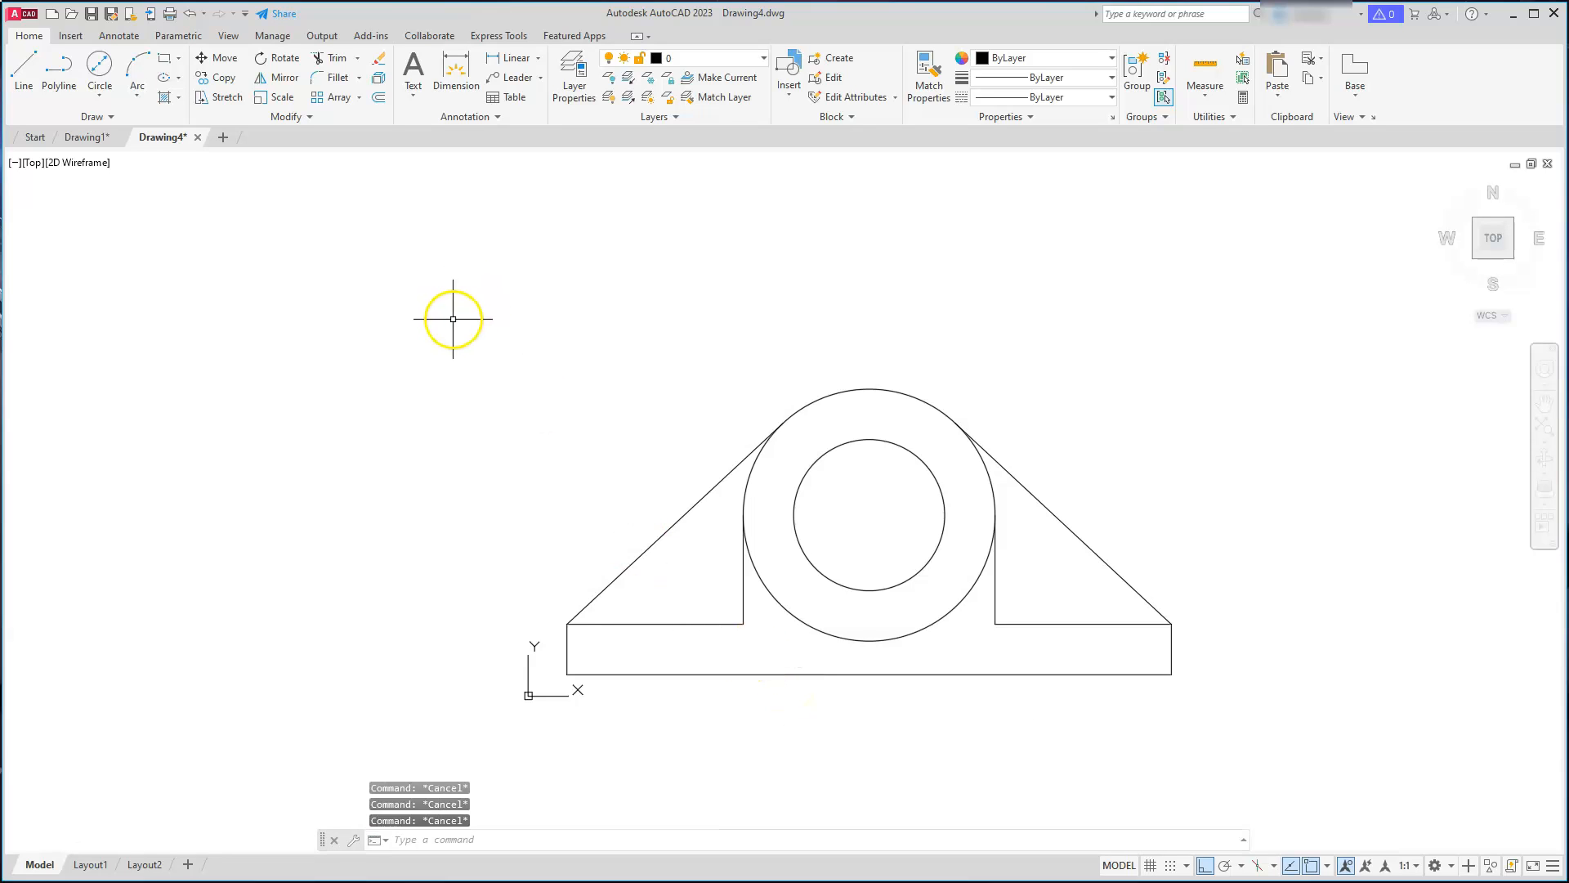
Step: Using Fillet with radius 18 in Multiple mode, round the corner between the base's top edge and the left vertical line
type("f")
key("Return")
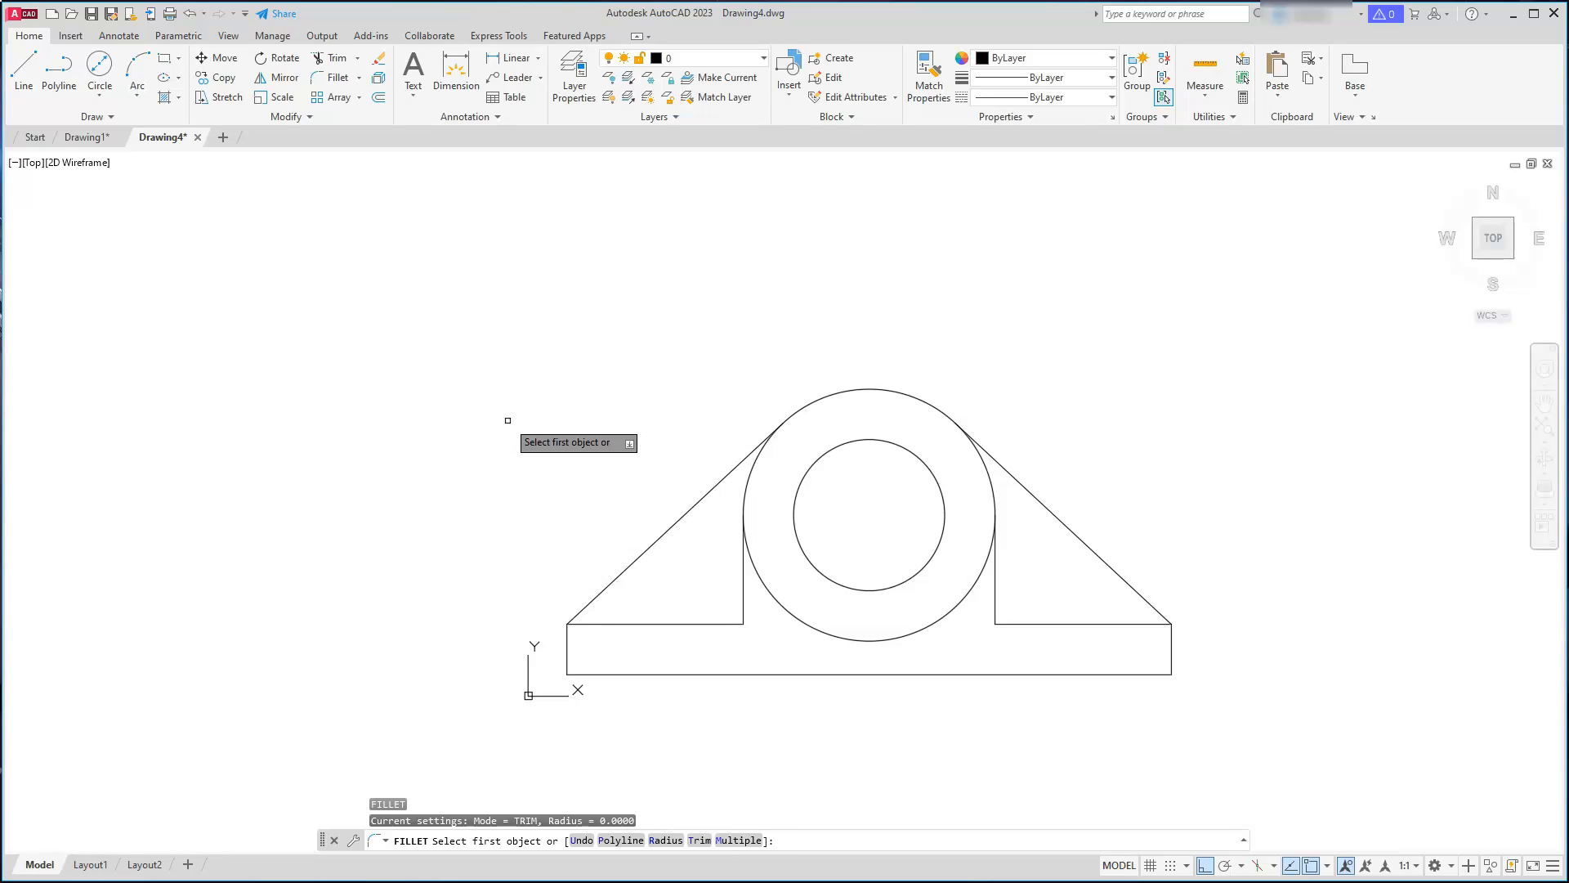
type("r")
key("Return")
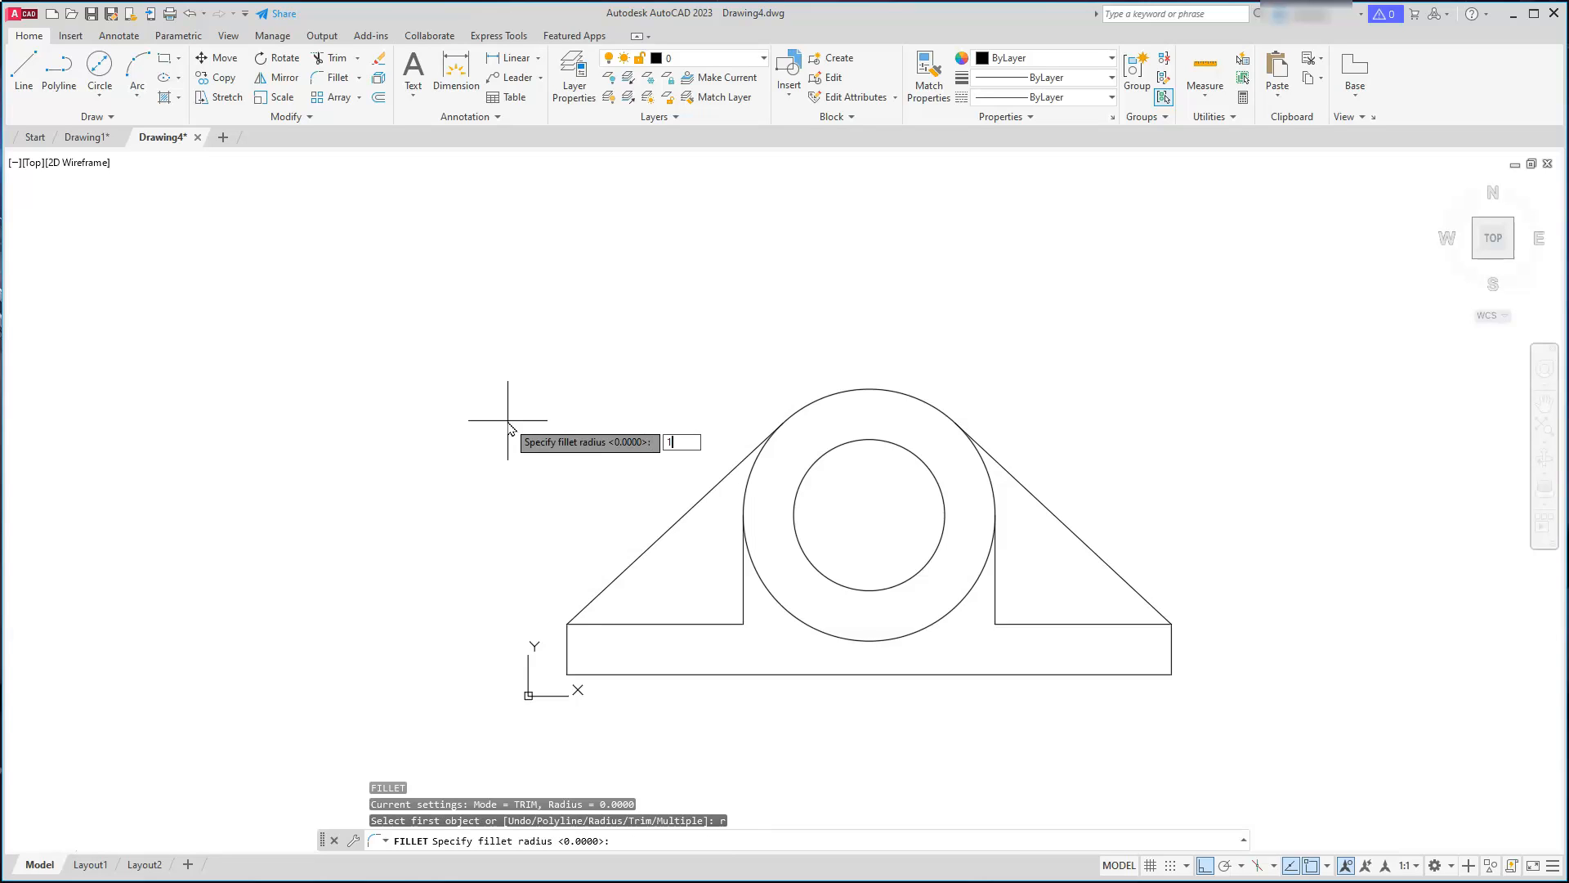
key("Return")
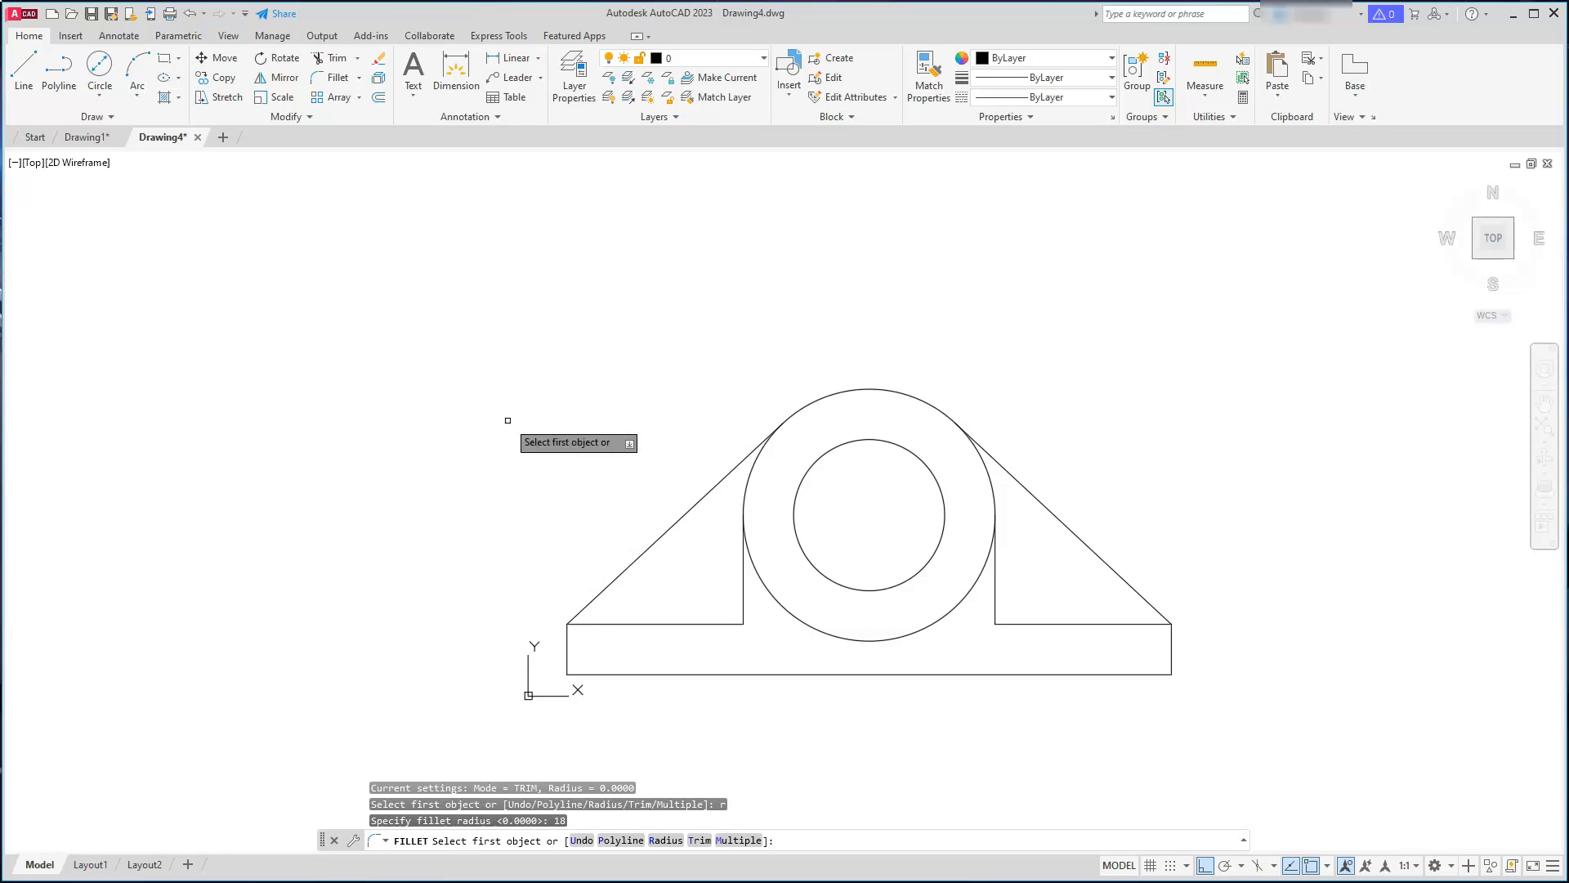
type("m")
key("Return")
left_click(730, 624)
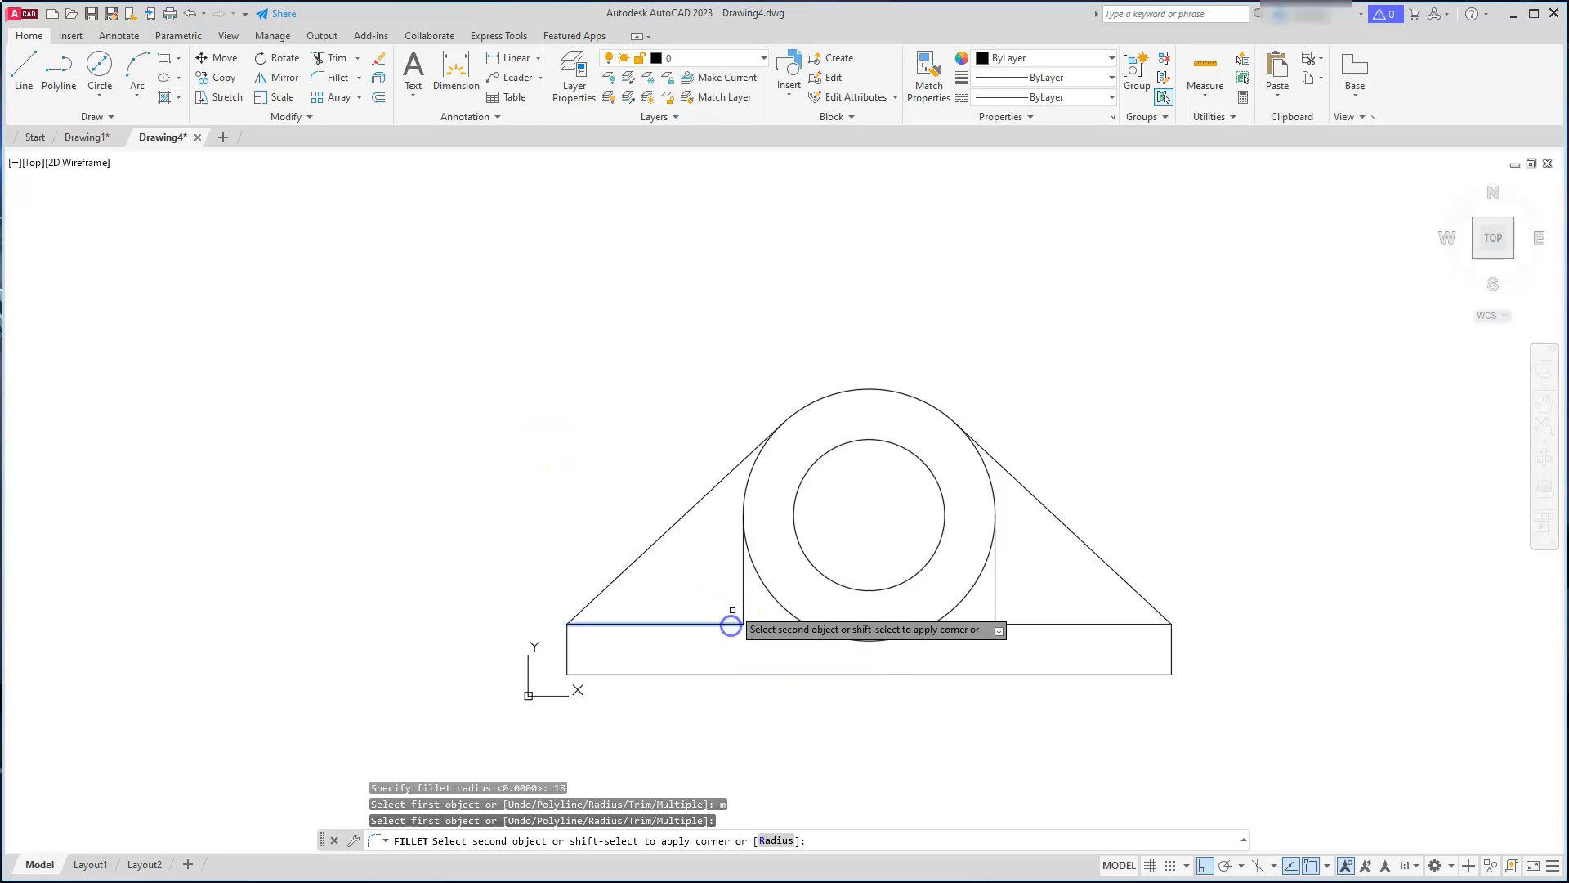
left_click(741, 599)
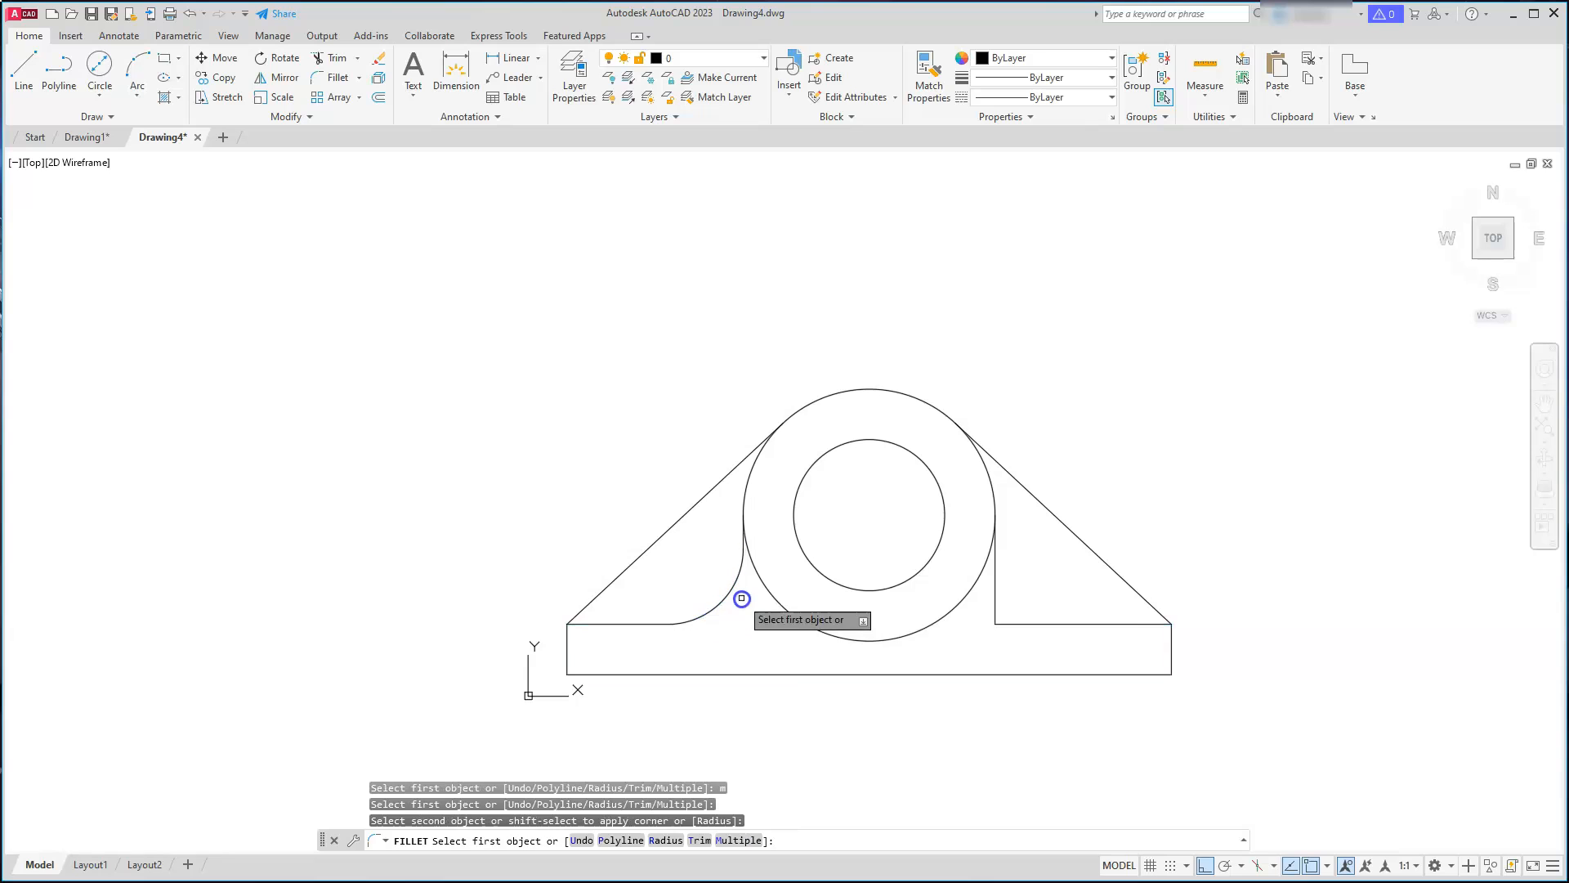
Step: Fillet the corner between the right vertical line and the base's top edge with the same radius of 18
left_click(1001, 603)
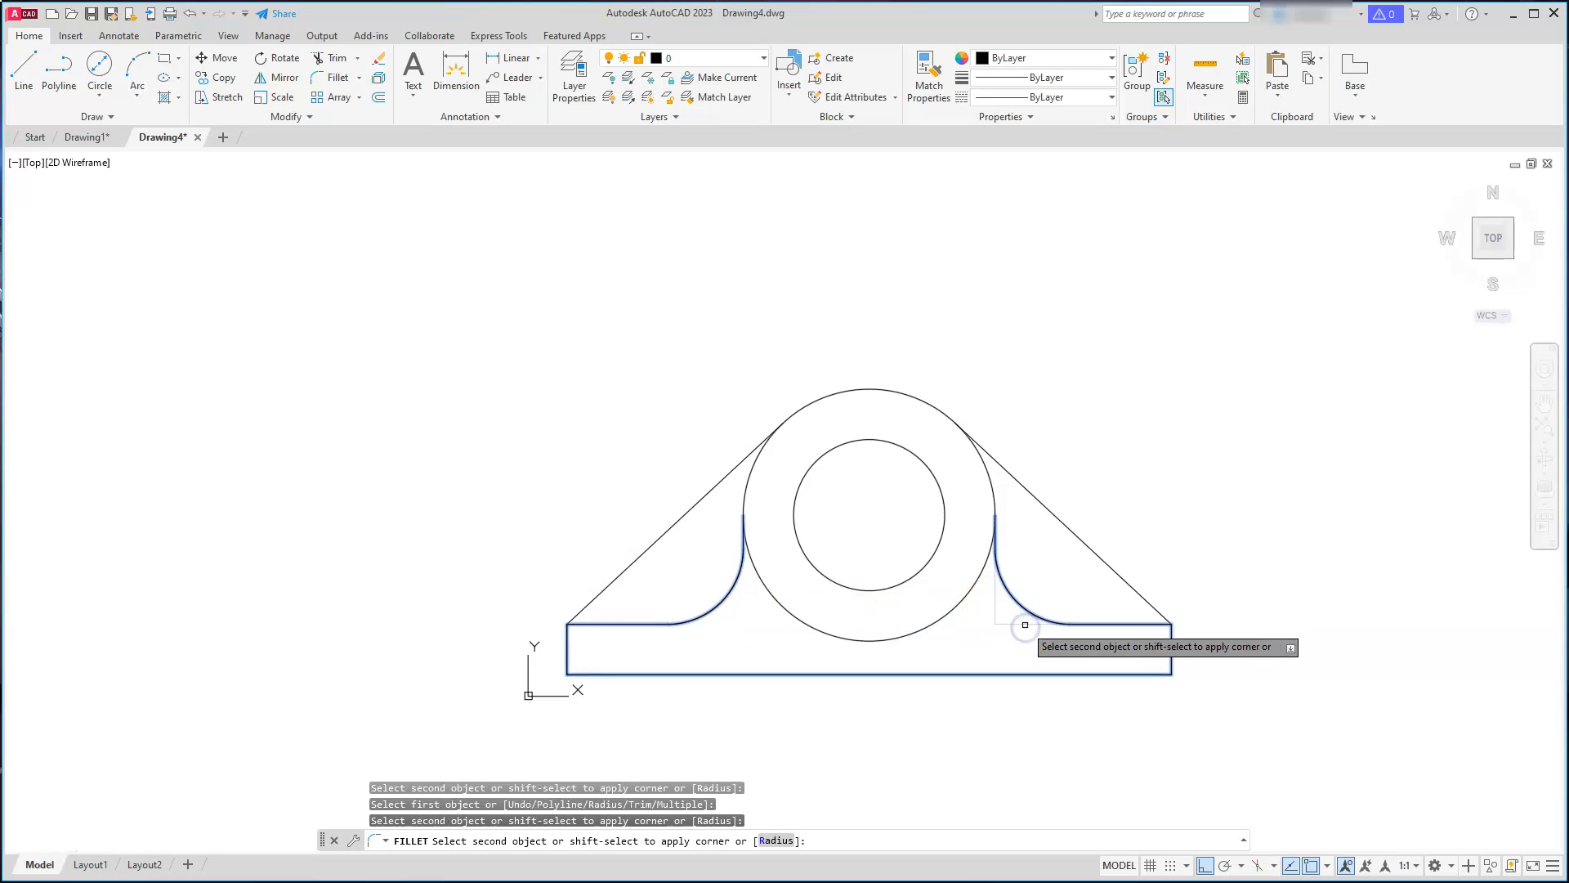
left_click(1025, 625)
scroll(1025, 625, "down", 2)
middle_click_drag(983, 533, 975, 685)
key("Escape")
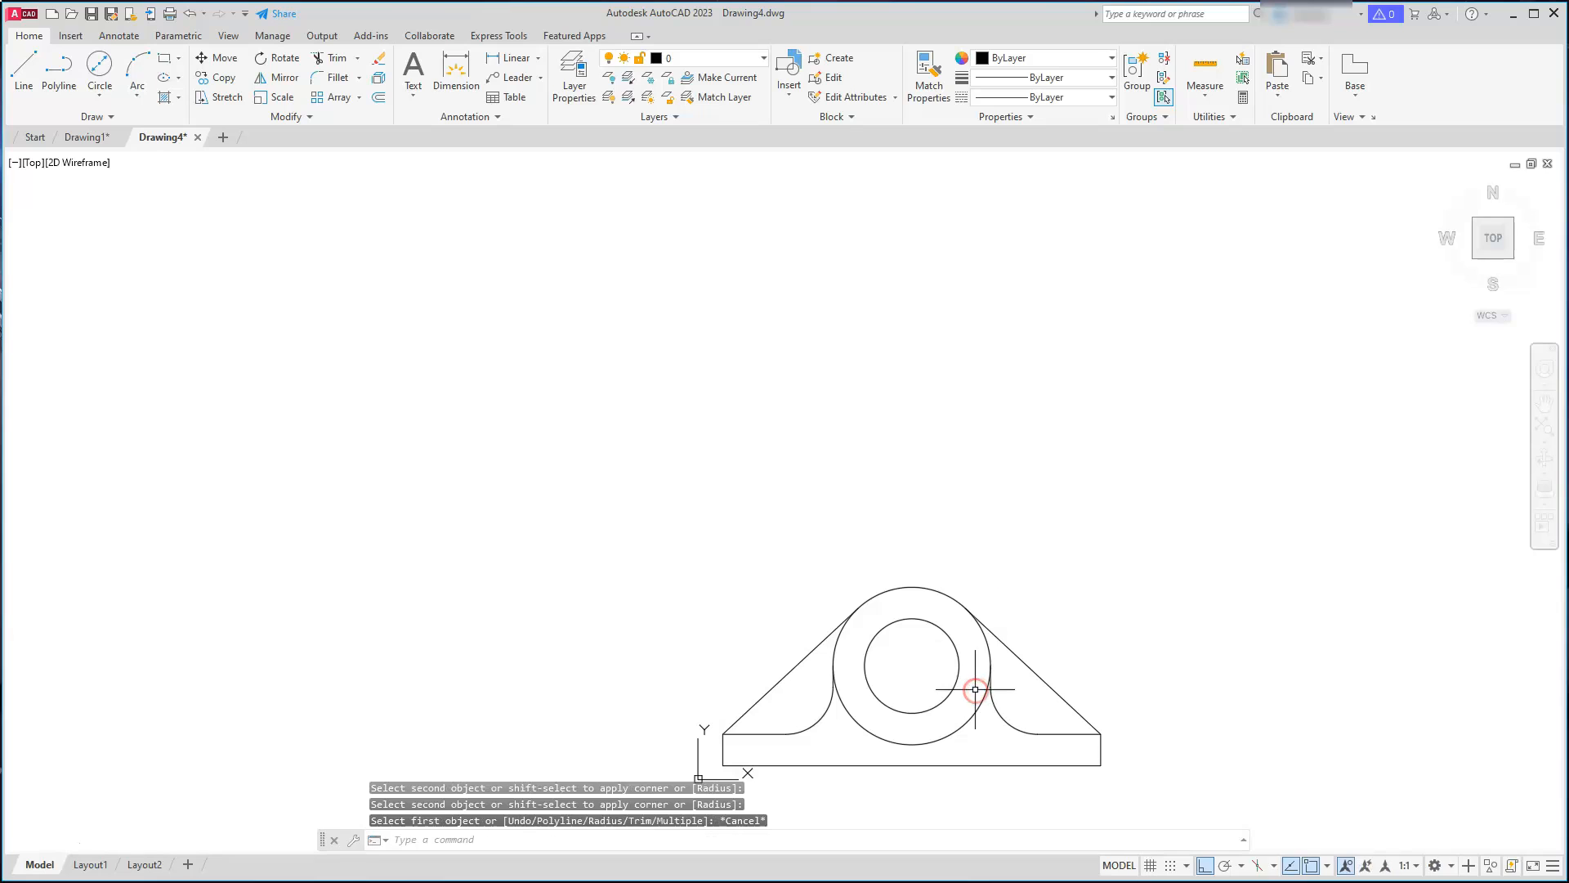
key("Escape")
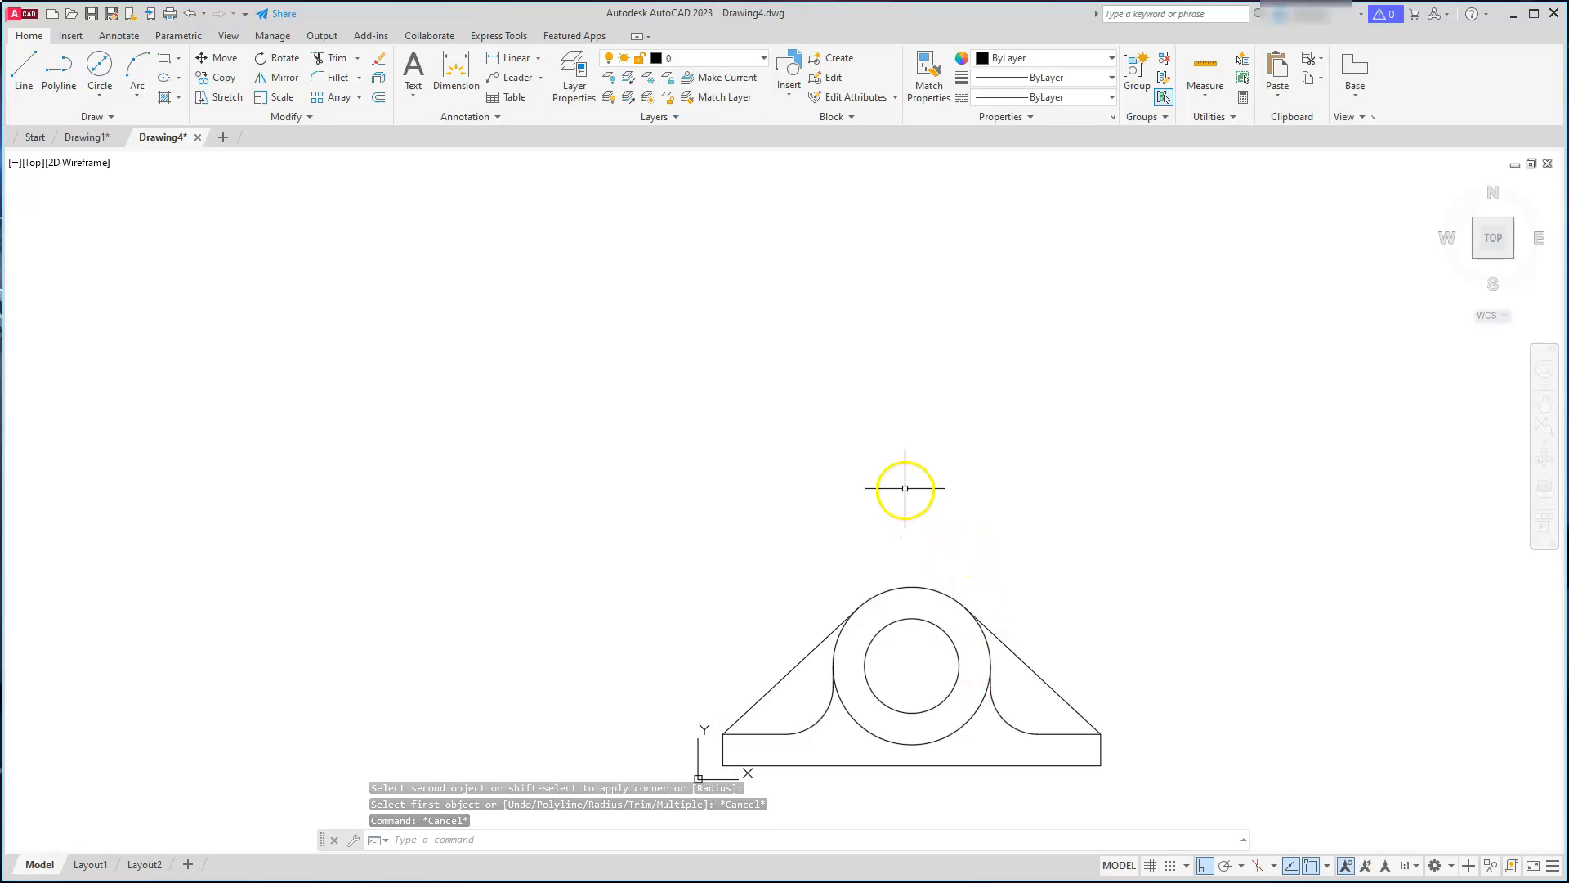
type("l")
key("Return")
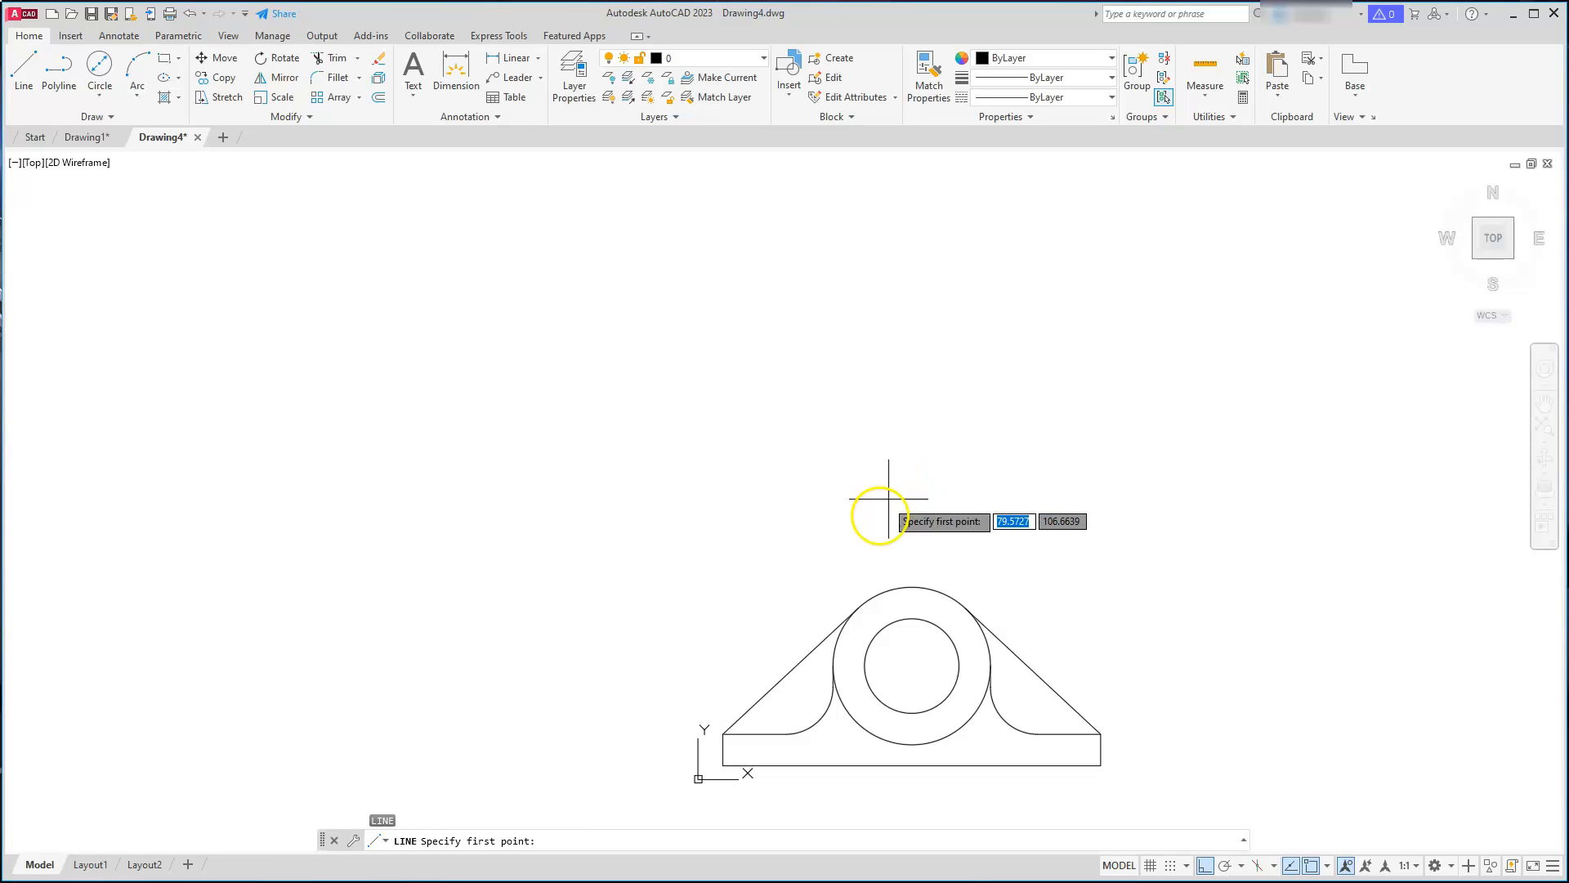
key("Escape")
key("Escape")
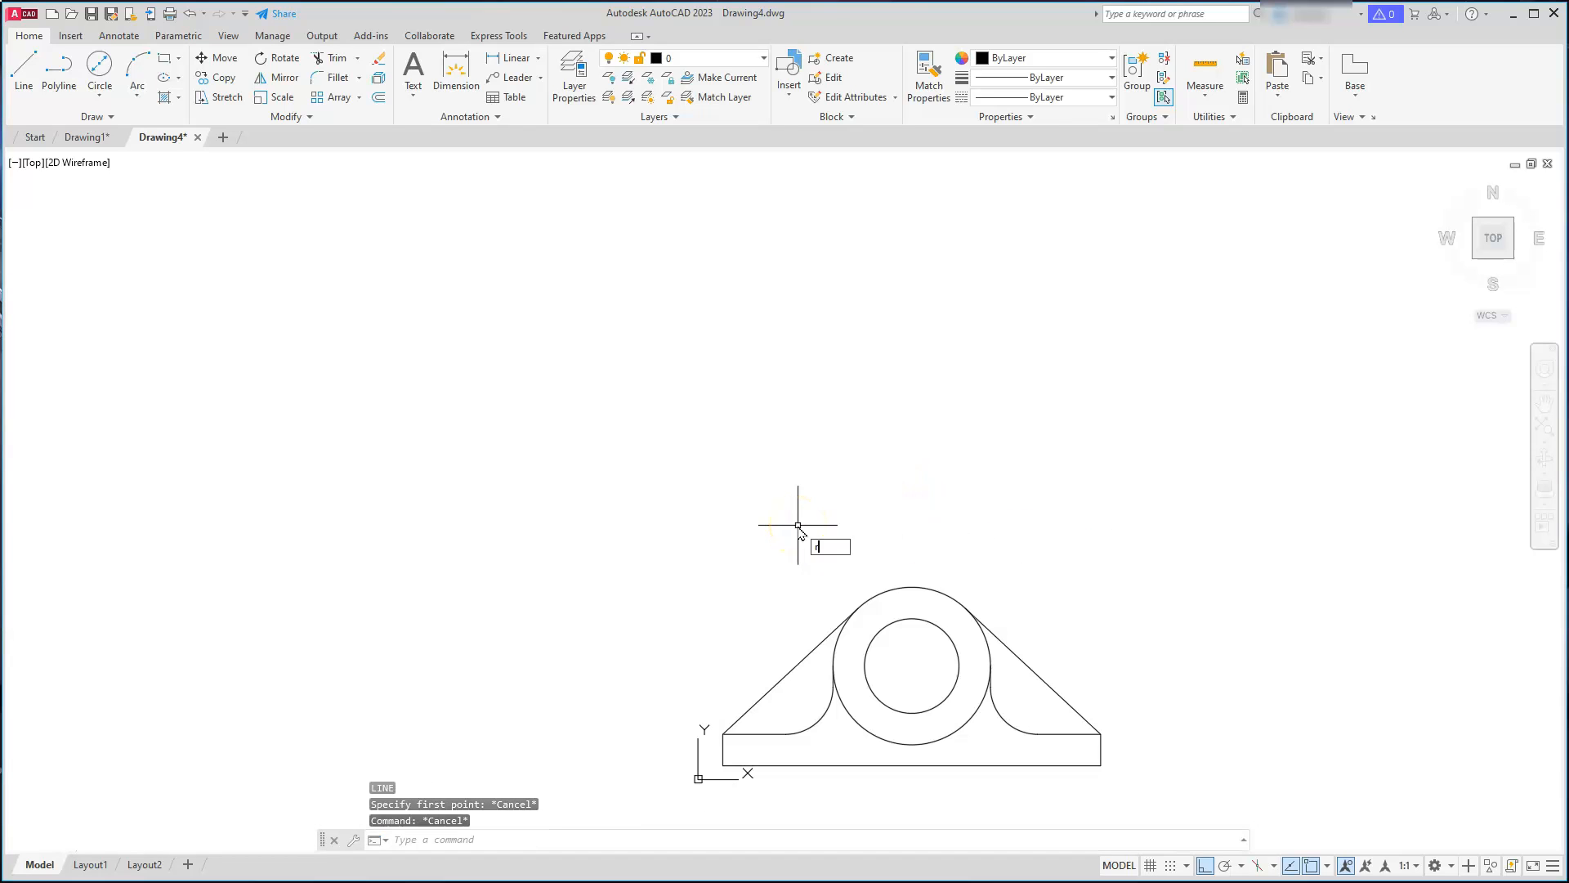
Step: Draw a 144 by 42 rectangle above the front view as the top view's outline
key("Return")
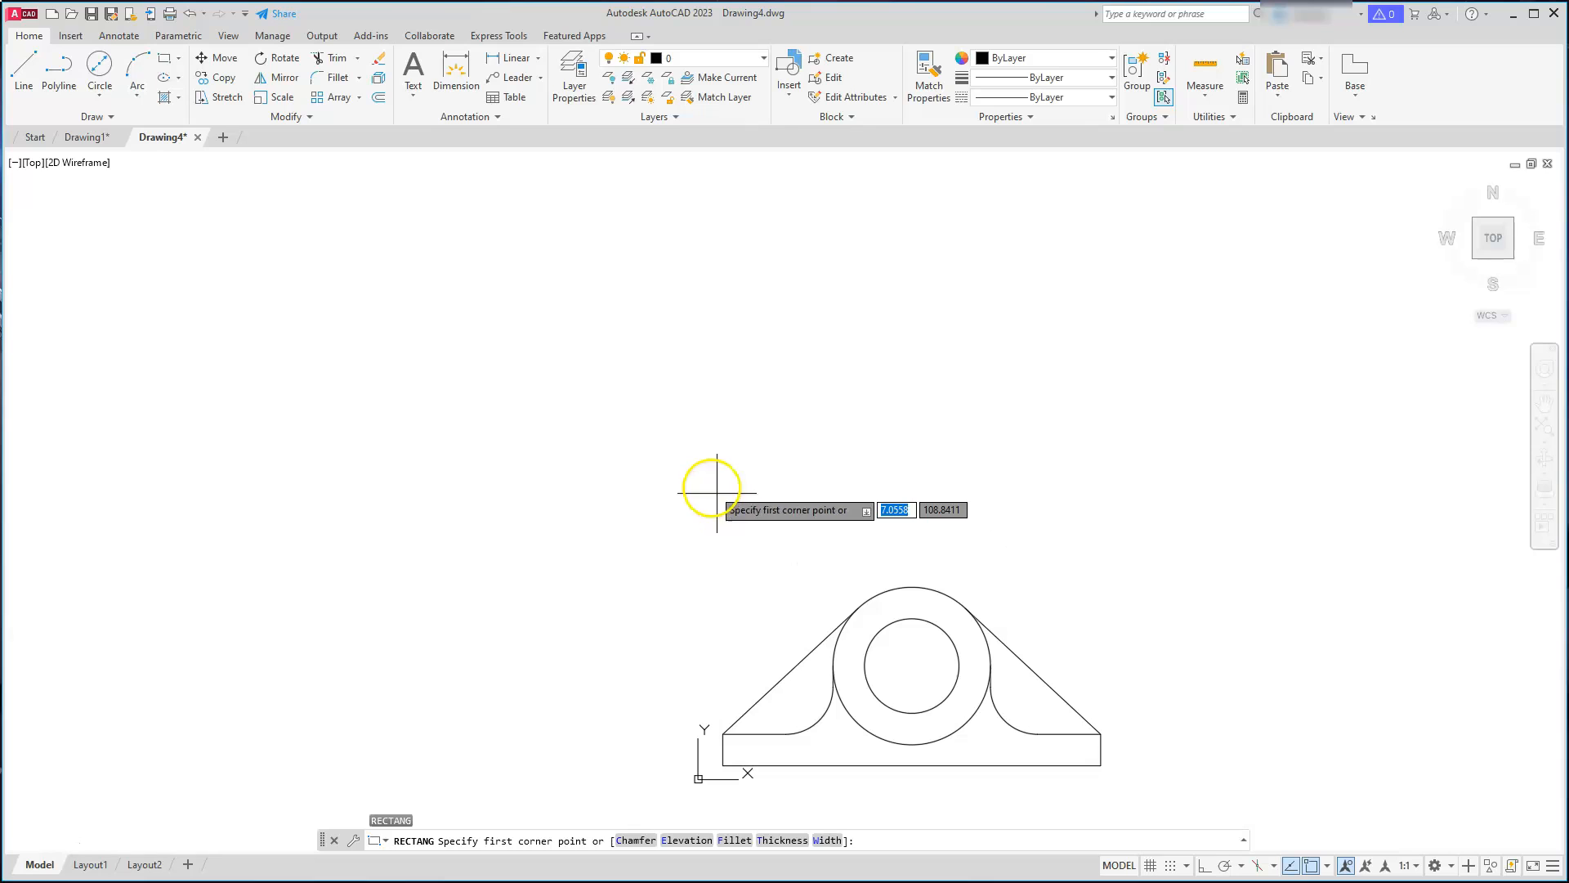
left_click(711, 486)
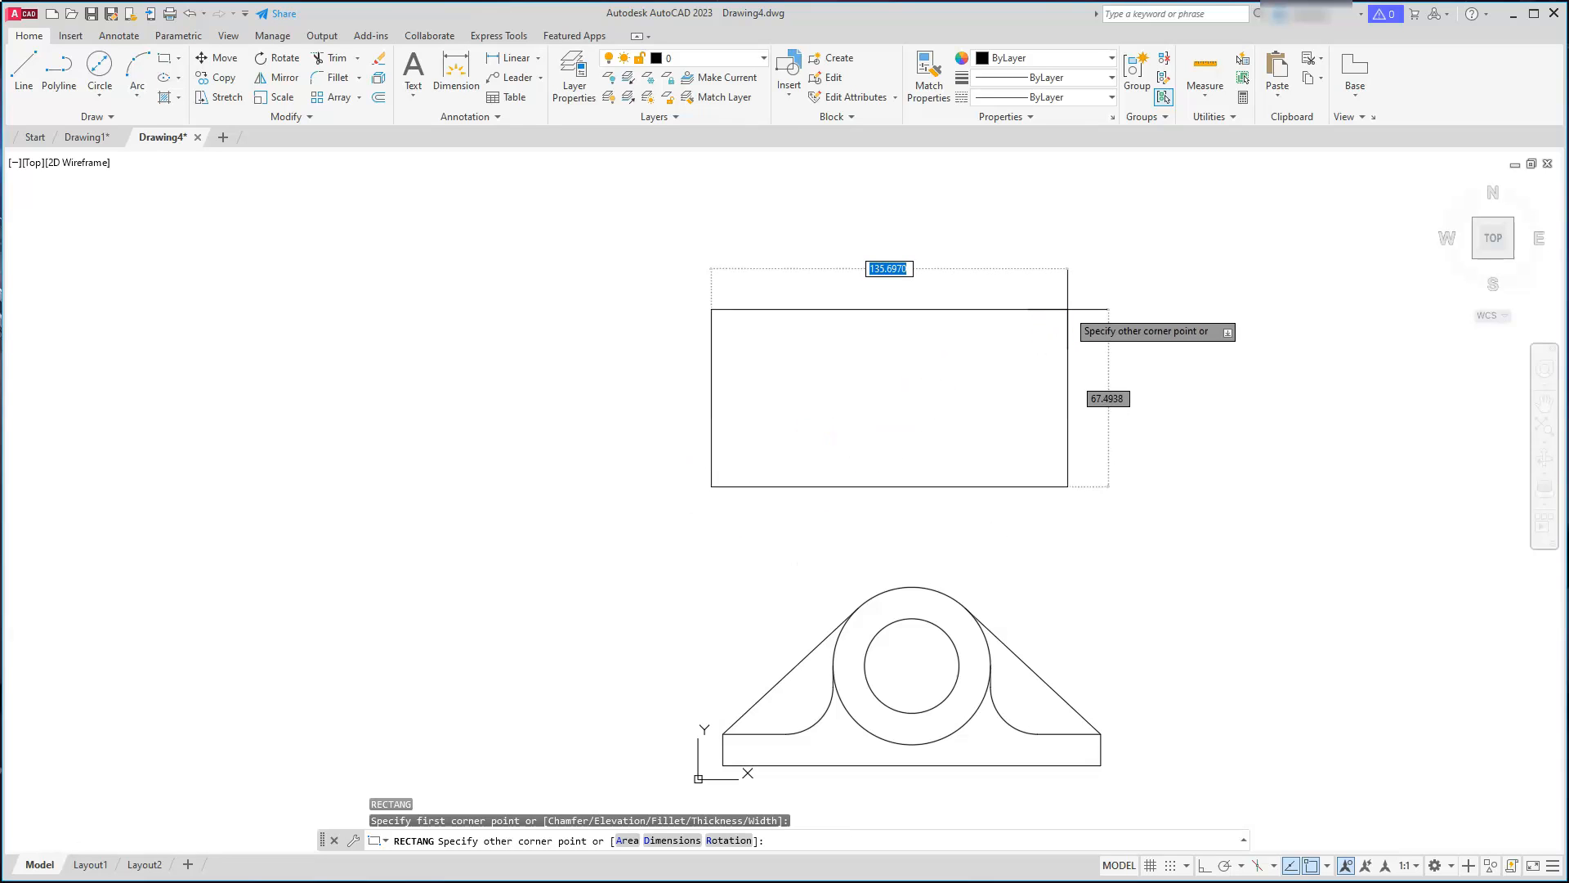
type("144,42")
key("Return")
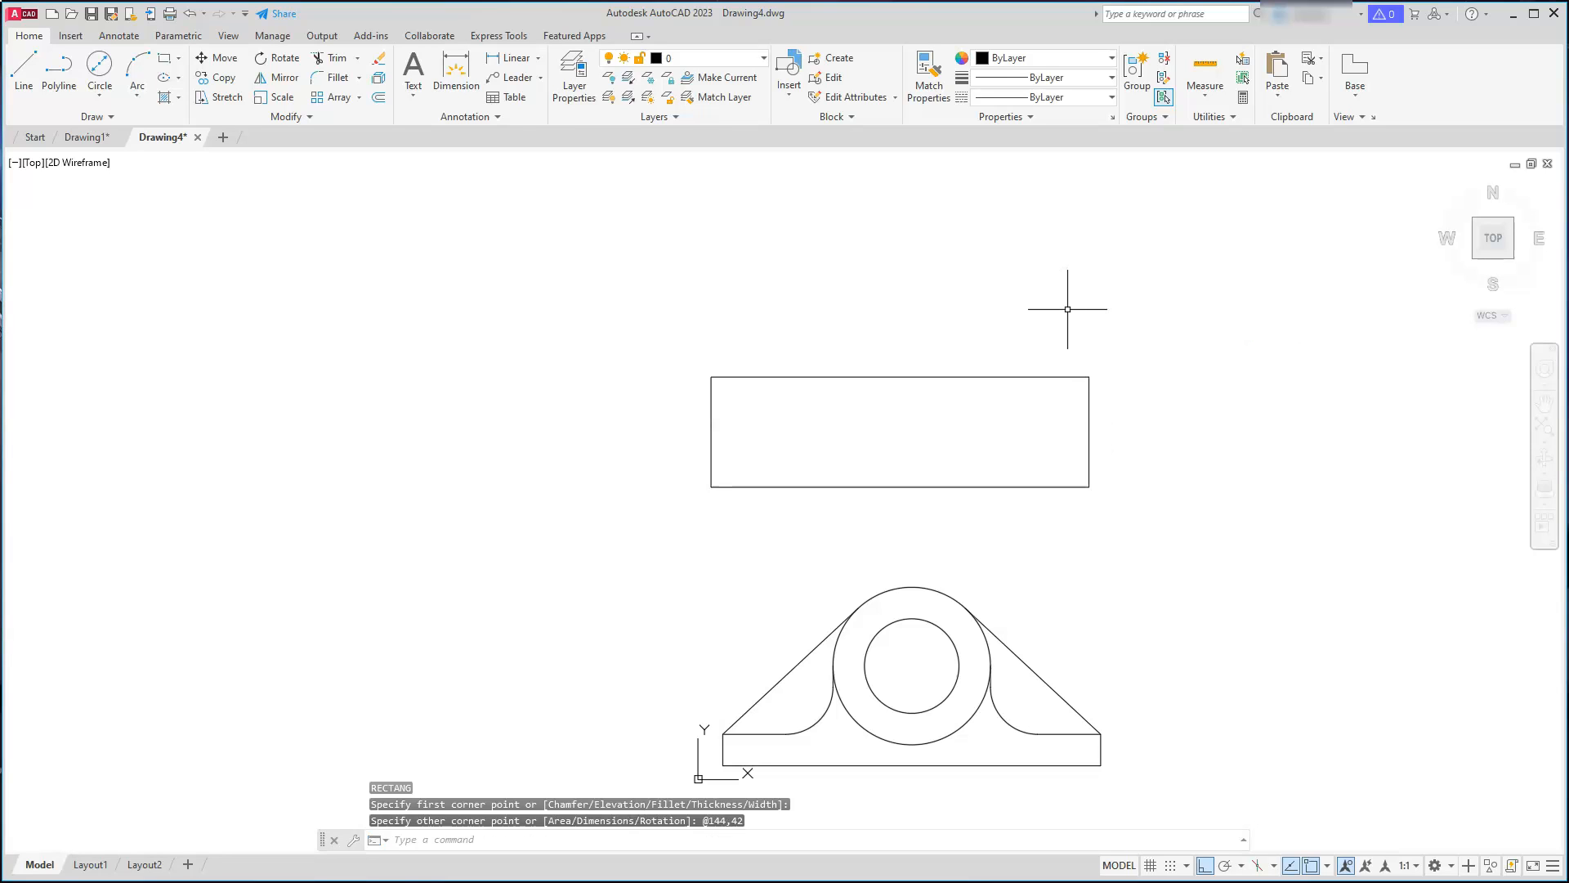
key("Escape")
key("Escape")
key("Escape")
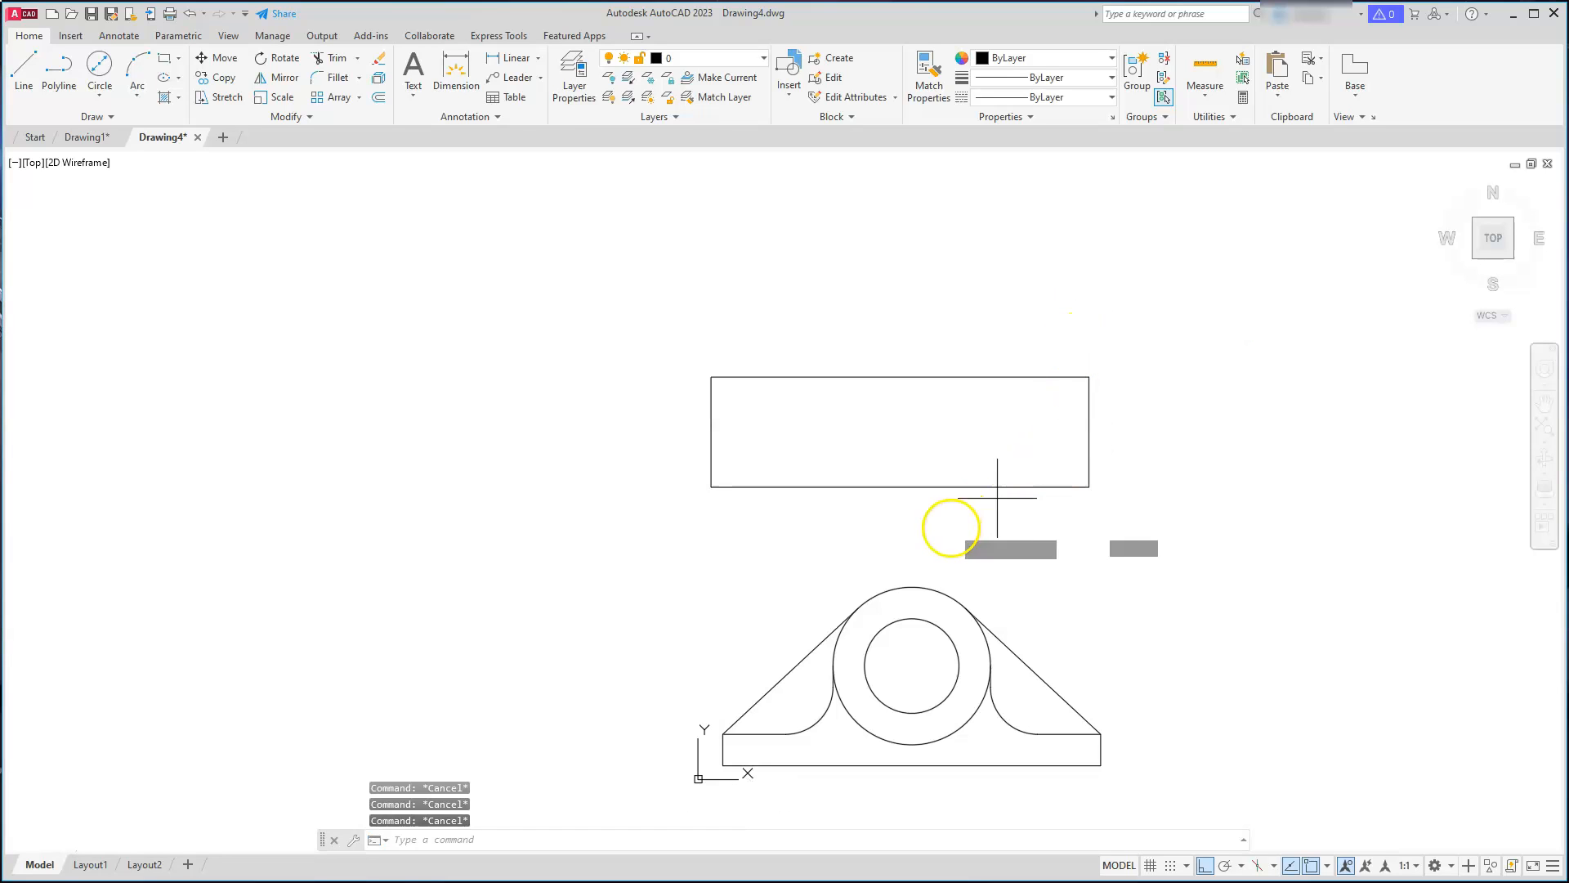
Step: Draw a 16-unit vertical line upward from the midpoint of the upper rectangle's bottom edge
type("l")
key("Return")
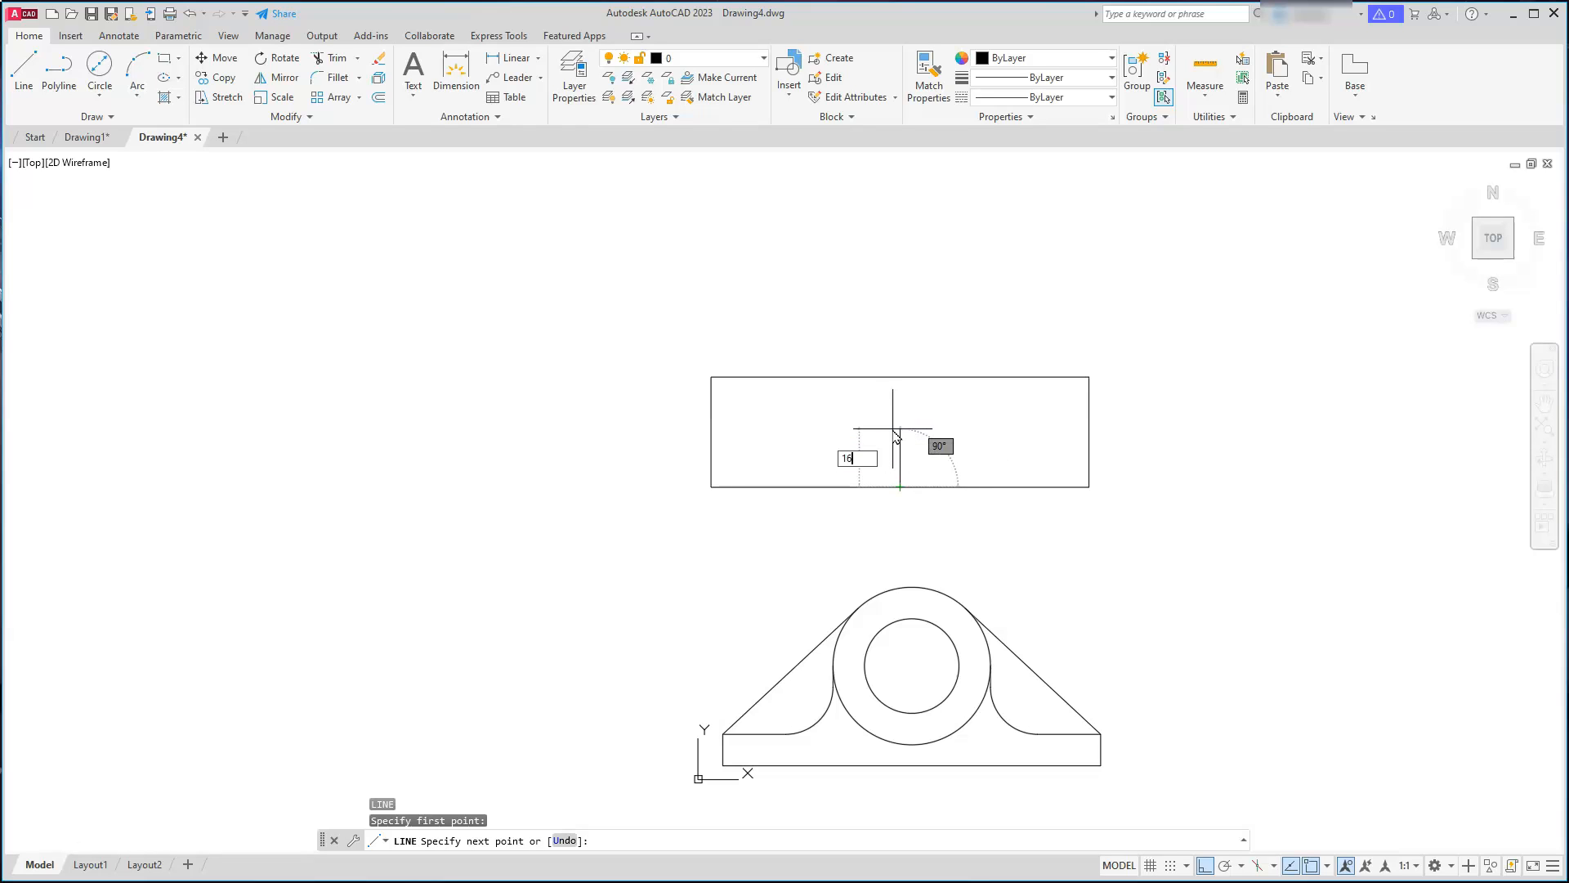
left_click(900, 446)
key("Escape")
key("Escape")
key("Escape")
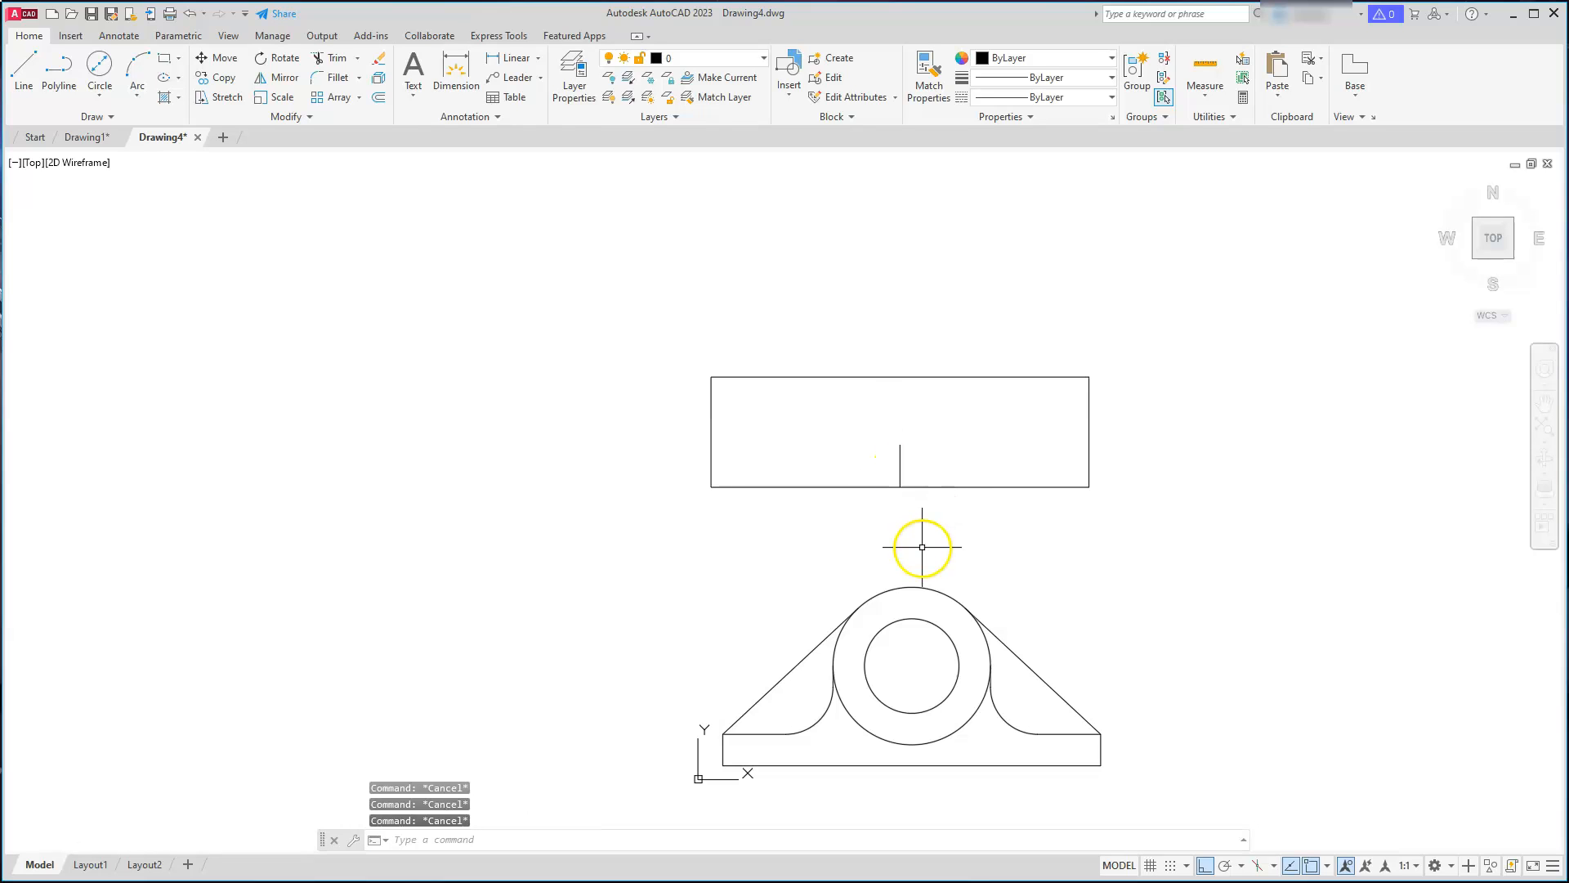
Step: Offset the short vertical line by 54 to both sides to locate the hole centres
type("o")
key("Return")
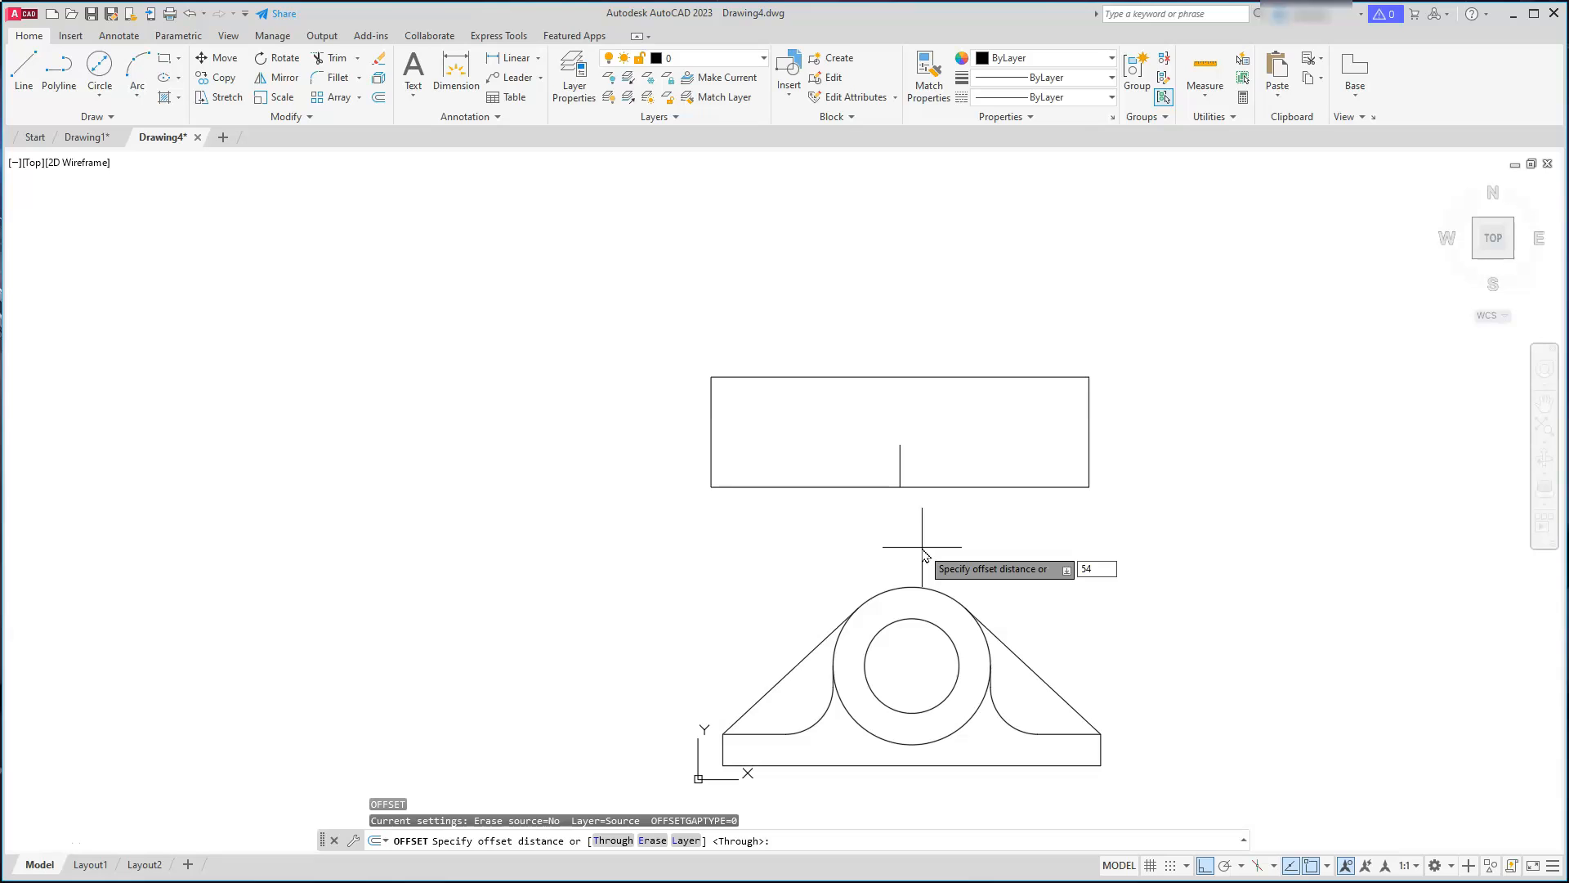
key("Return")
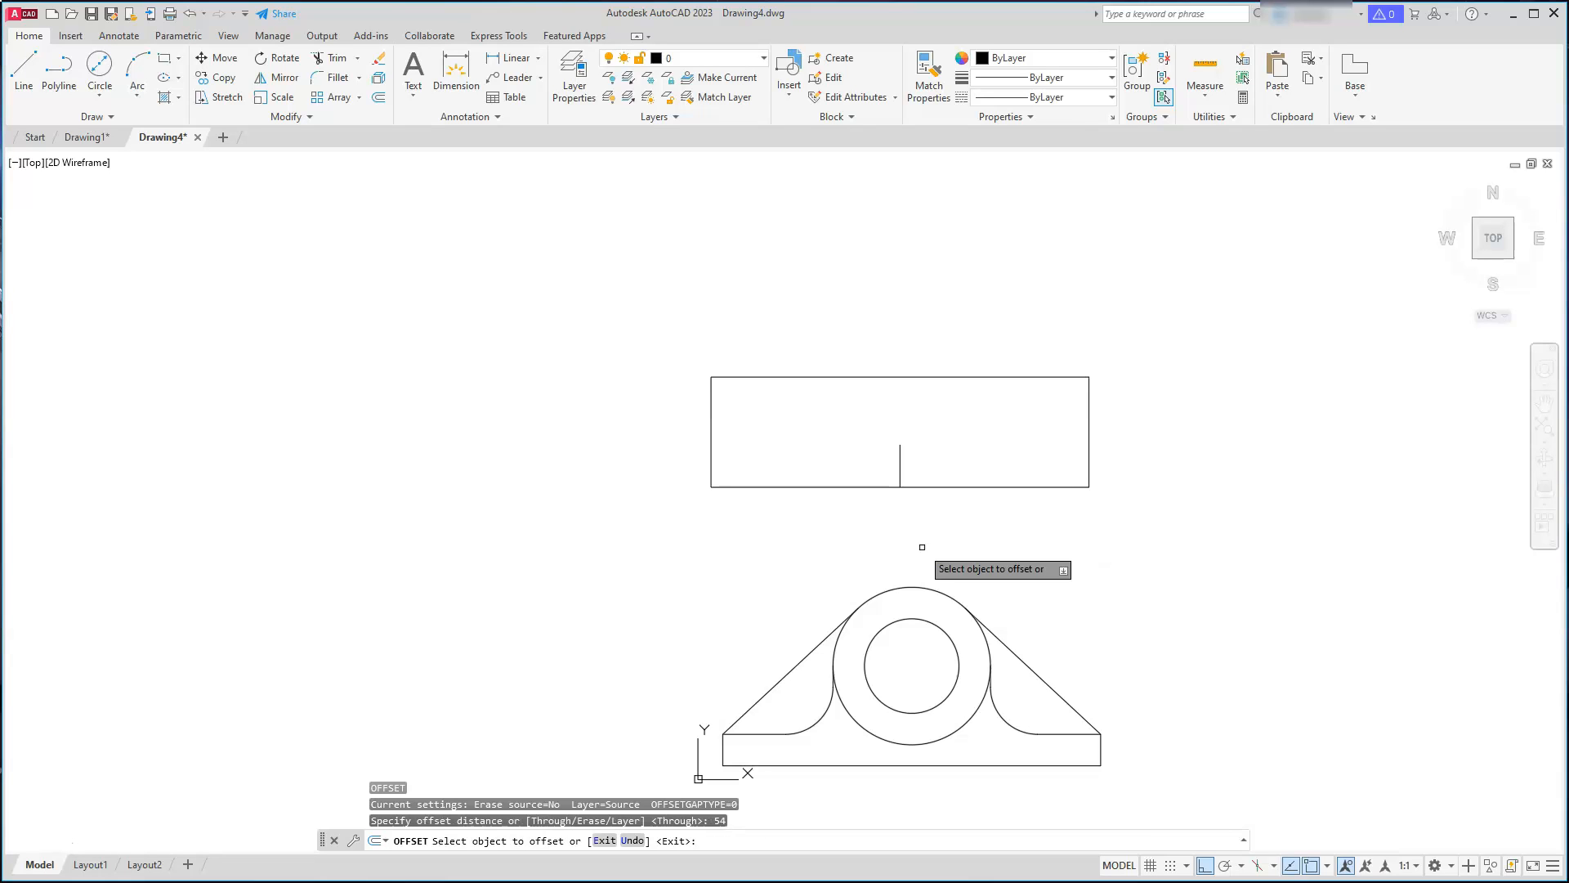
left_click(900, 466)
left_click(810, 470)
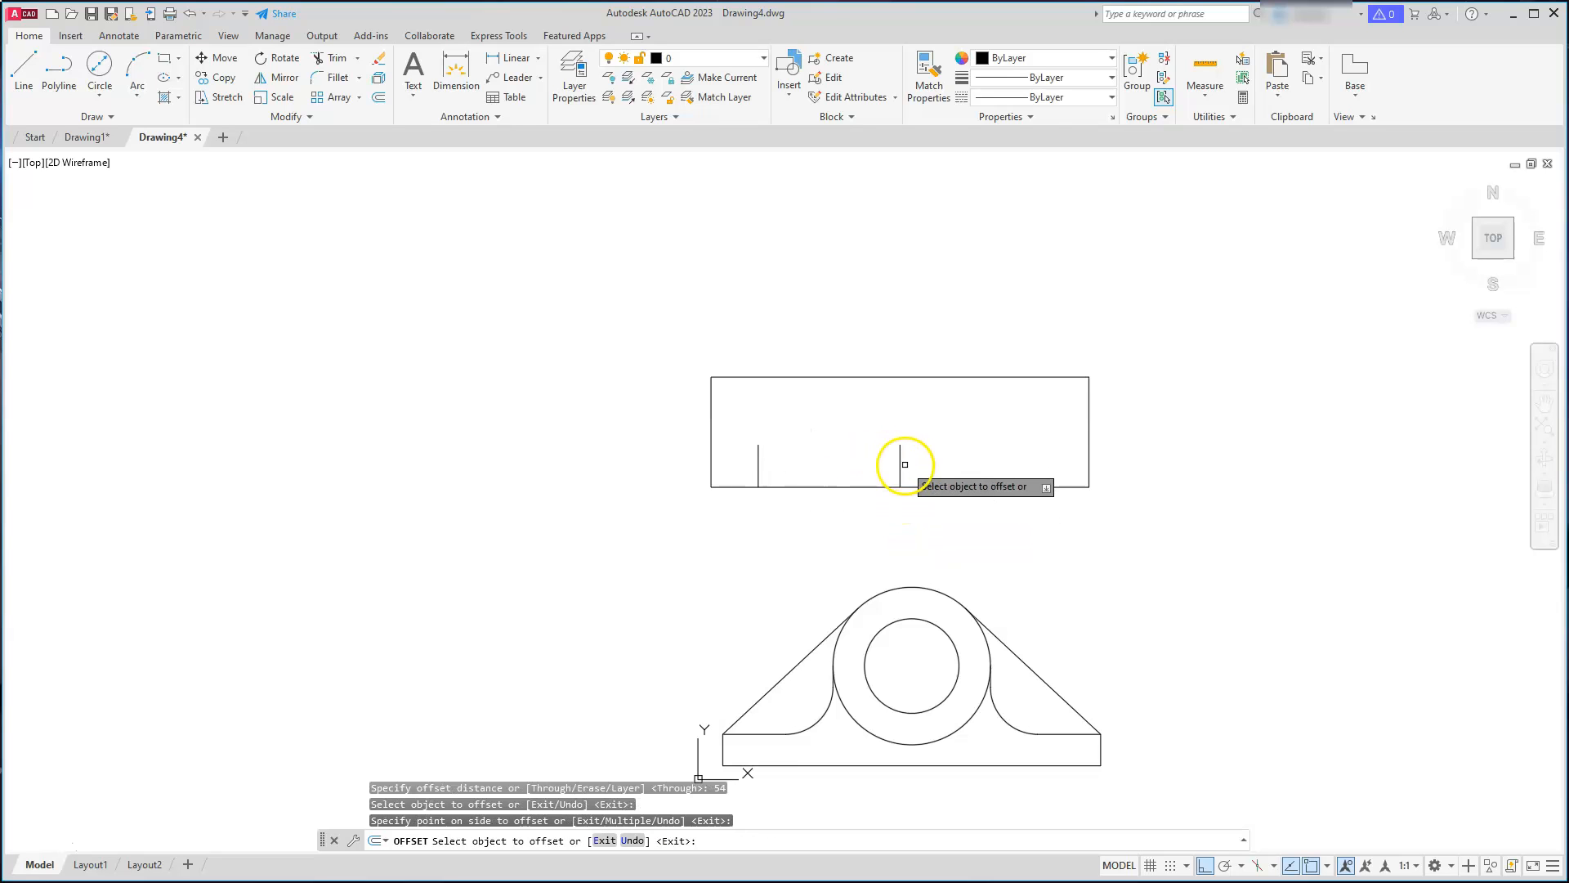
left_click(1016, 459)
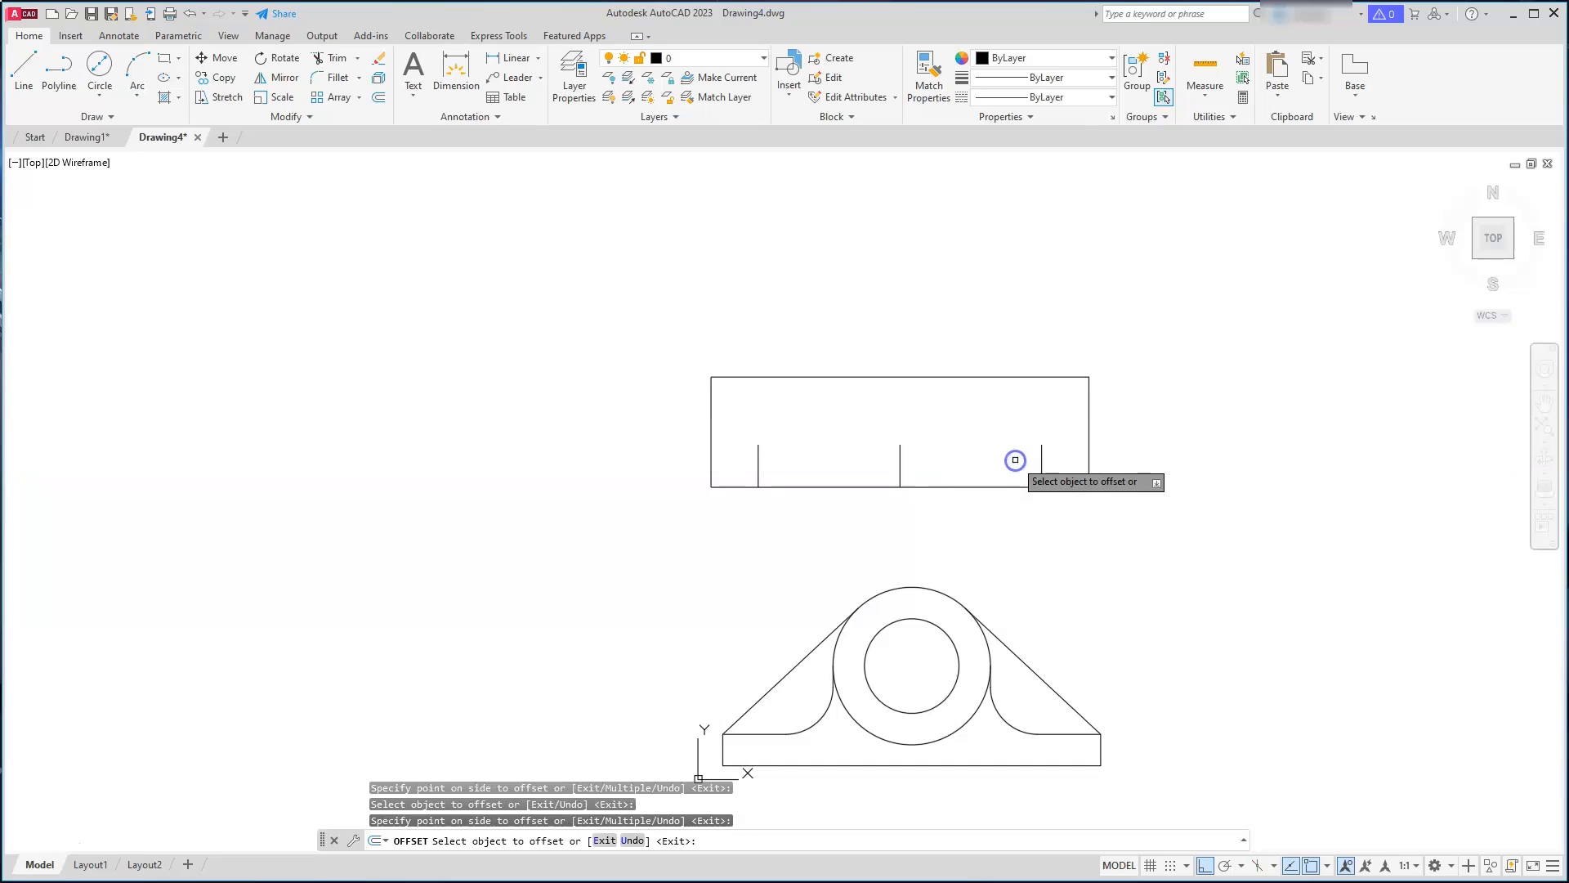
key("Escape")
key("Escape")
key("Escape")
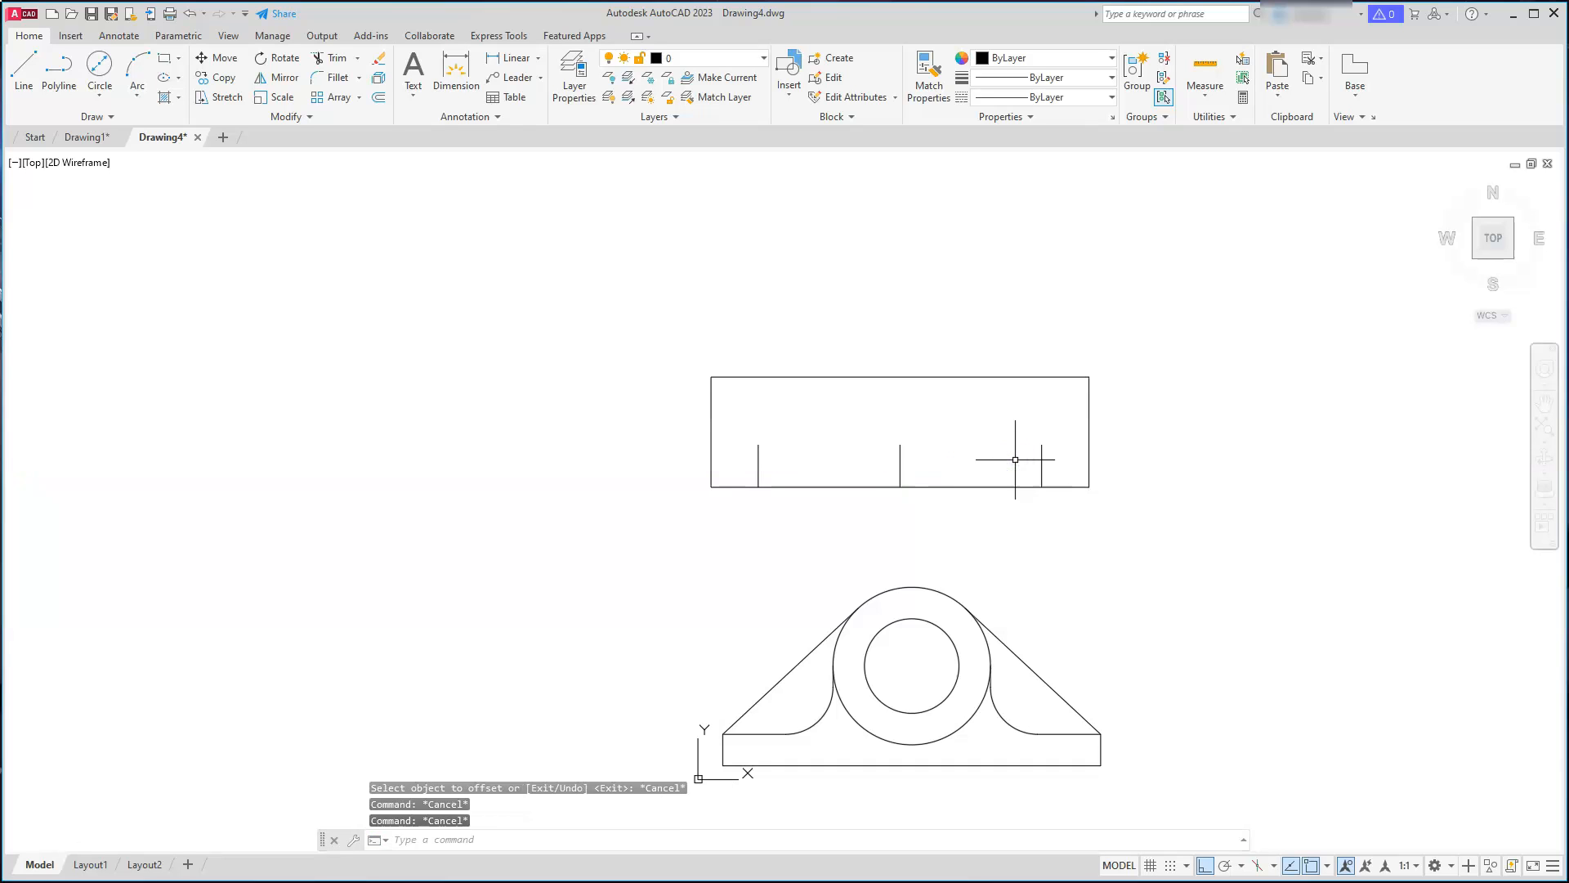
Step: Draw a circle of diameter 12 centred on the upper endpoint of the right offset line
type("c")
key("Return")
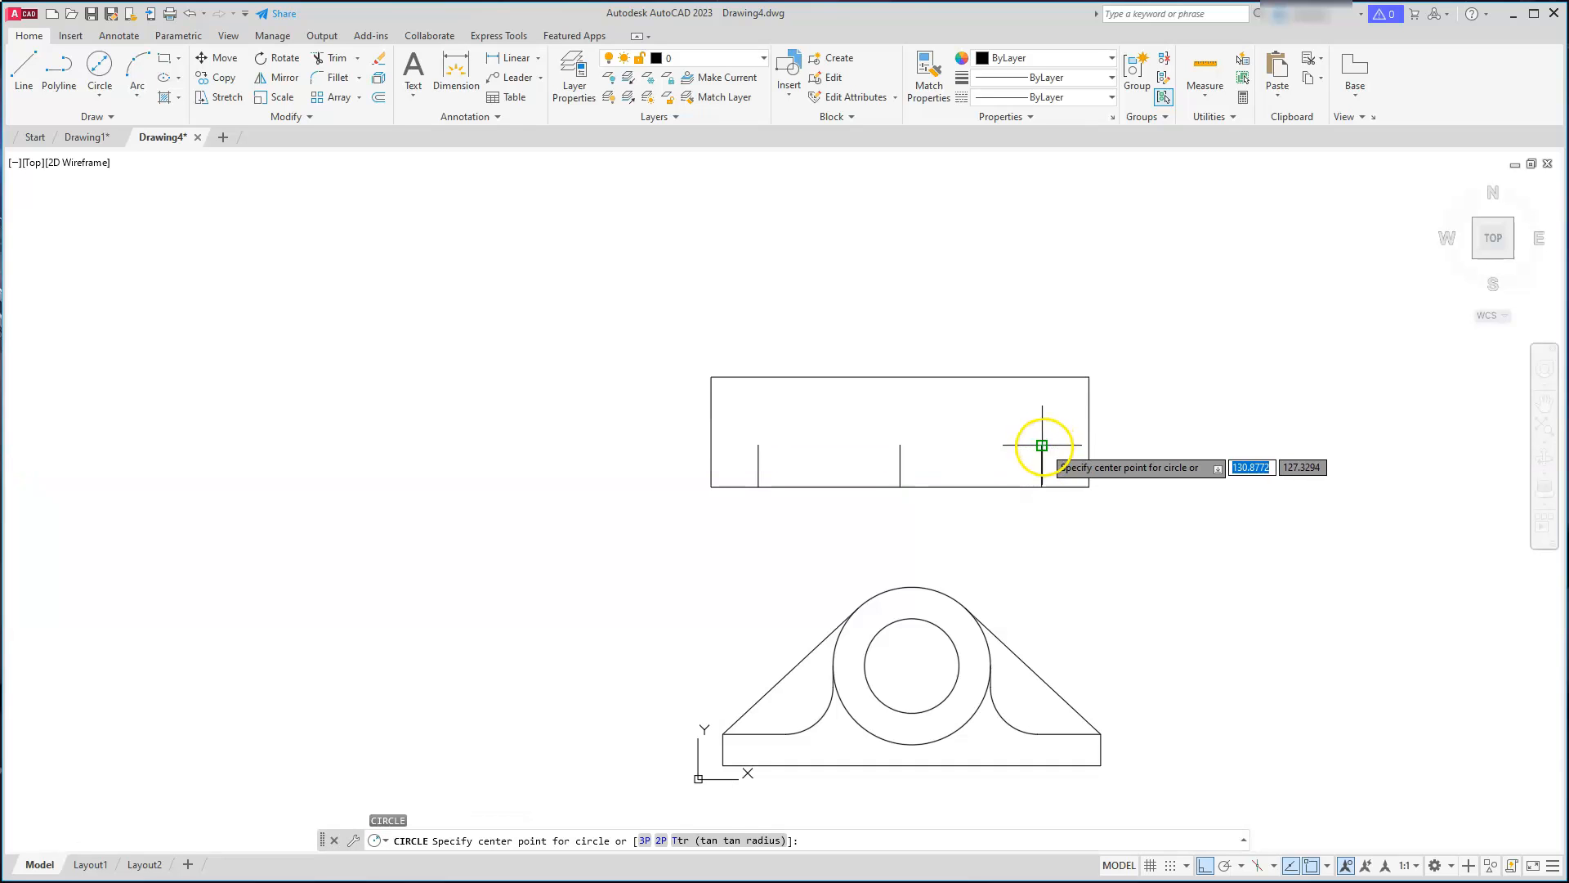
left_click(1042, 445)
type("d")
key("Return")
type("1")
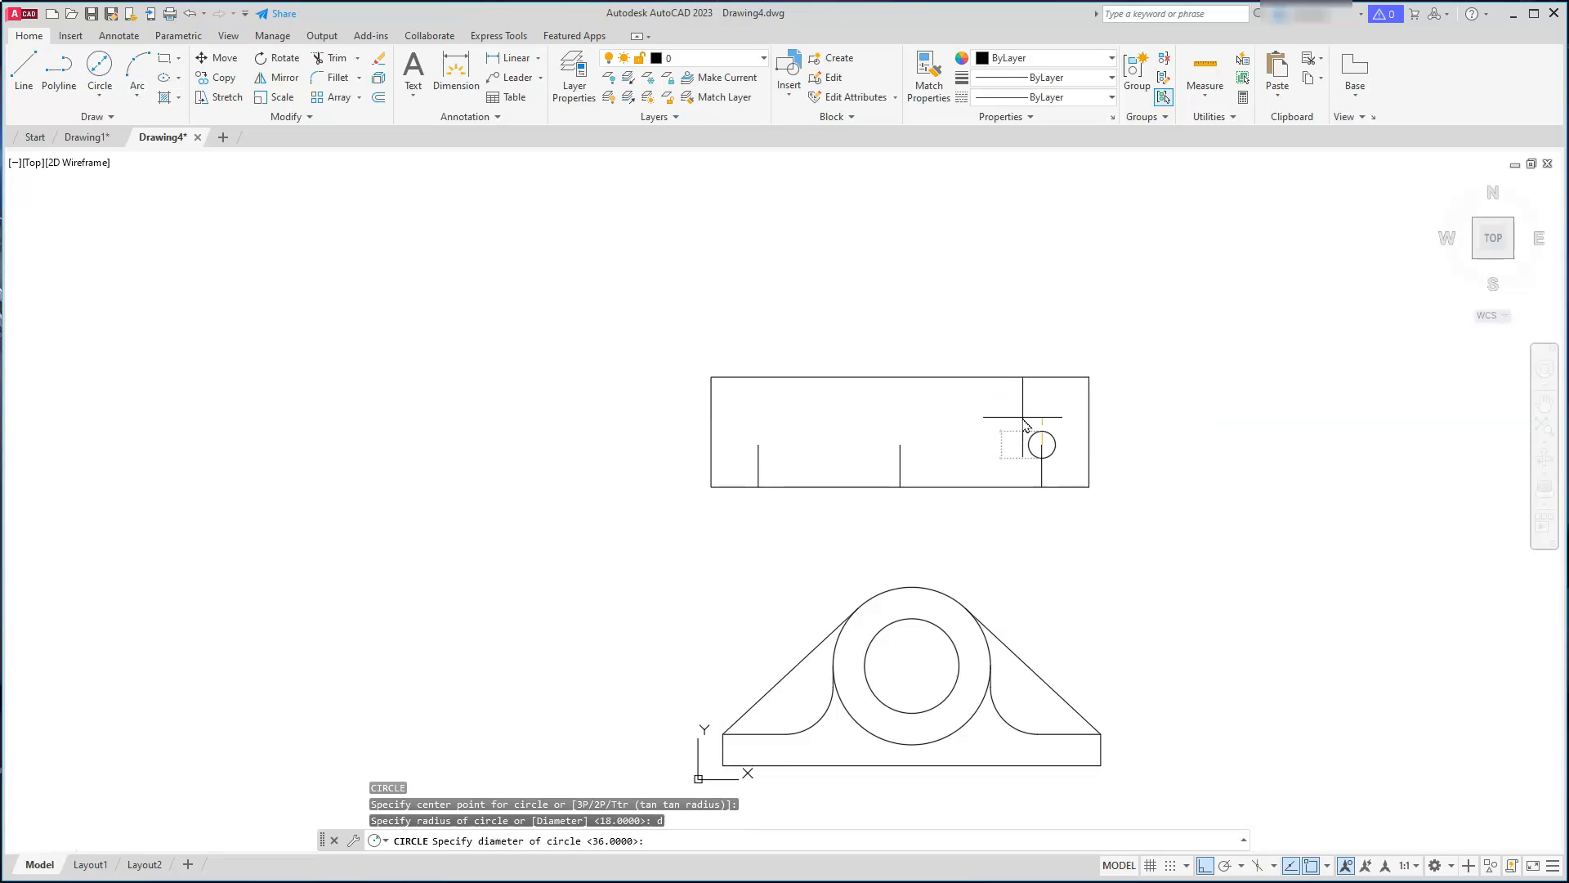
type("2")
key("Return")
key("Escape")
key("Escape")
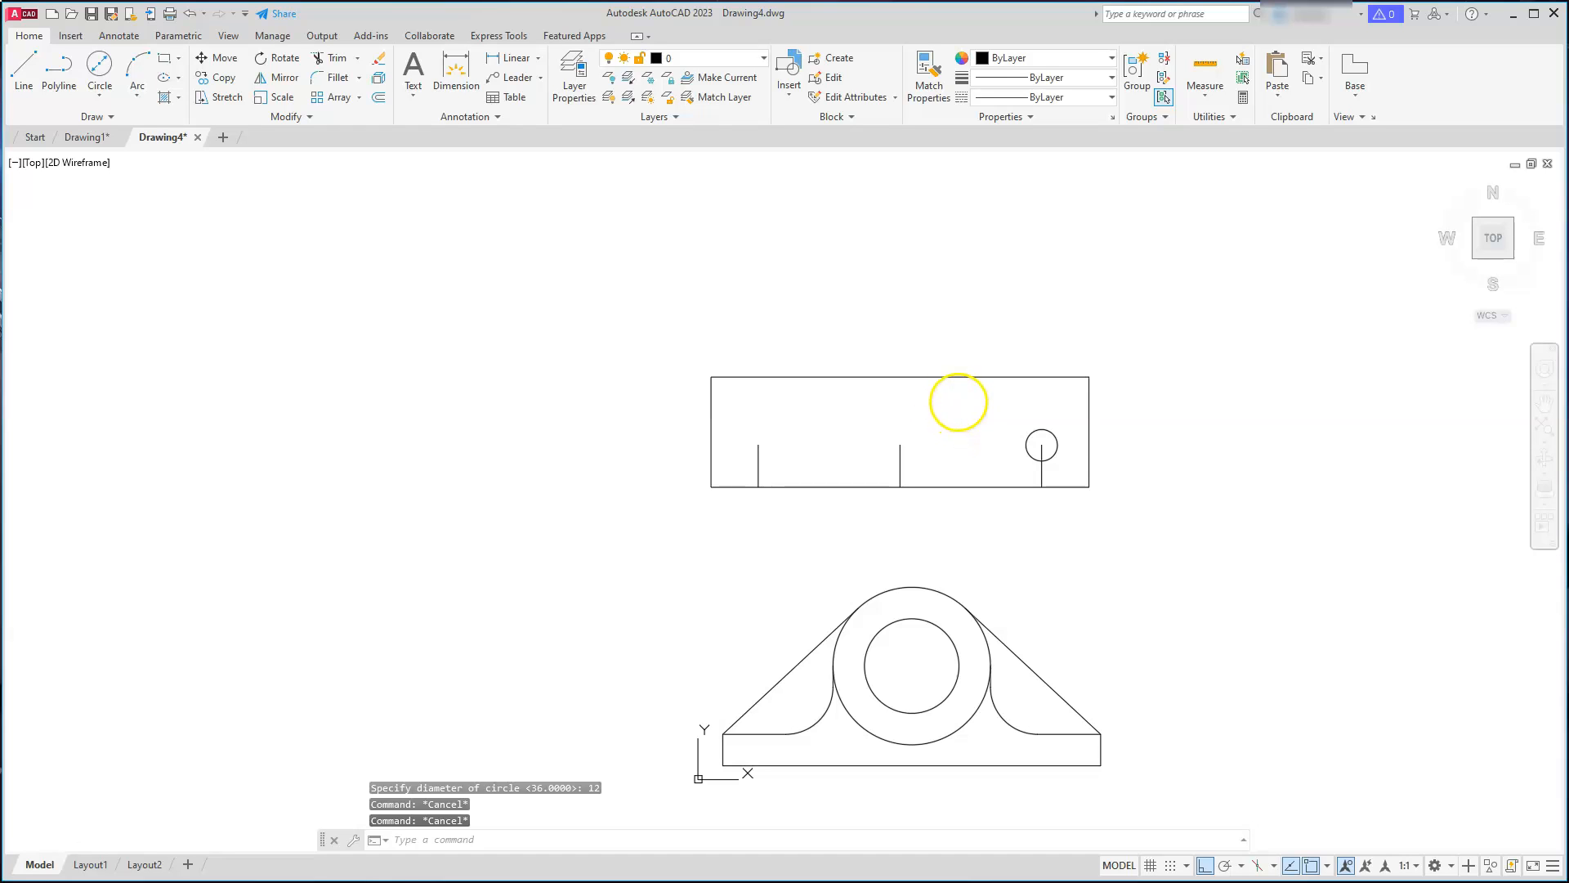
Step: Draw a circle of diameter 12 centred on the upper endpoint of the left offset line
key("space")
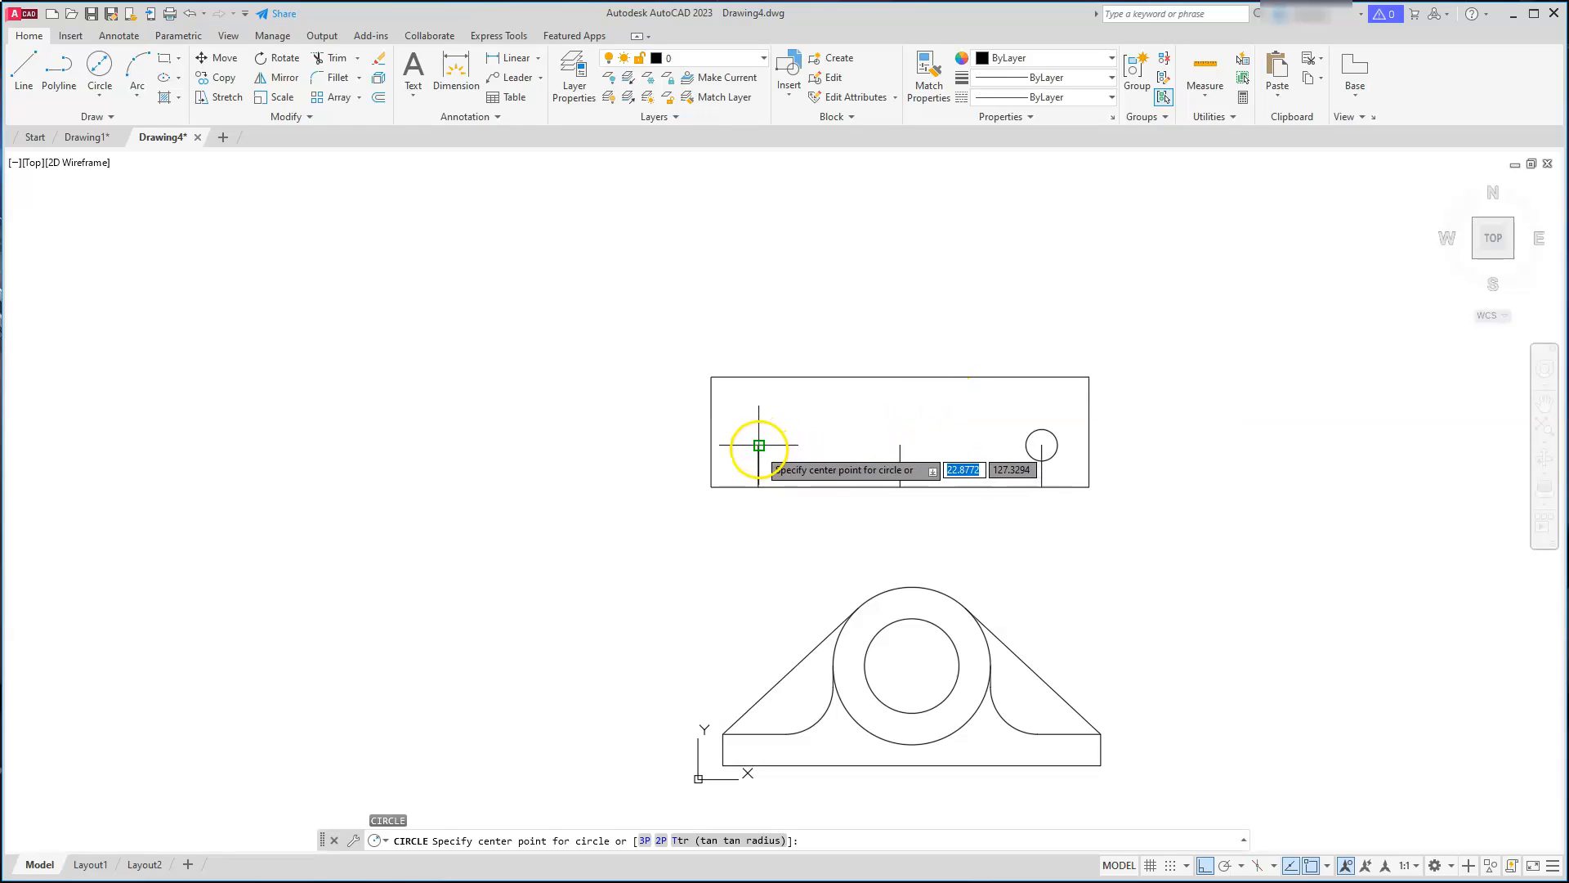
left_click(760, 446)
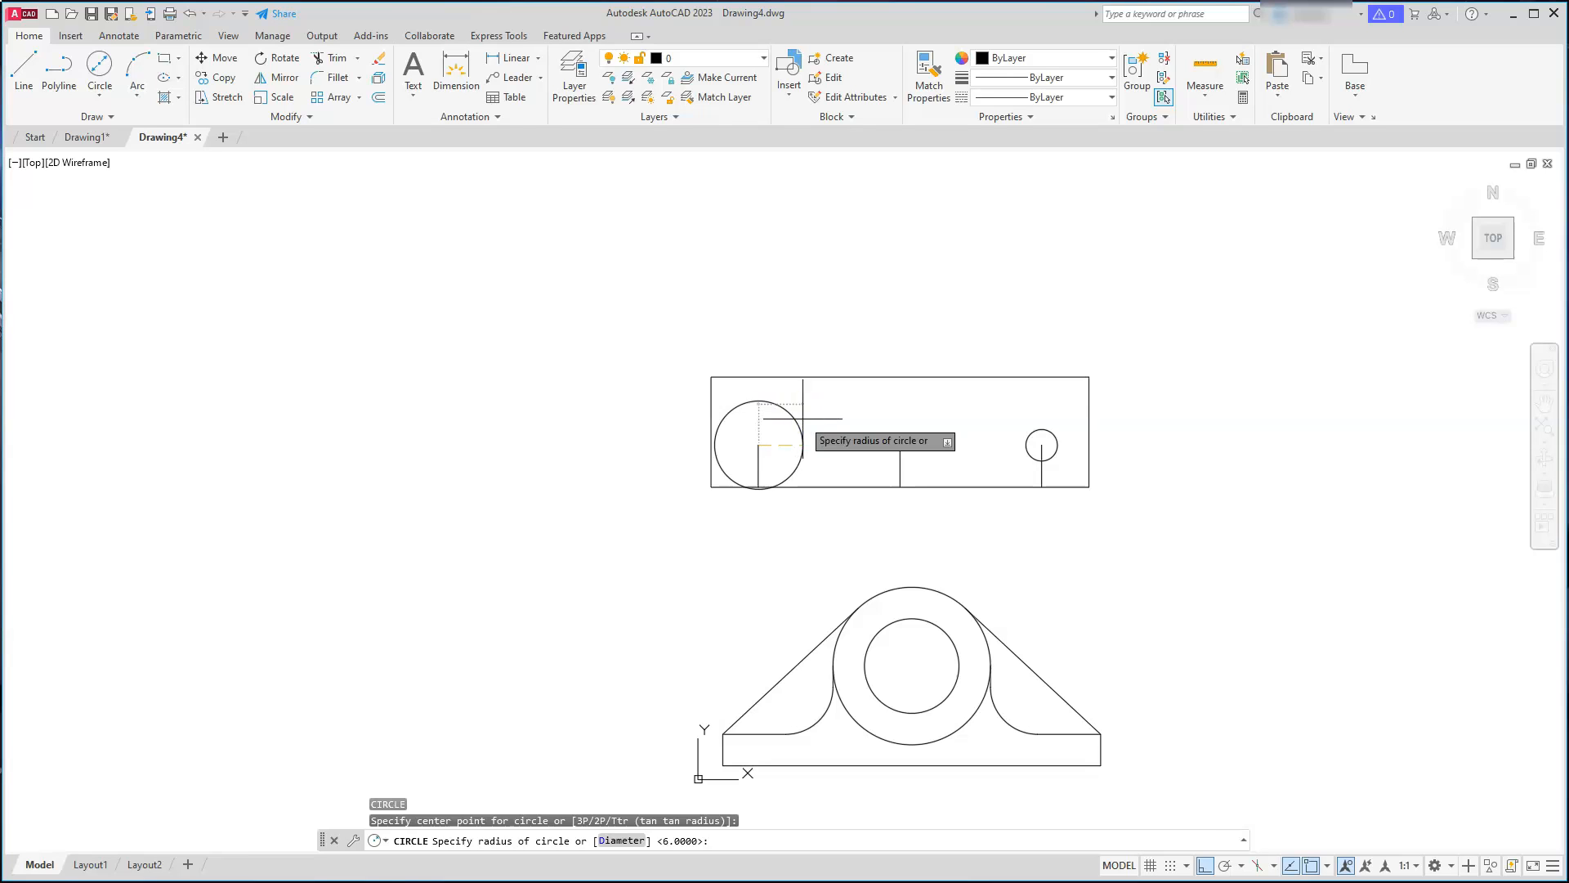
type("d")
key("Return")
type("12")
key("Return")
key("Escape")
key("Escape")
key("Escape")
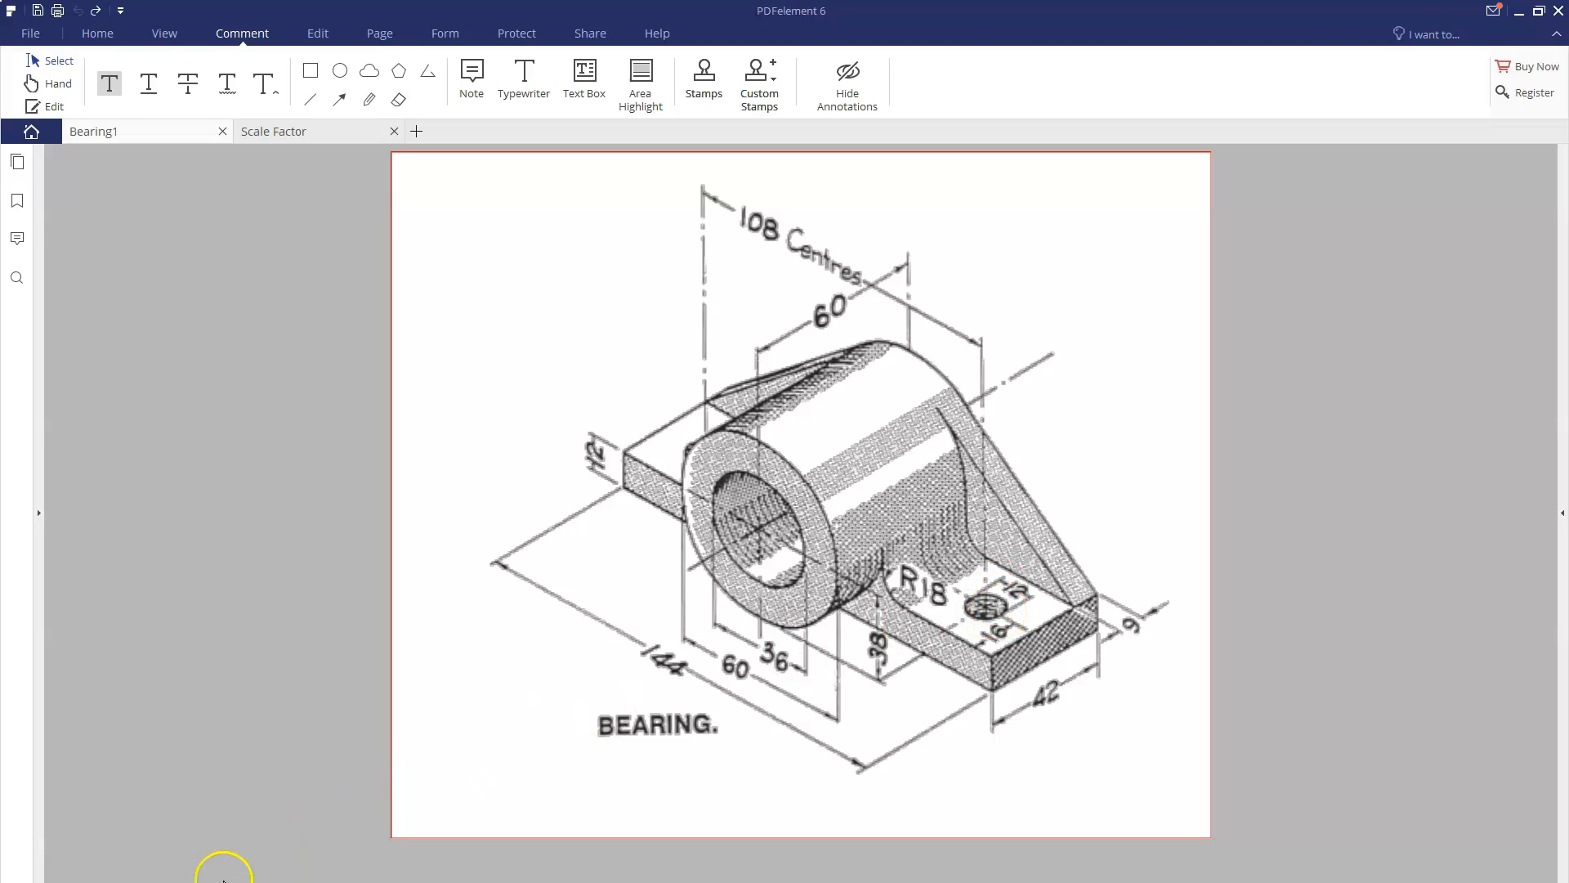
Step: Switch from the reference bearing drawing in PDFelement back to the AutoCAD drawing
left_click(37, 841)
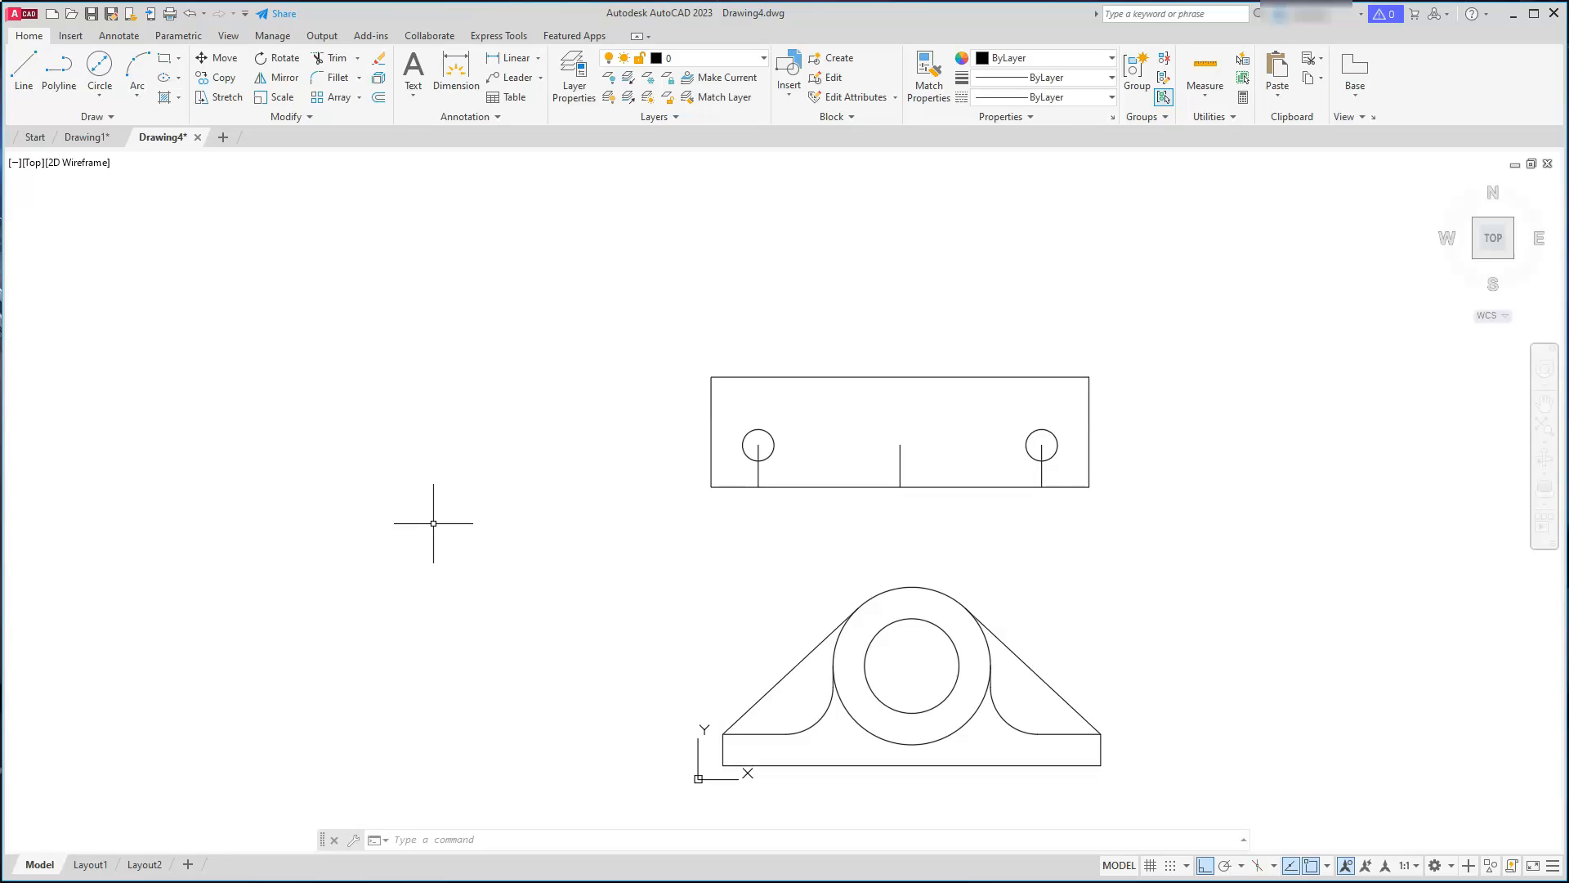
scroll(433, 523, "down", 2)
scroll(827, 738, "up", 2)
middle_click_drag(827, 739, 826, 704)
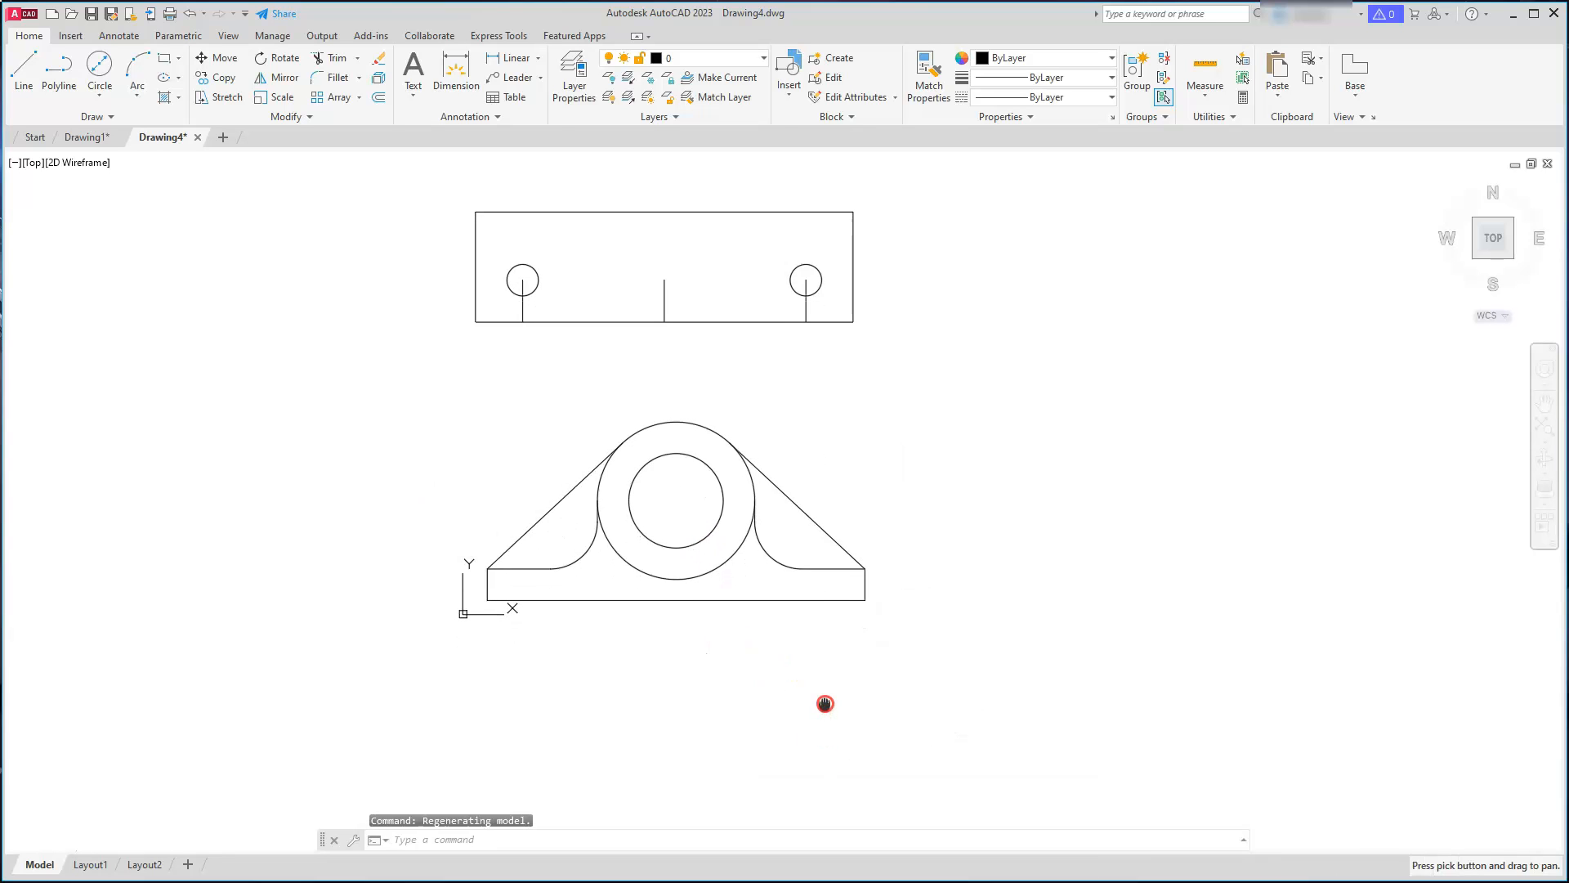
Step: Create closed boundary polylines from the base area and the two triangular rib areas of the front view
left_click(179, 99)
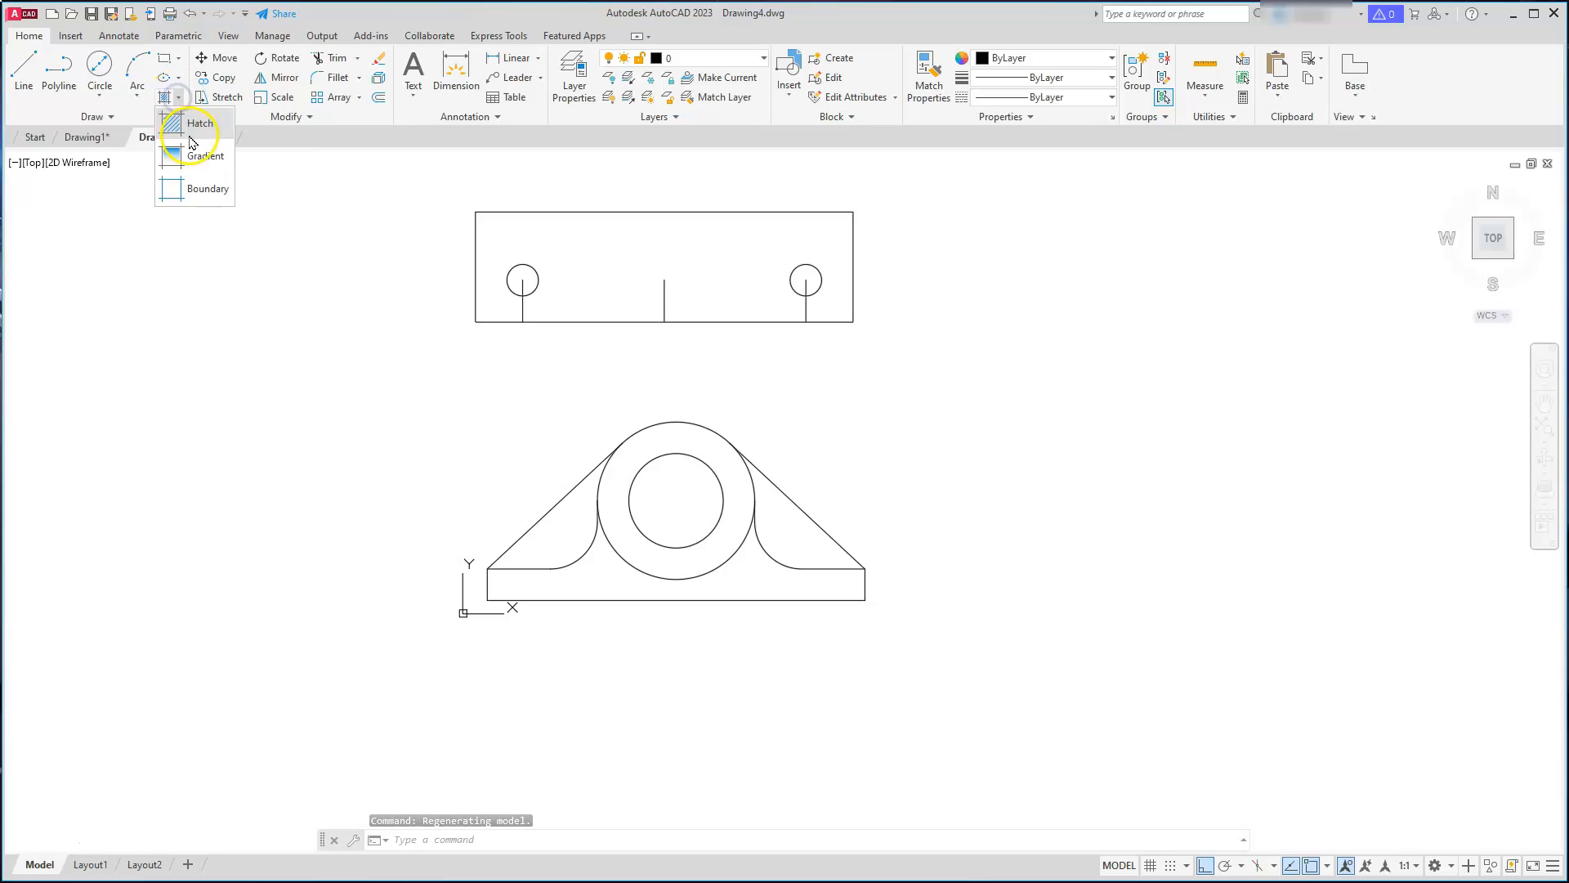
left_click(197, 189)
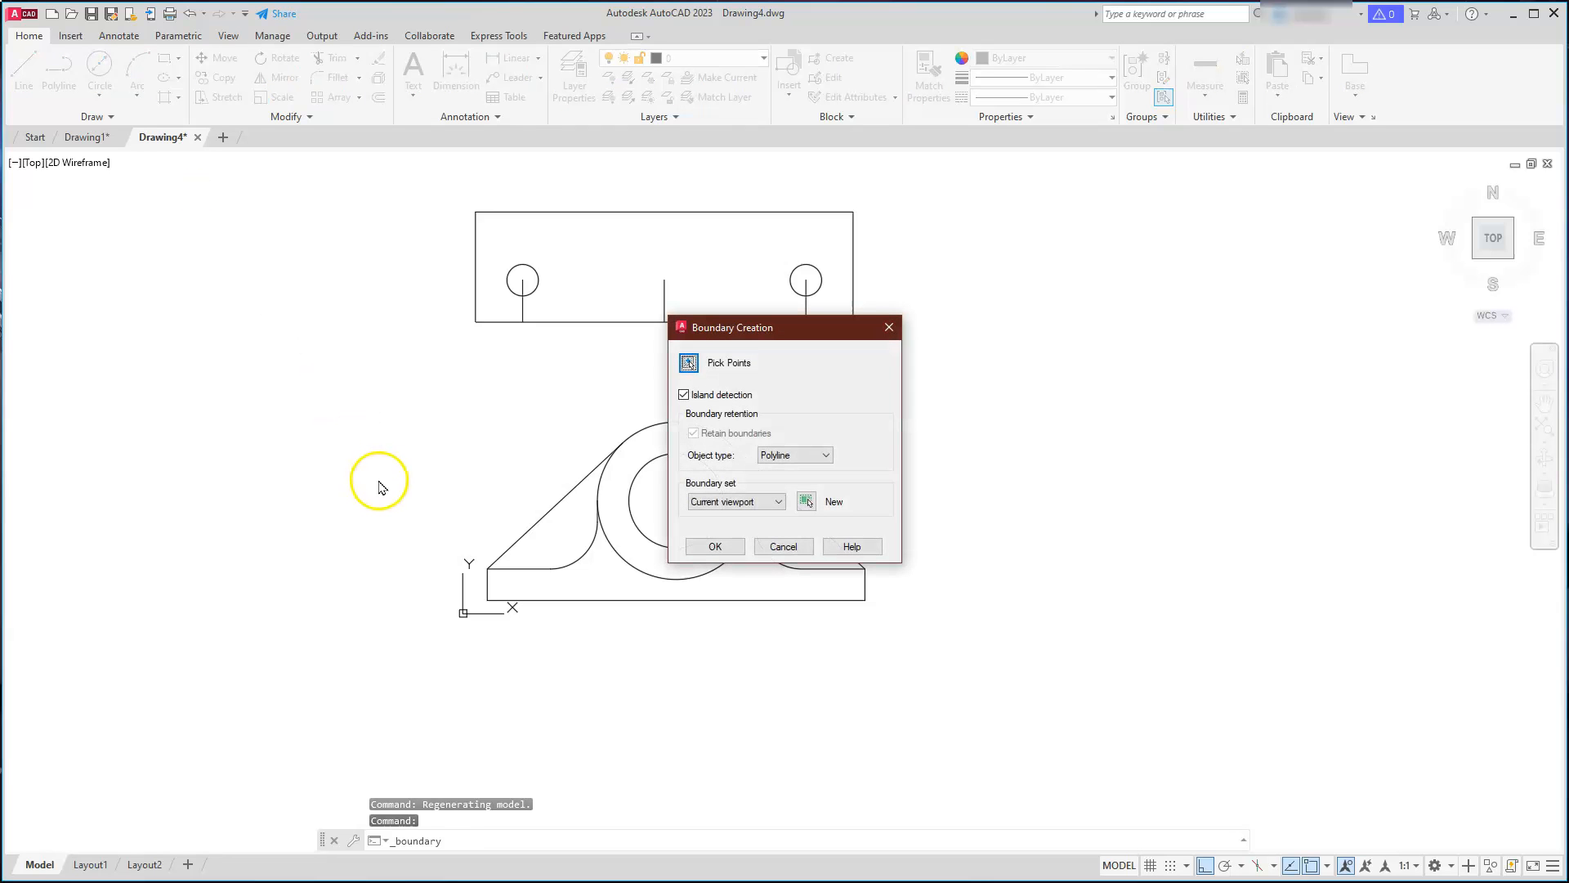
left_click(686, 362)
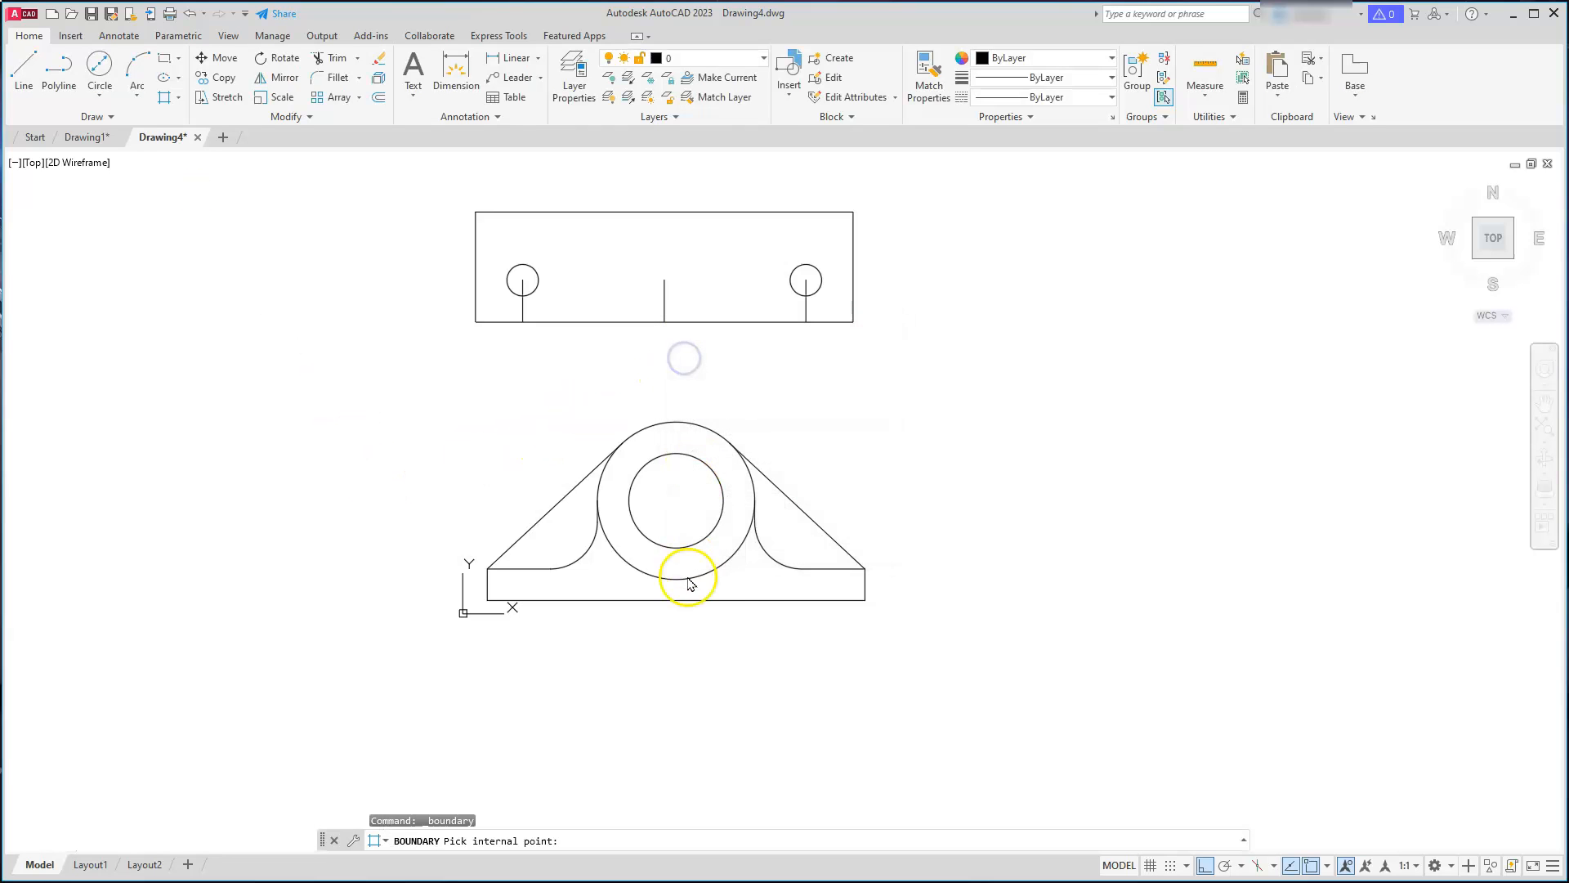
left_click(749, 578)
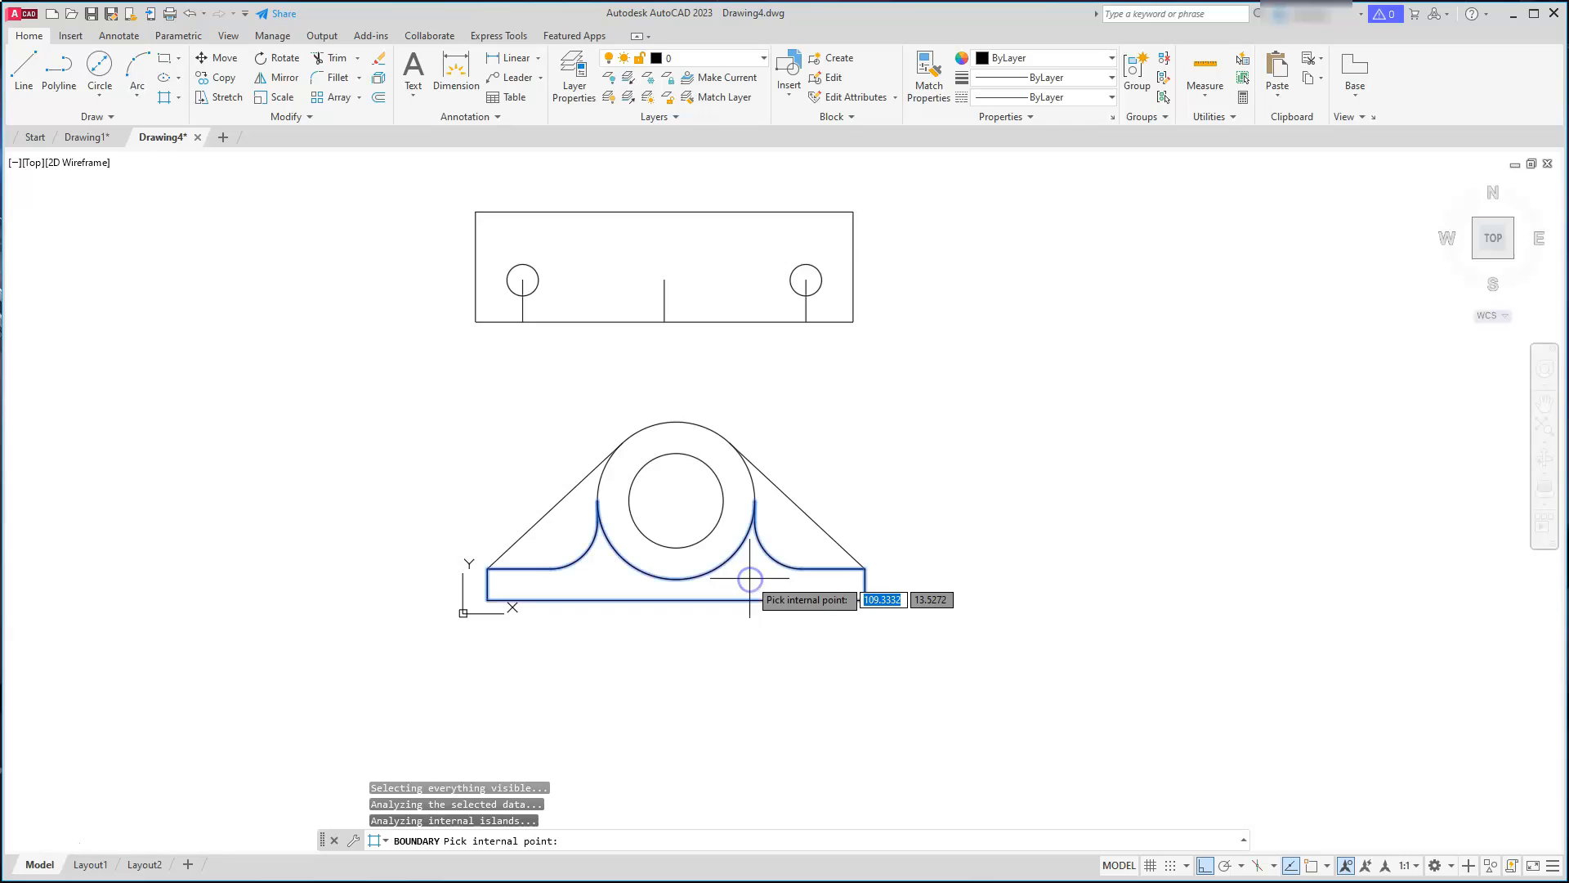
left_click(776, 531)
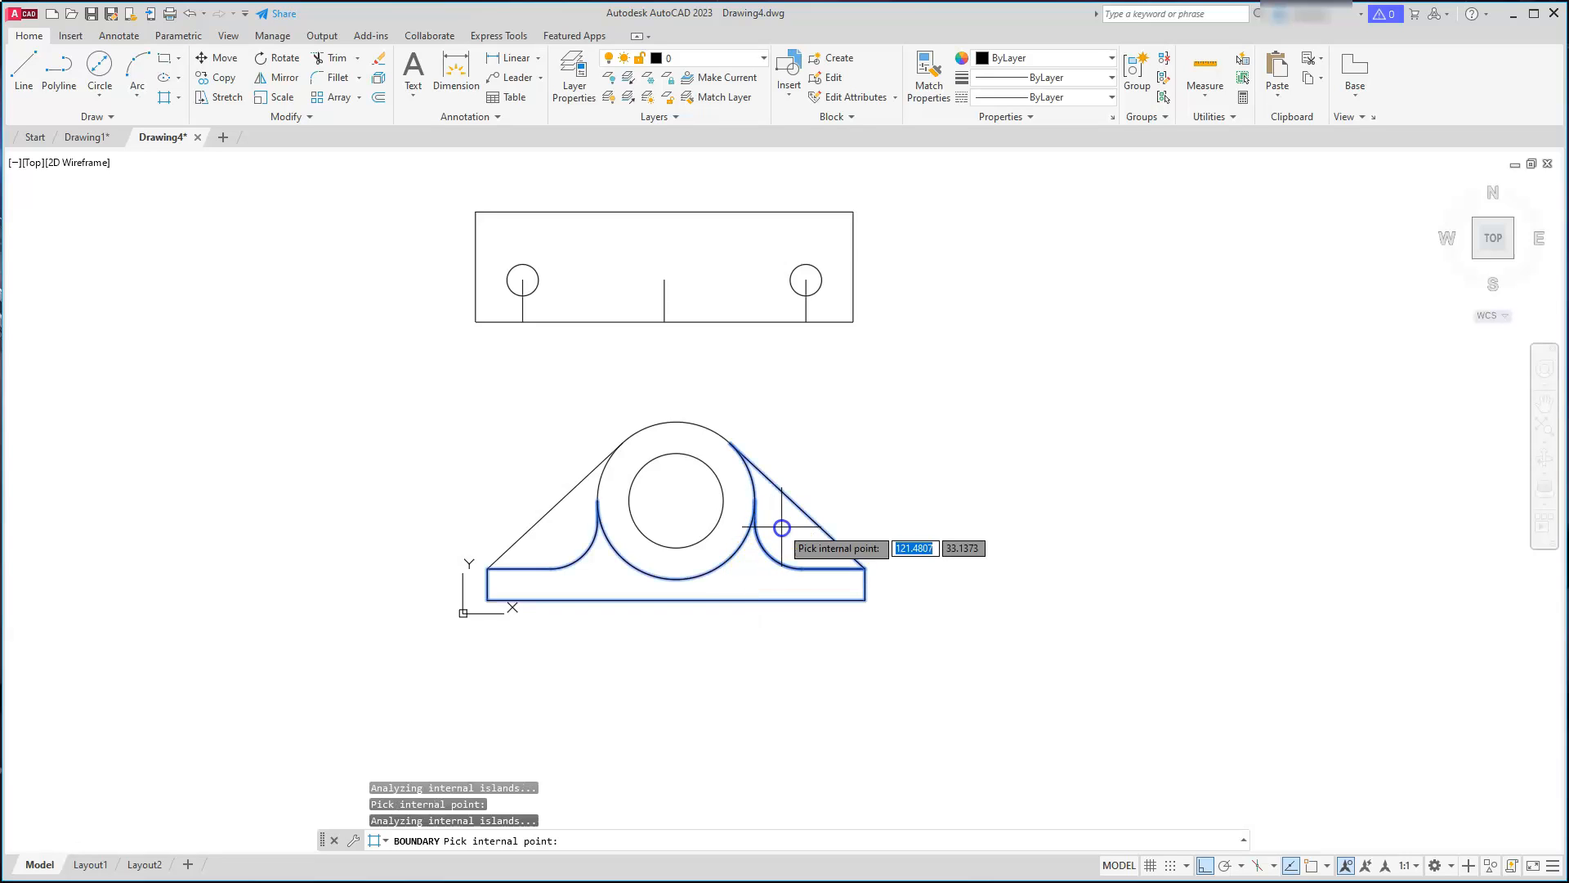
left_click(574, 526)
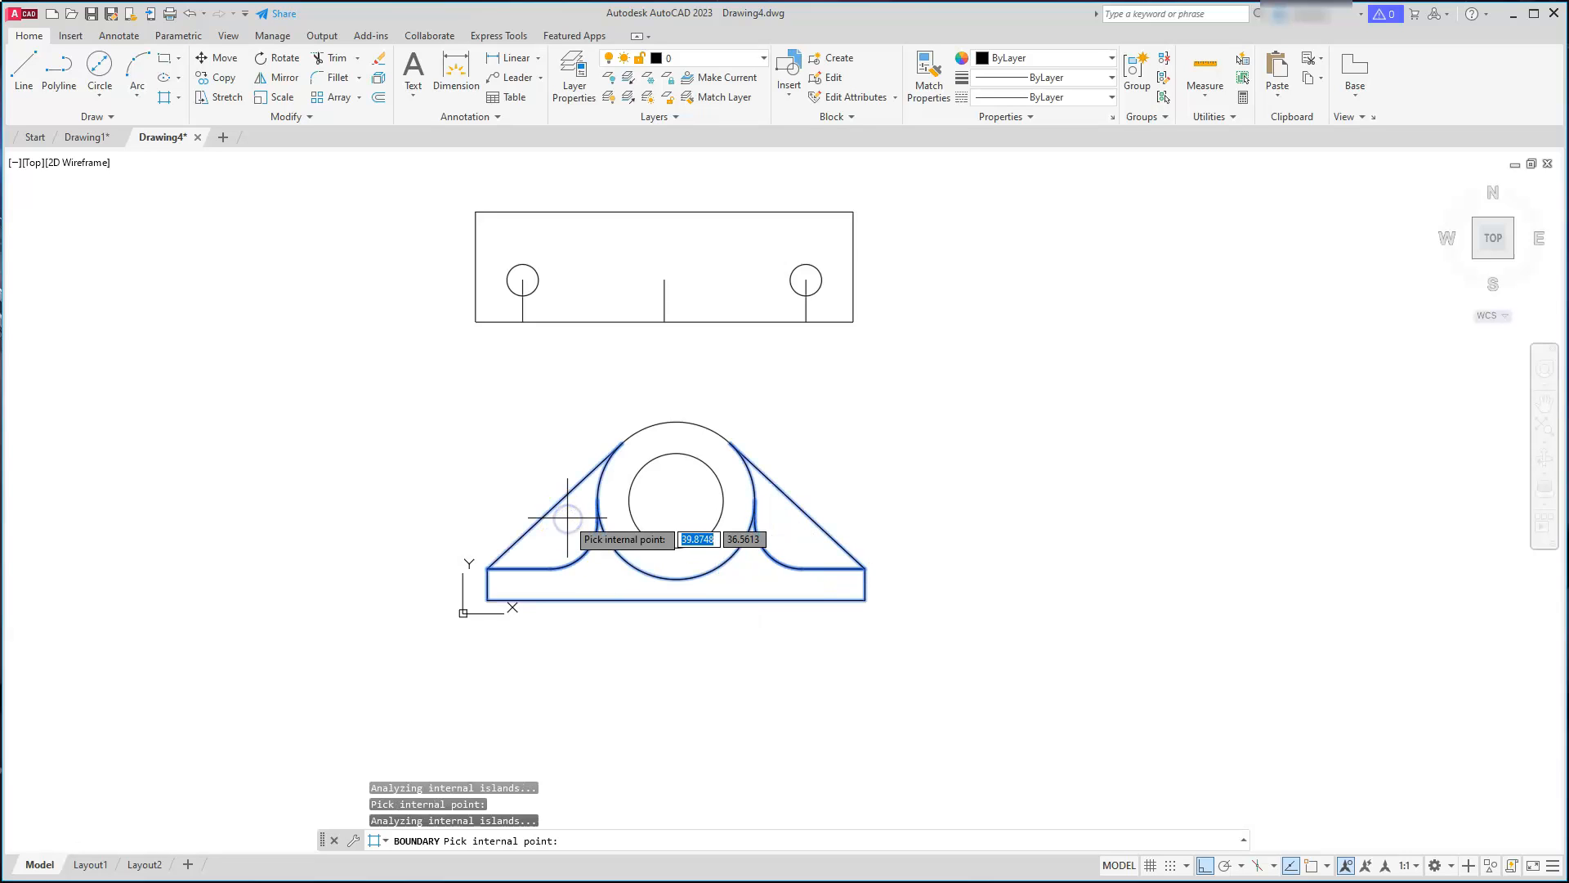
left_click(576, 539)
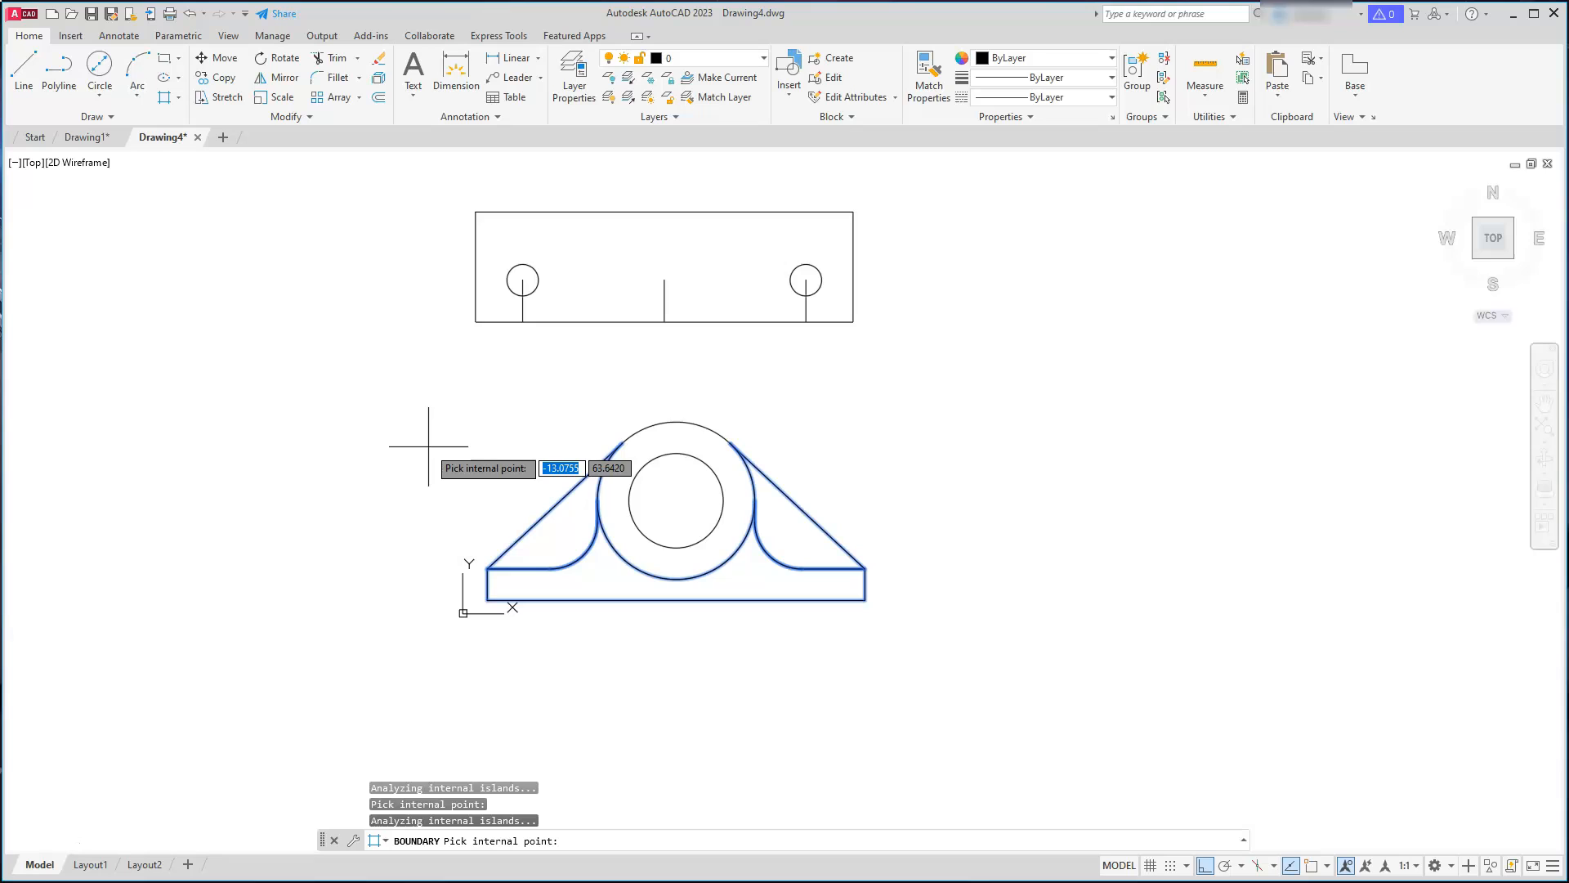
key("Return")
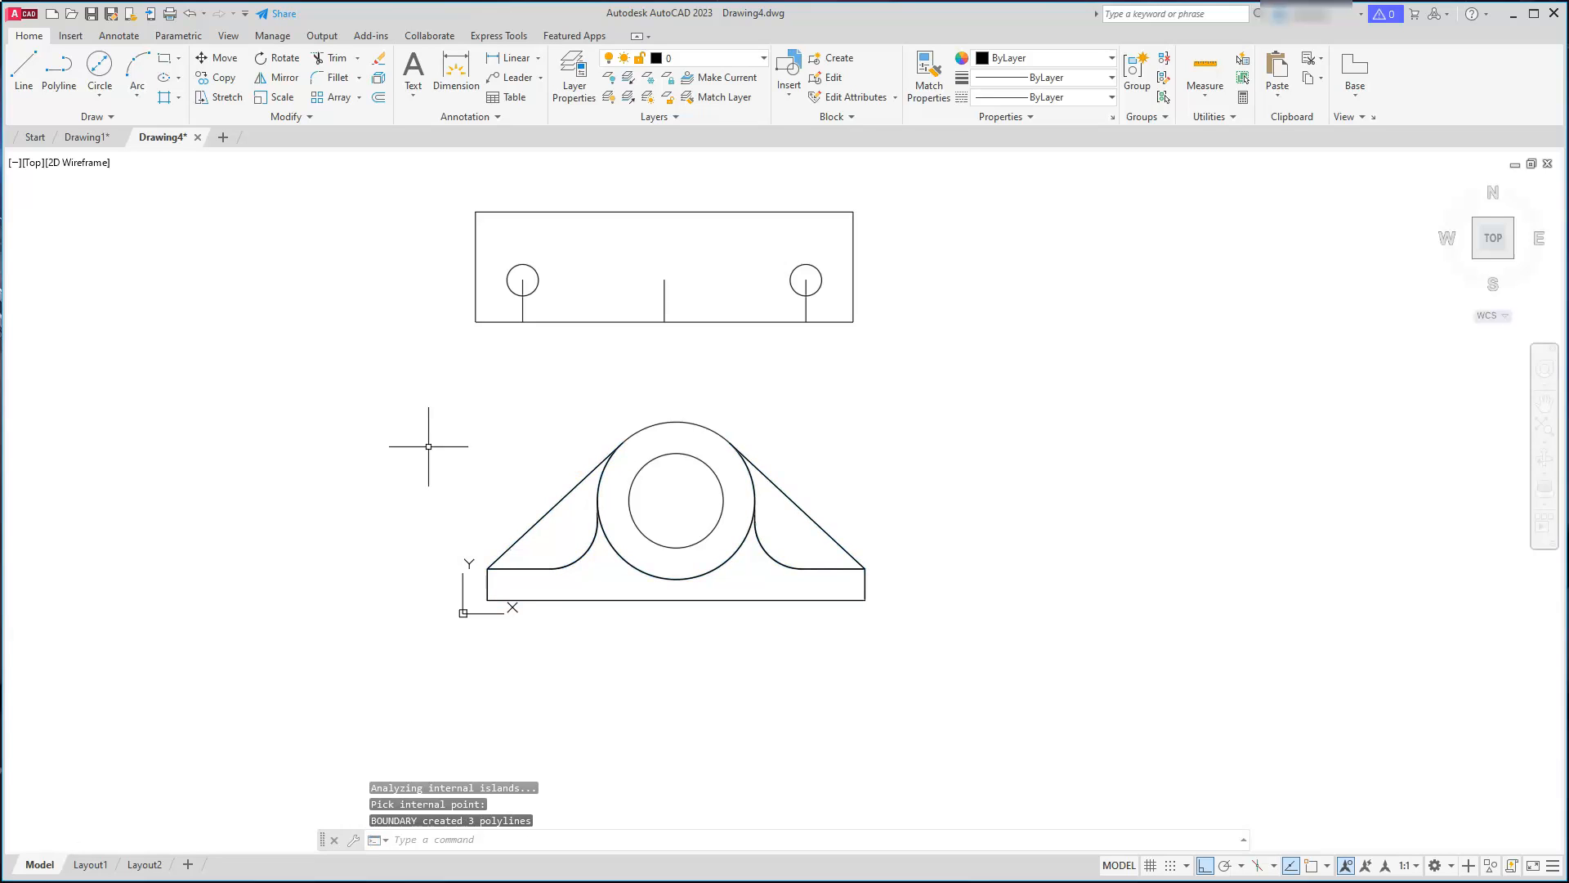
Step: Move the three boundary polylines and both concentric circles down, clear of the original front-view linework
left_click(523, 568)
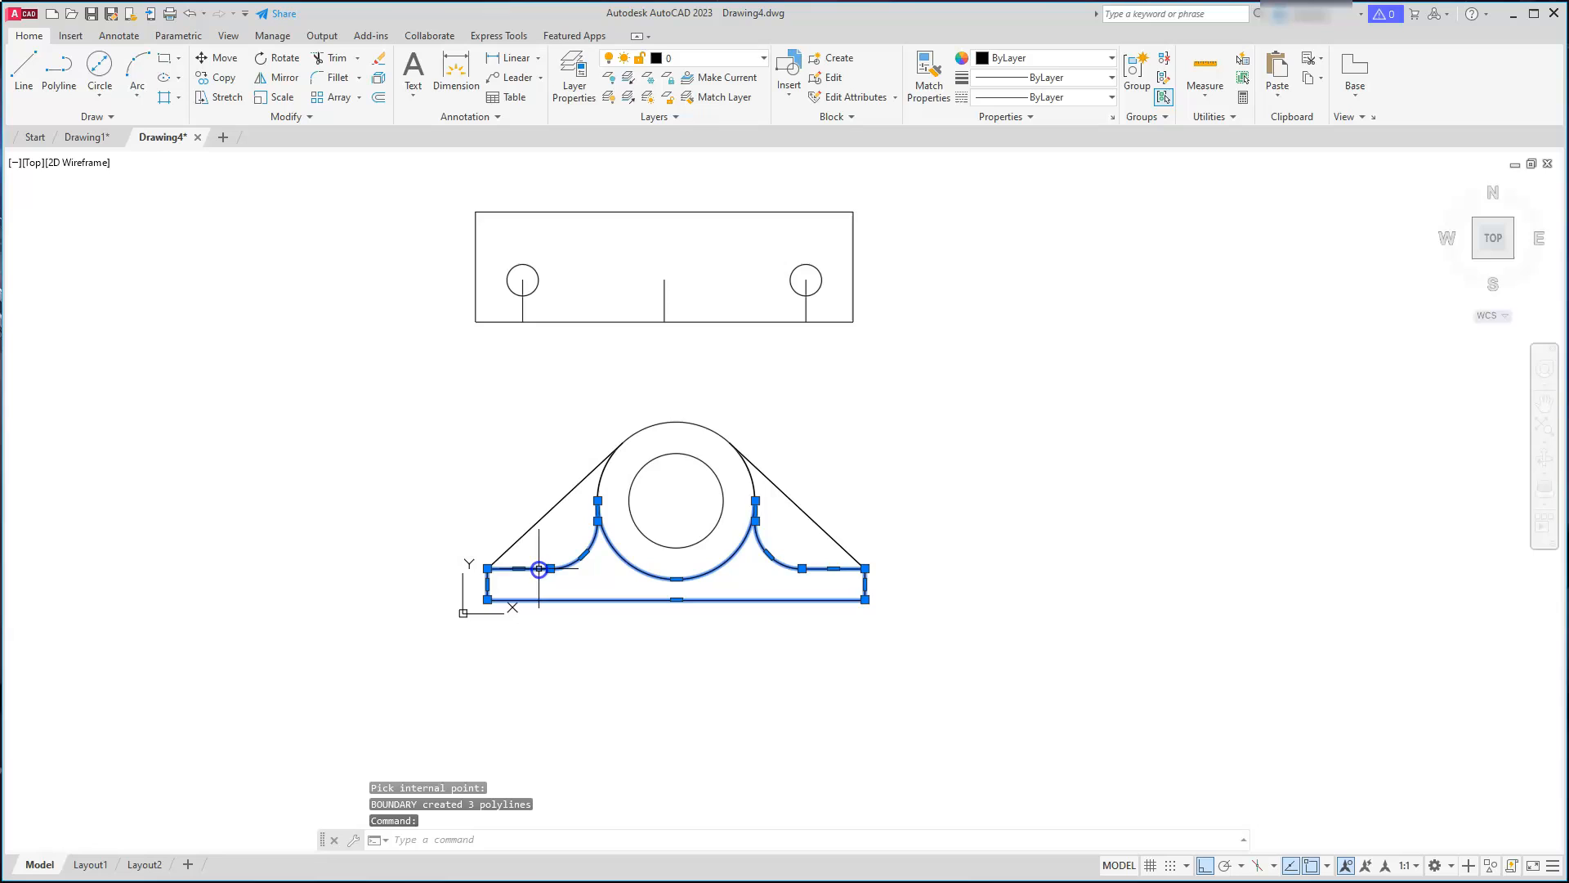
left_click(544, 510)
left_click(791, 498)
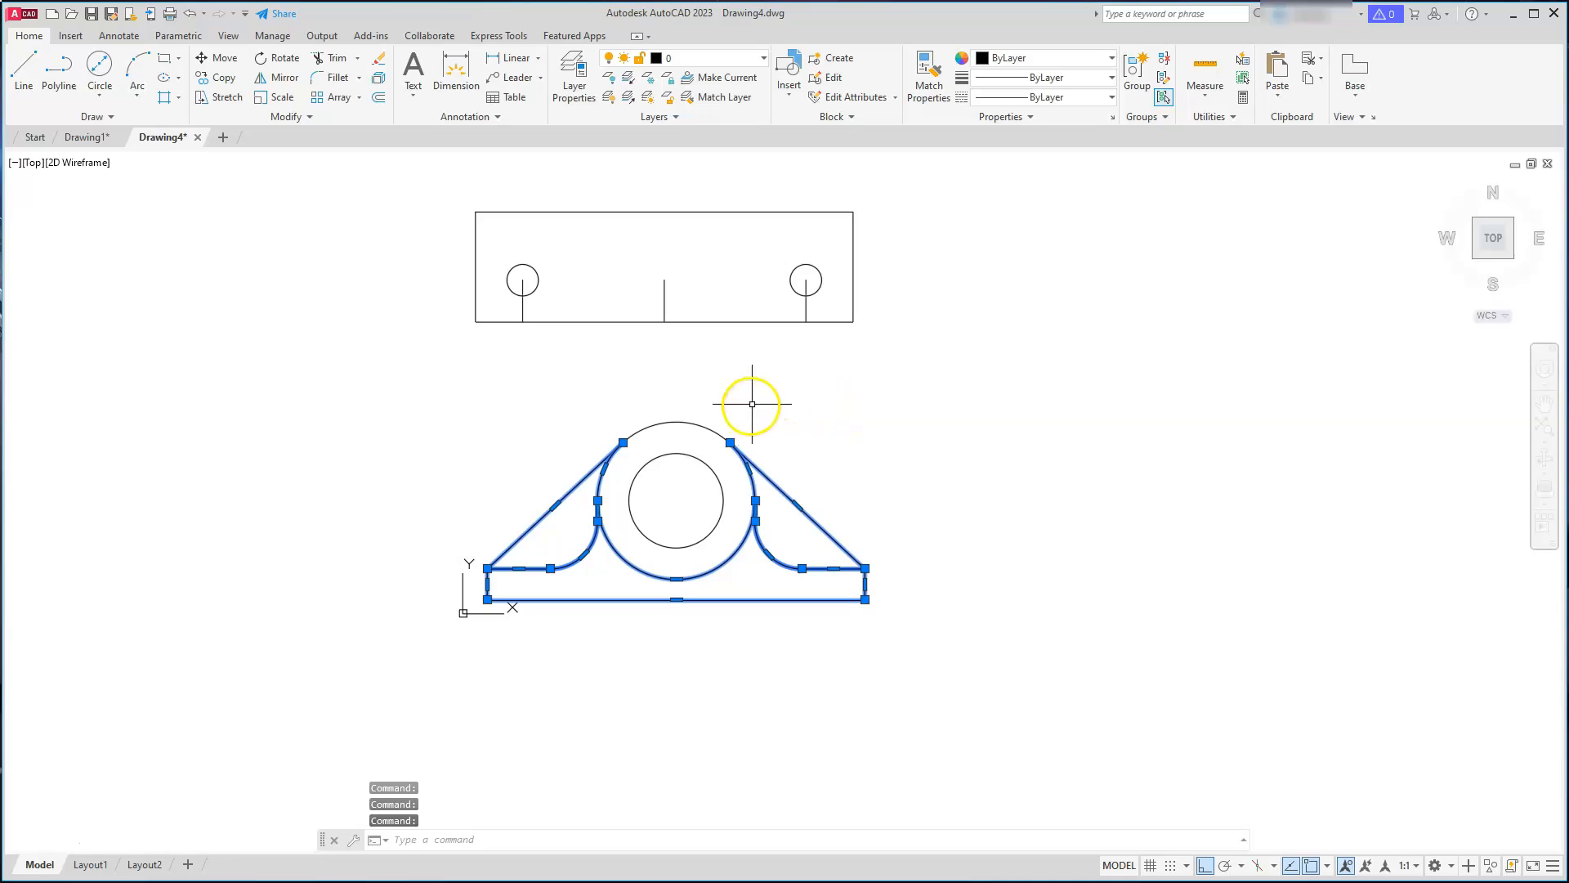
left_click(689, 422)
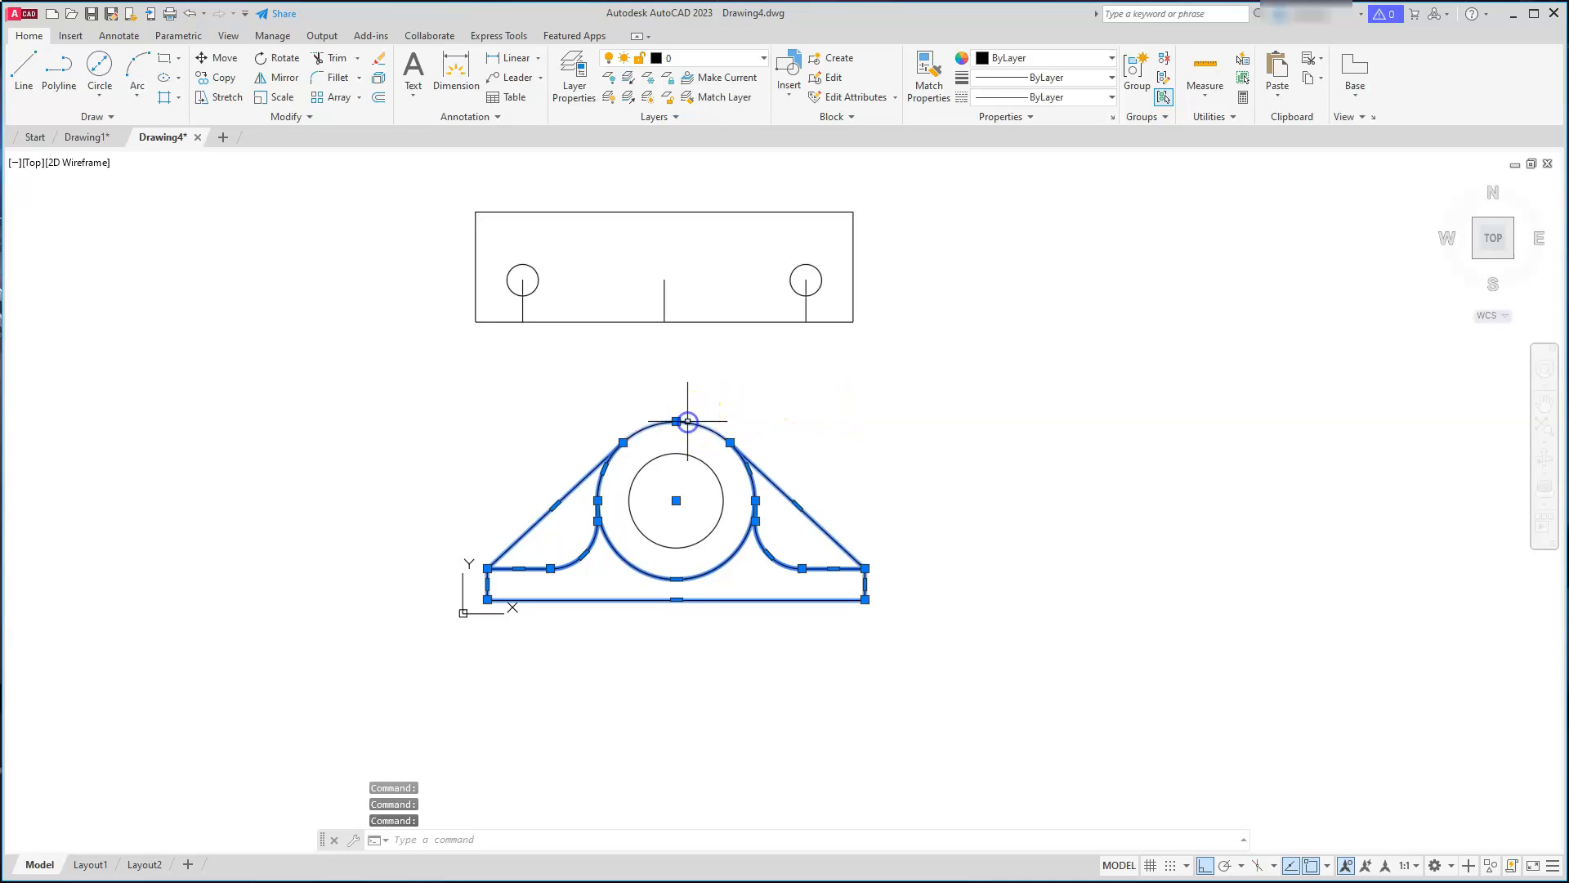
left_click(703, 461)
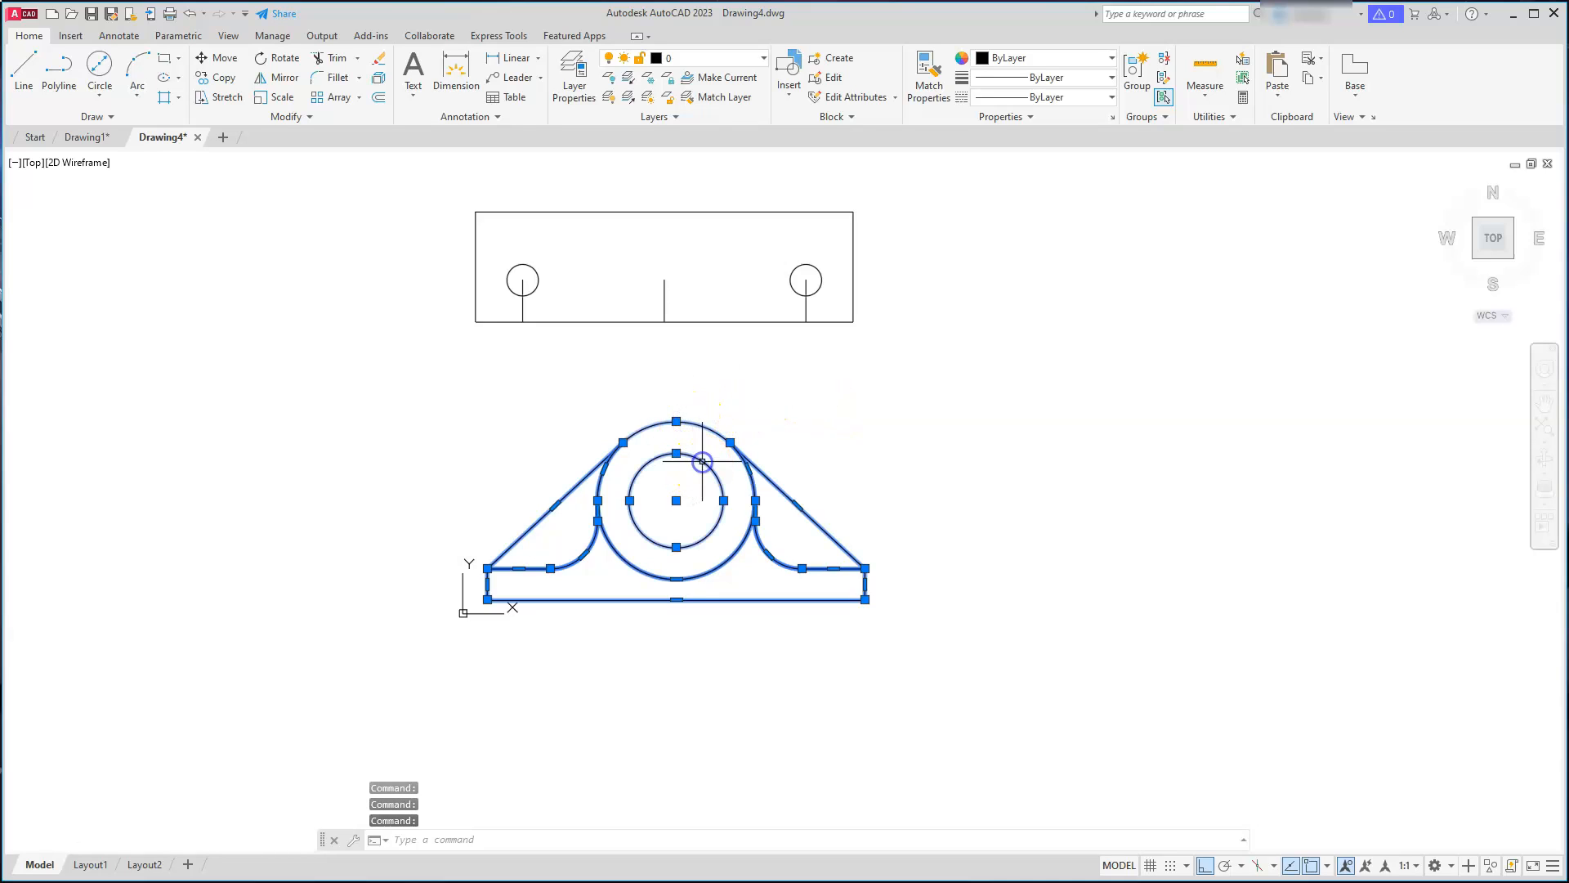
left_click(217, 58)
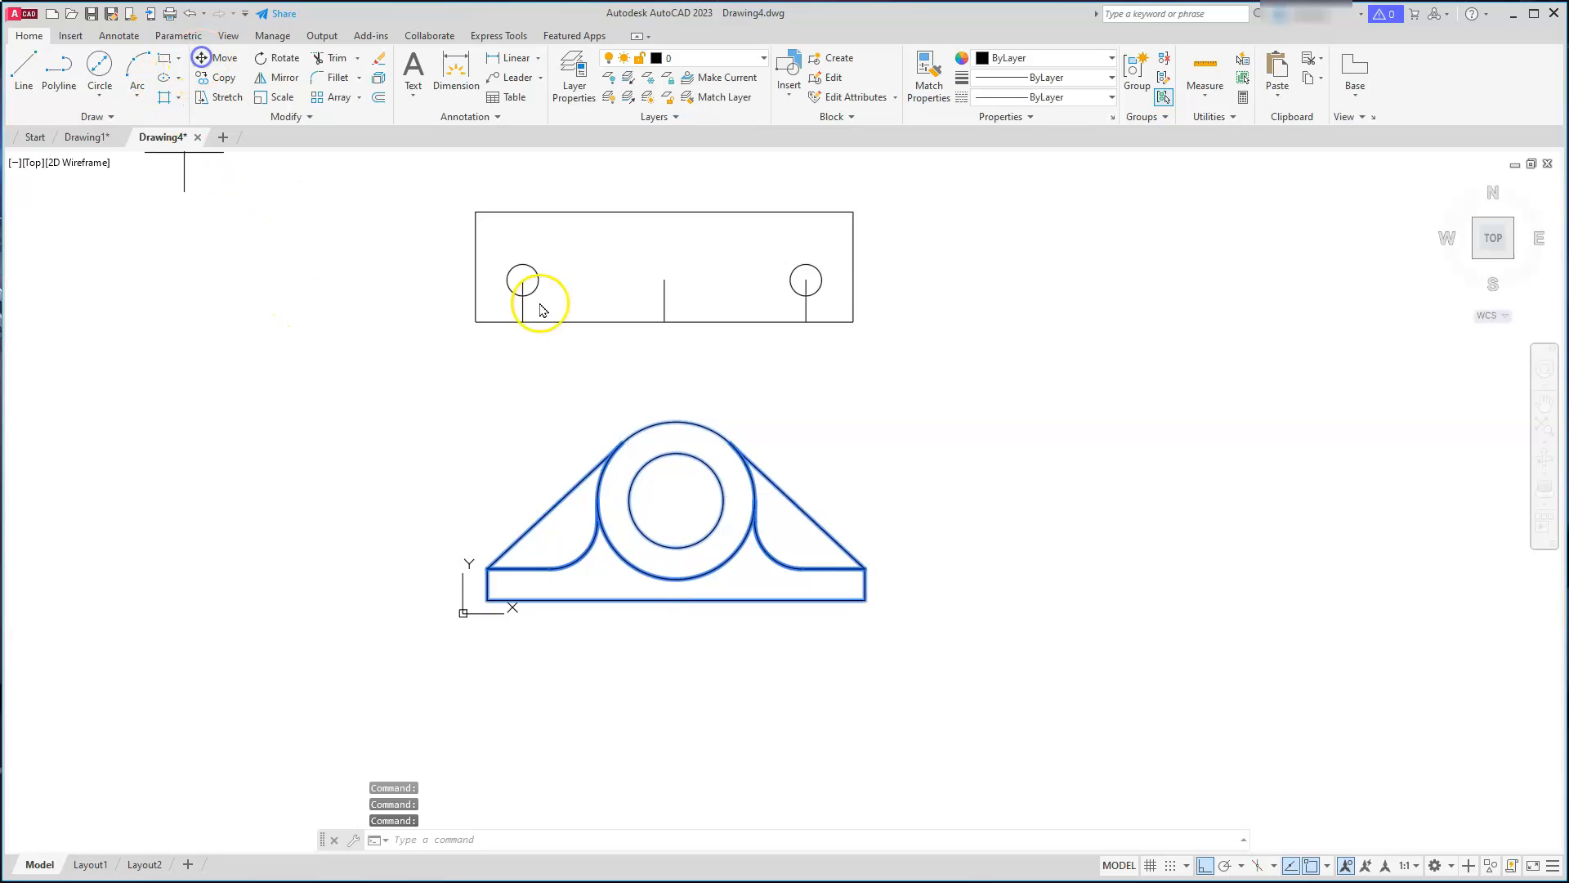
left_click(884, 383)
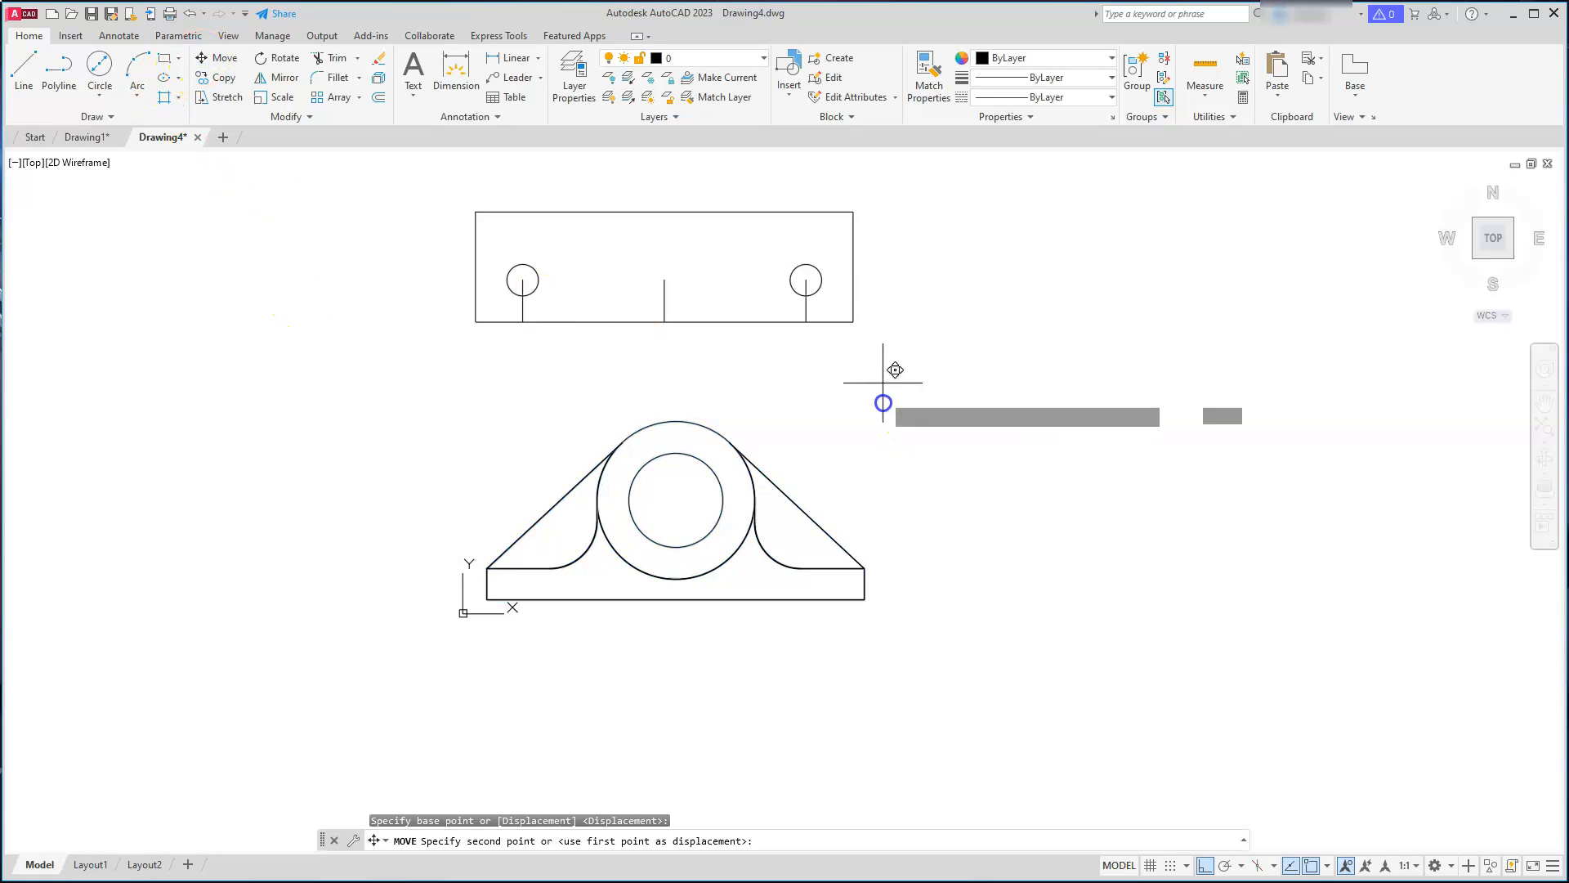
left_click(920, 618)
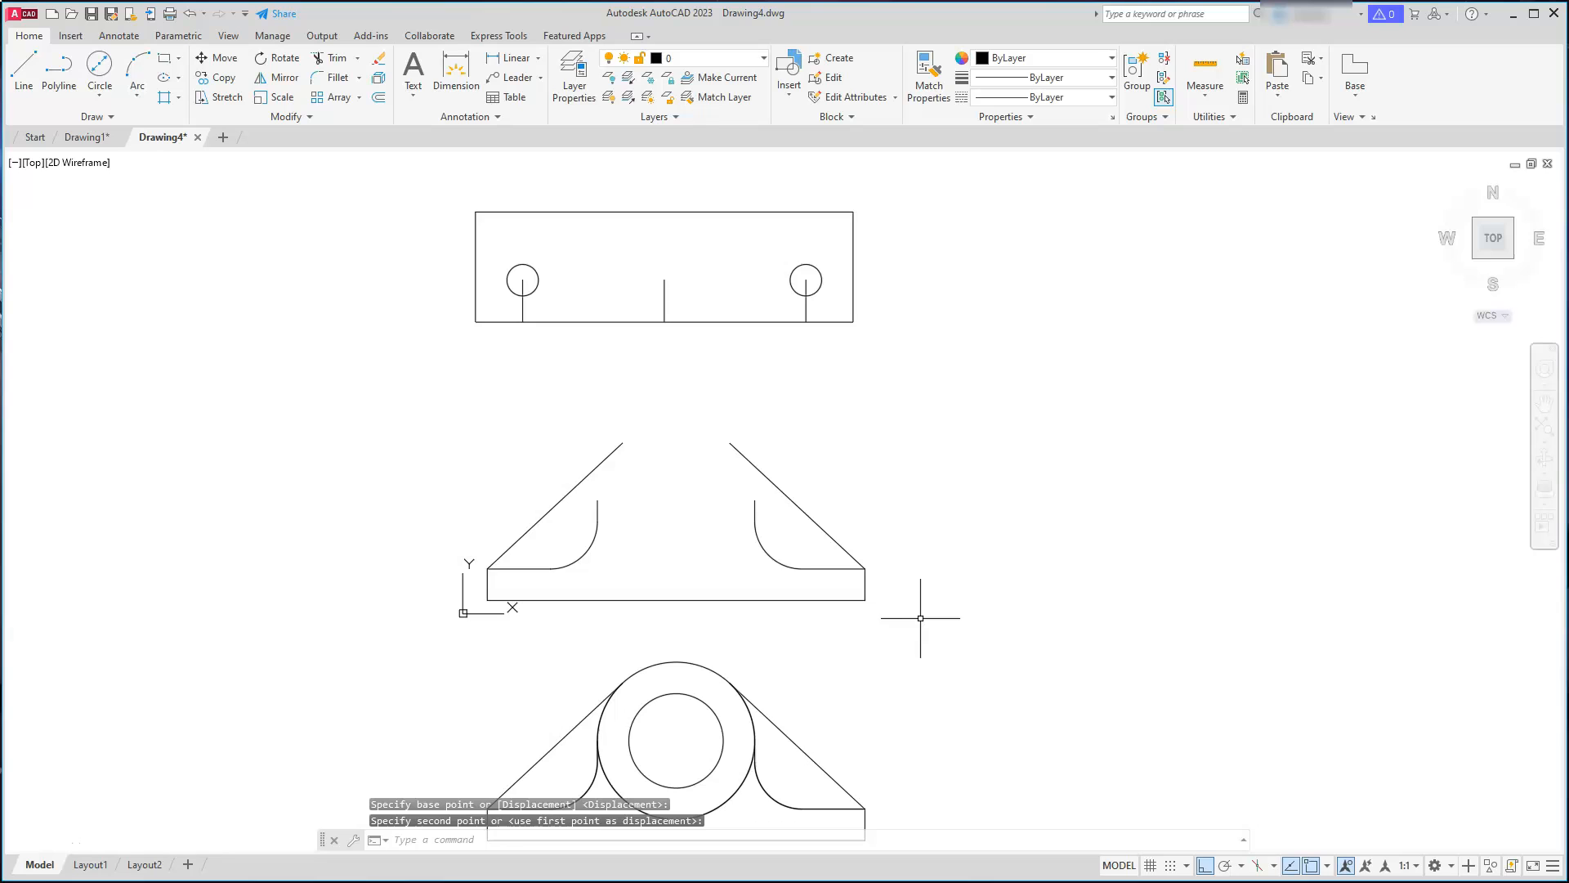
key("Escape")
key("Escape")
key("Escape")
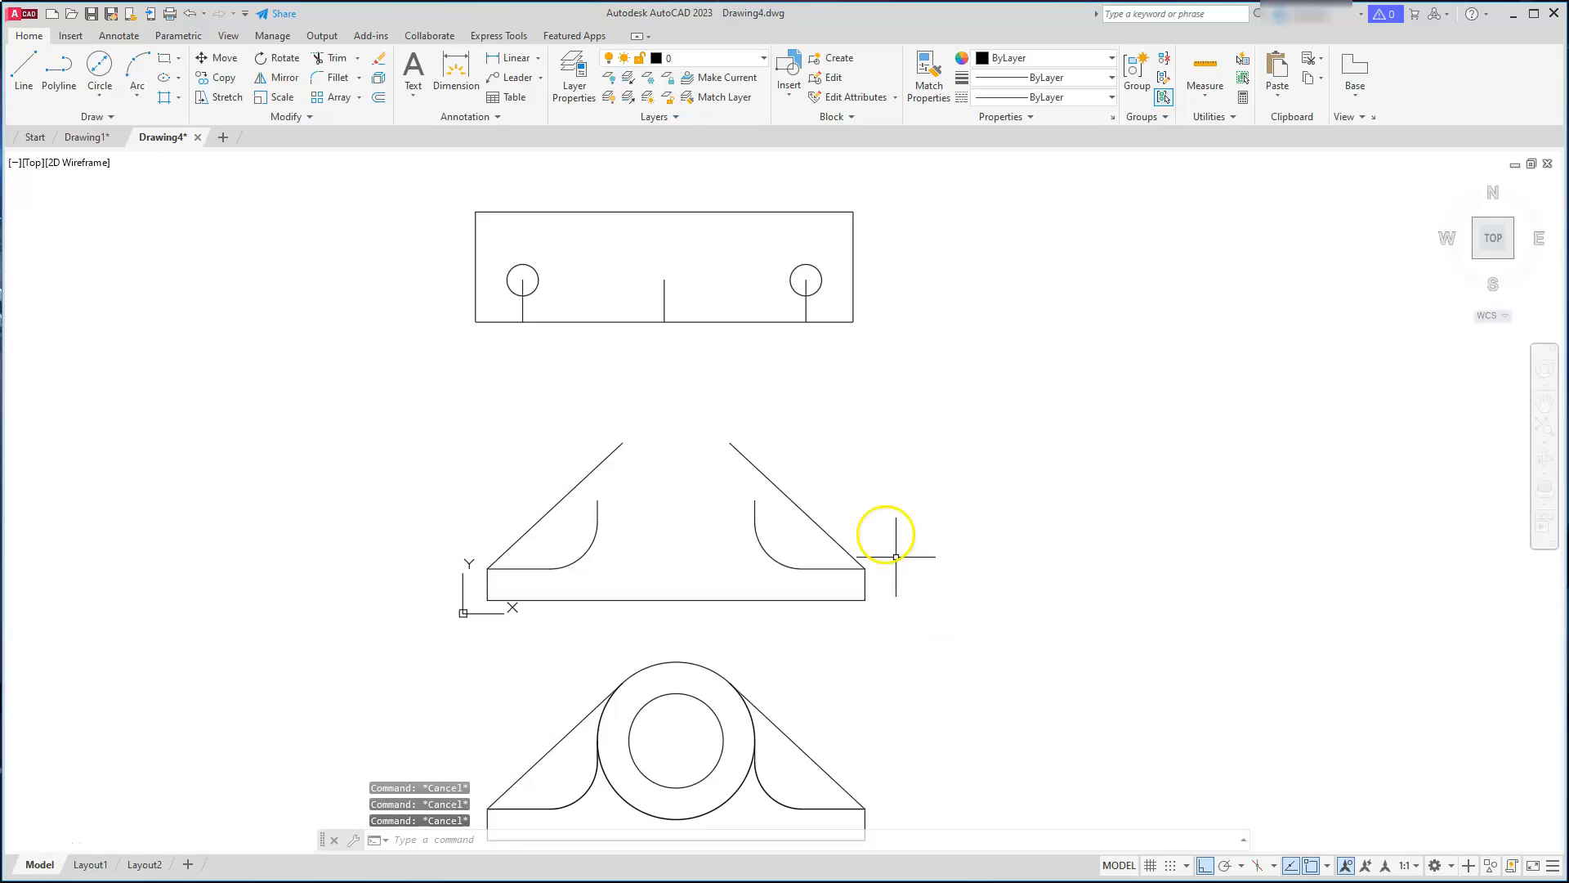
Step: Delete the original front-view linework left between the top view and the moved profiles
left_click(885, 418)
left_click(420, 650)
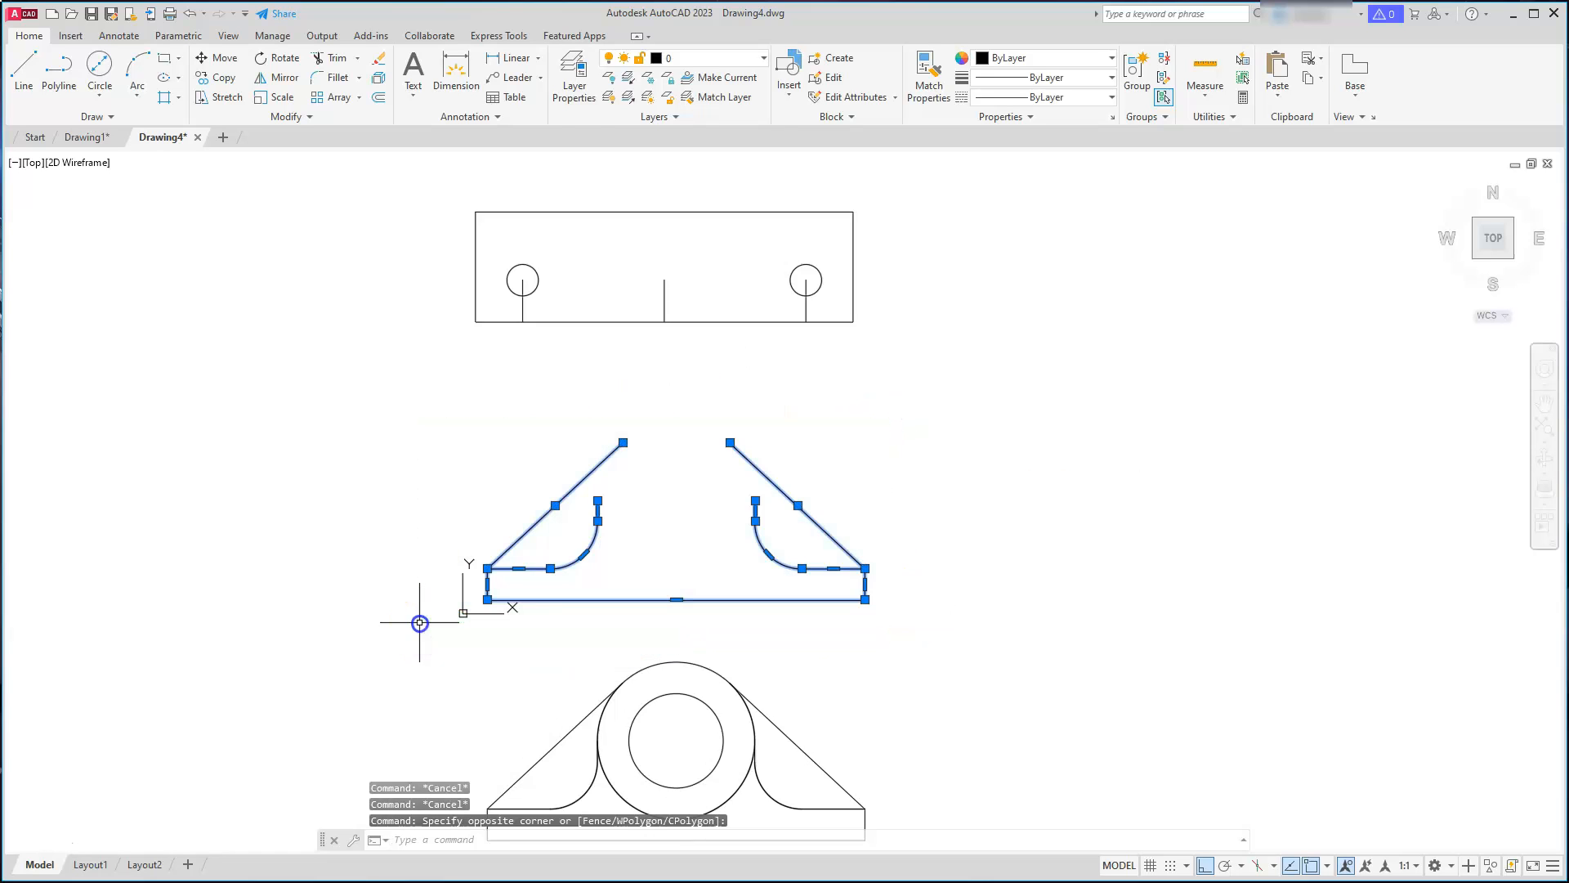
key("Delete")
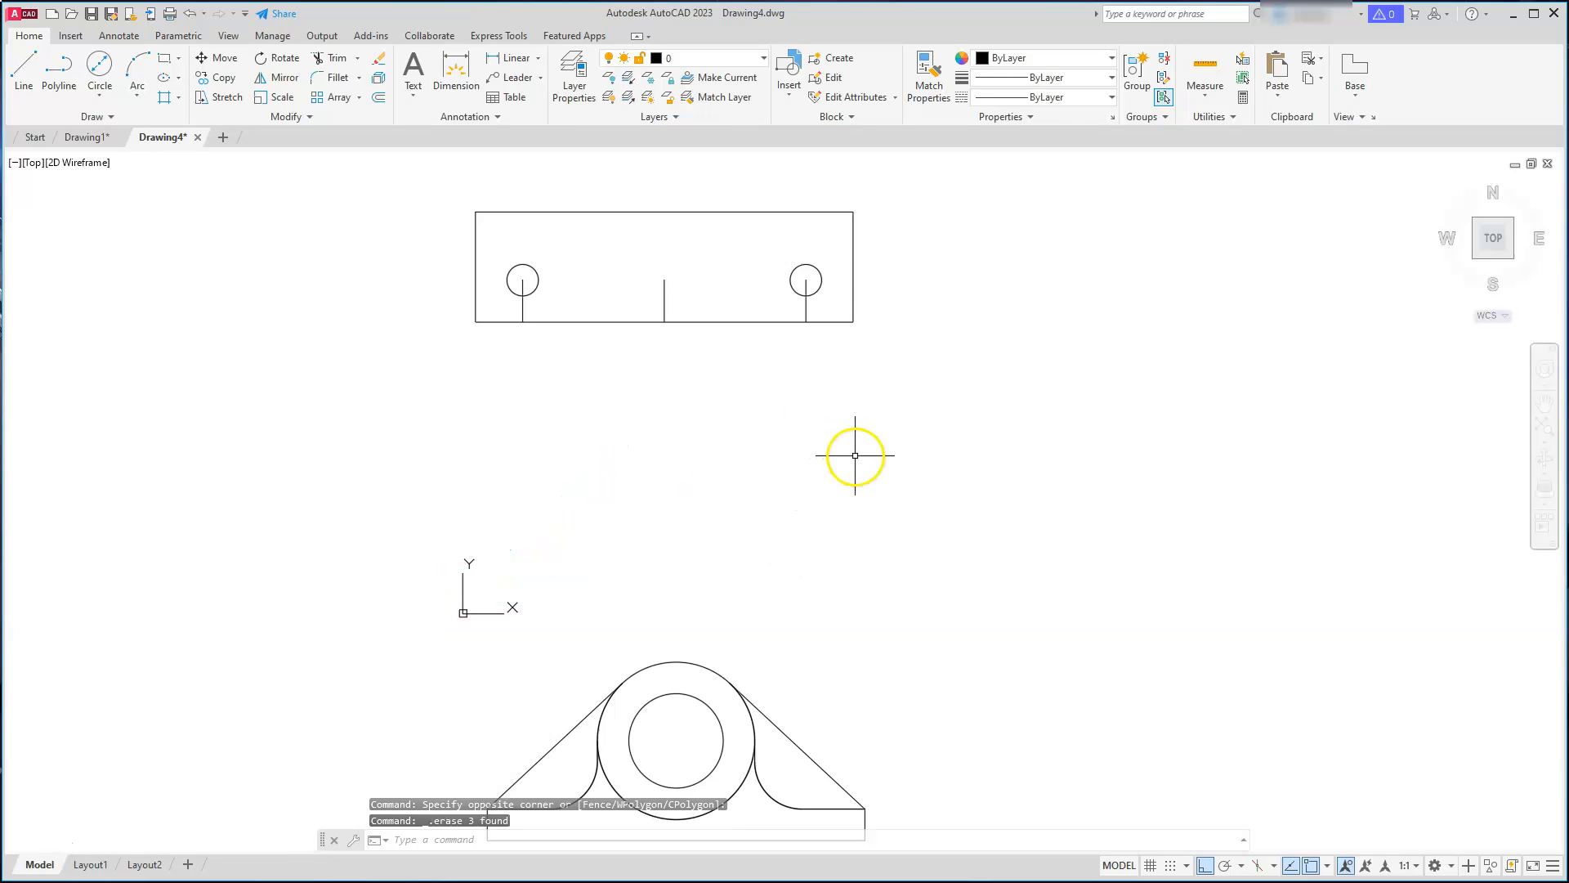
Step: Set the view to SE Isometric and switch the workspace to 3D Modeling
scroll(855, 455, "down", 2)
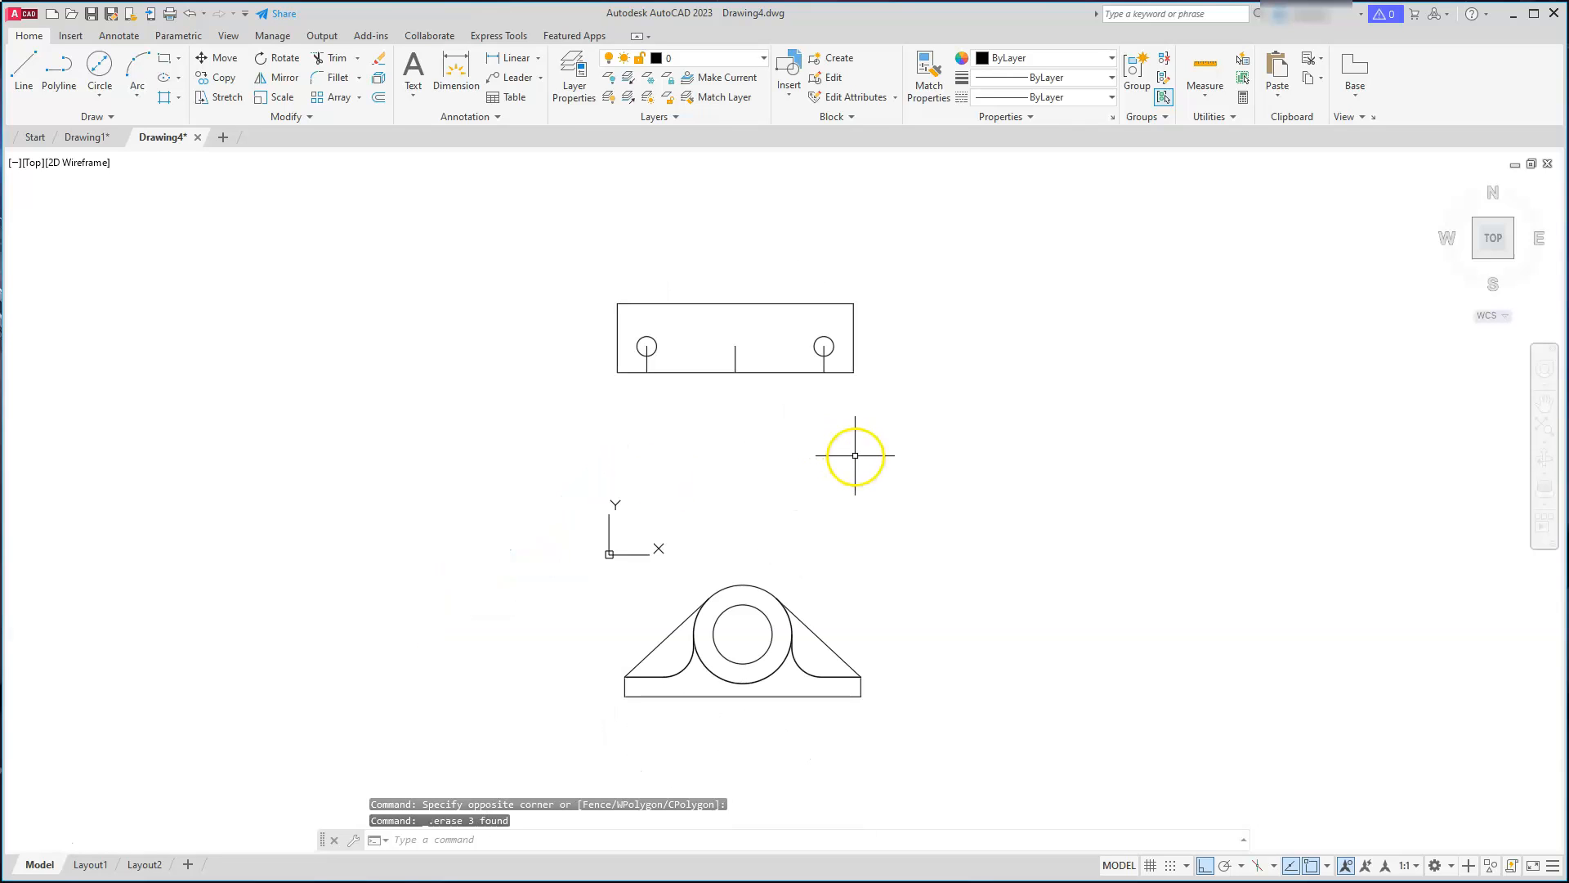
left_click(1510, 255)
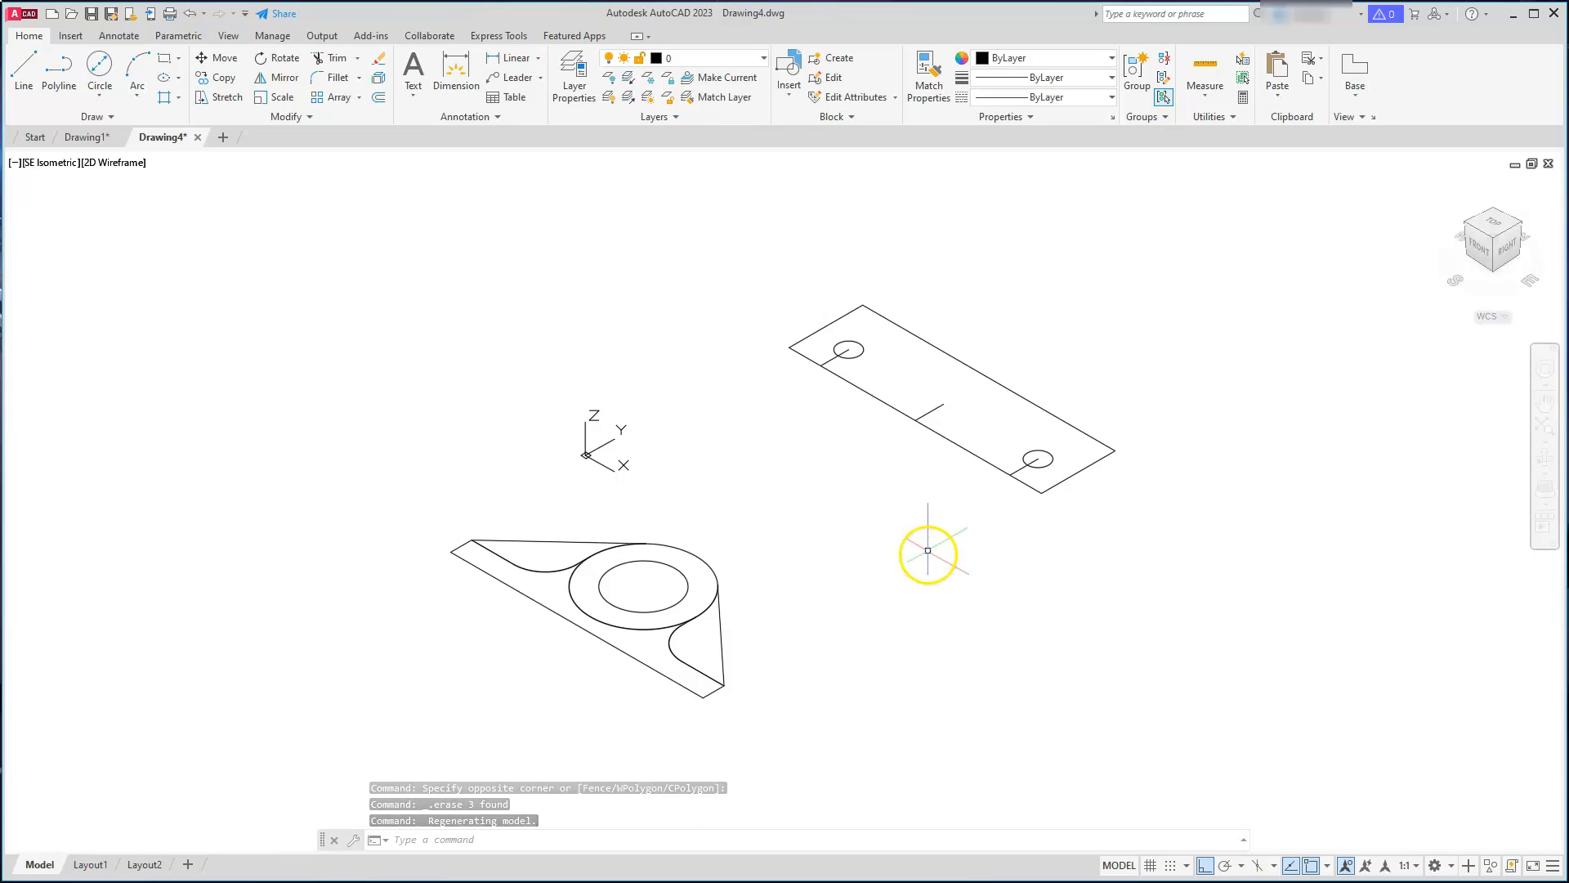
left_click(1450, 867)
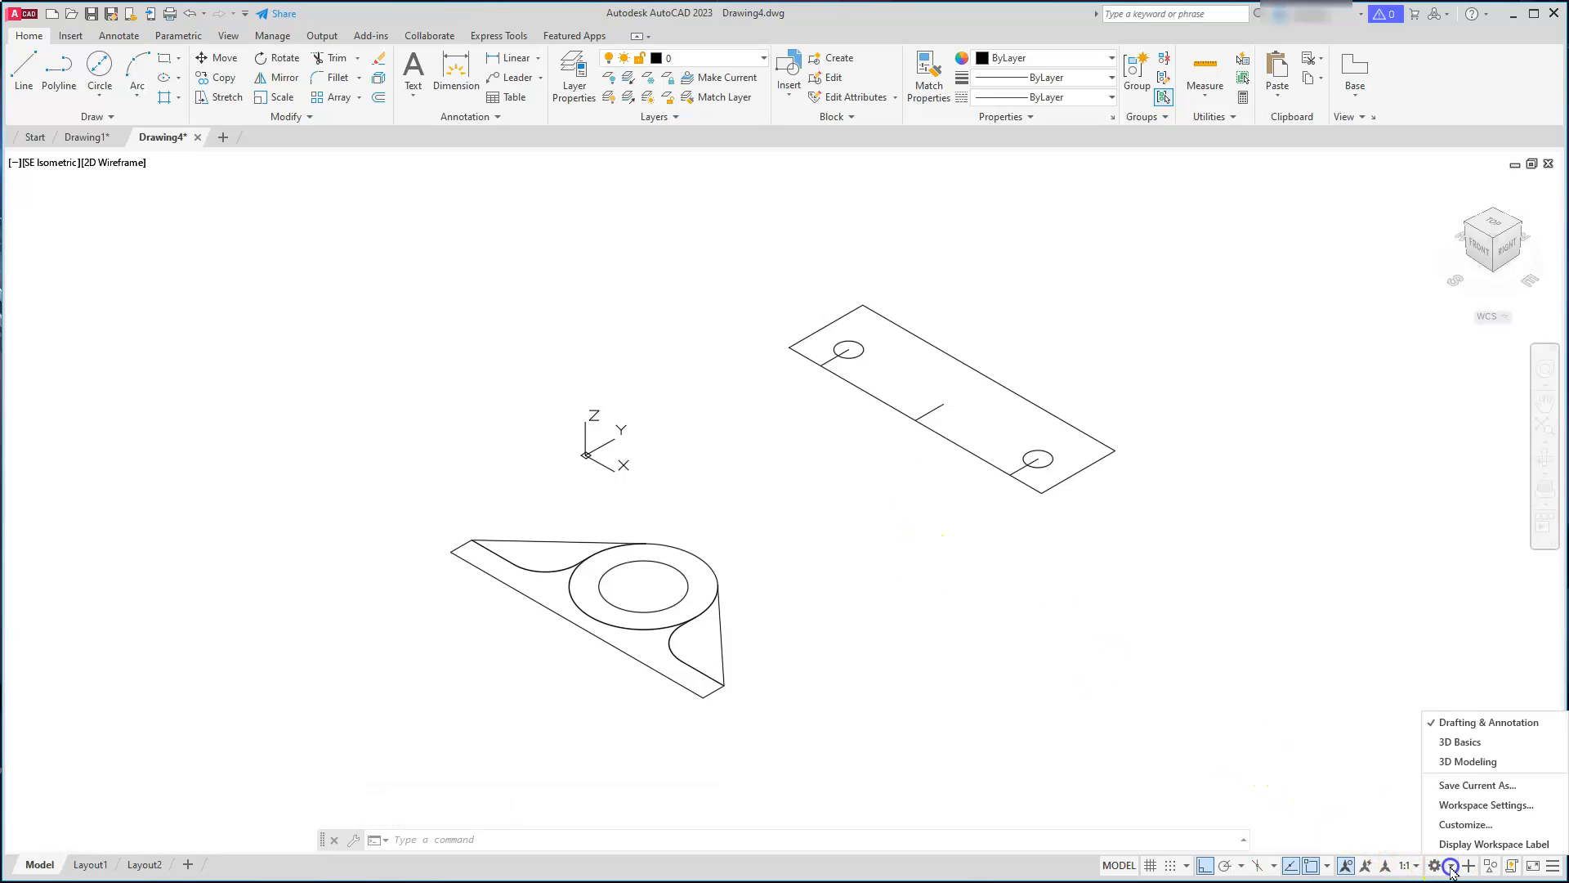
left_click(1465, 762)
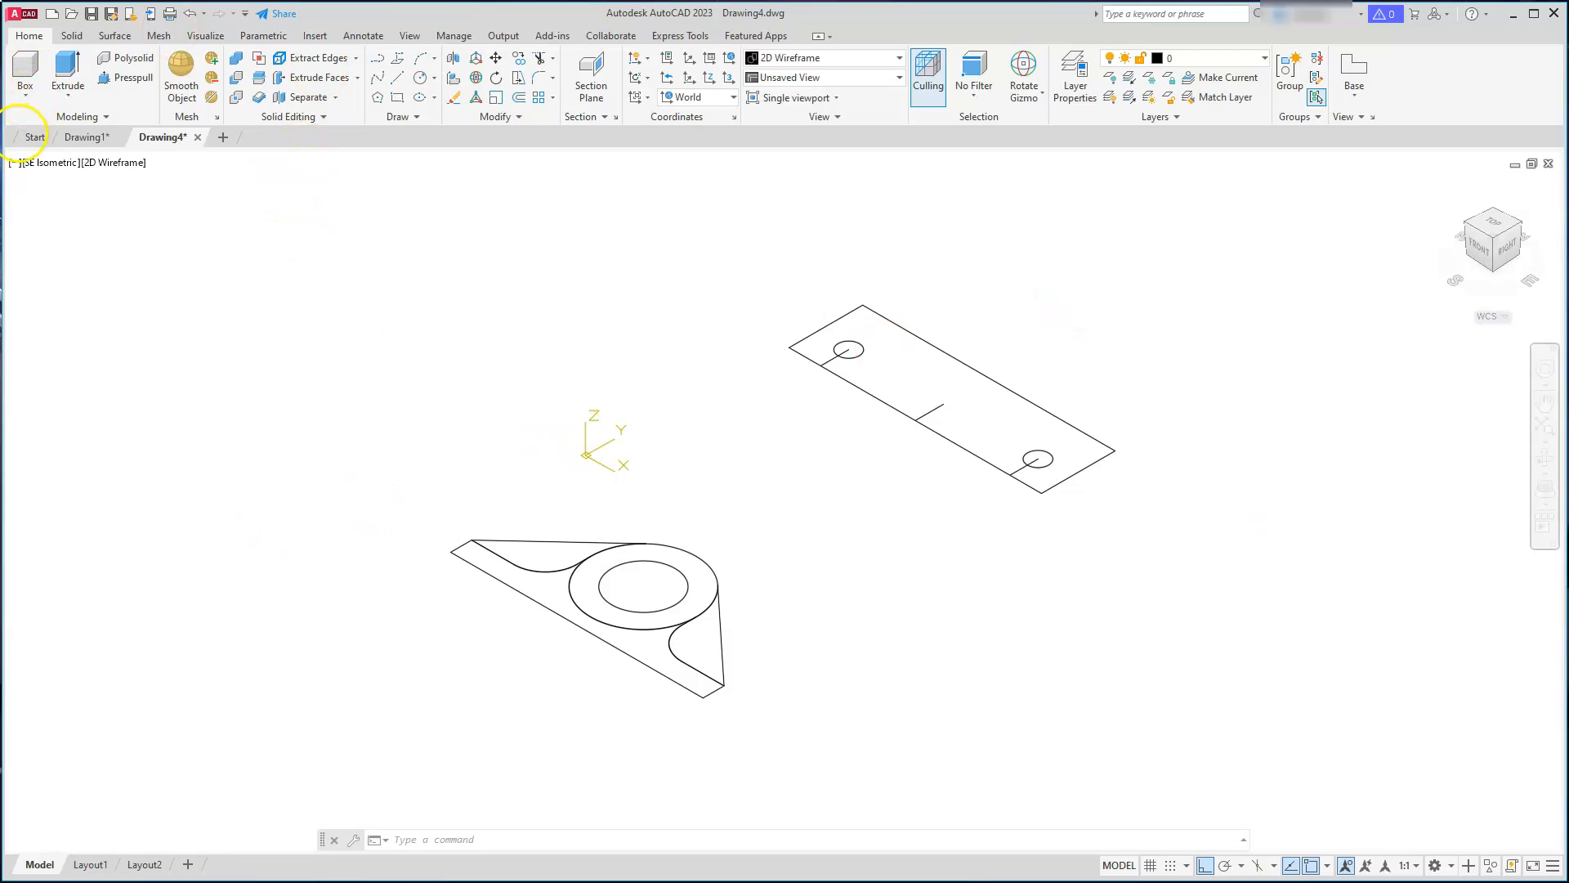
left_click(597, 529)
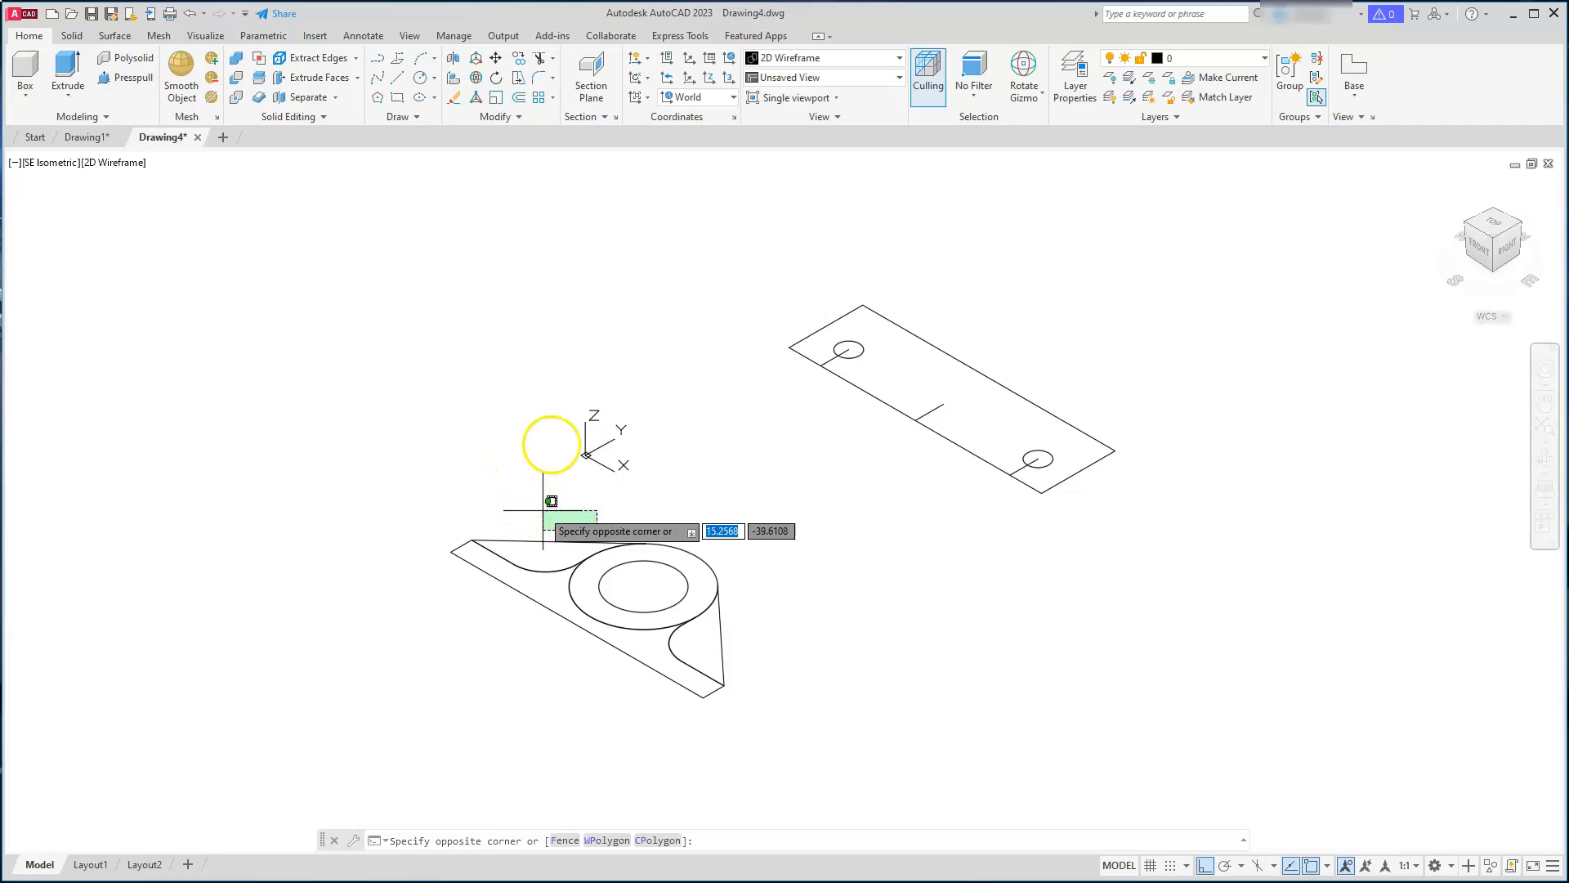
left_click(544, 510)
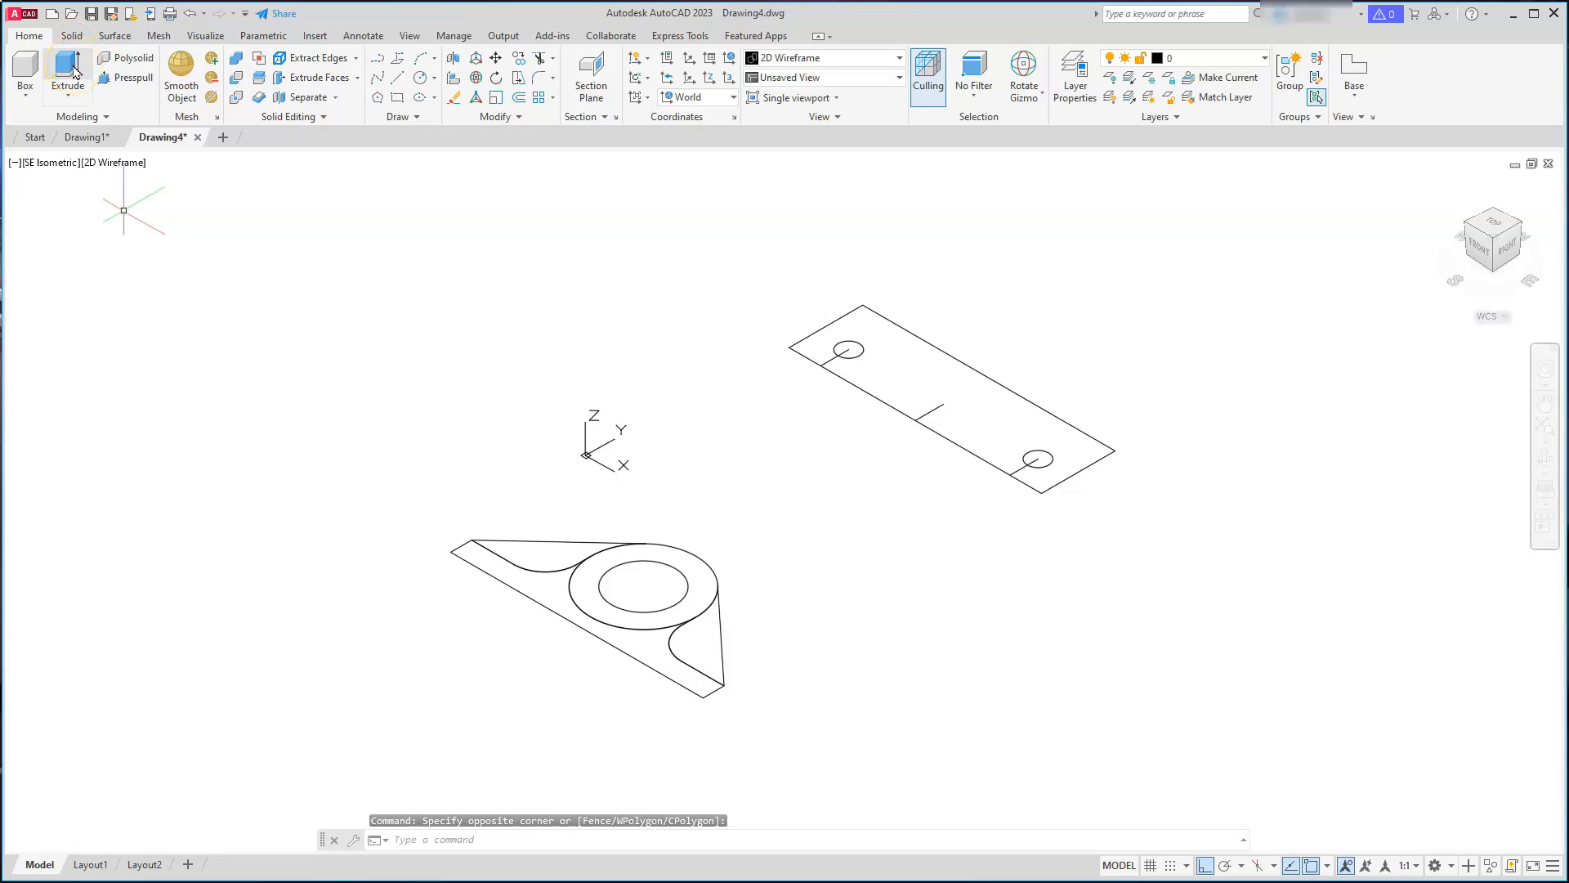
Step: Extrude the base boundary profile of the front view to a height of 42
left_click(72, 70)
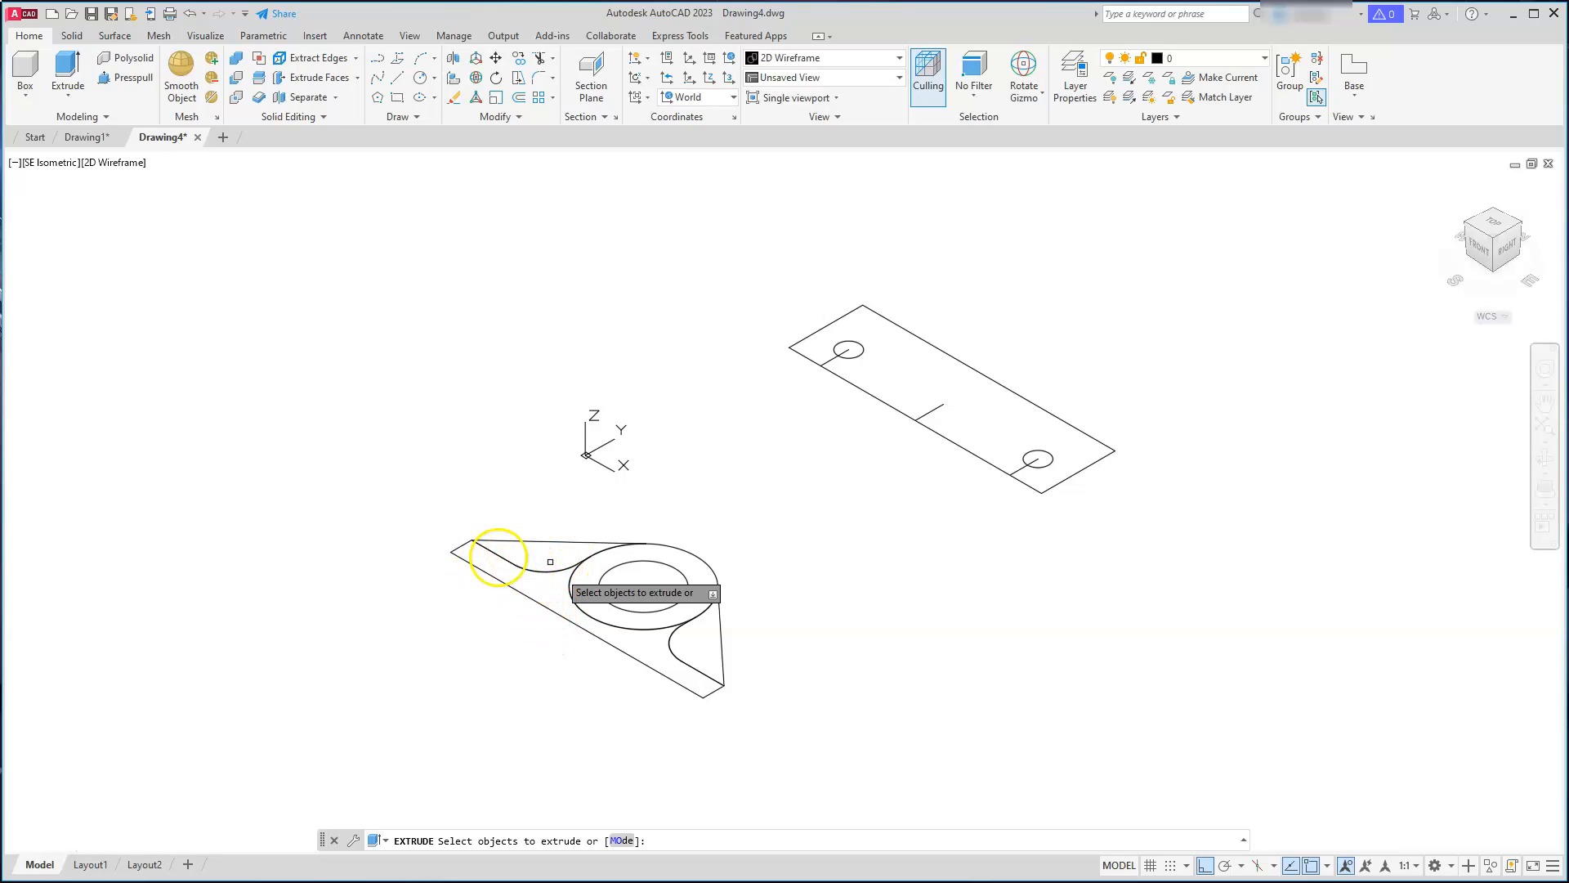
left_click(551, 568)
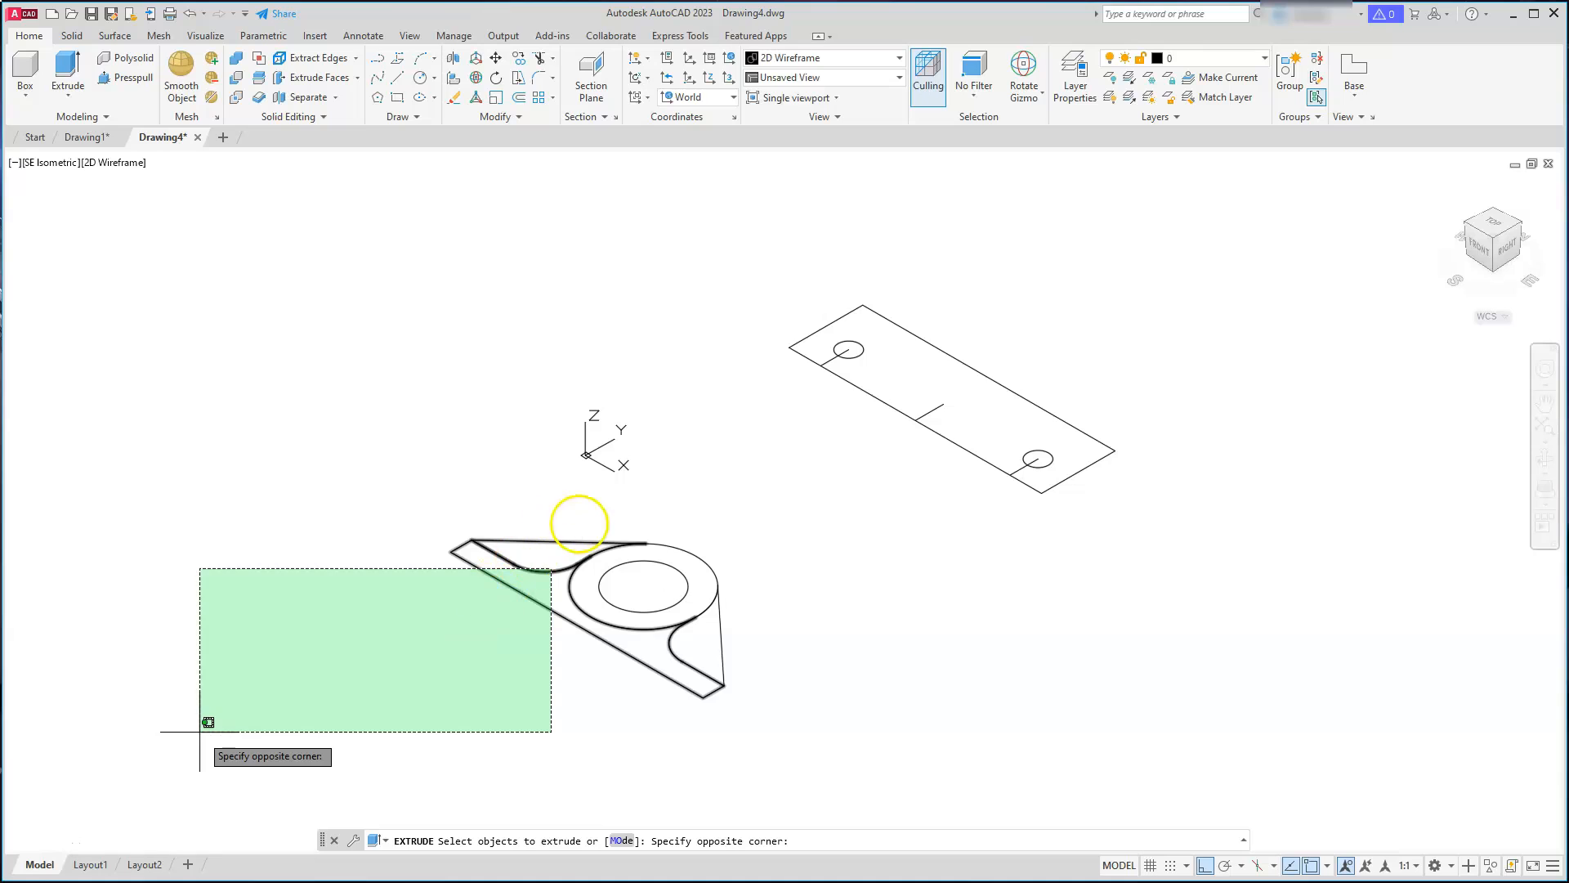
left_click(609, 515)
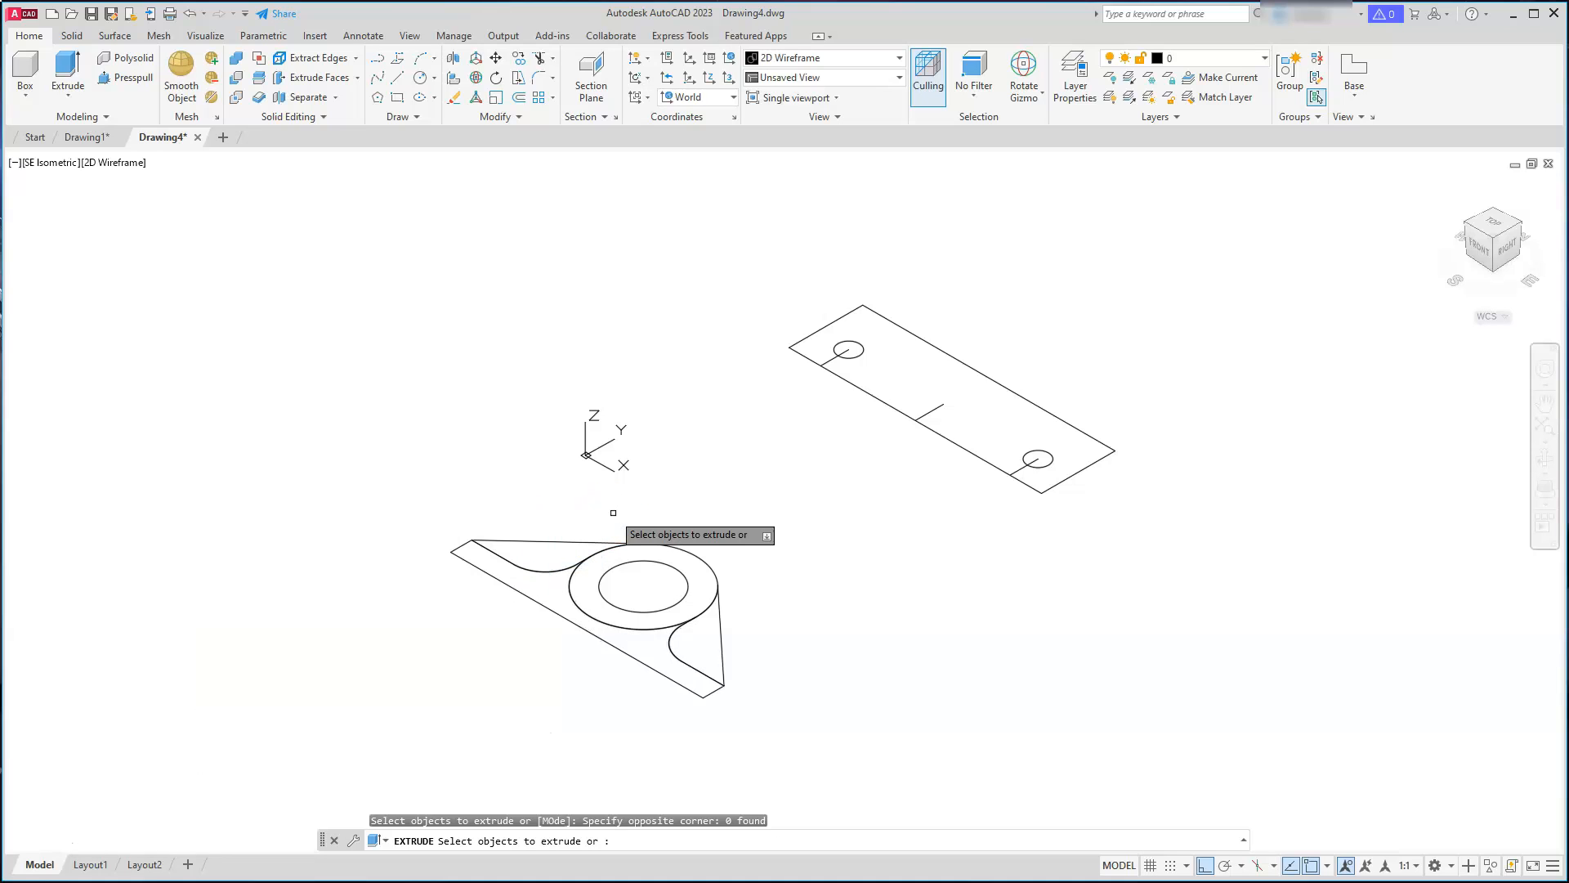
left_click(540, 602)
key("Return")
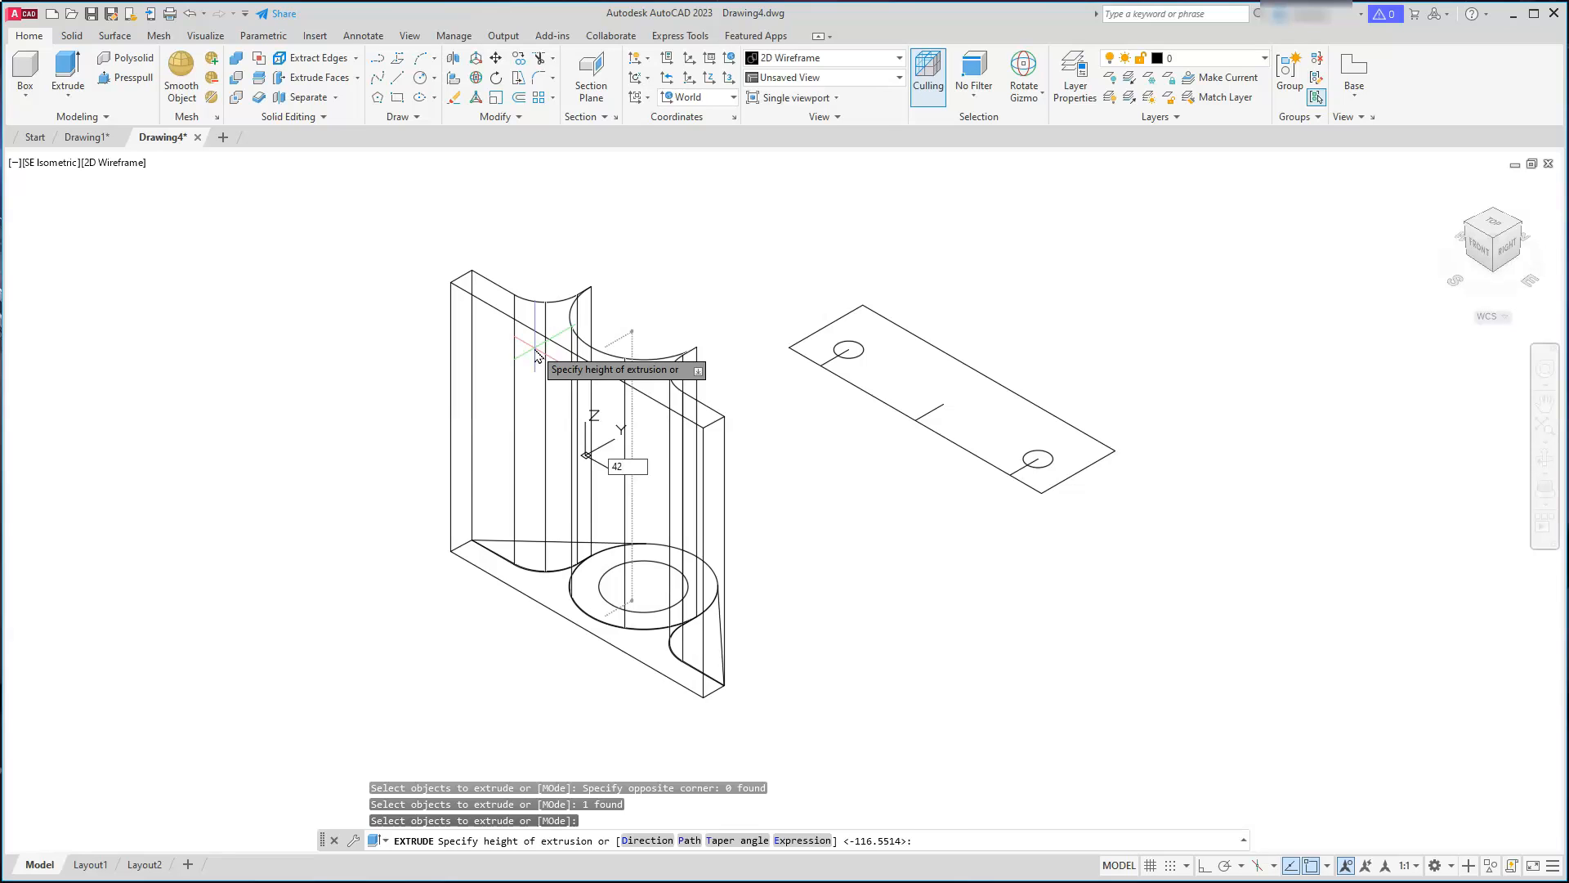
type("42")
key("Return")
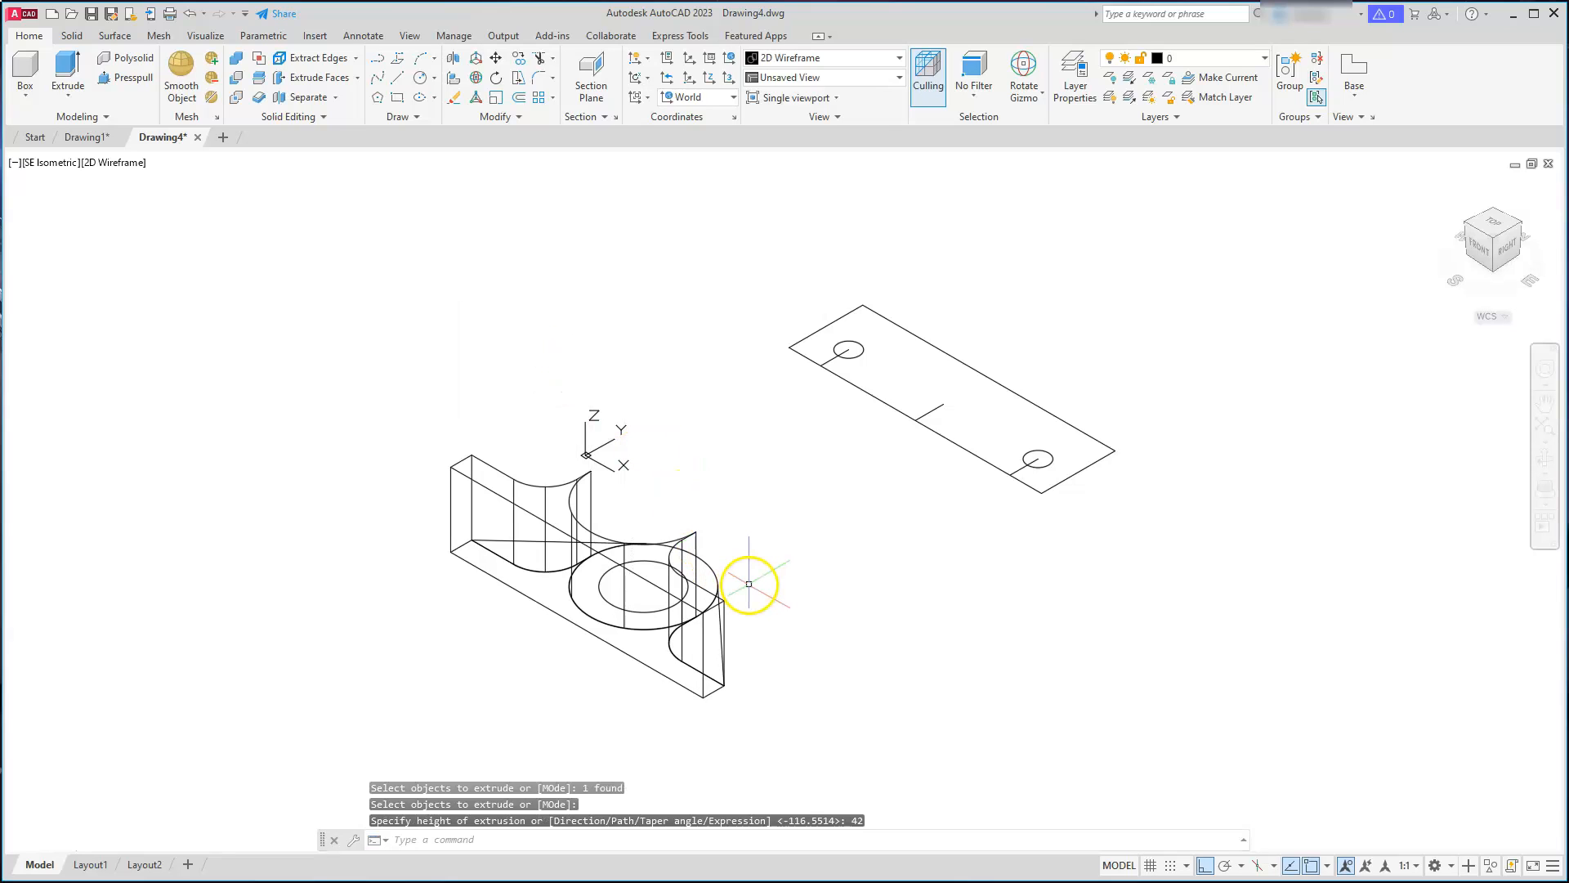
Step: Extrude the two triangular rib profiles on either side of the circles to a height of 9
left_click(68, 70)
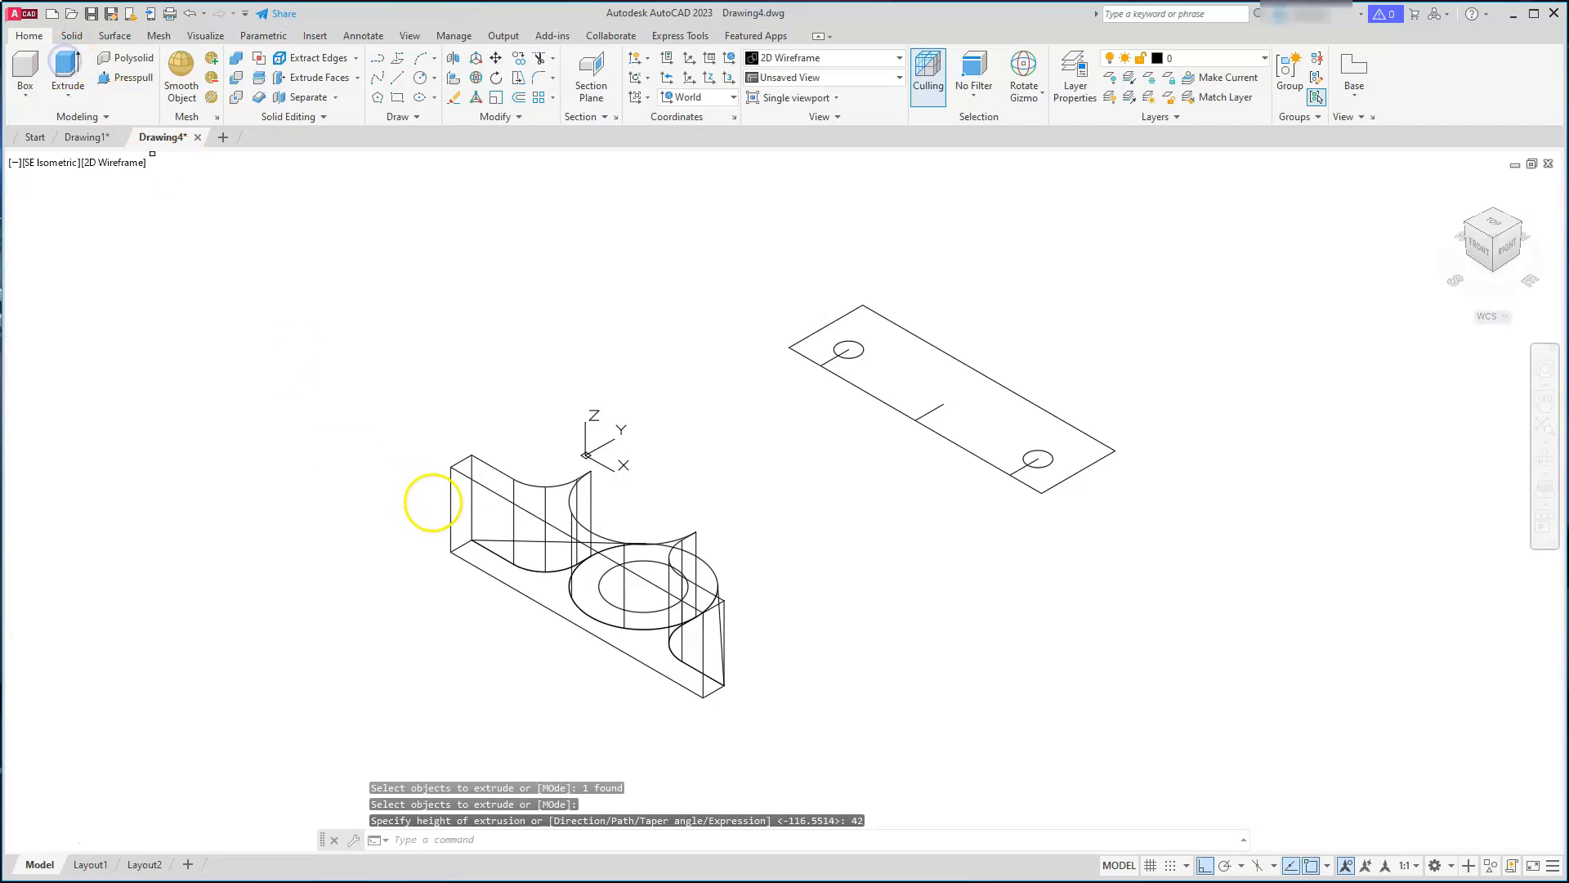
left_click(529, 543)
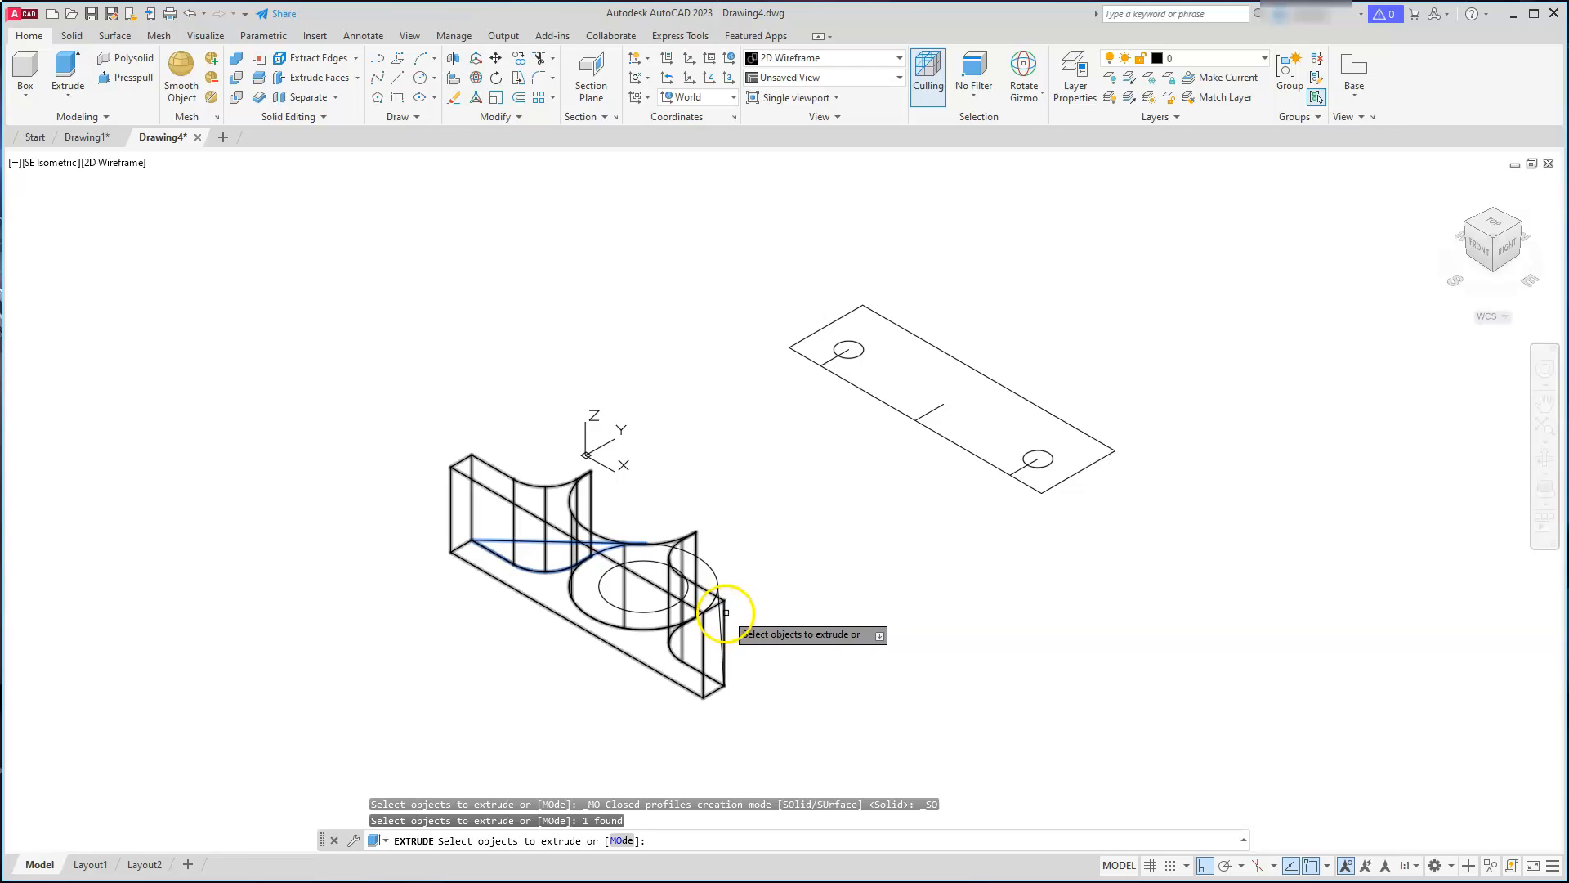
scroll(724, 621, "down", 2)
scroll(716, 655, "up", 5)
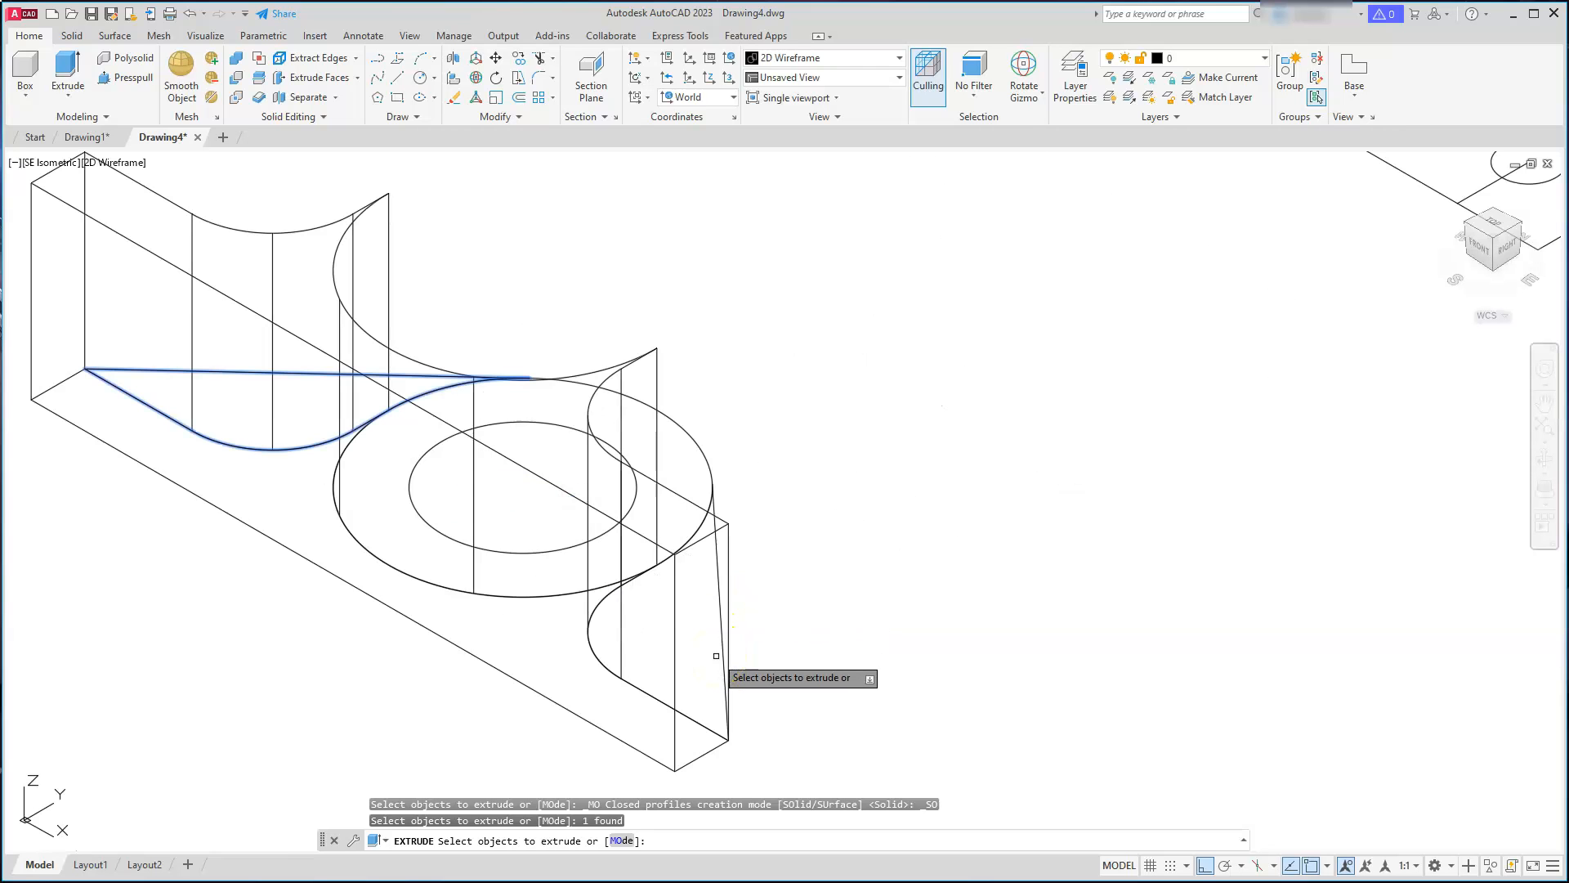
left_click(723, 611)
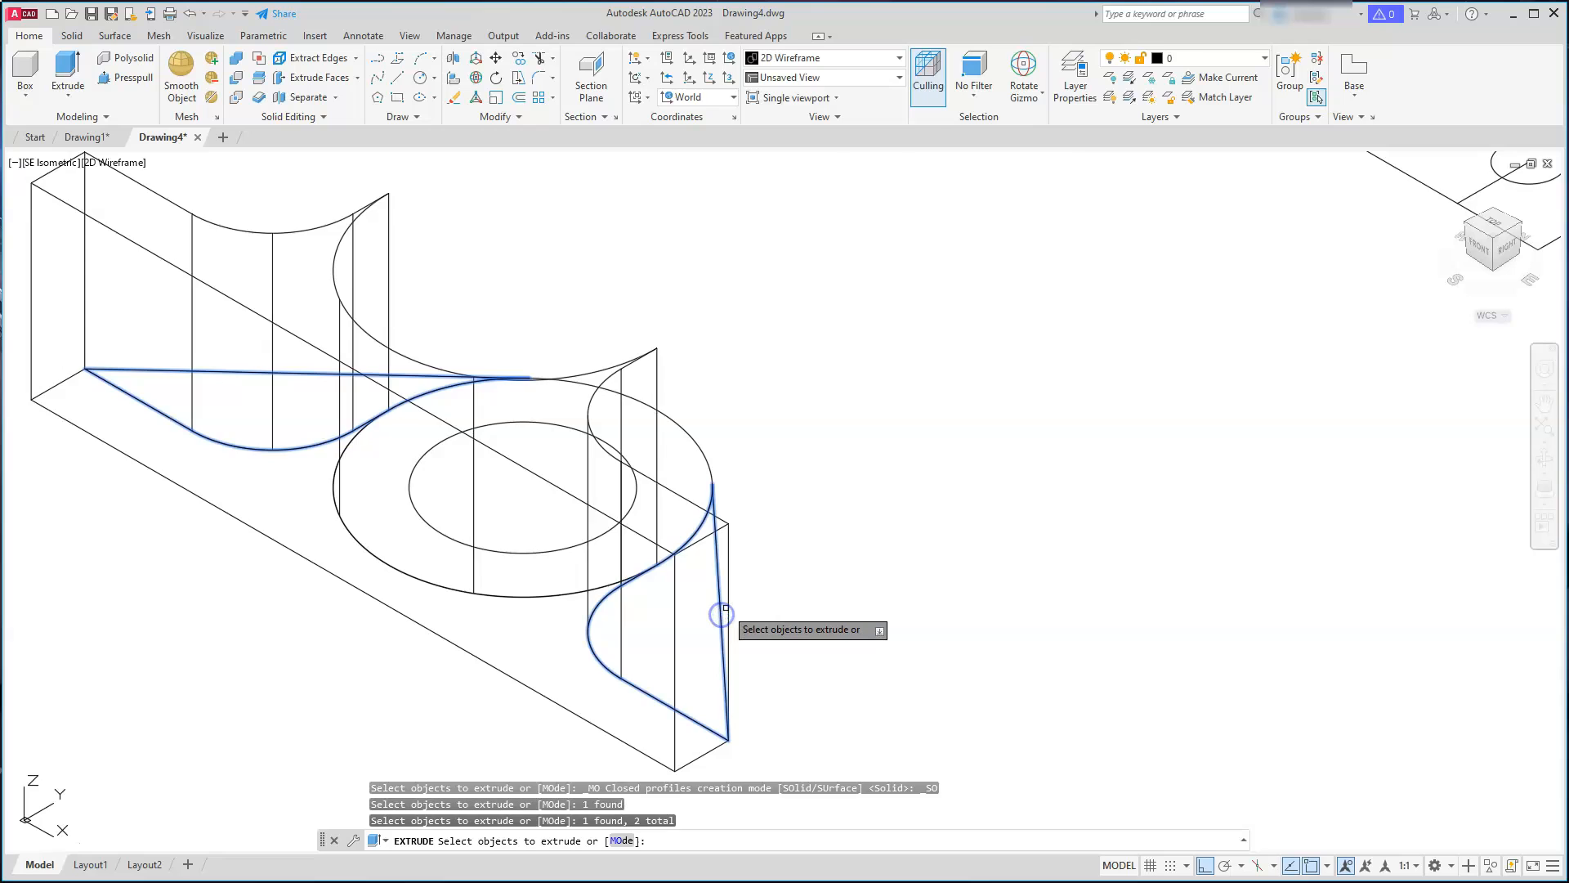
scroll(723, 608, "down", 4)
key("Return")
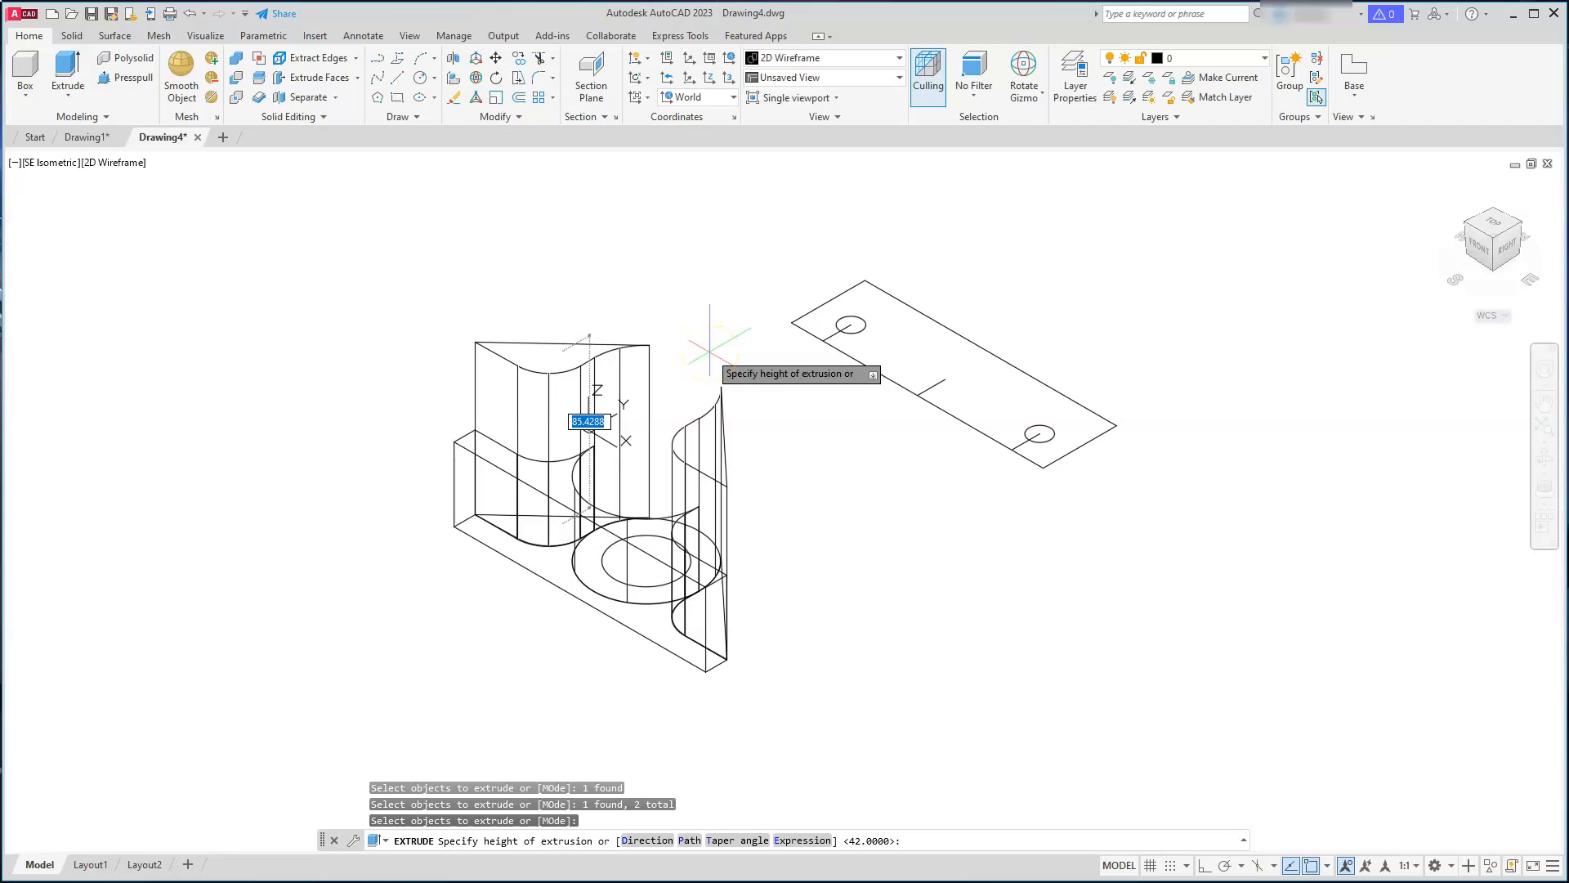
type("9")
key("Return")
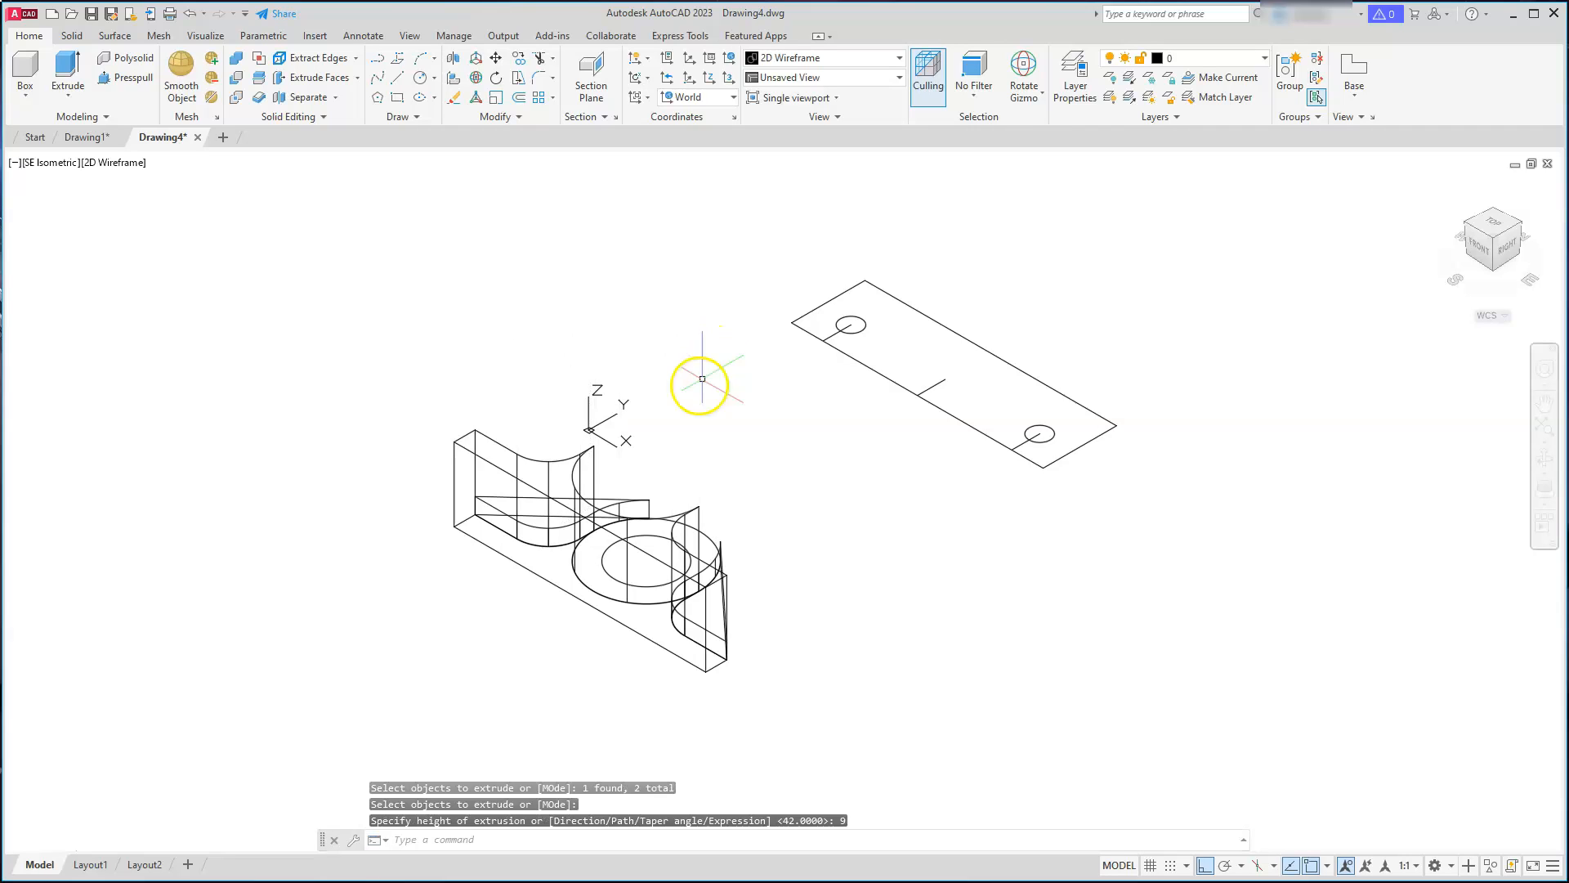
Step: Extrude the two concentric circles of the bearing to a height of 60
key("Return")
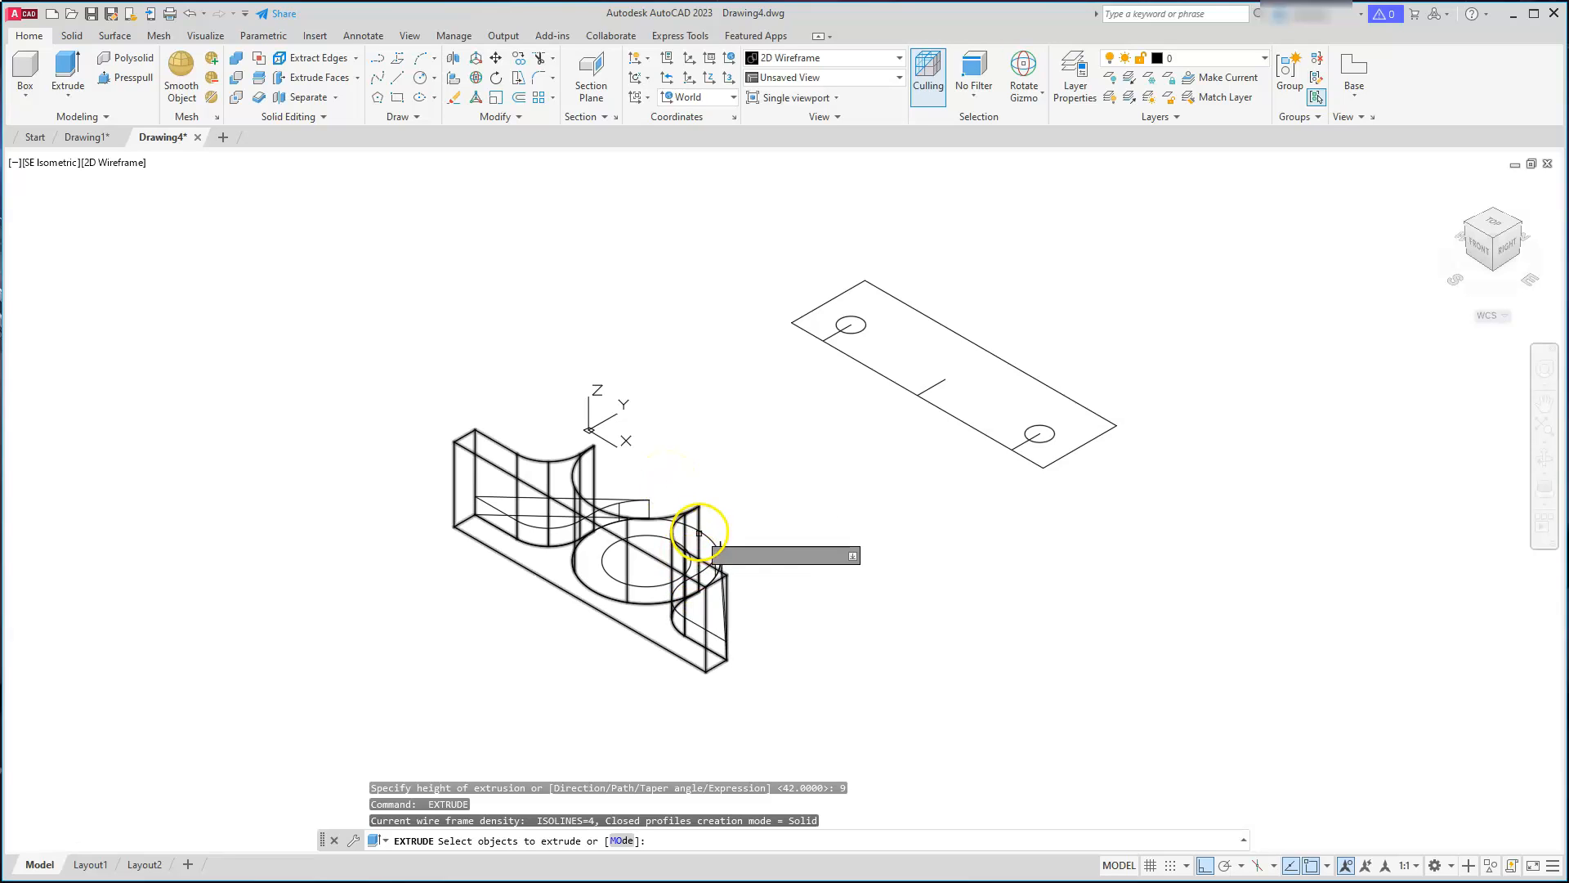
left_click(713, 539)
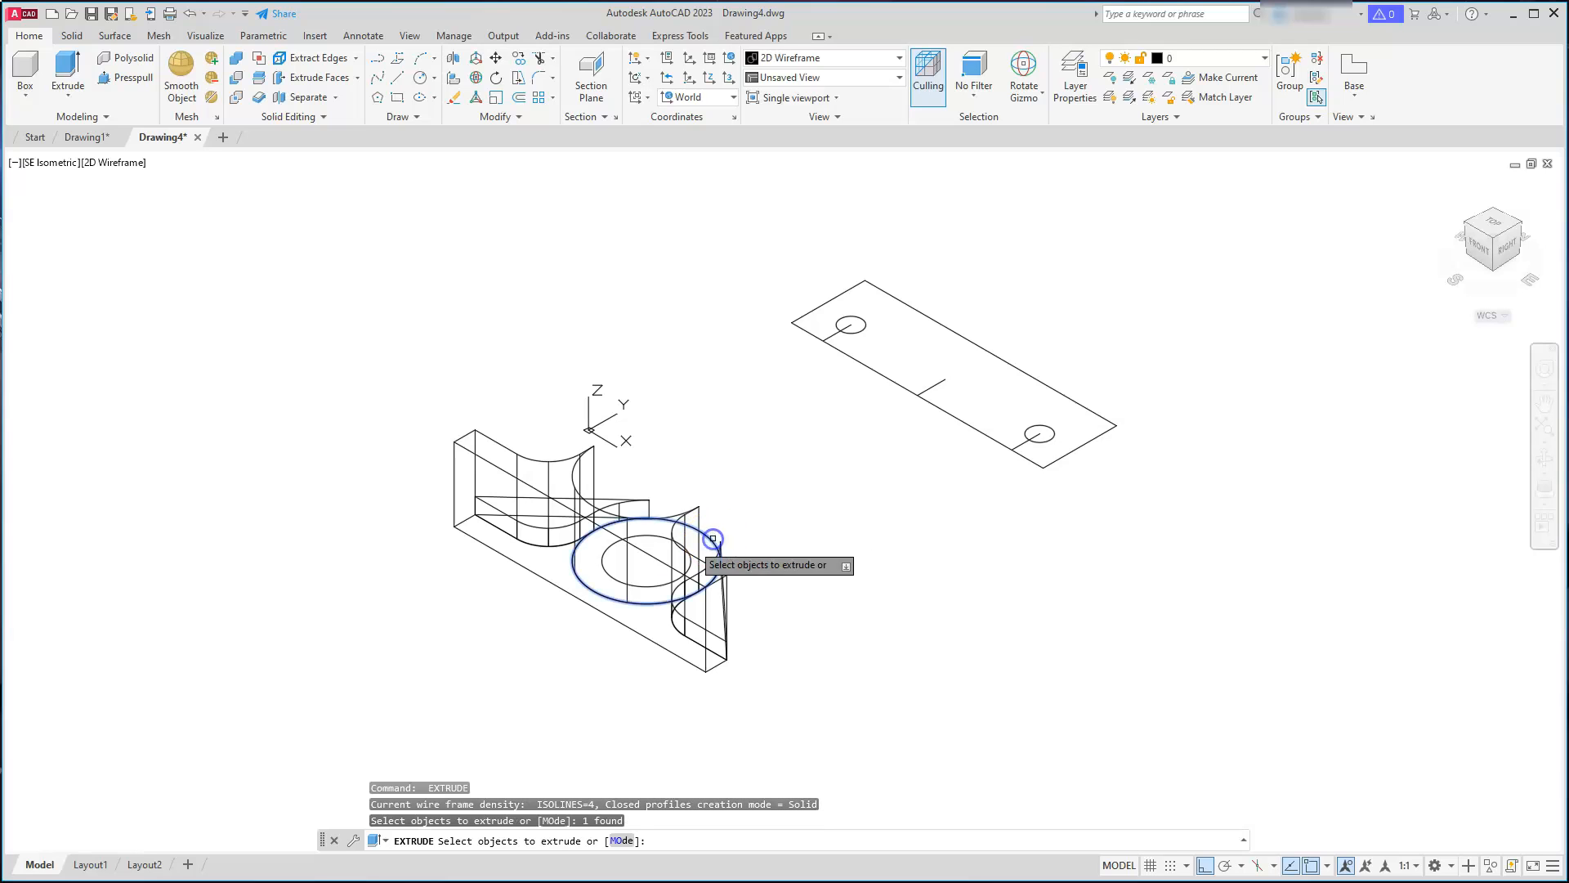
left_click(663, 536)
key("Return")
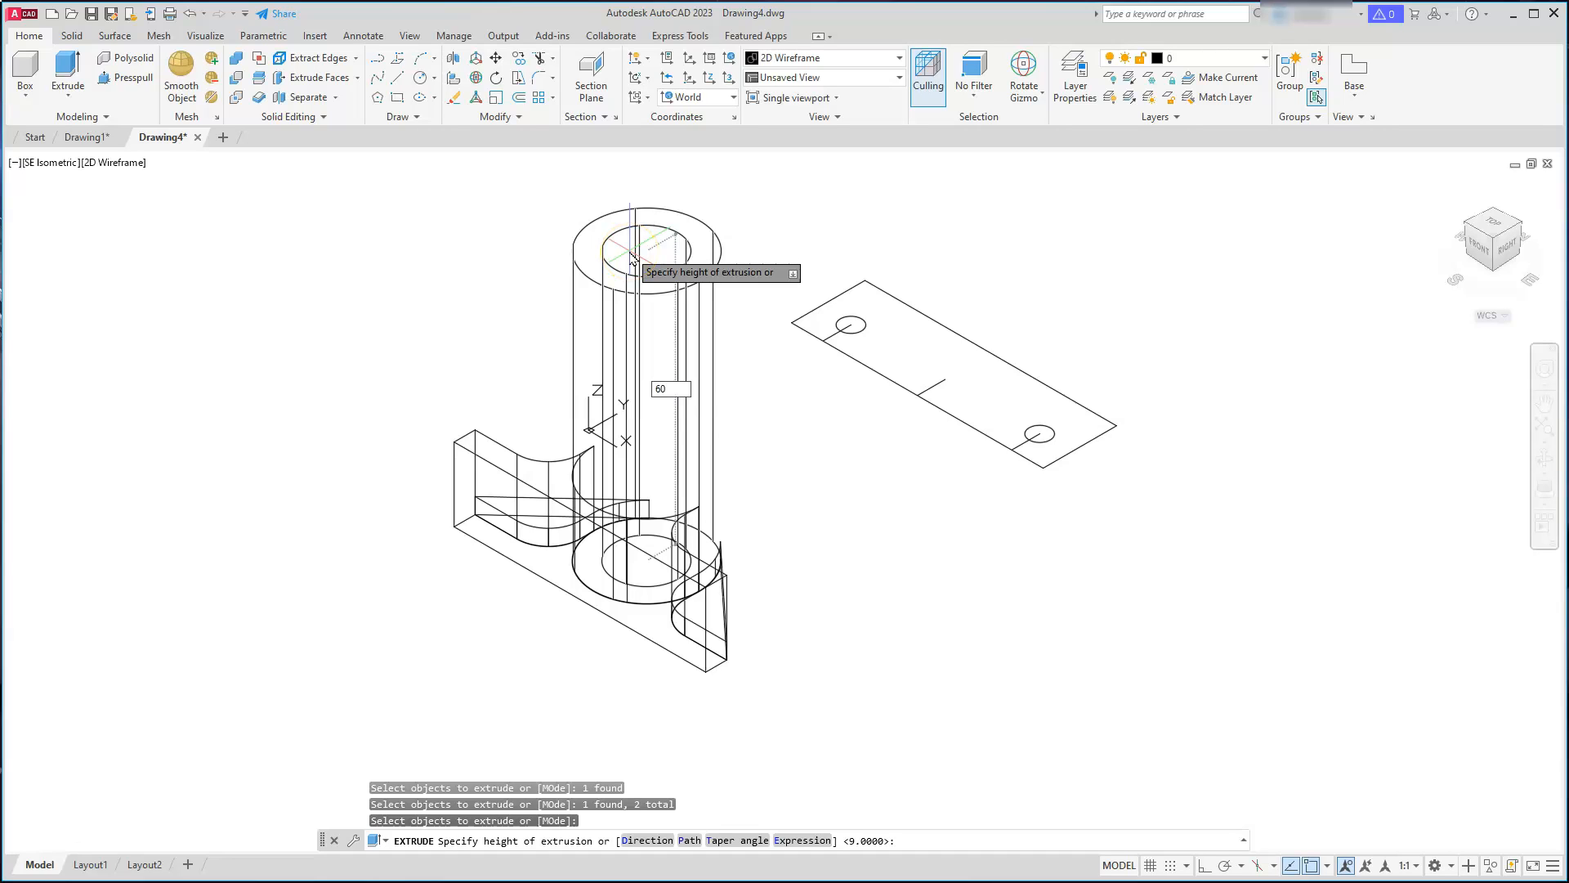
key("Return")
key("Escape")
key("Escape")
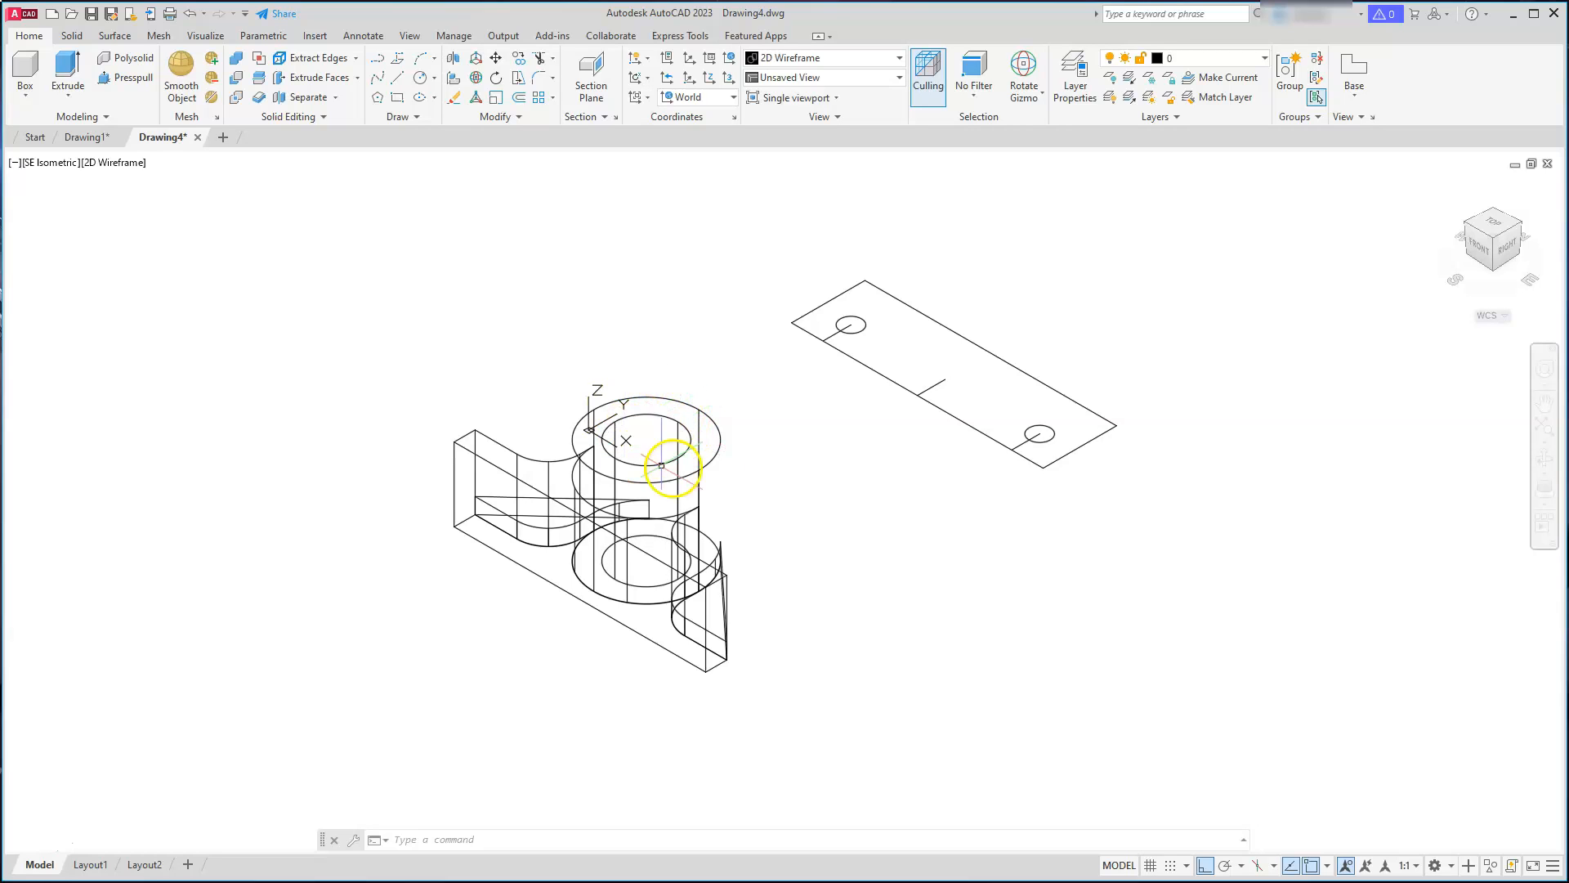
Step: Set the visual style to Shades of Gray and subtract the inner cylinder from the outer cylinder
left_click(111, 167)
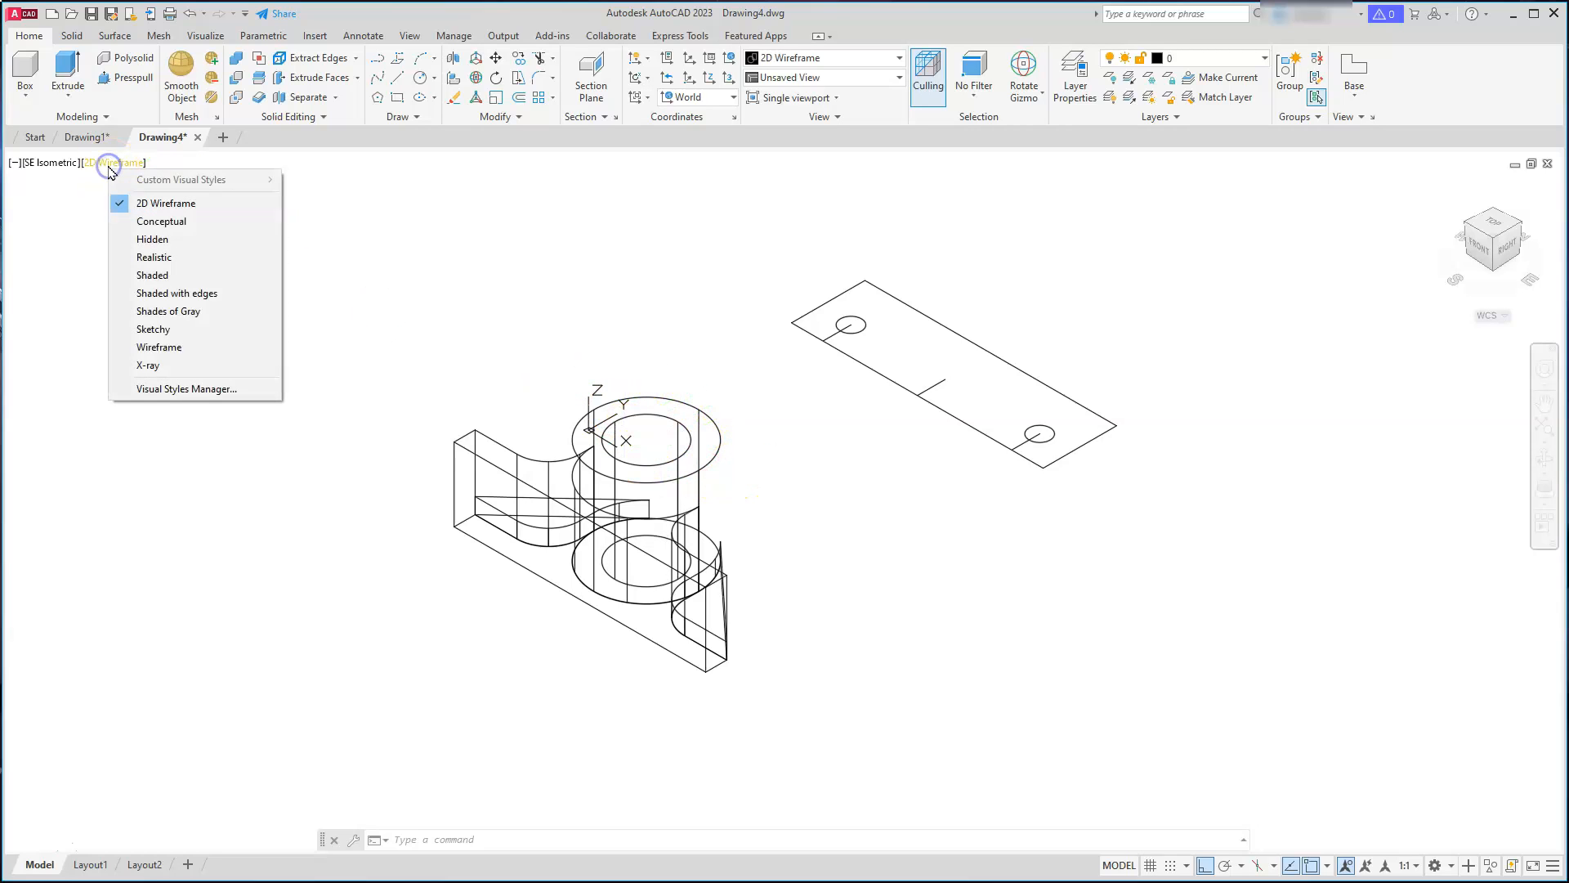
left_click(194, 313)
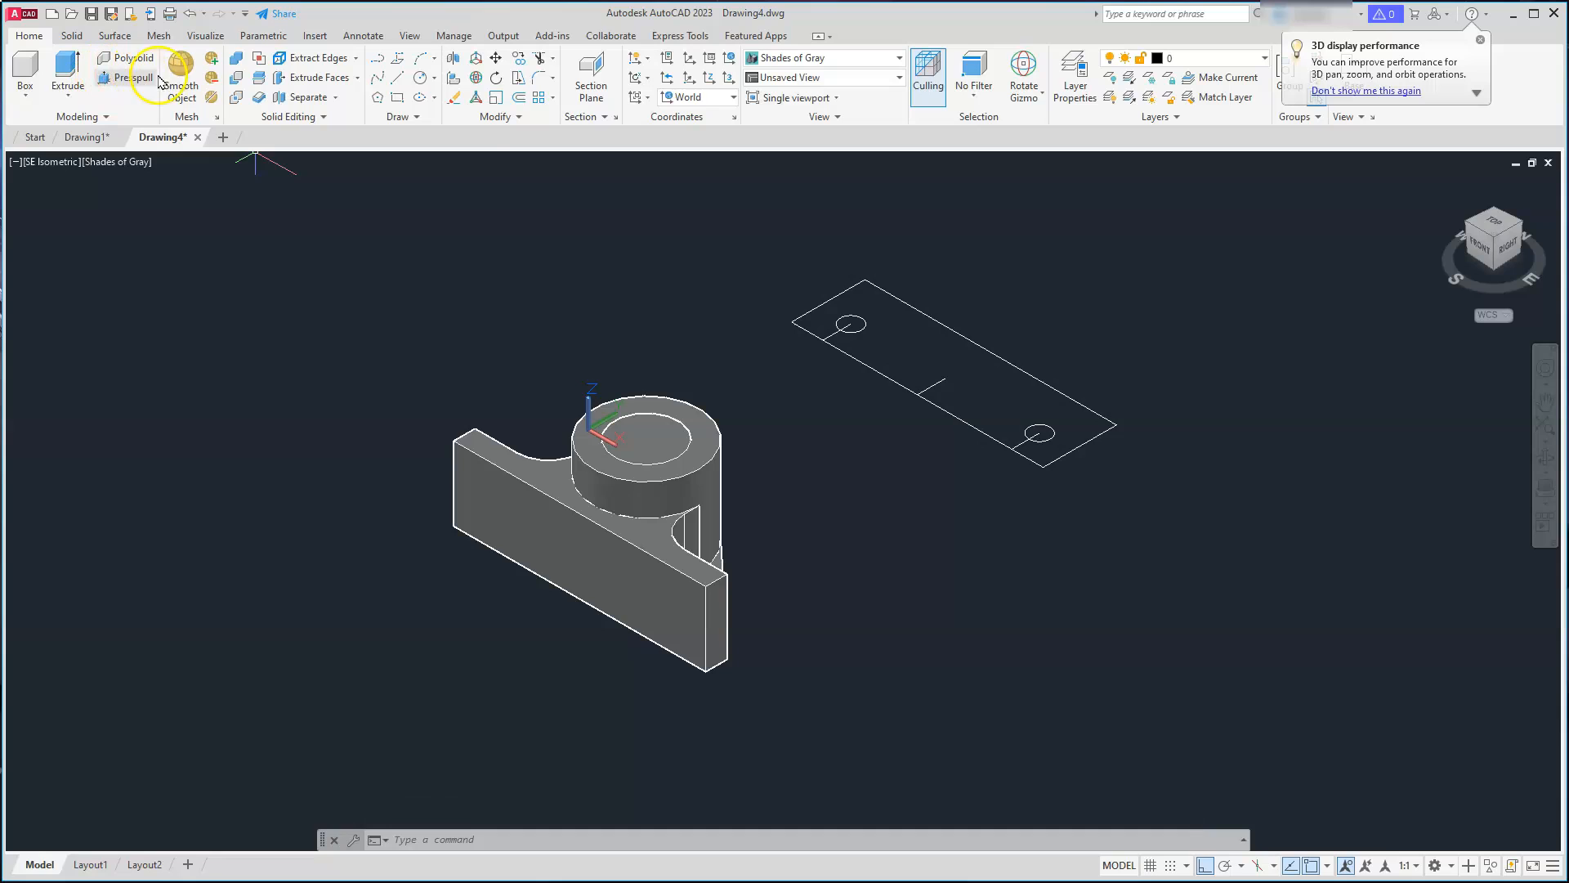
left_click(237, 78)
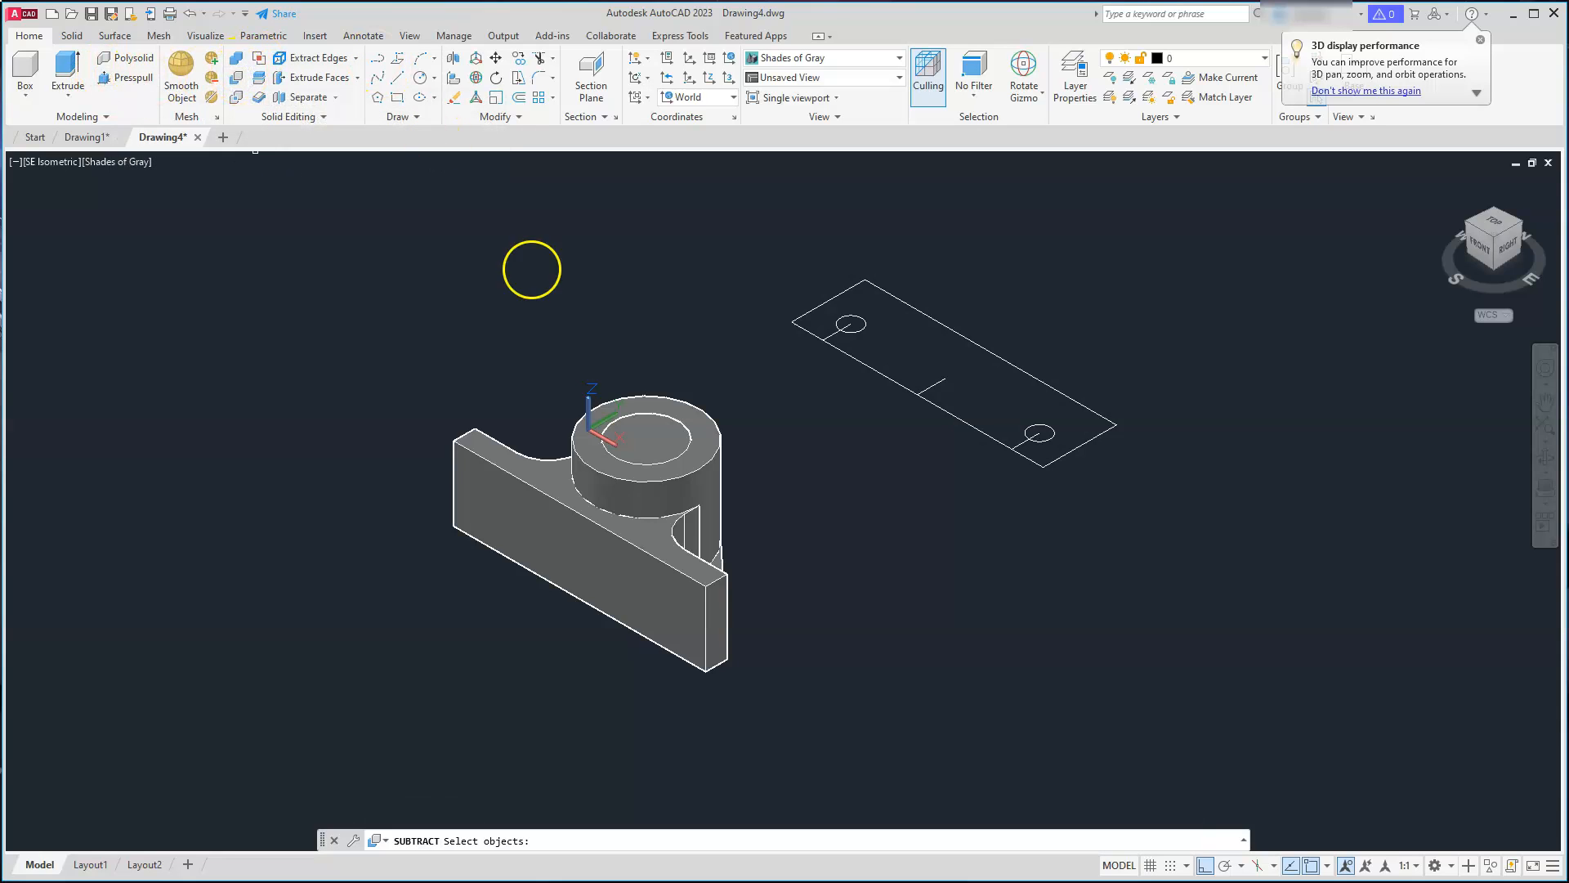
left_click(697, 409)
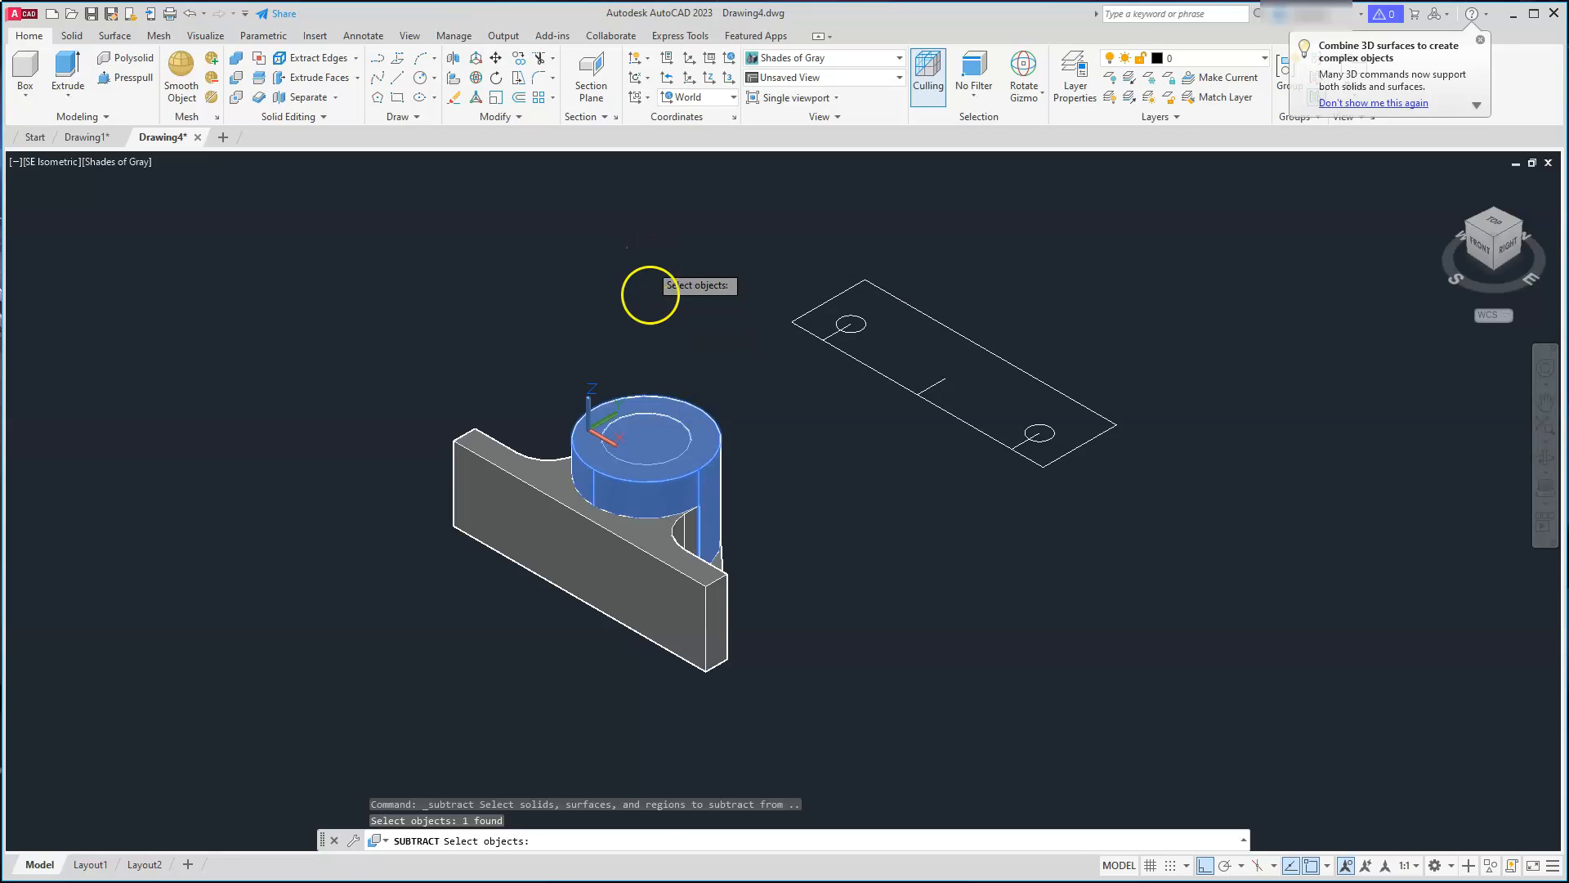
key("Return")
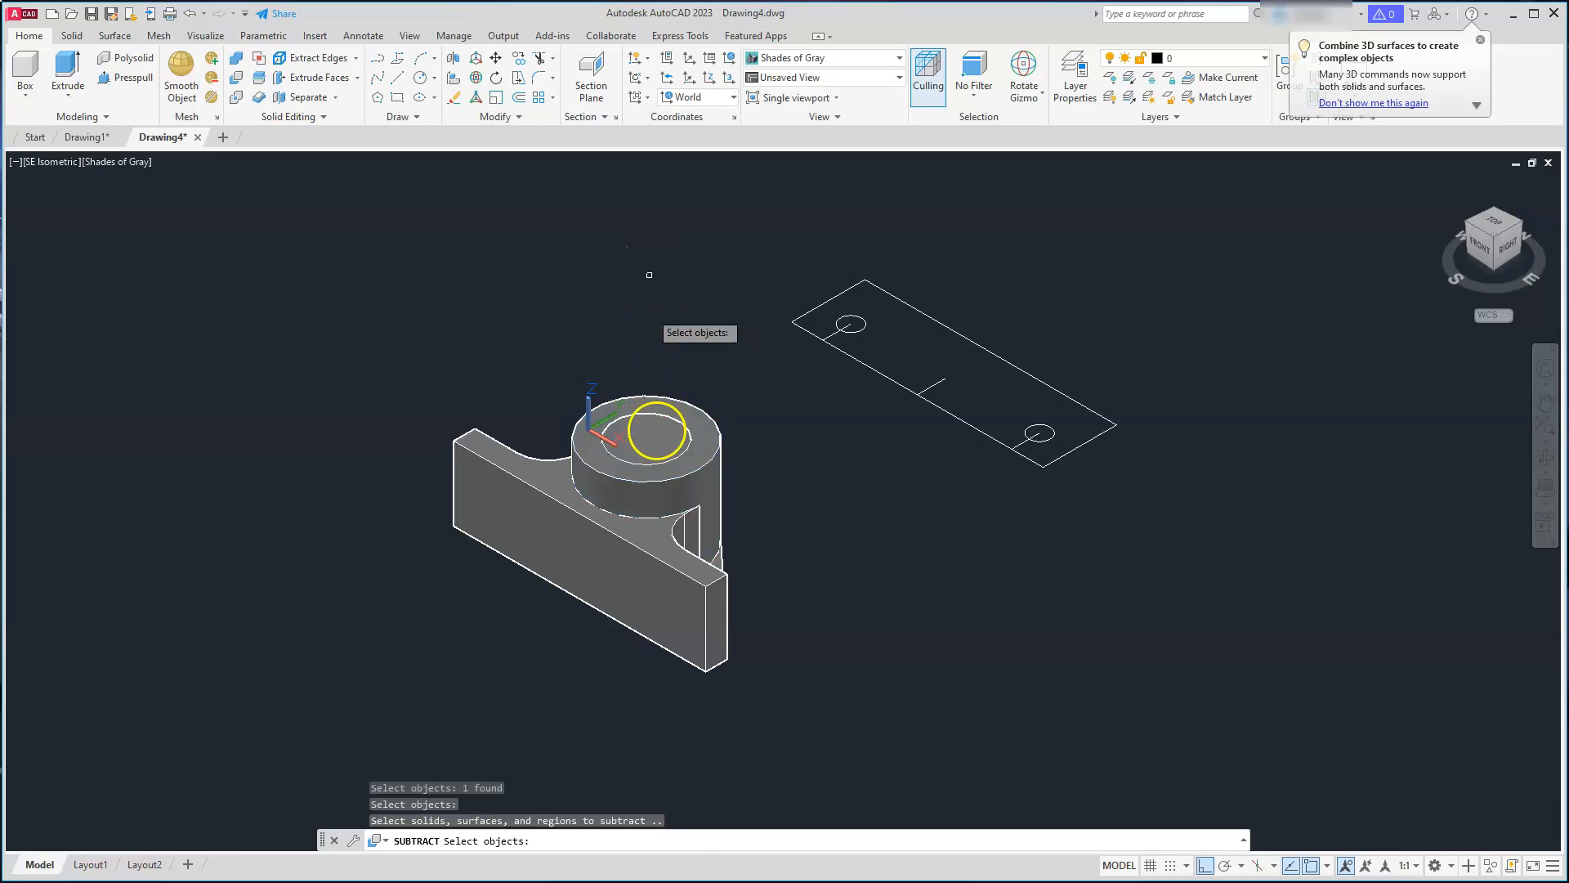
left_click(670, 446)
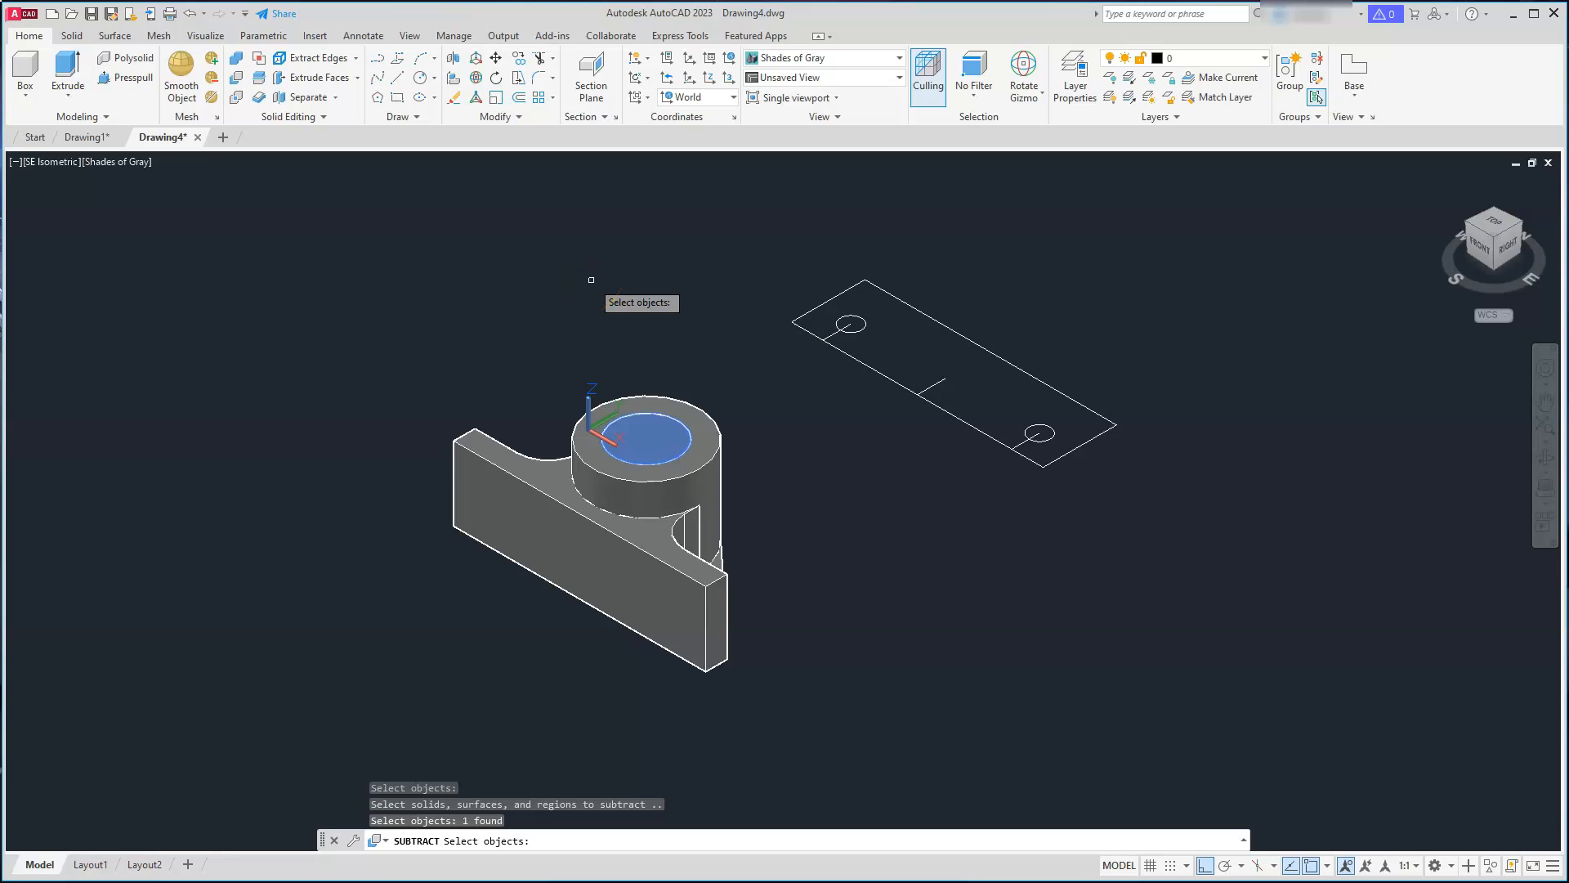
key("Return")
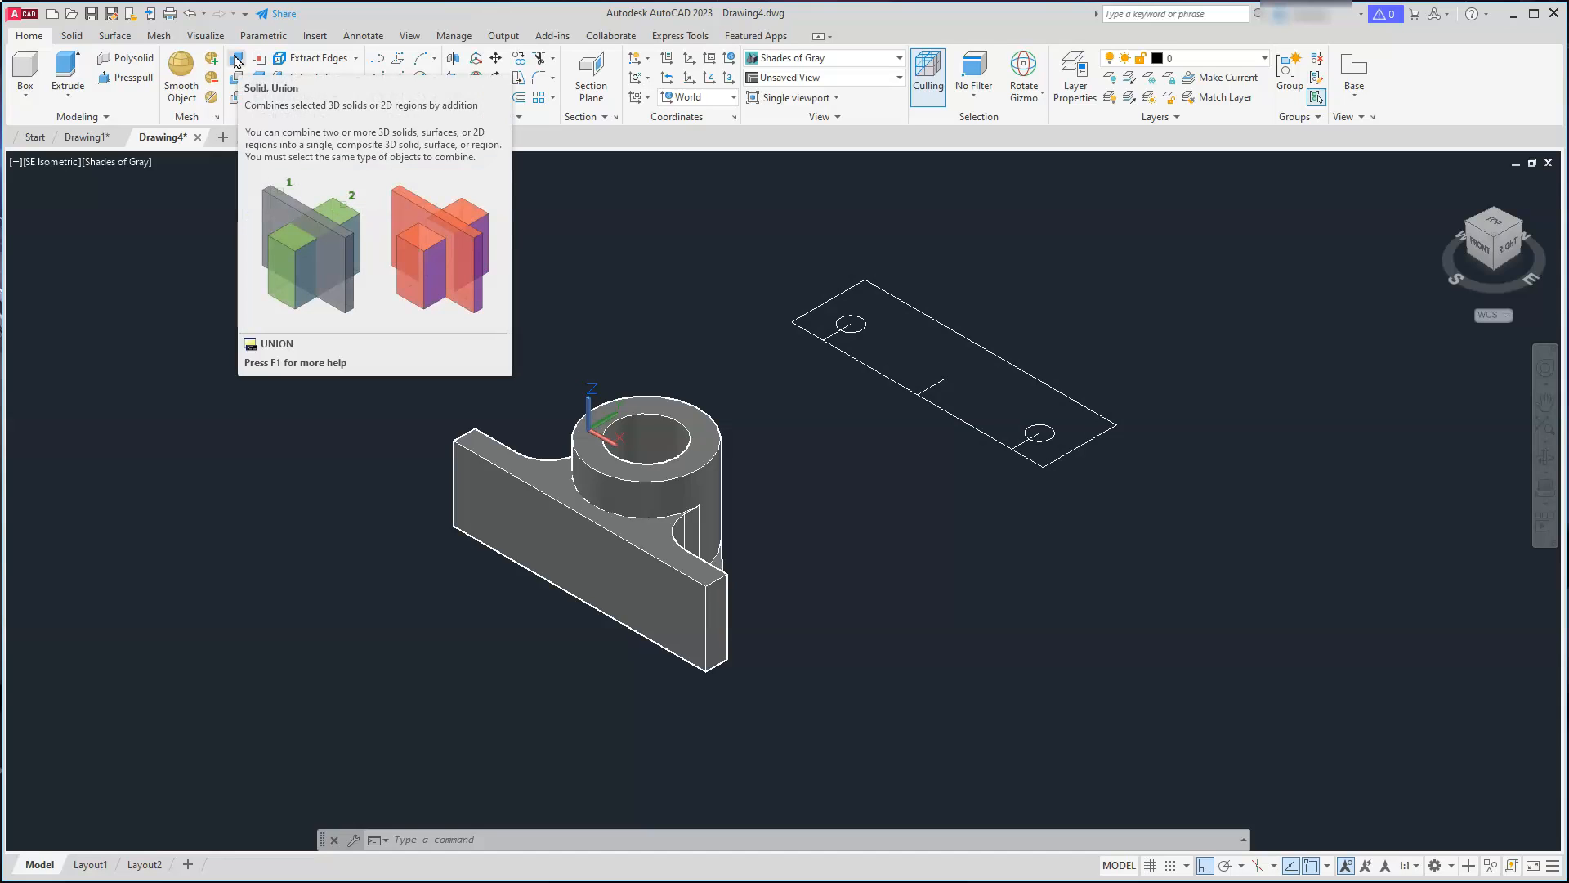
Step: Union the base, both ribs and the hollow cylinder into a single solid
left_click(237, 61)
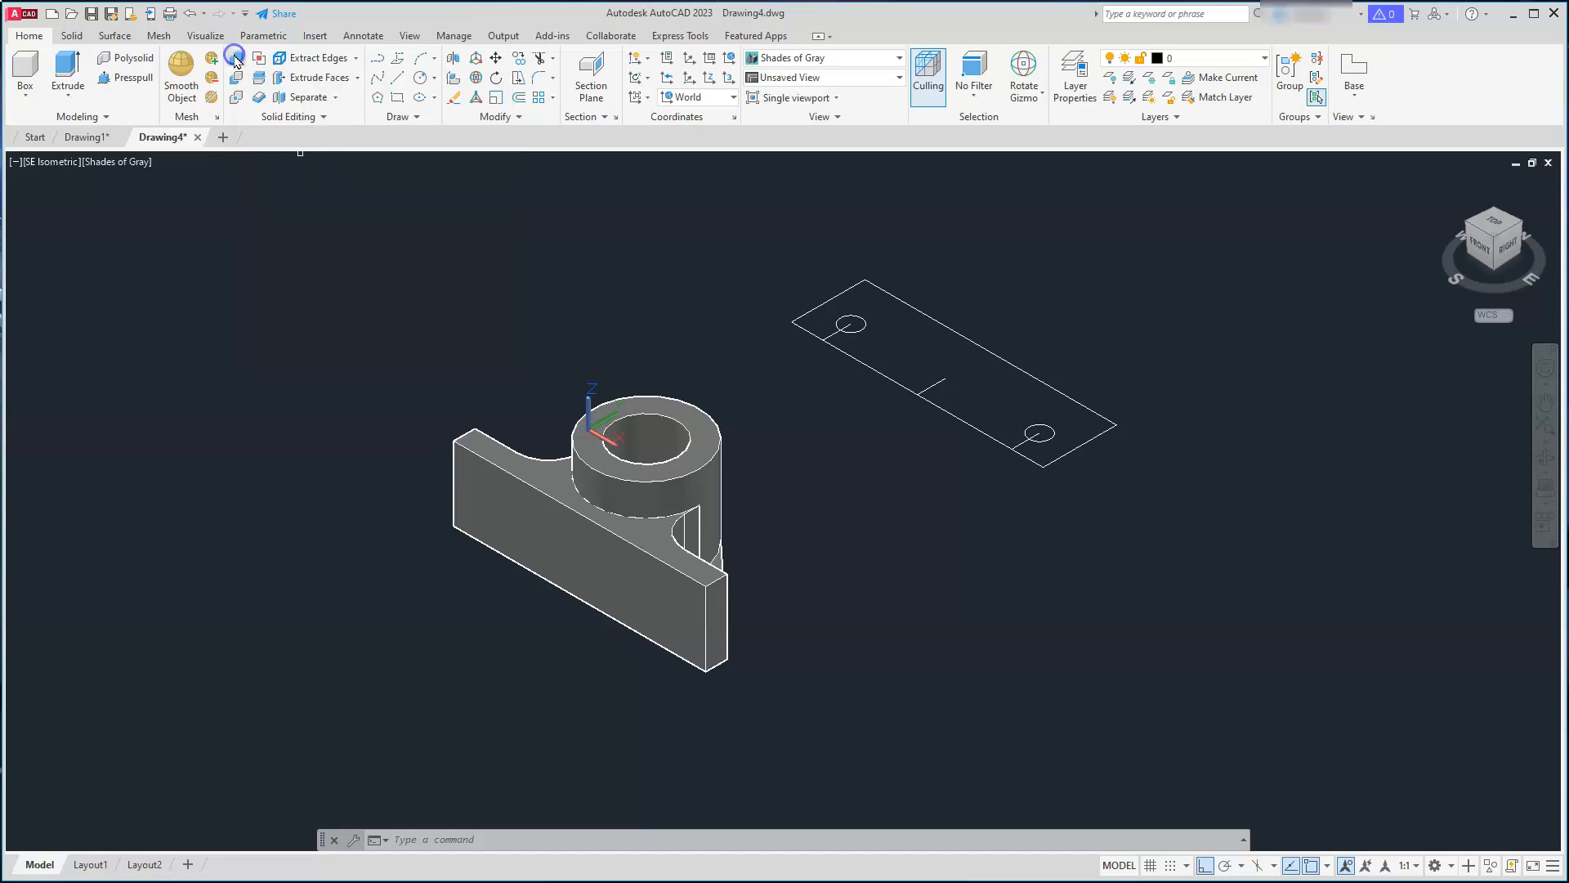
left_click_drag(344, 355, 806, 729)
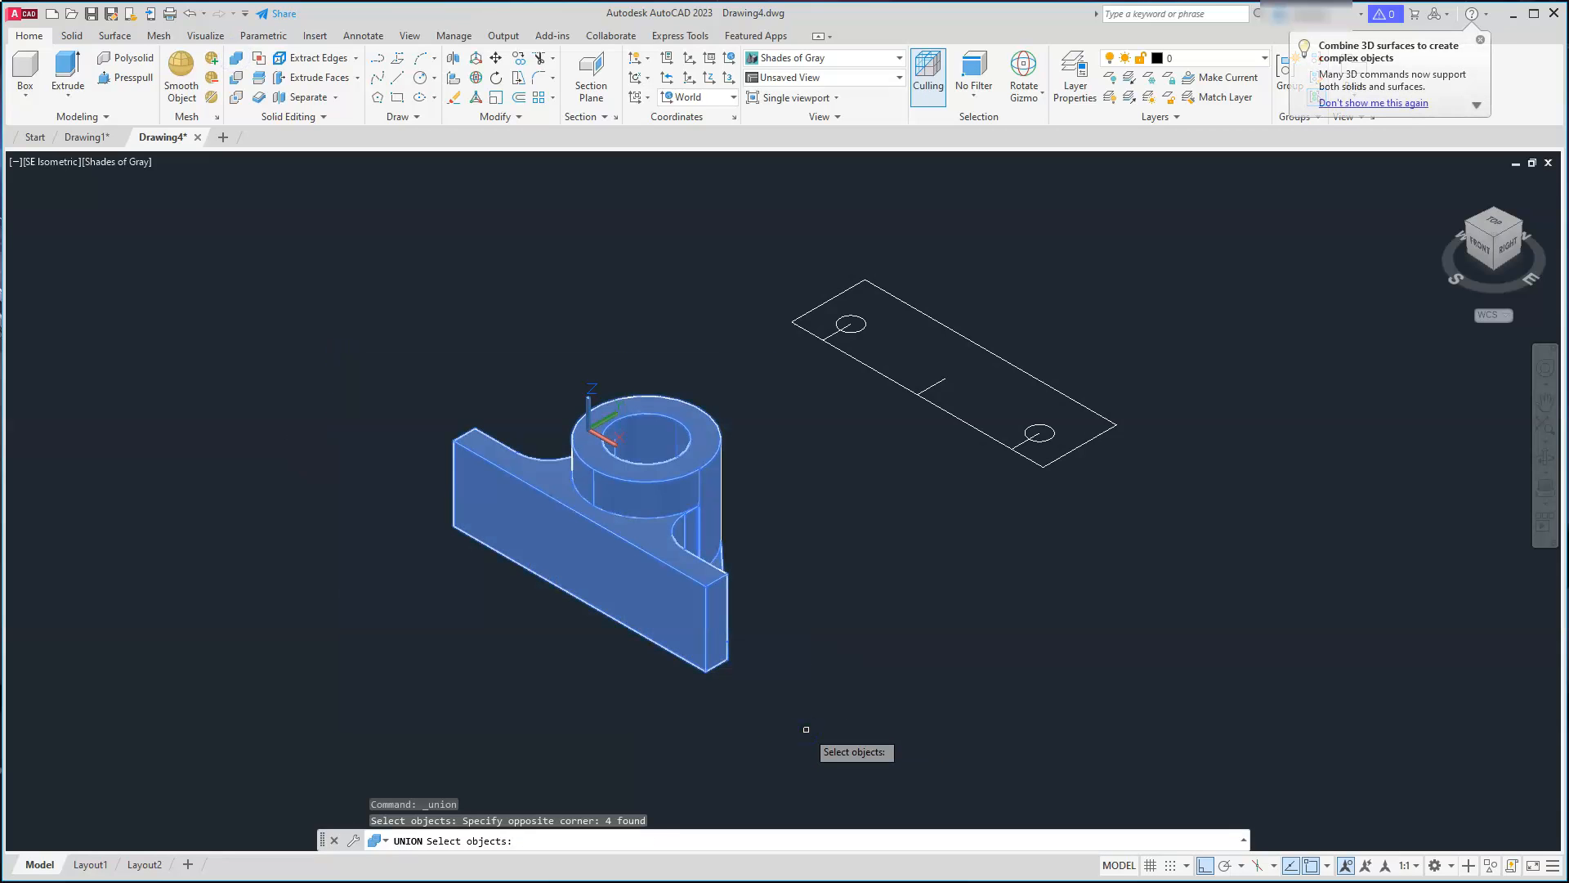
key("Return")
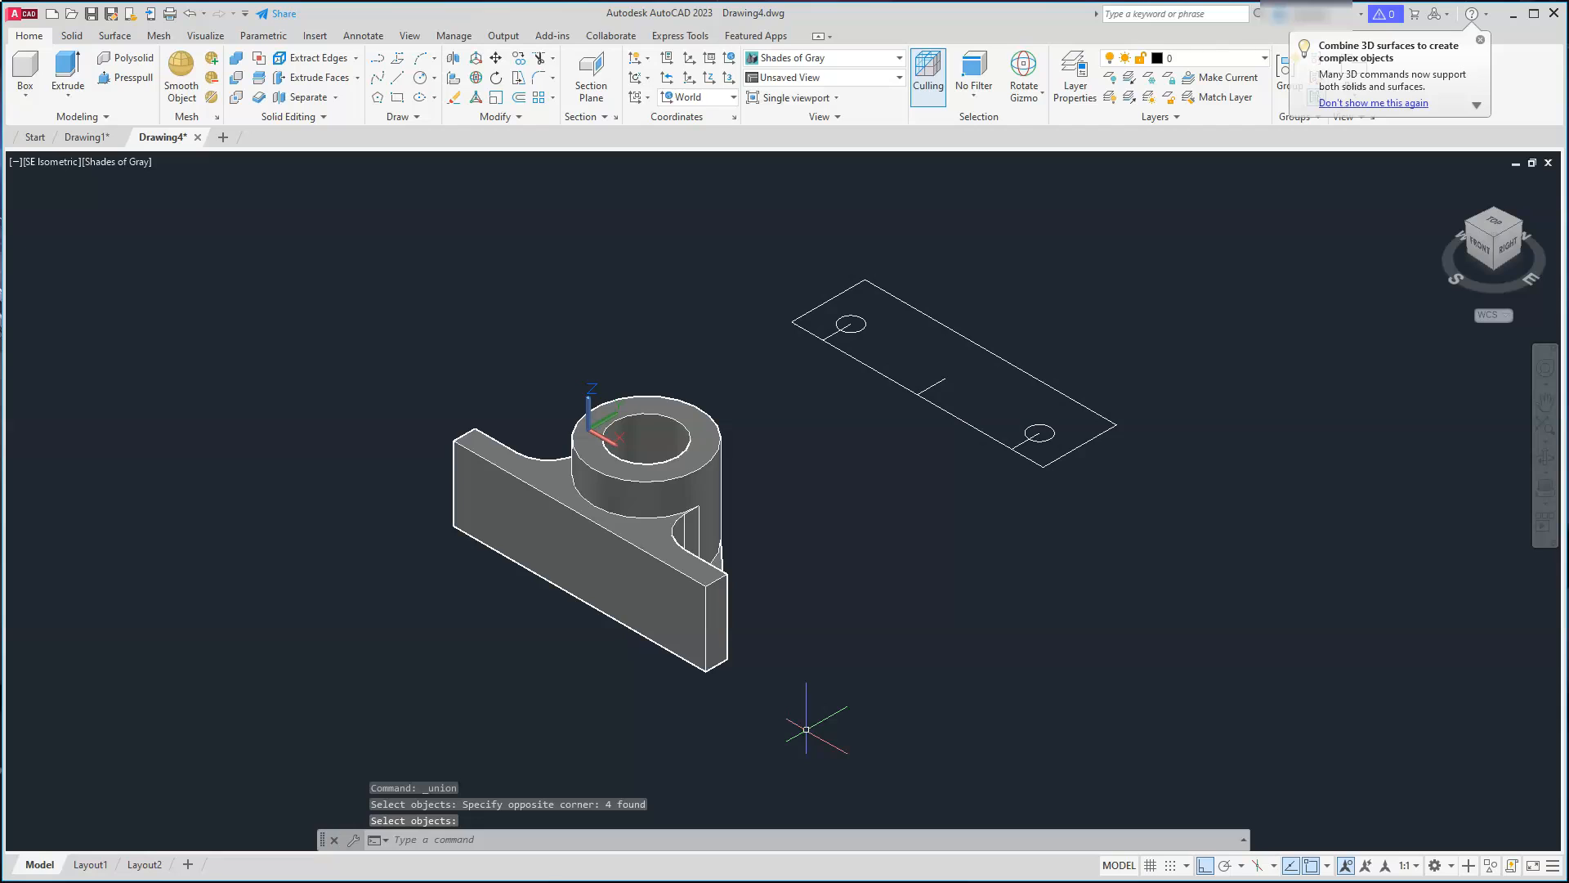
left_click(714, 586)
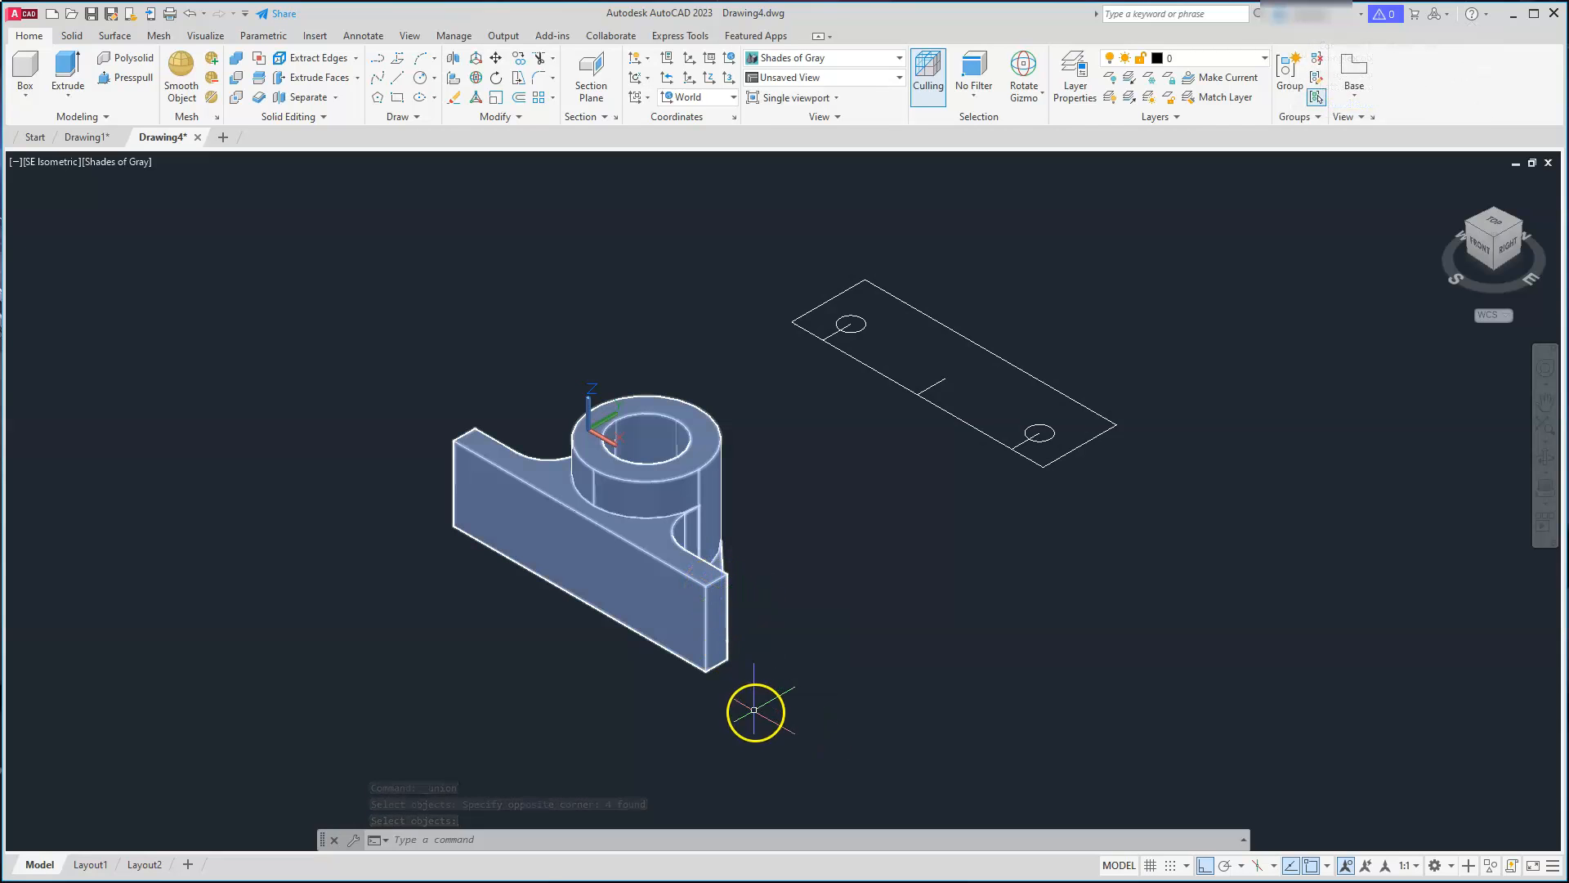
key("Escape")
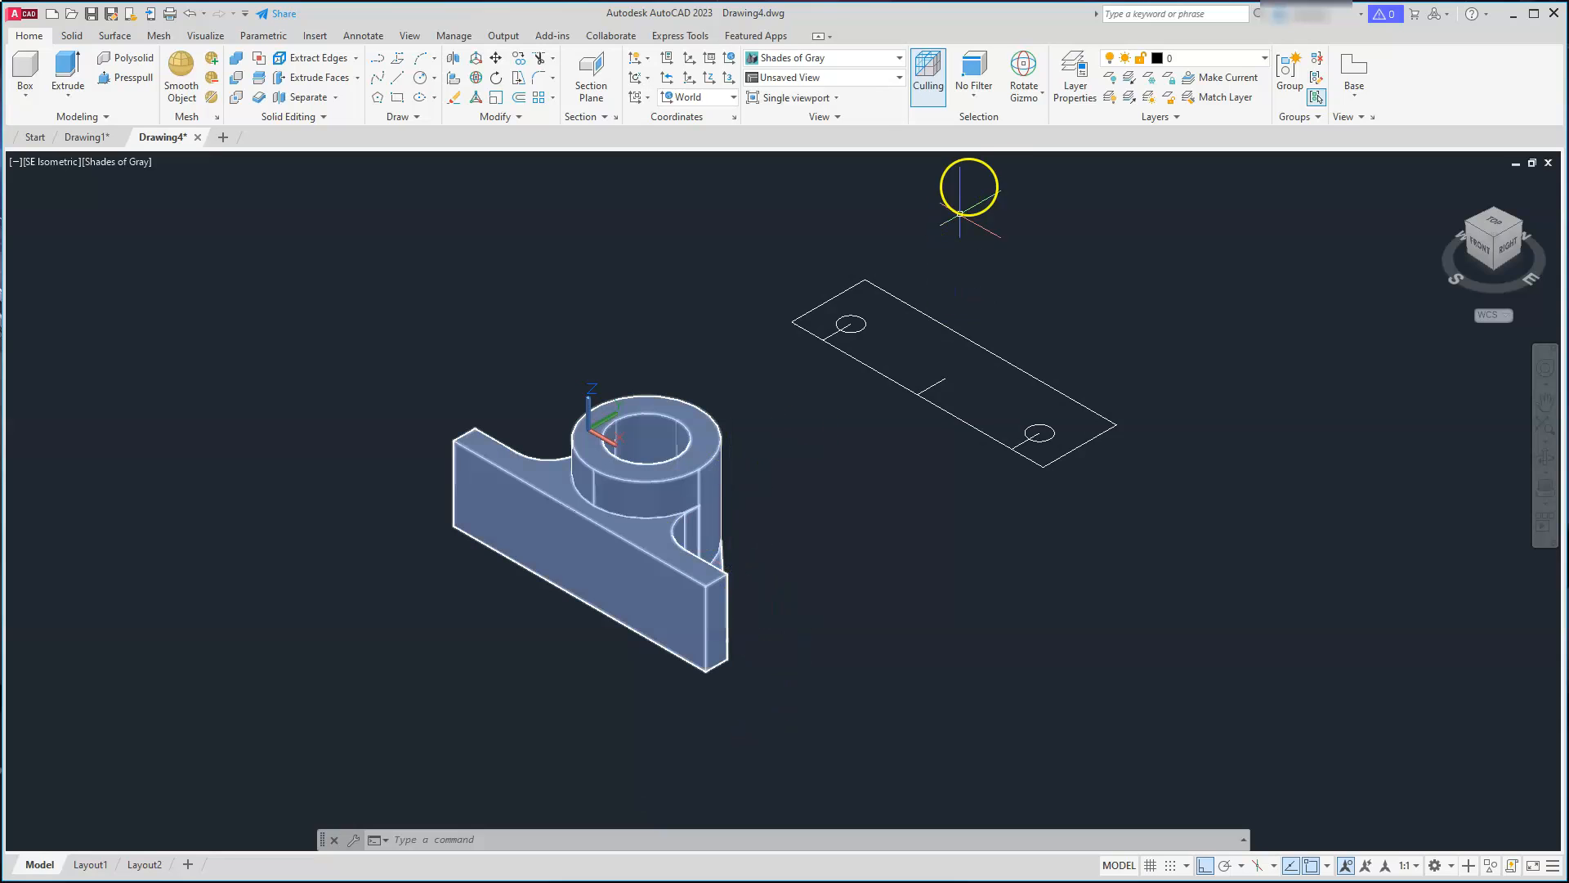
Step: Make Rotate Gizmo the default gizmo and set the visual style to Wireframe
left_click(1035, 98)
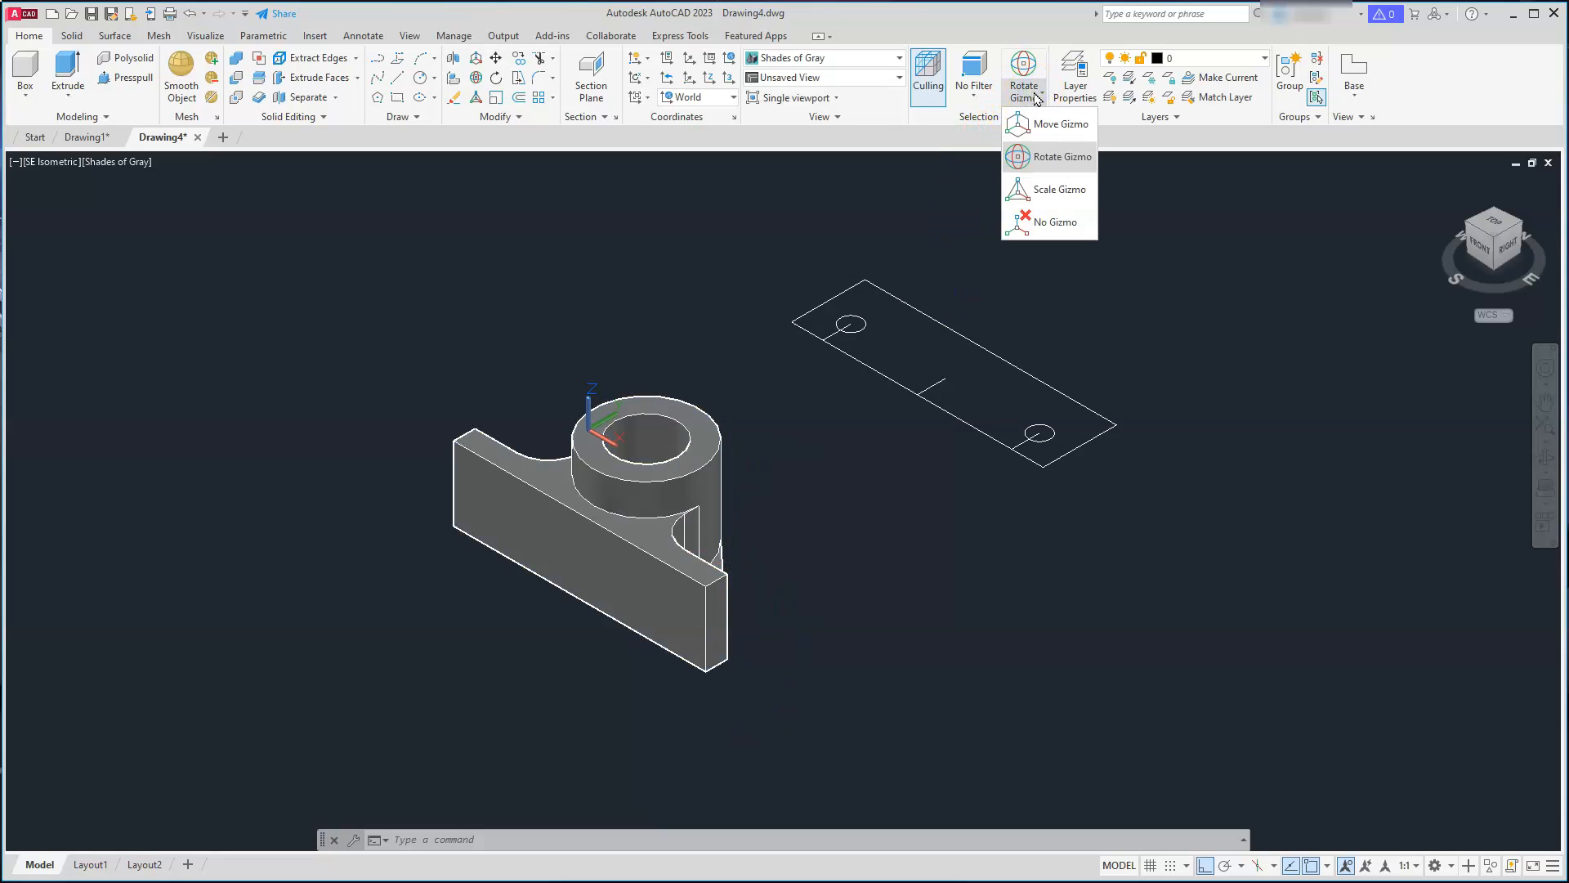
left_click(1039, 122)
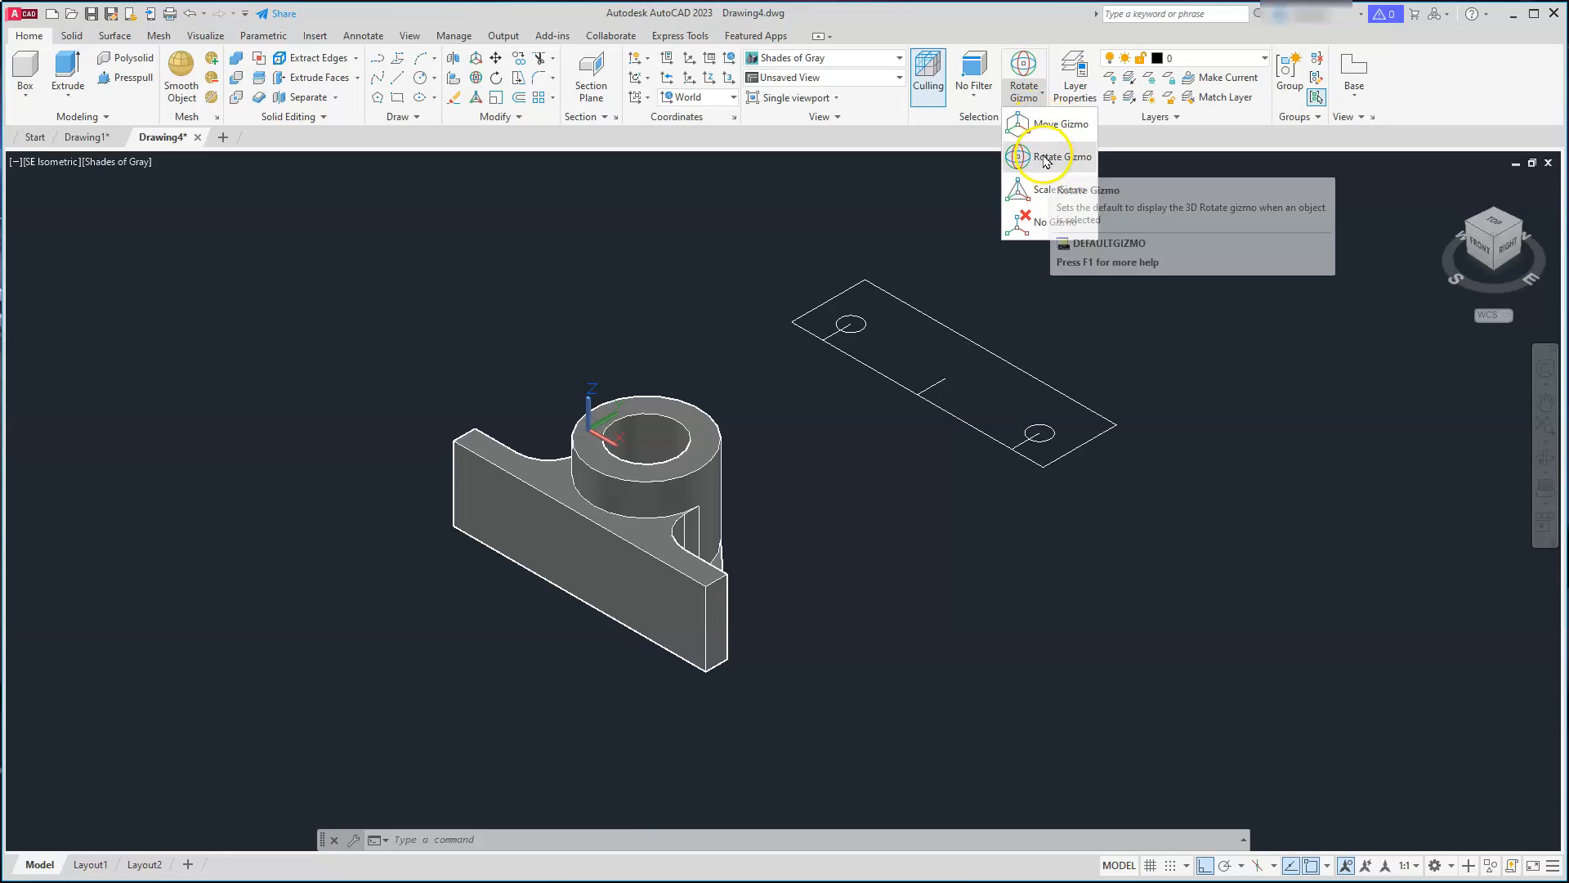
left_click(1050, 156)
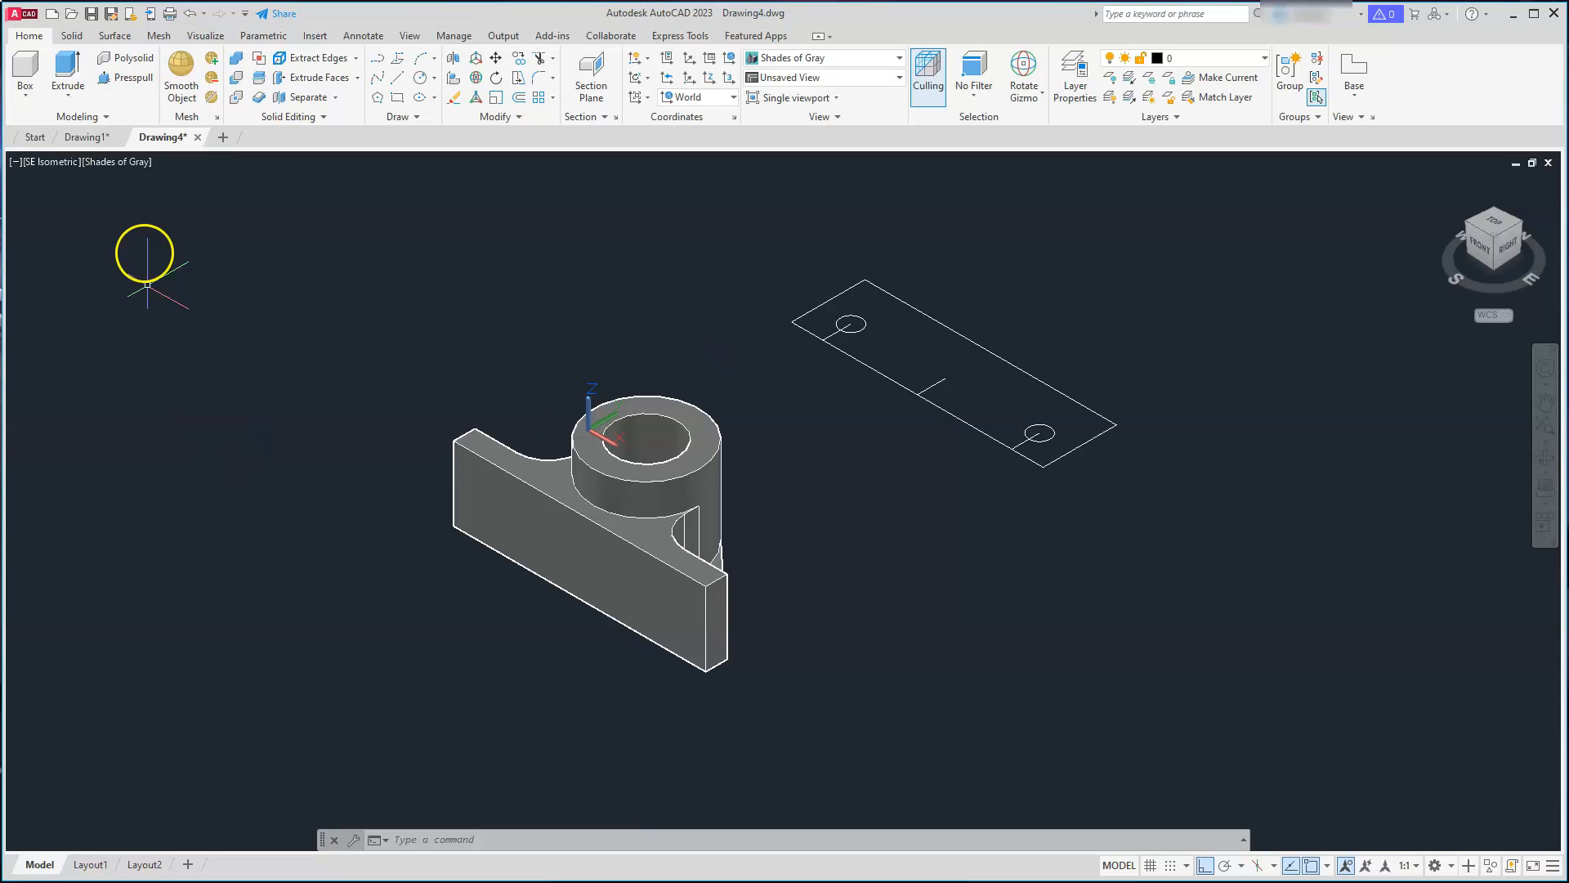
left_click(122, 166)
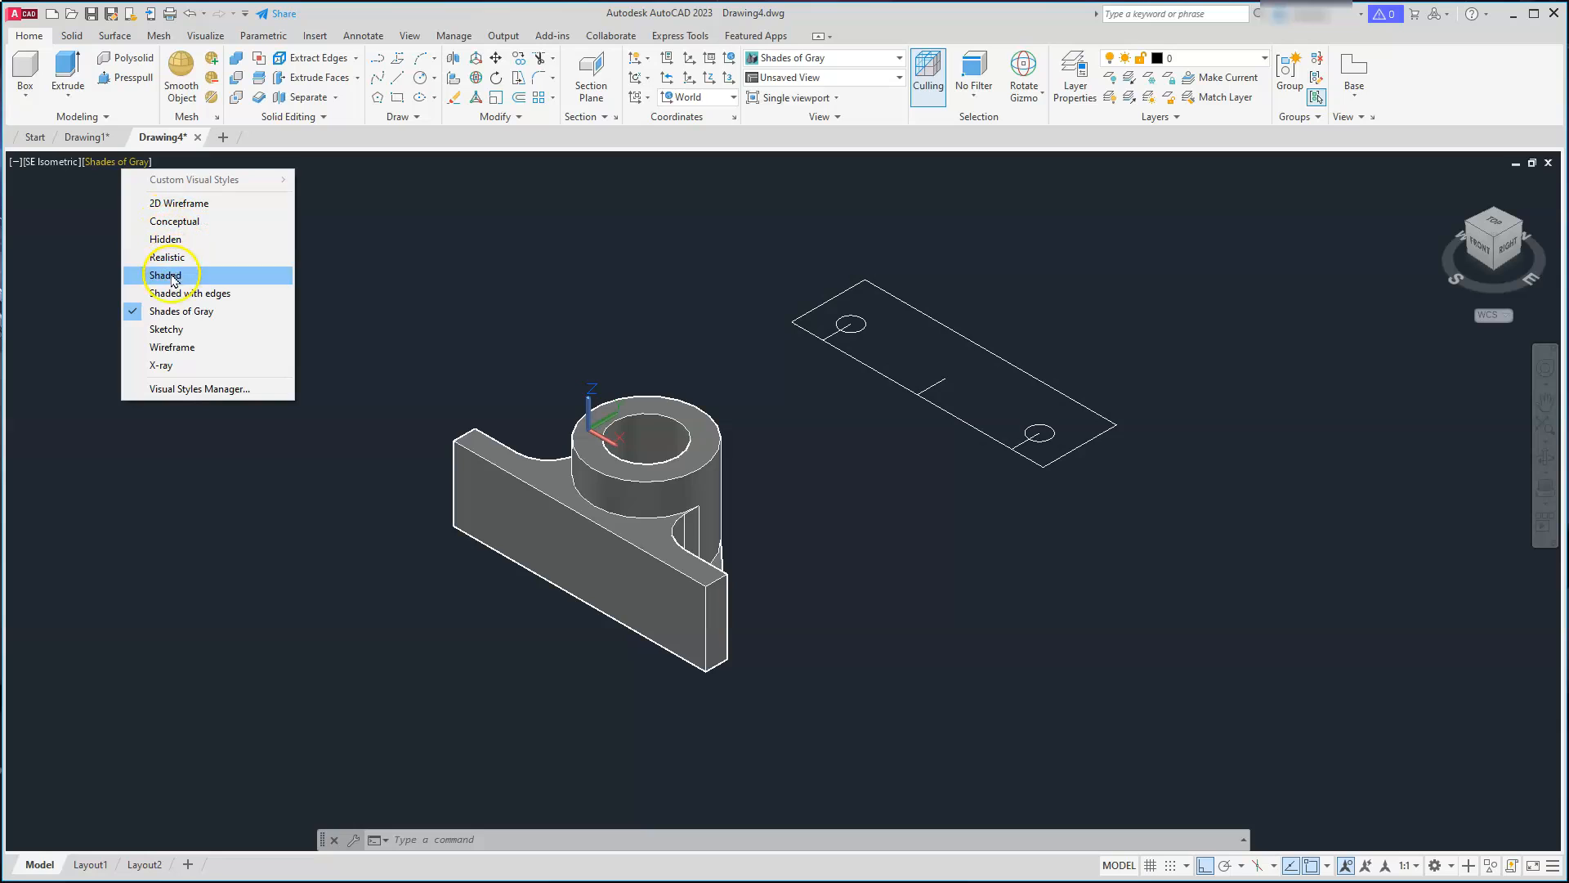
left_click(194, 349)
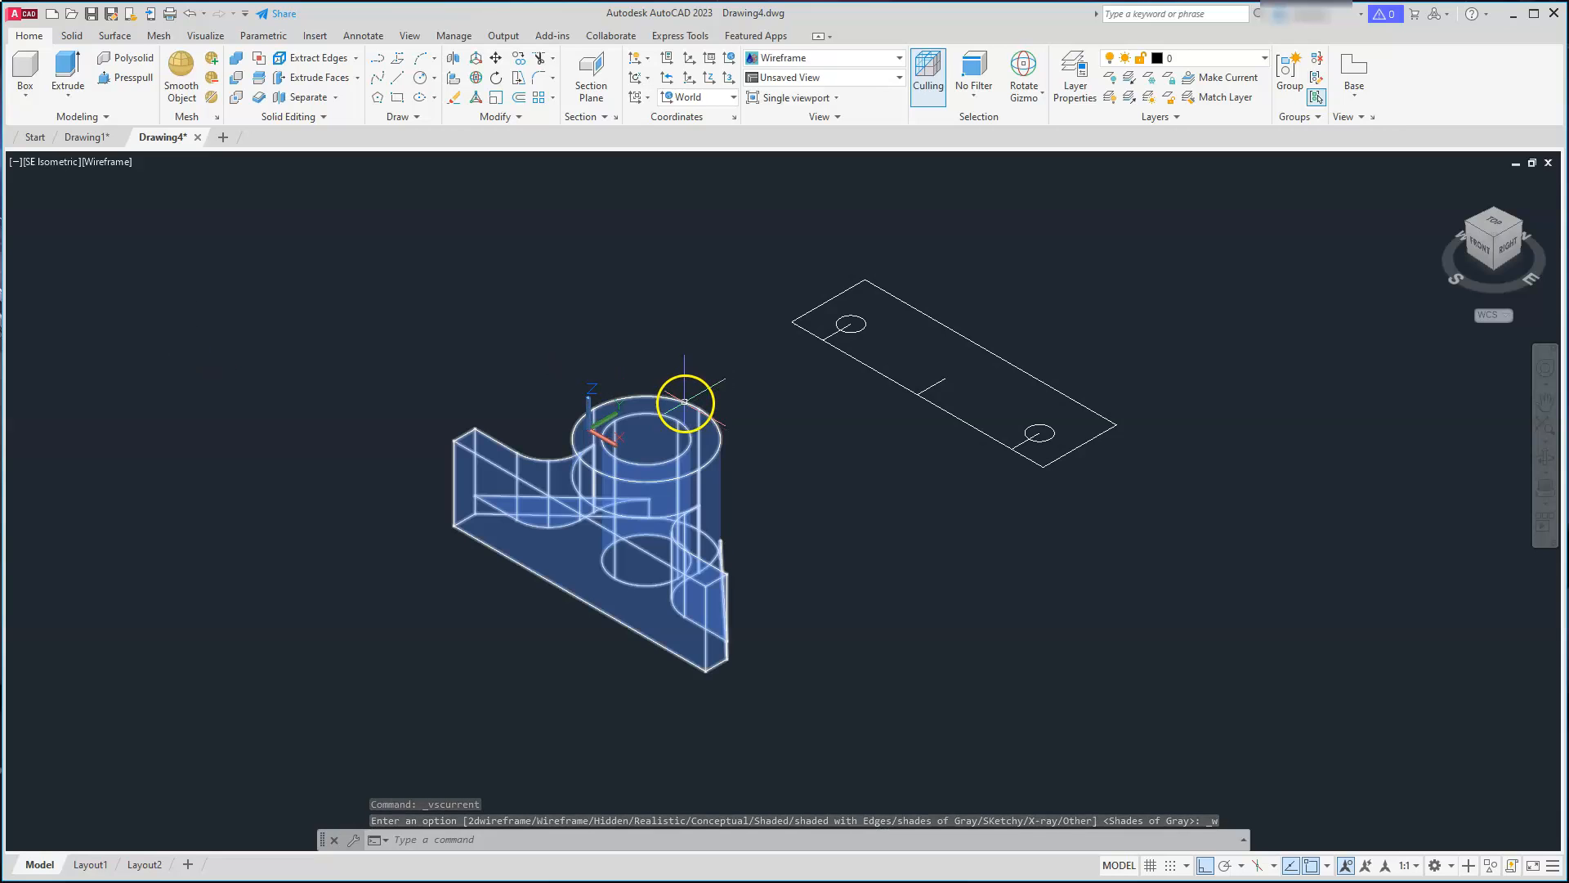
Step: Rotate the bearing solid 90 degrees about the X axis with the rotate gizmo so its base lies flat
left_click(643, 467)
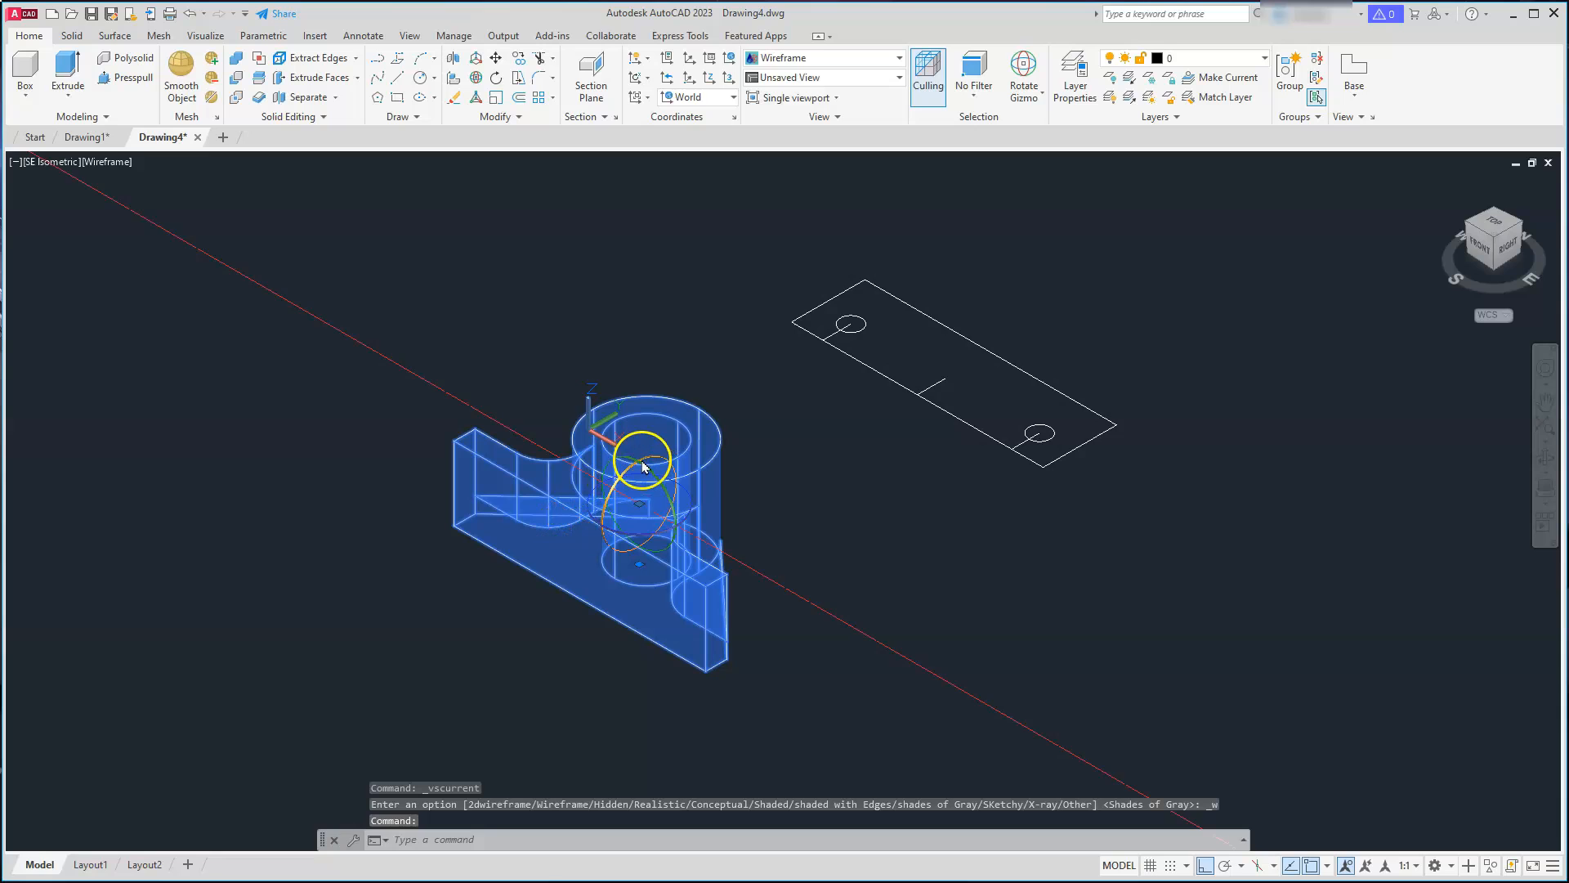
left_click(647, 462)
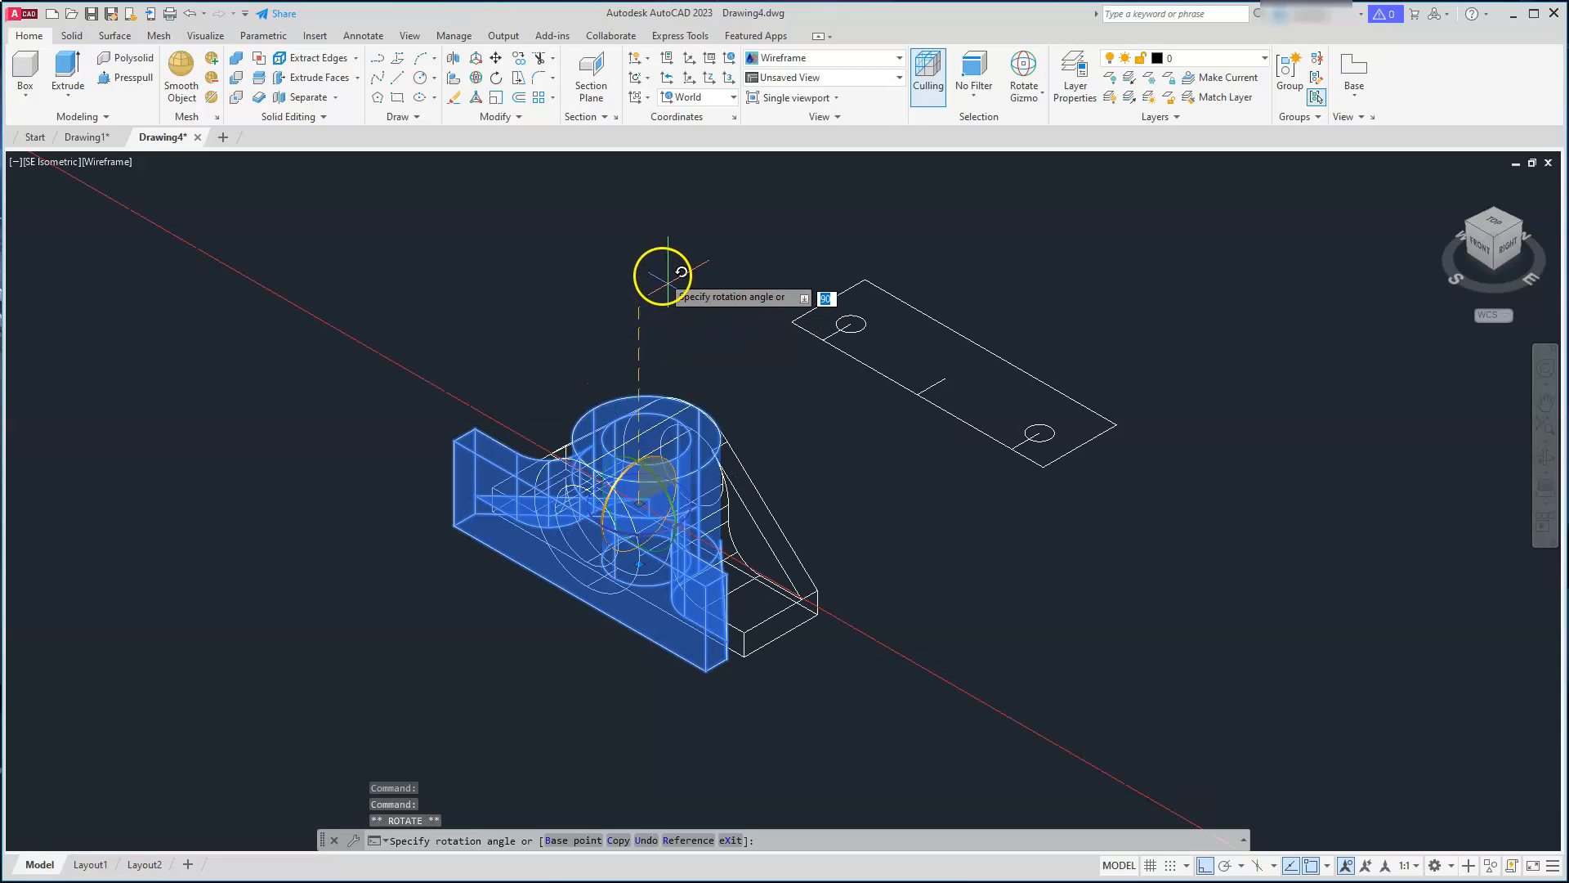
type("90")
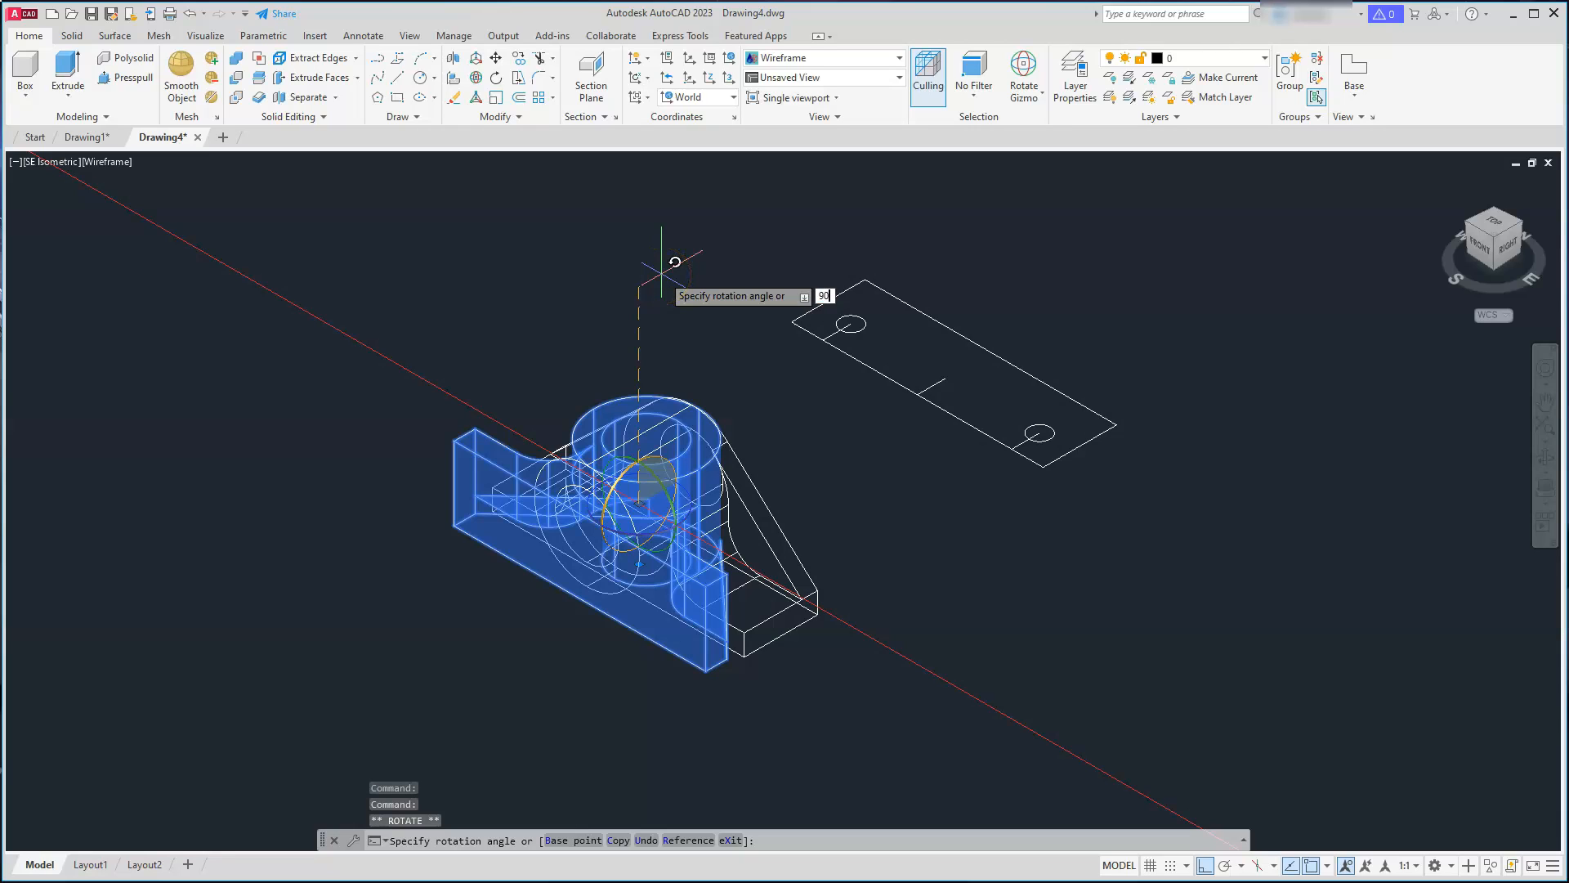
key("Return")
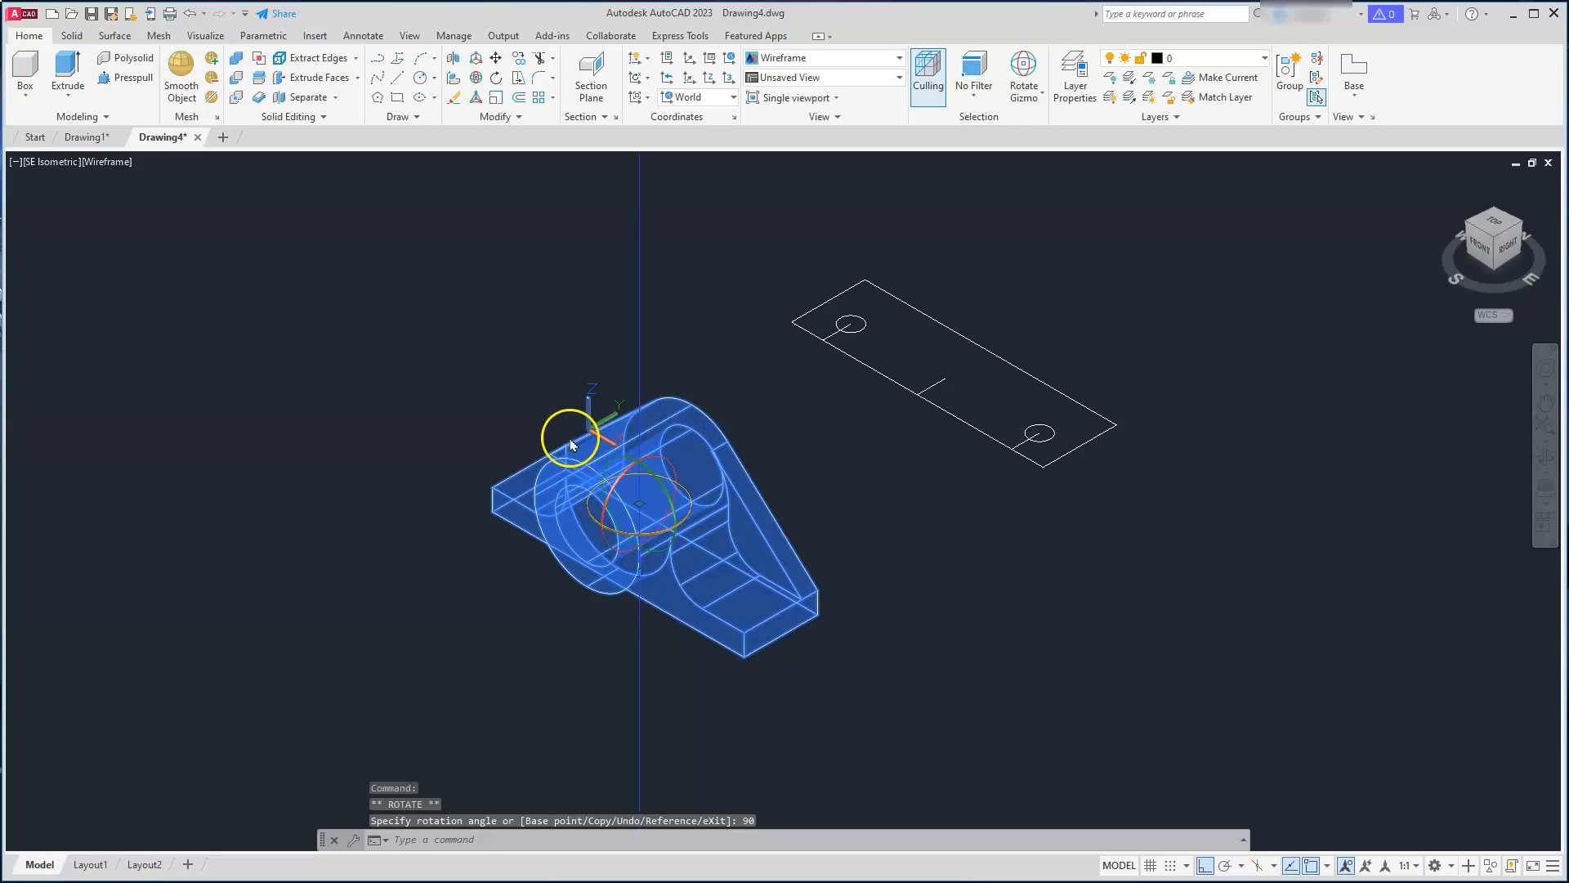
key("Escape")
key("Escape")
key("Escape")
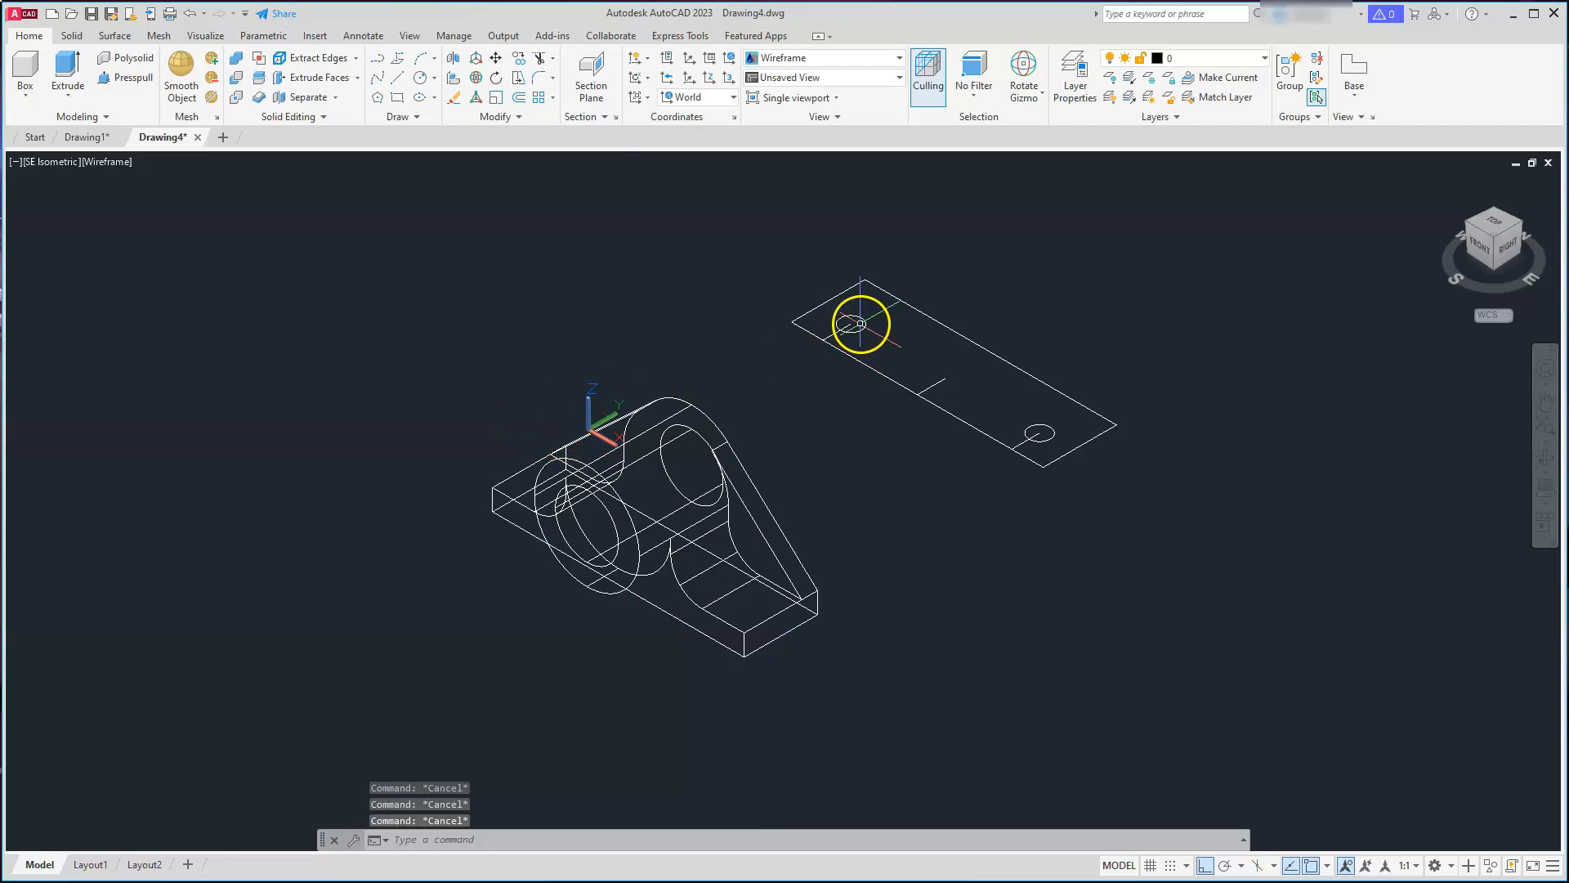
Step: Move the two small circles from the top view's front corner to the matching upper corner of the solid's base
left_click(864, 325)
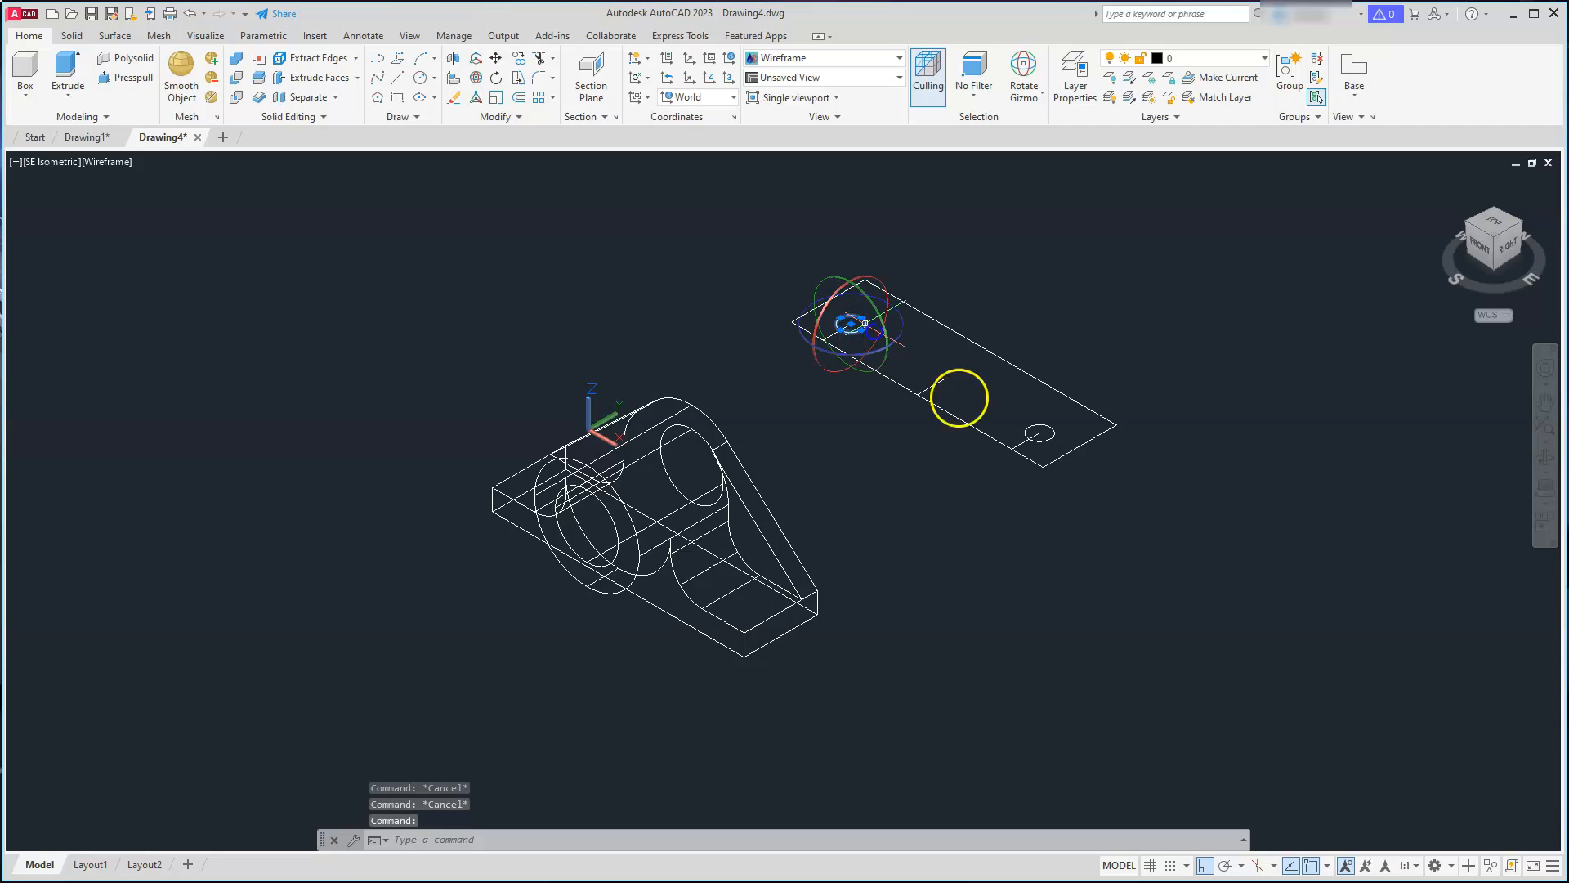
left_click(1050, 427)
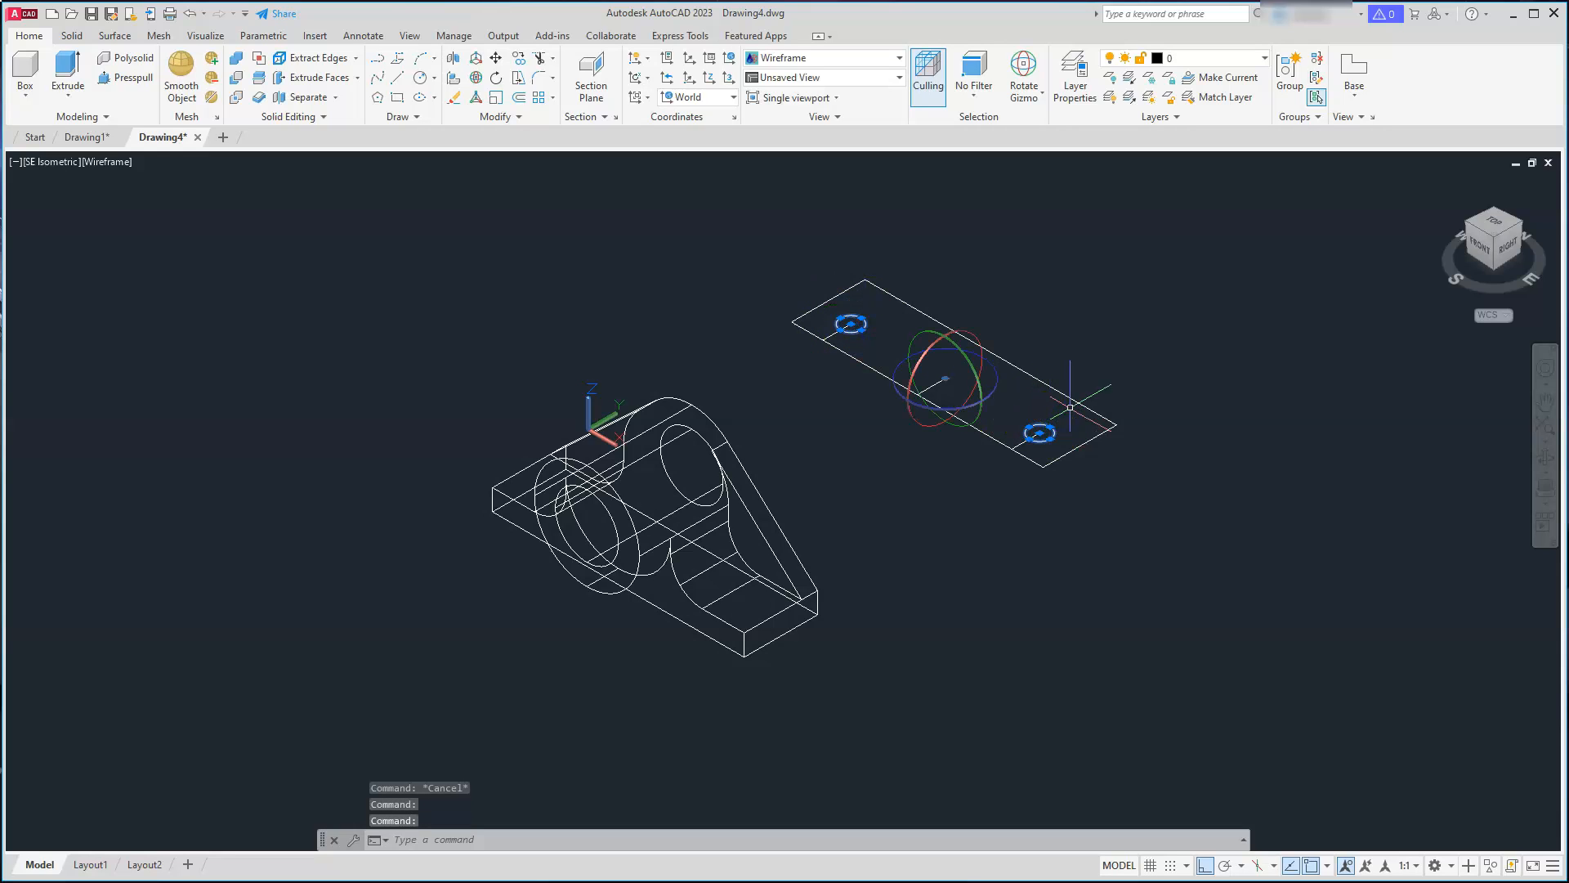
key("Return")
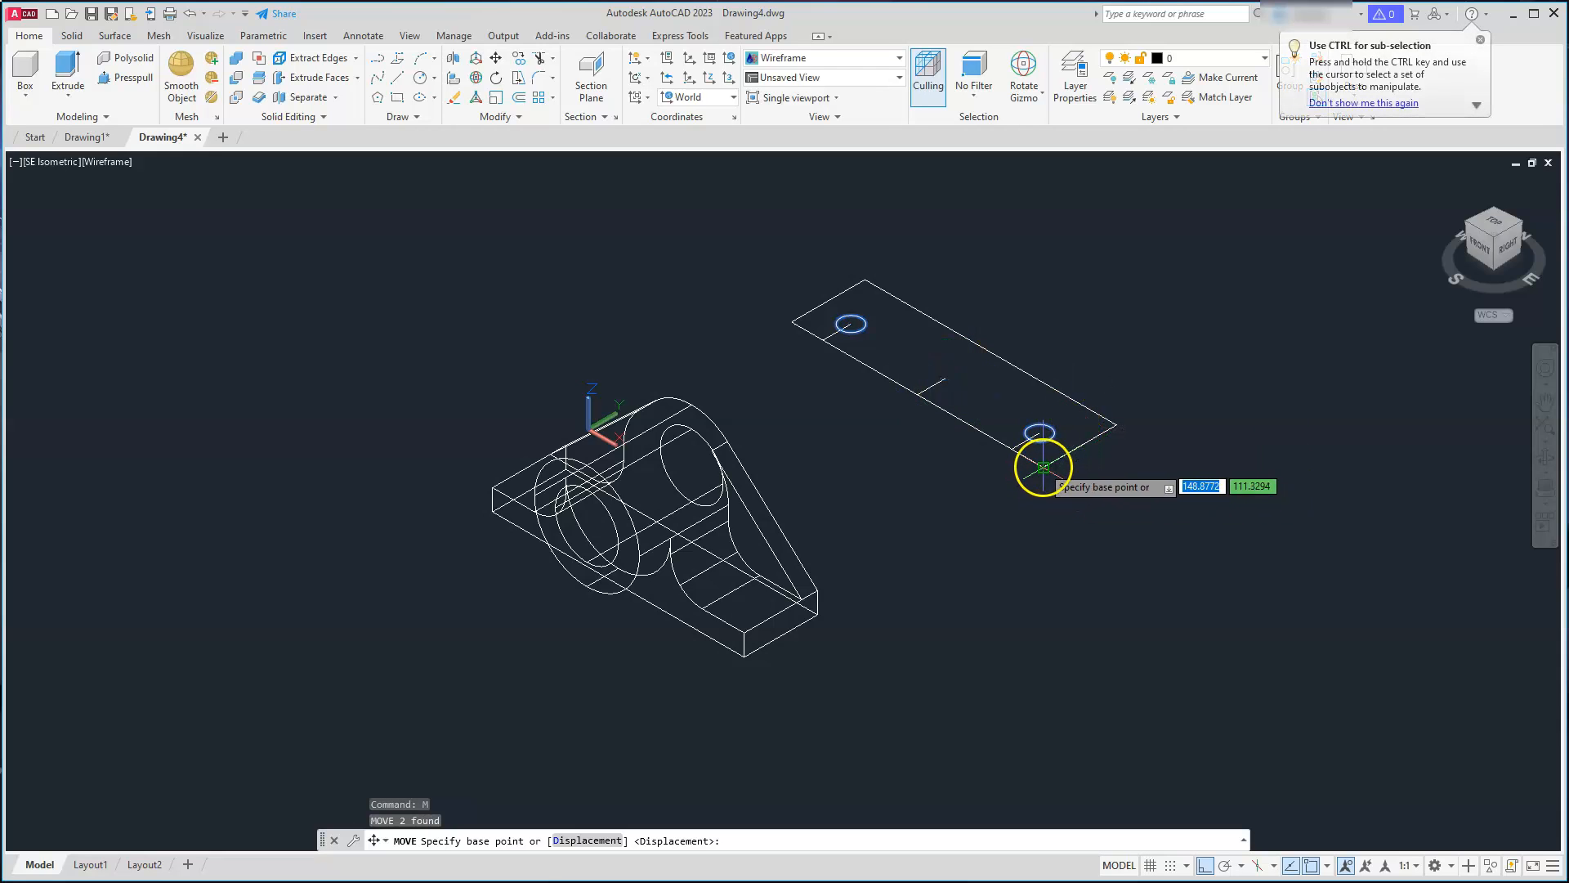
left_click(1043, 467)
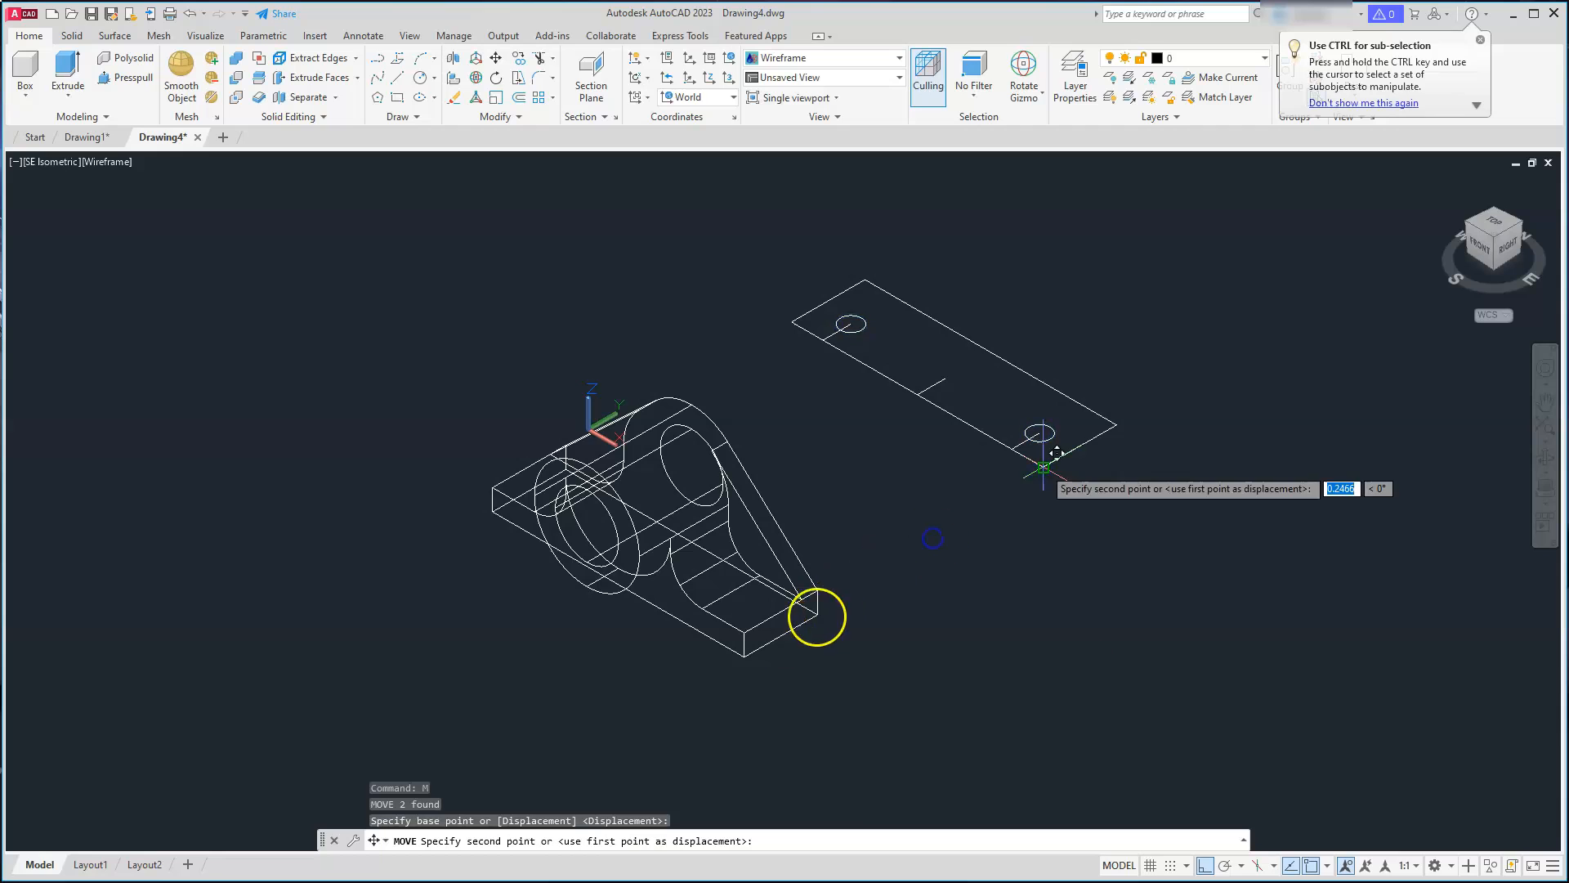
left_click(745, 632)
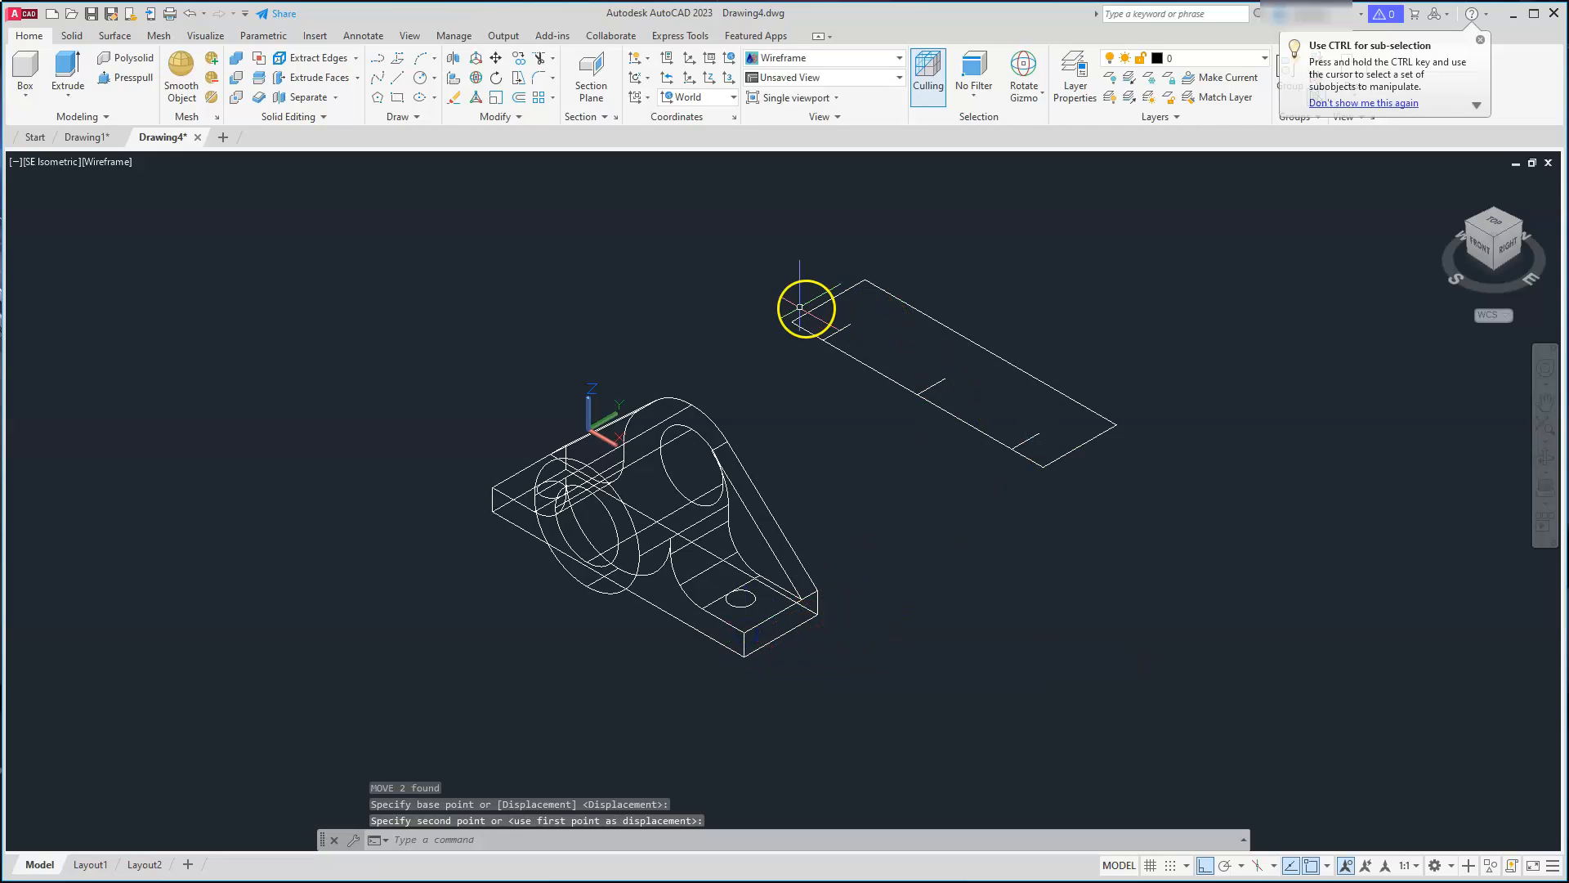
Step: Delete the remaining top-view rectangle and its three short centre lines
left_click(768, 265)
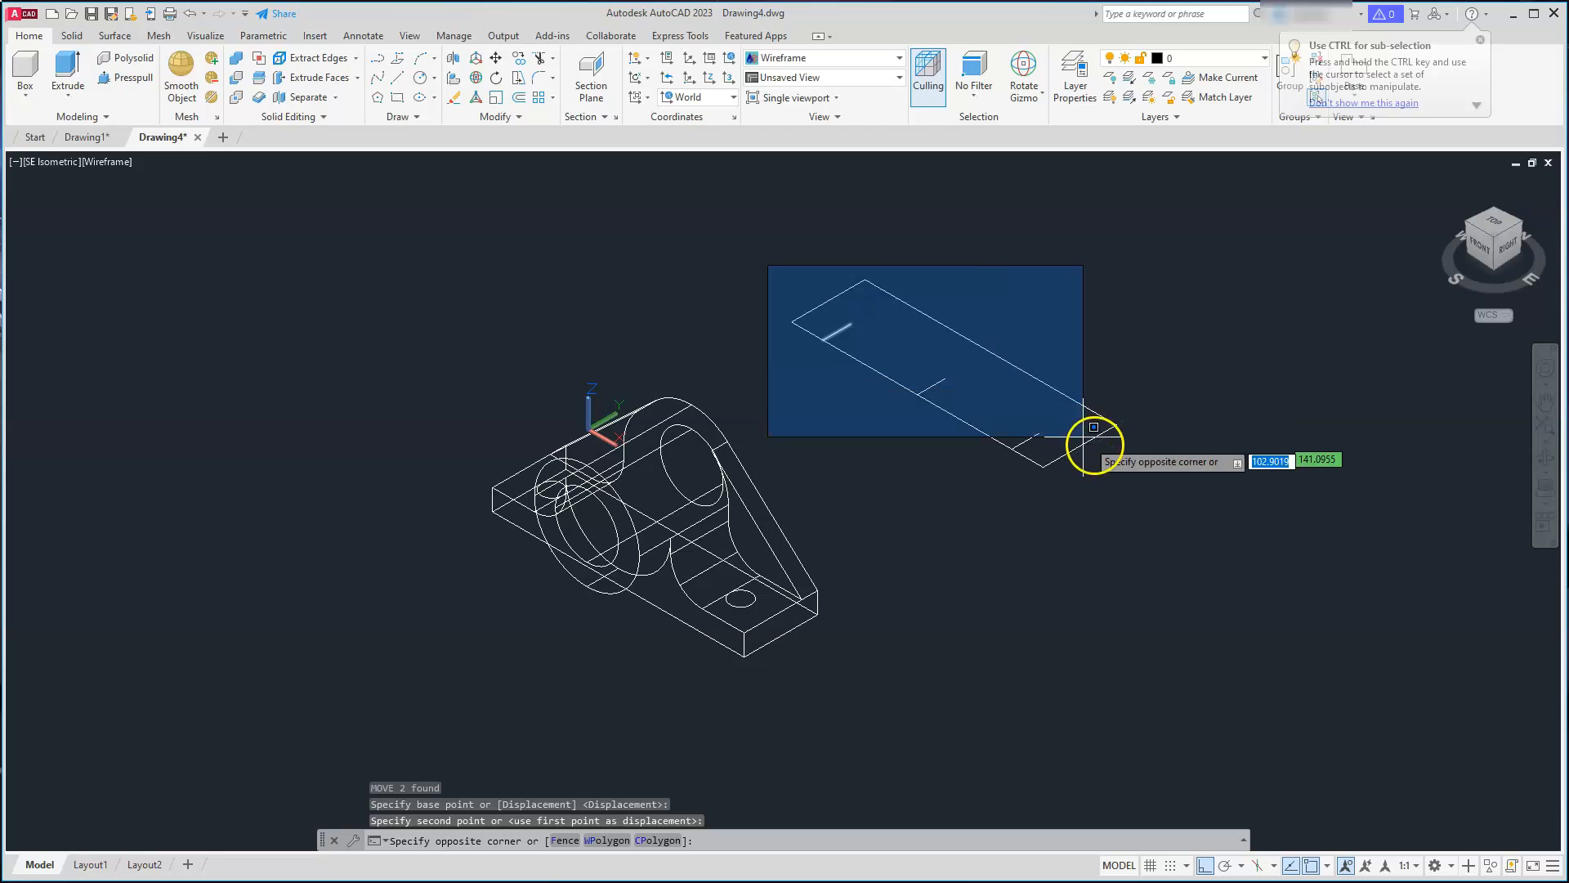
left_click(1157, 486)
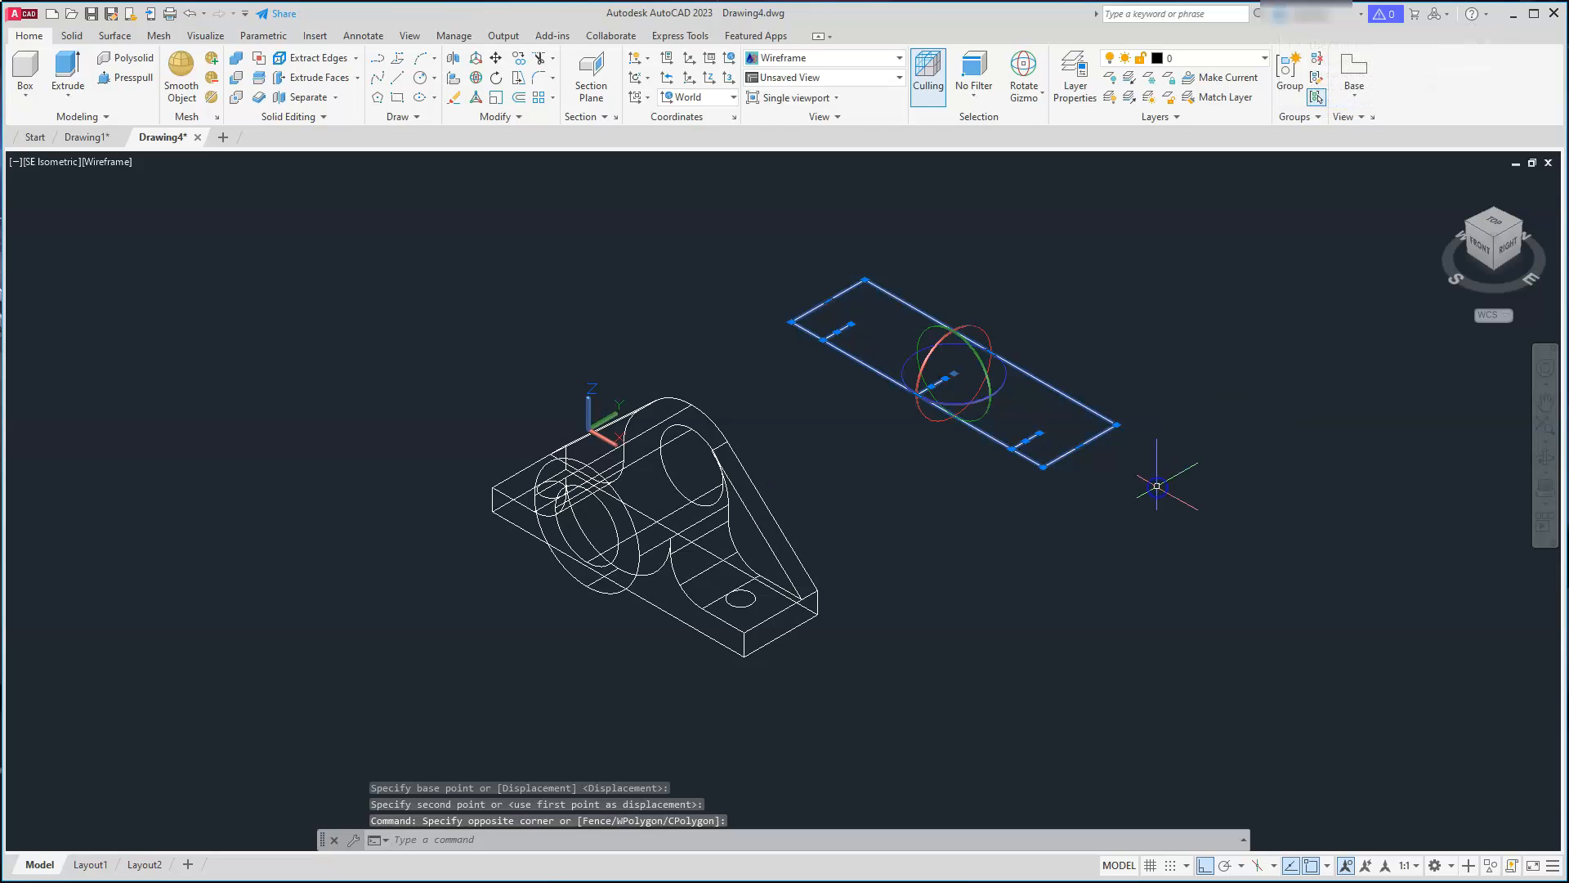
key("Delete")
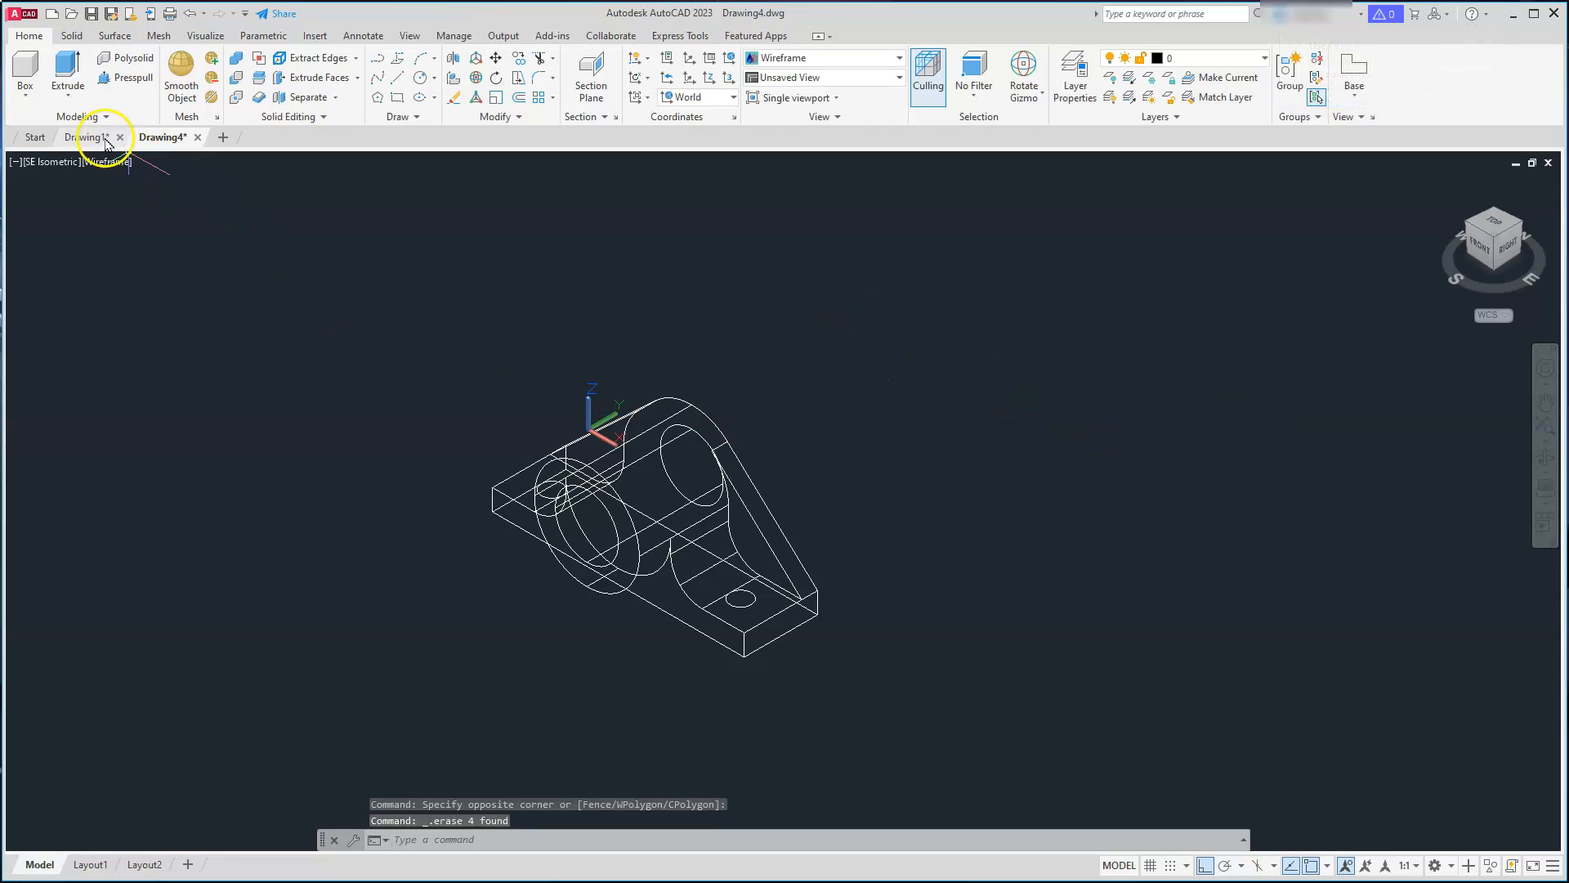
Step: Extrude the two small base circles downward so the cylinders pass well through the bearing's base
left_click(65, 84)
left_click(364, 371)
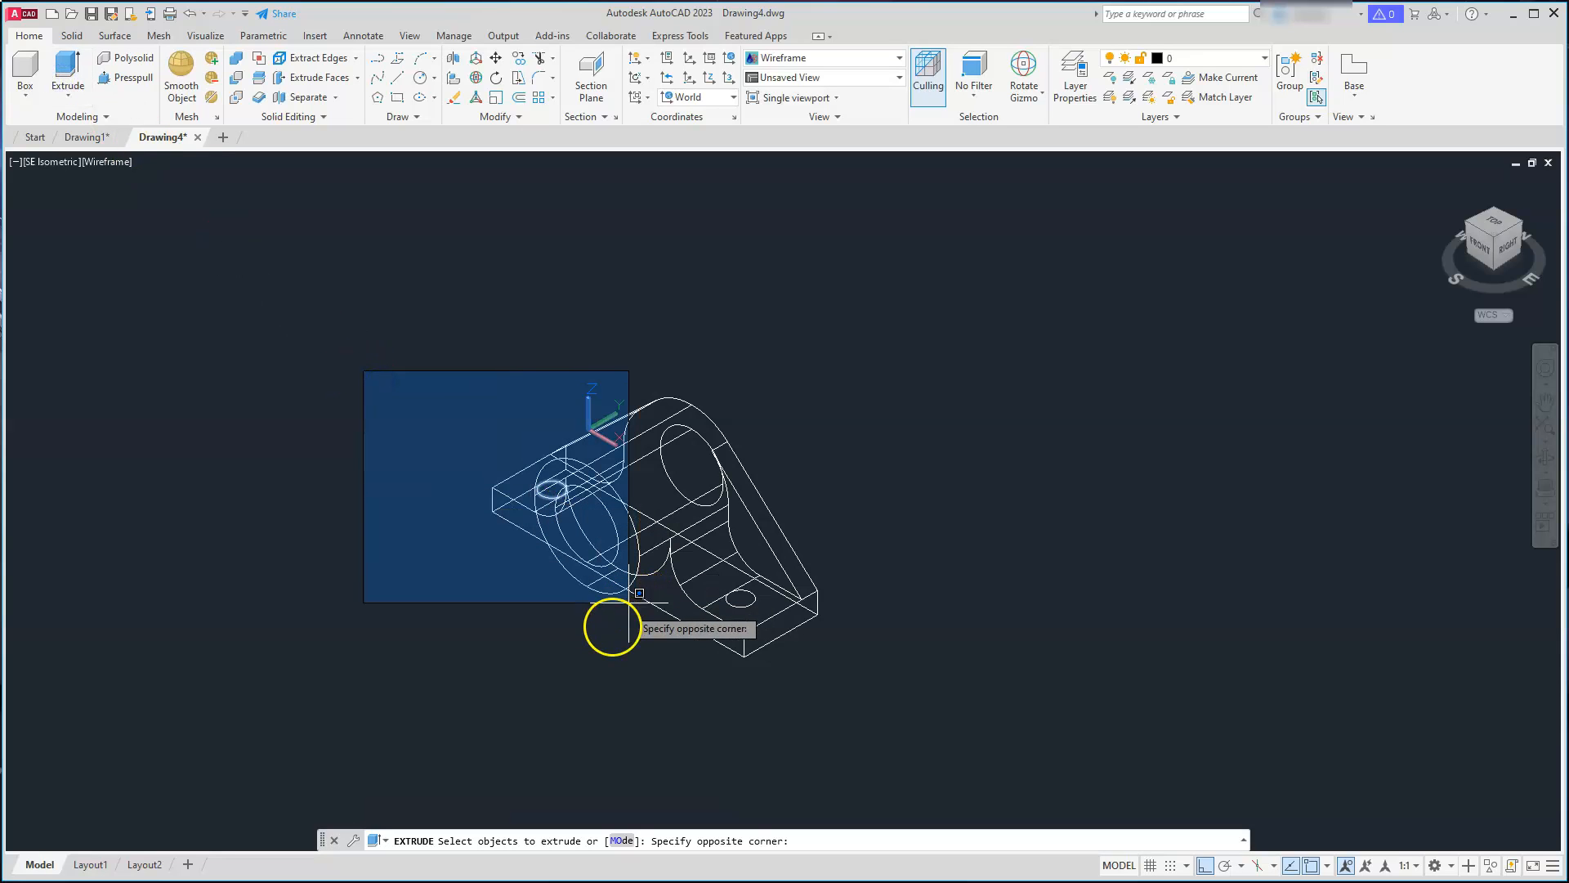
left_click(617, 638)
left_click(648, 718)
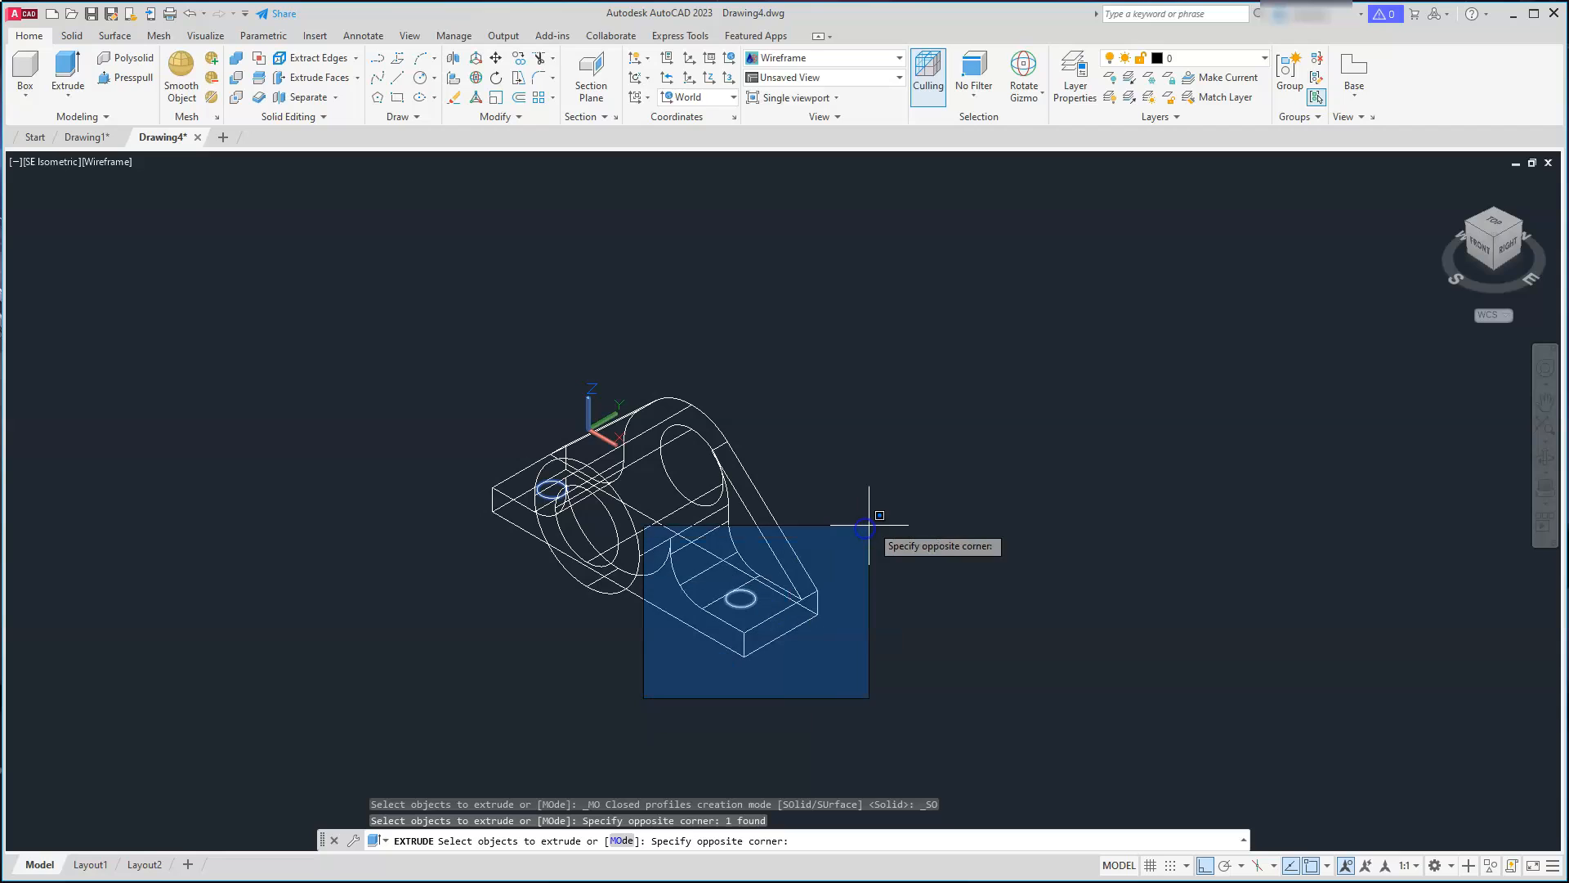
left_click(876, 519)
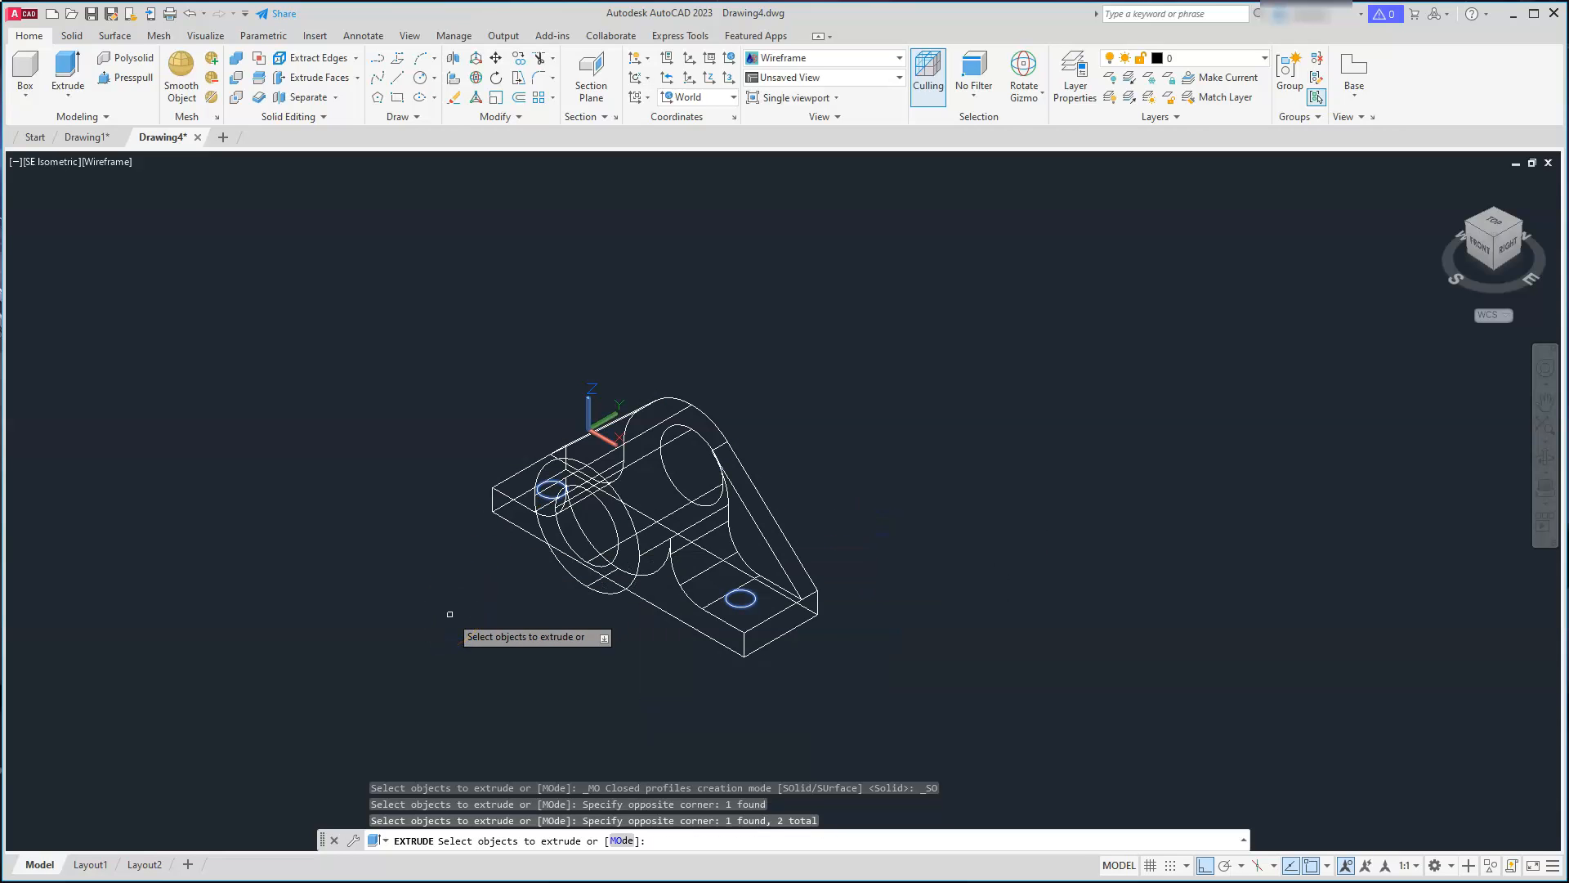
key("Return")
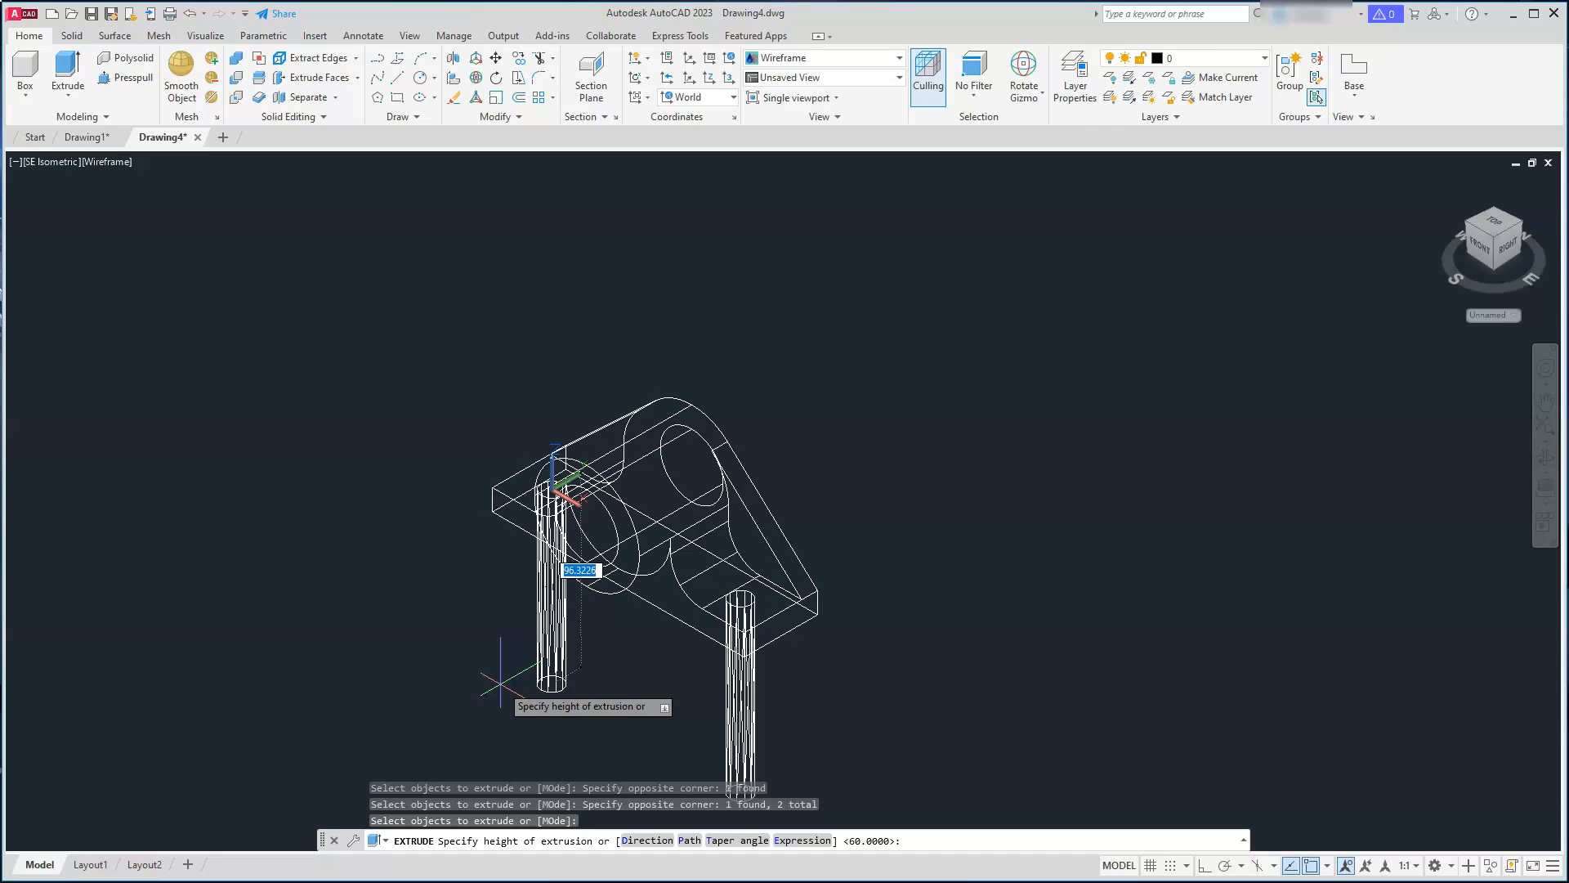
left_click(515, 710)
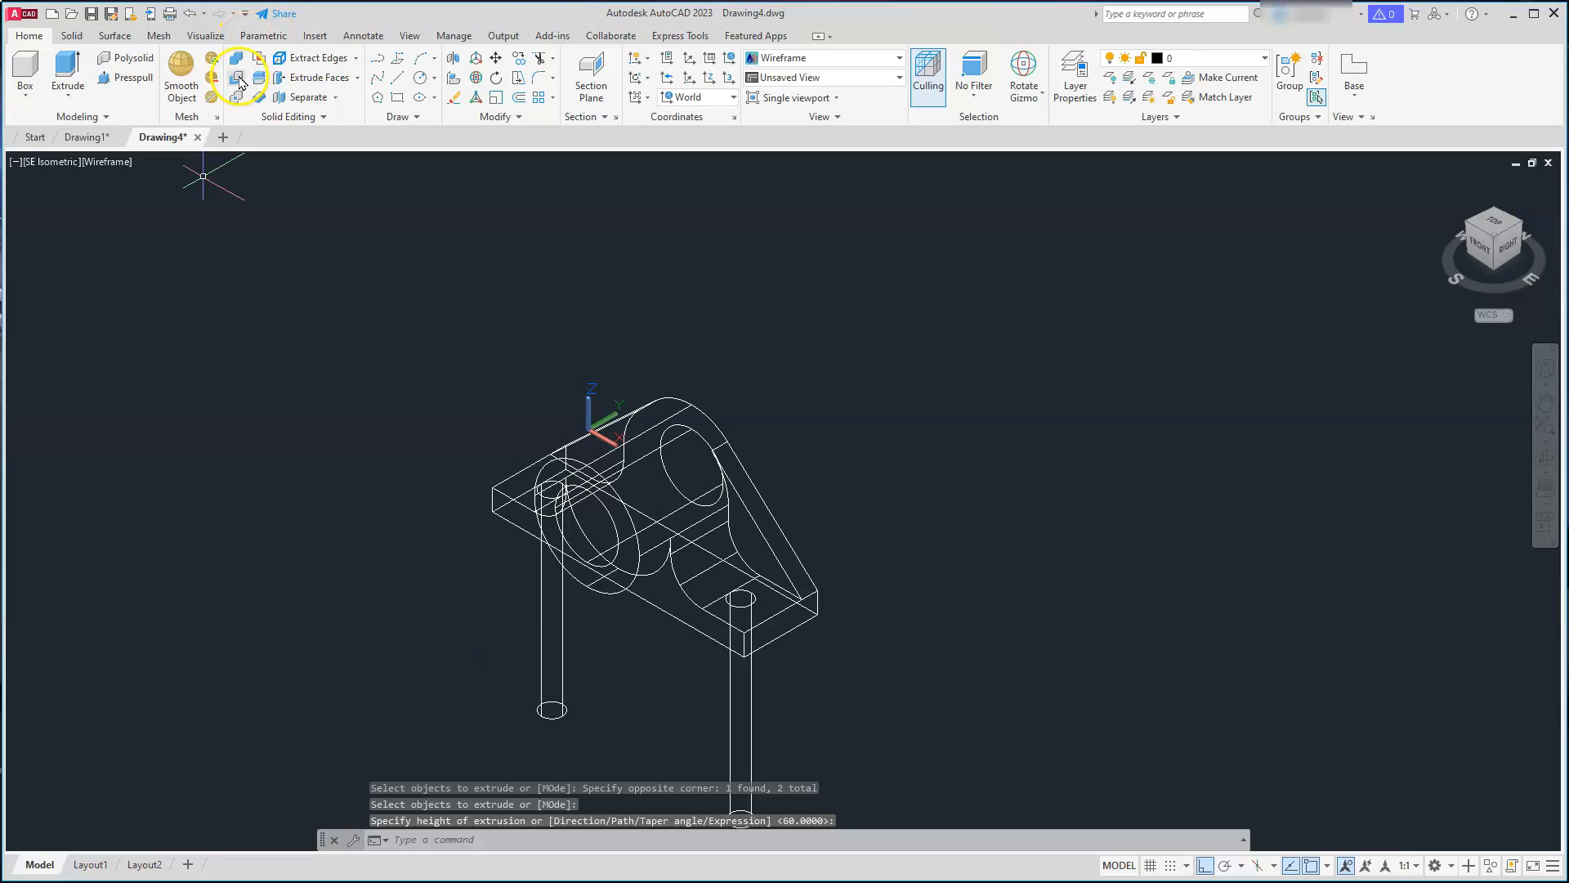
Step: Subtract the two extruded cylinders from the bearing solid to cut the base holes
left_click(785, 575)
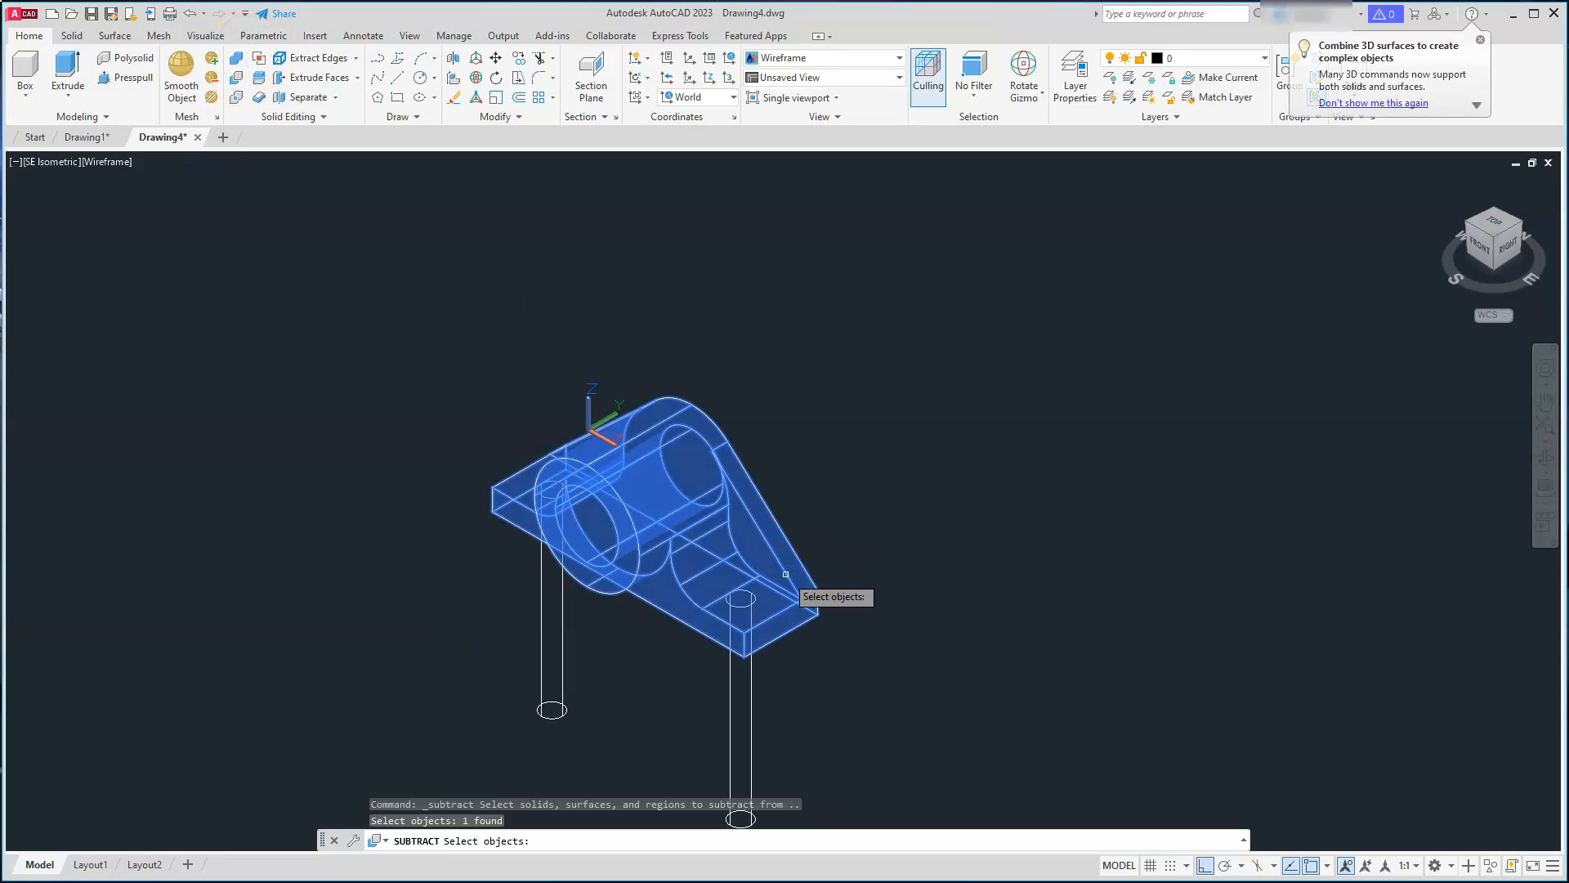
key("Return")
left_click(774, 712)
left_click(735, 738)
left_click(572, 695)
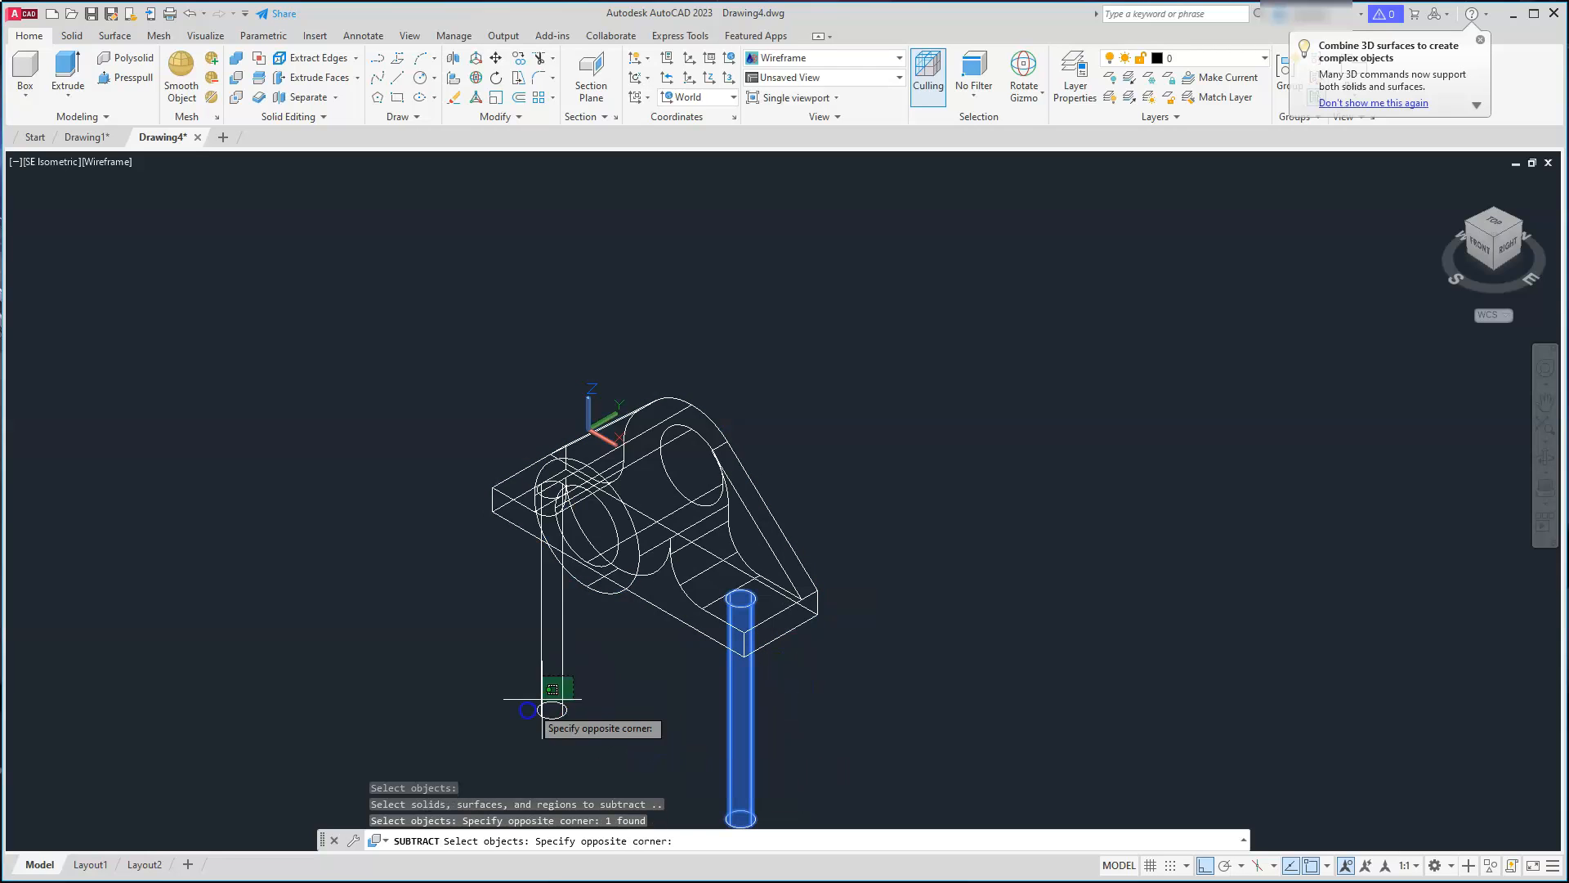
left_click(512, 714)
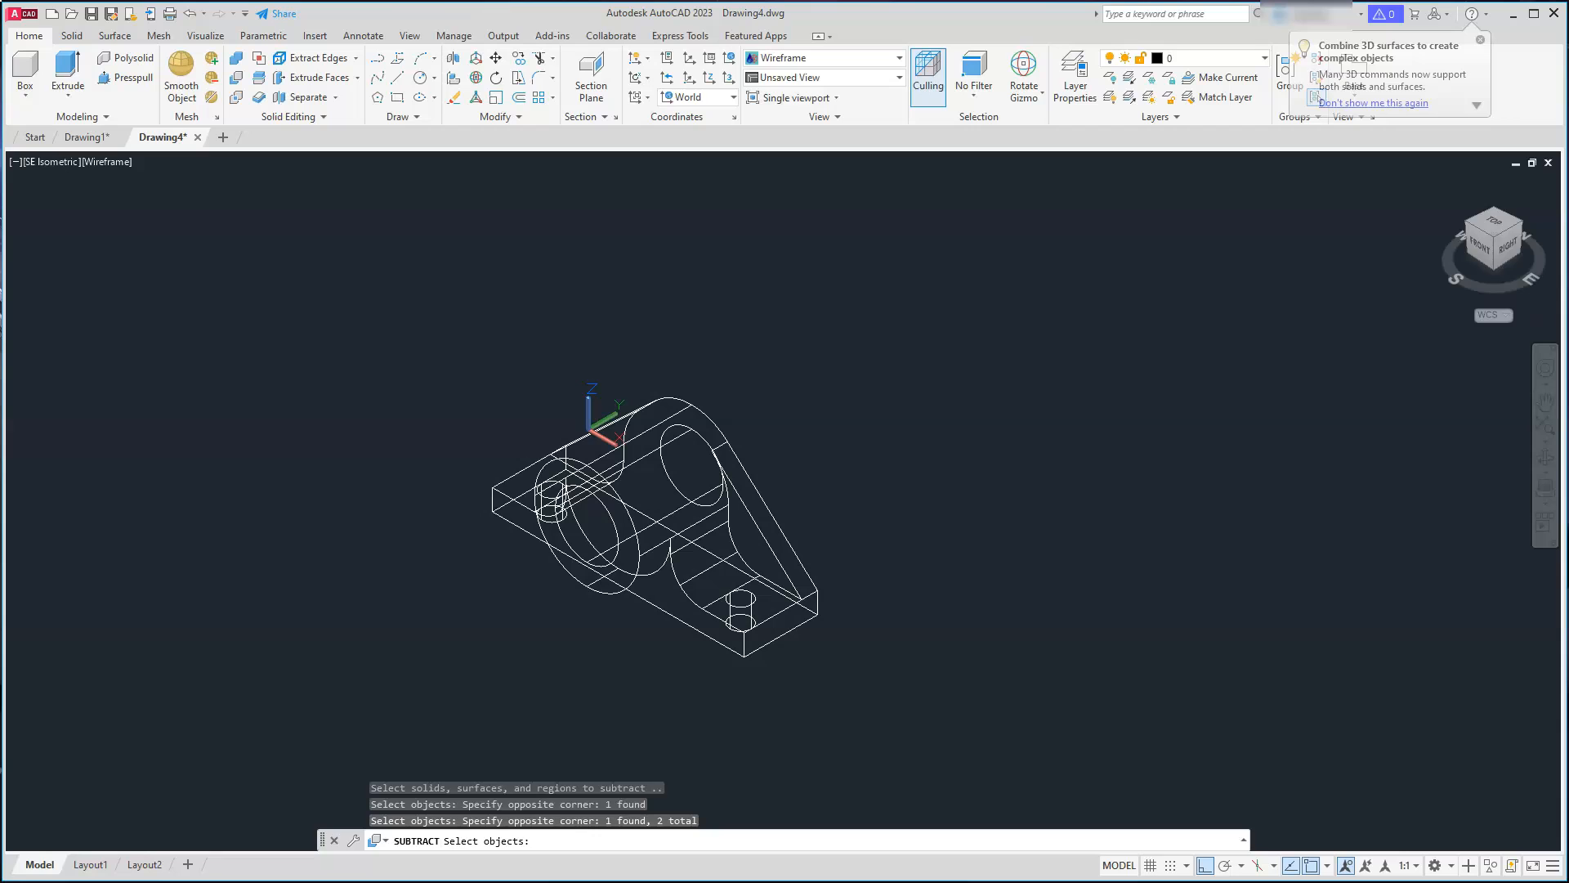
key("Return")
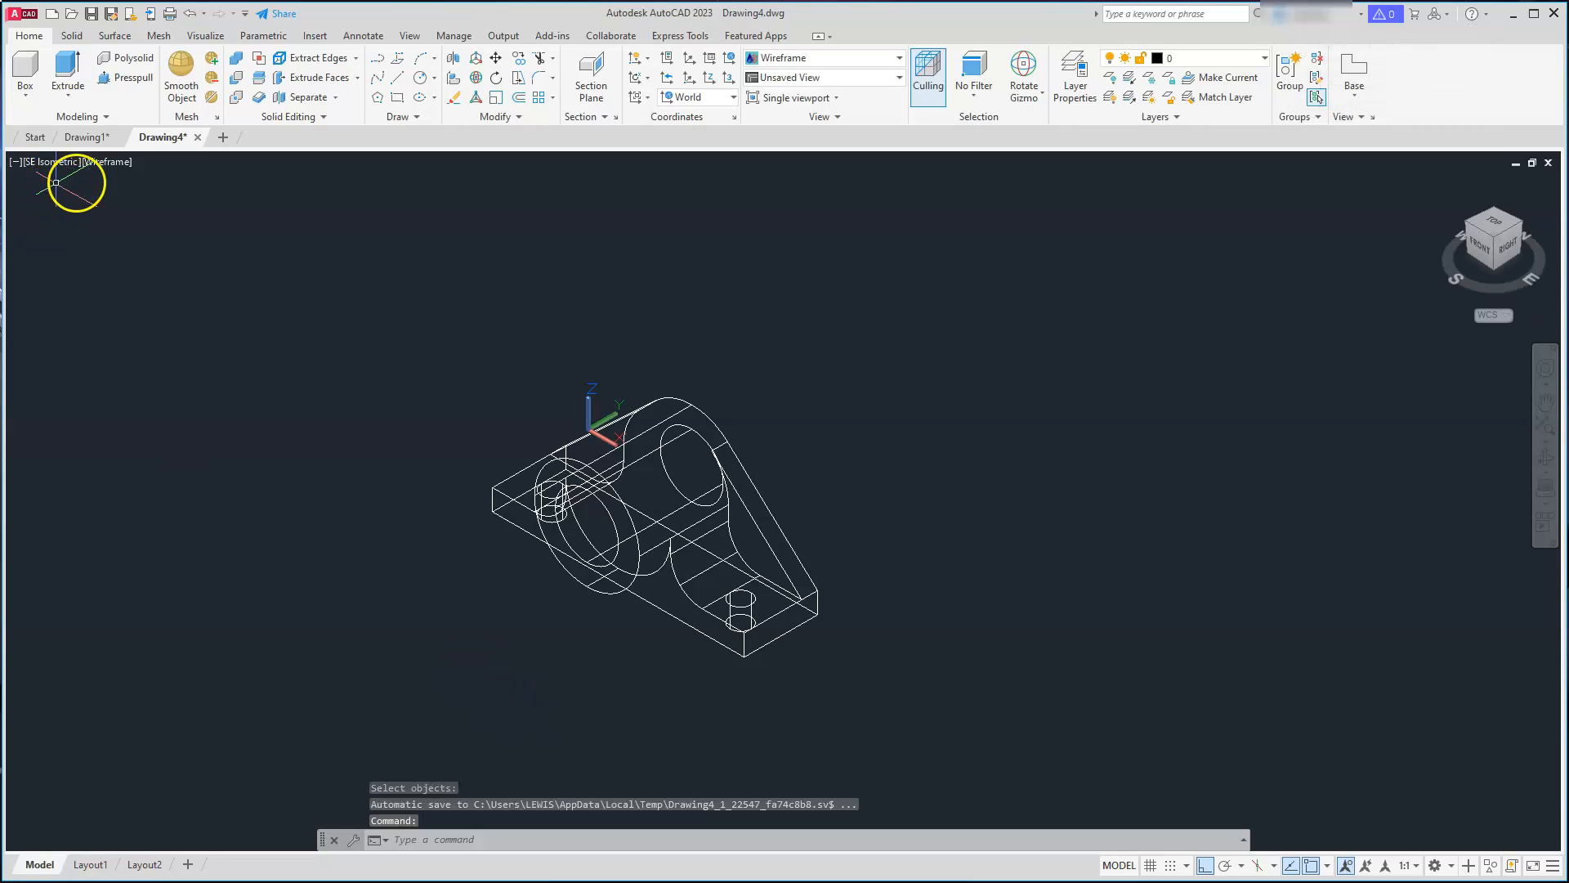
Step: Set the visual style to Shades of Gray and inspect the bearing from the front, top and right, ending in the front view
left_click(115, 161)
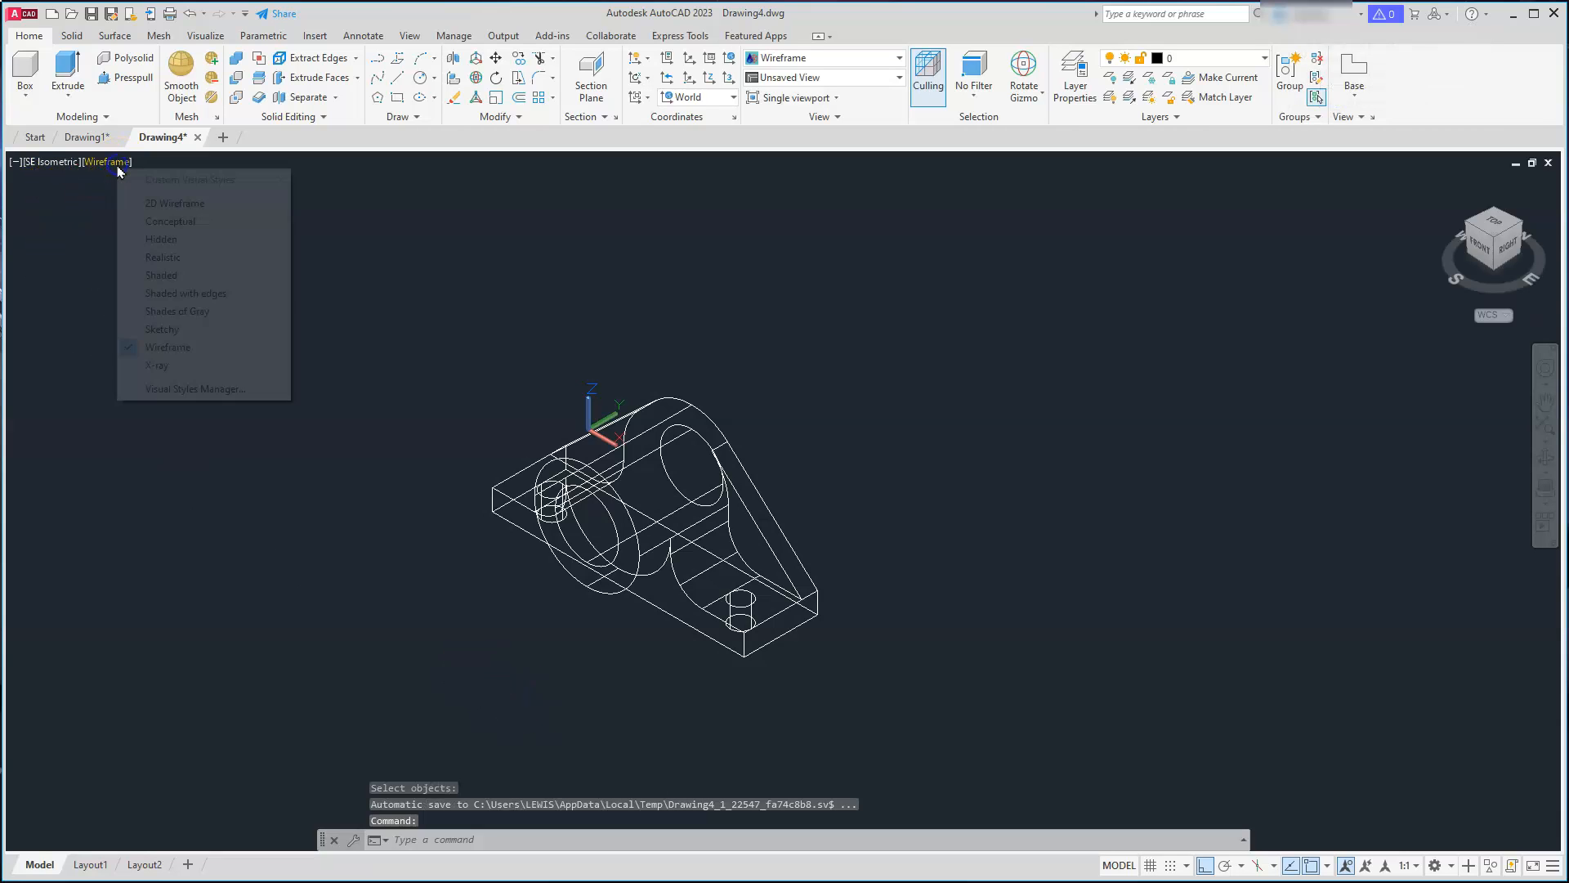
left_click(163, 312)
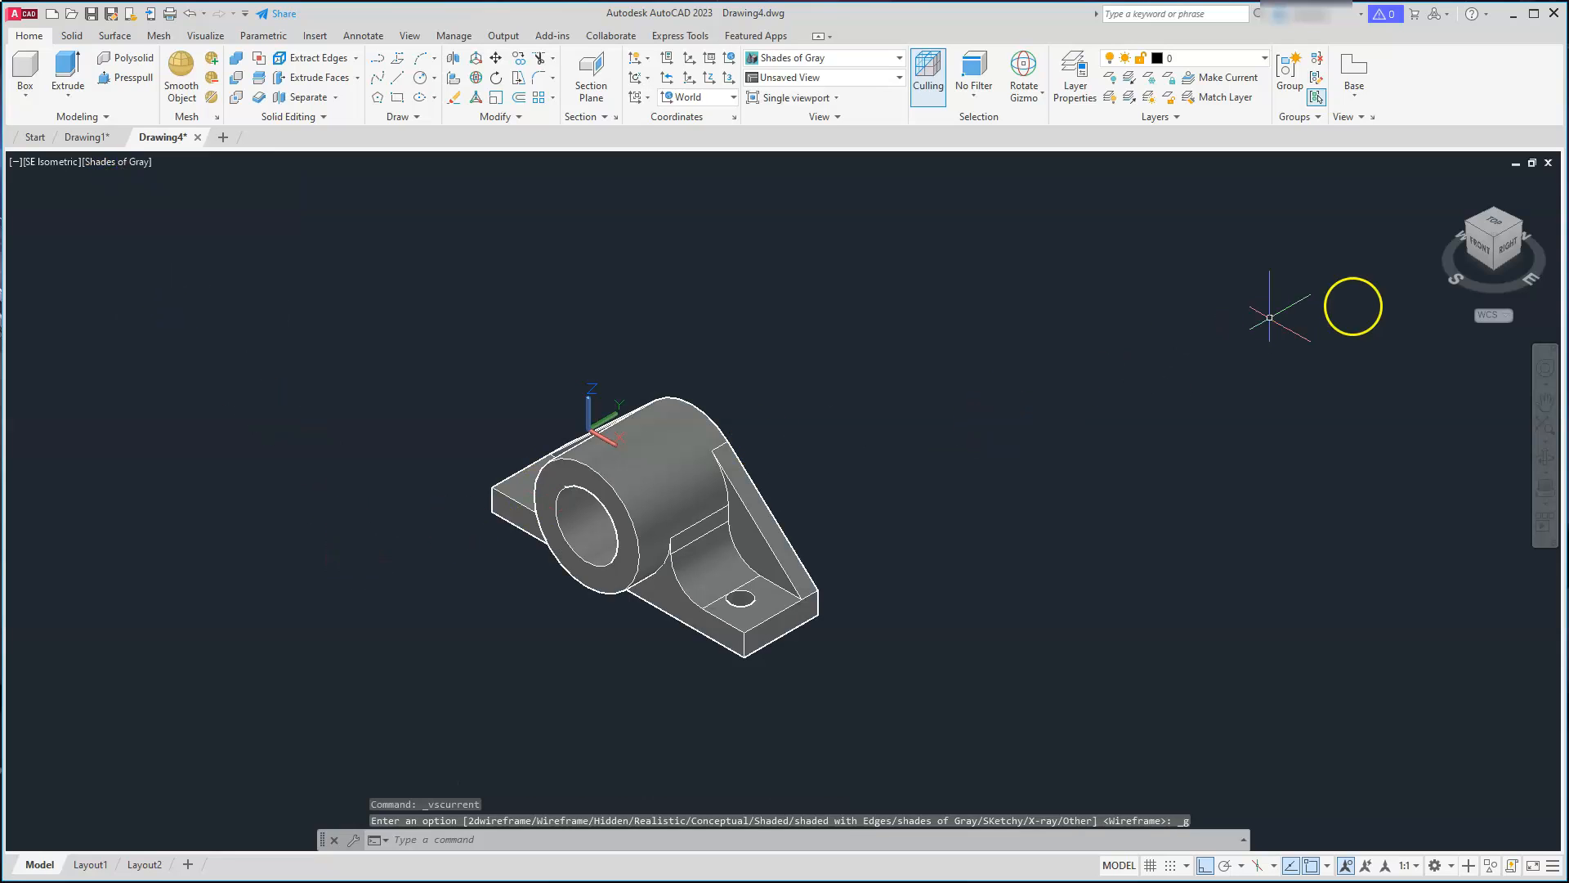
left_click(1481, 249)
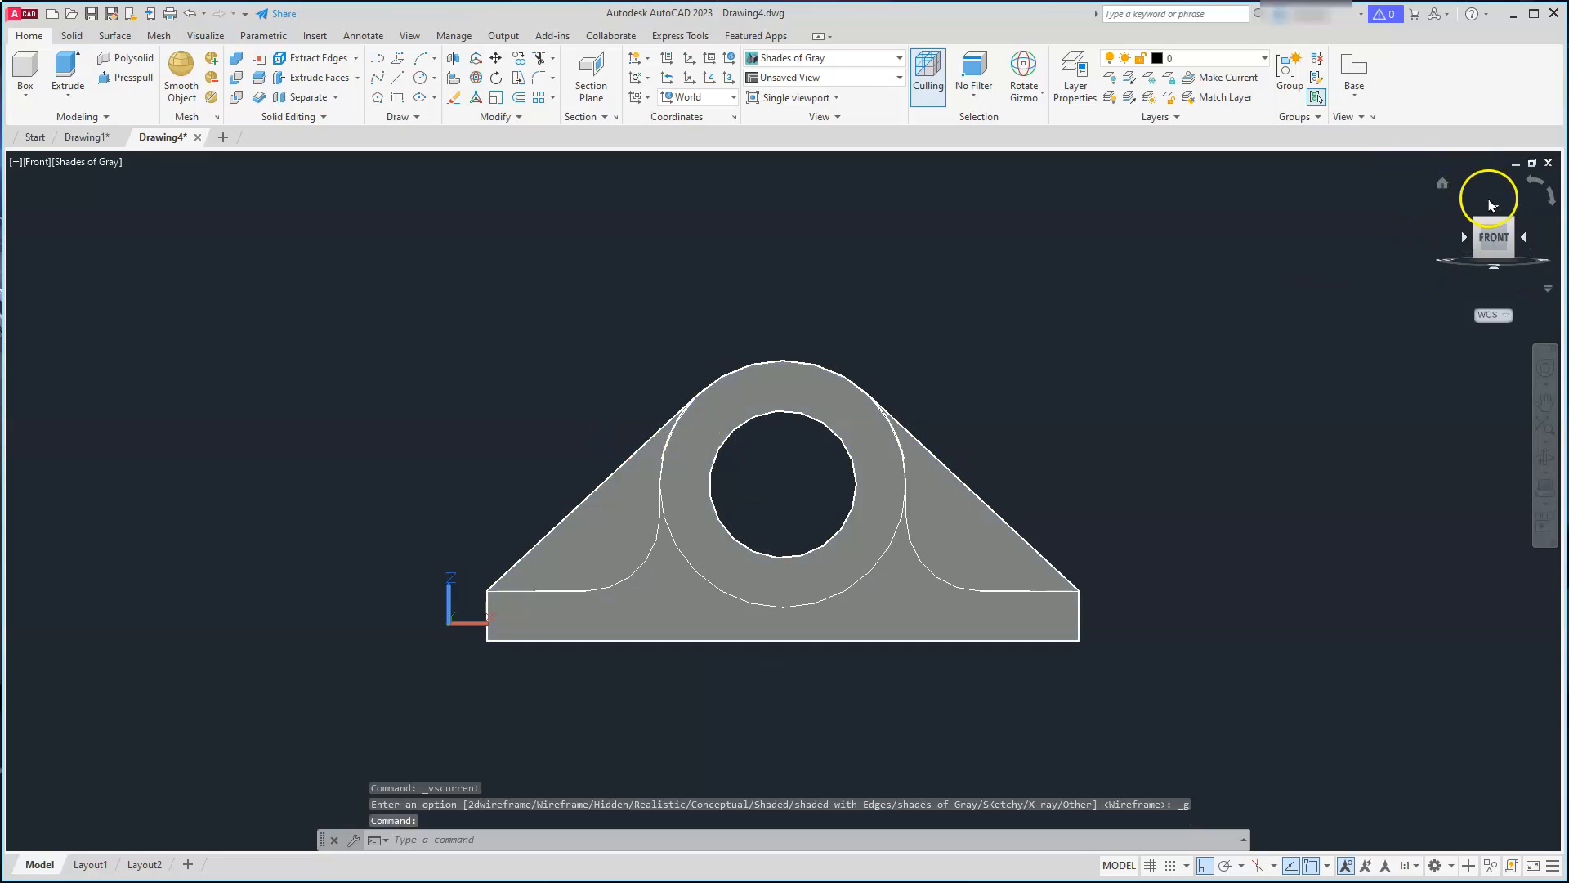
left_click(1494, 206)
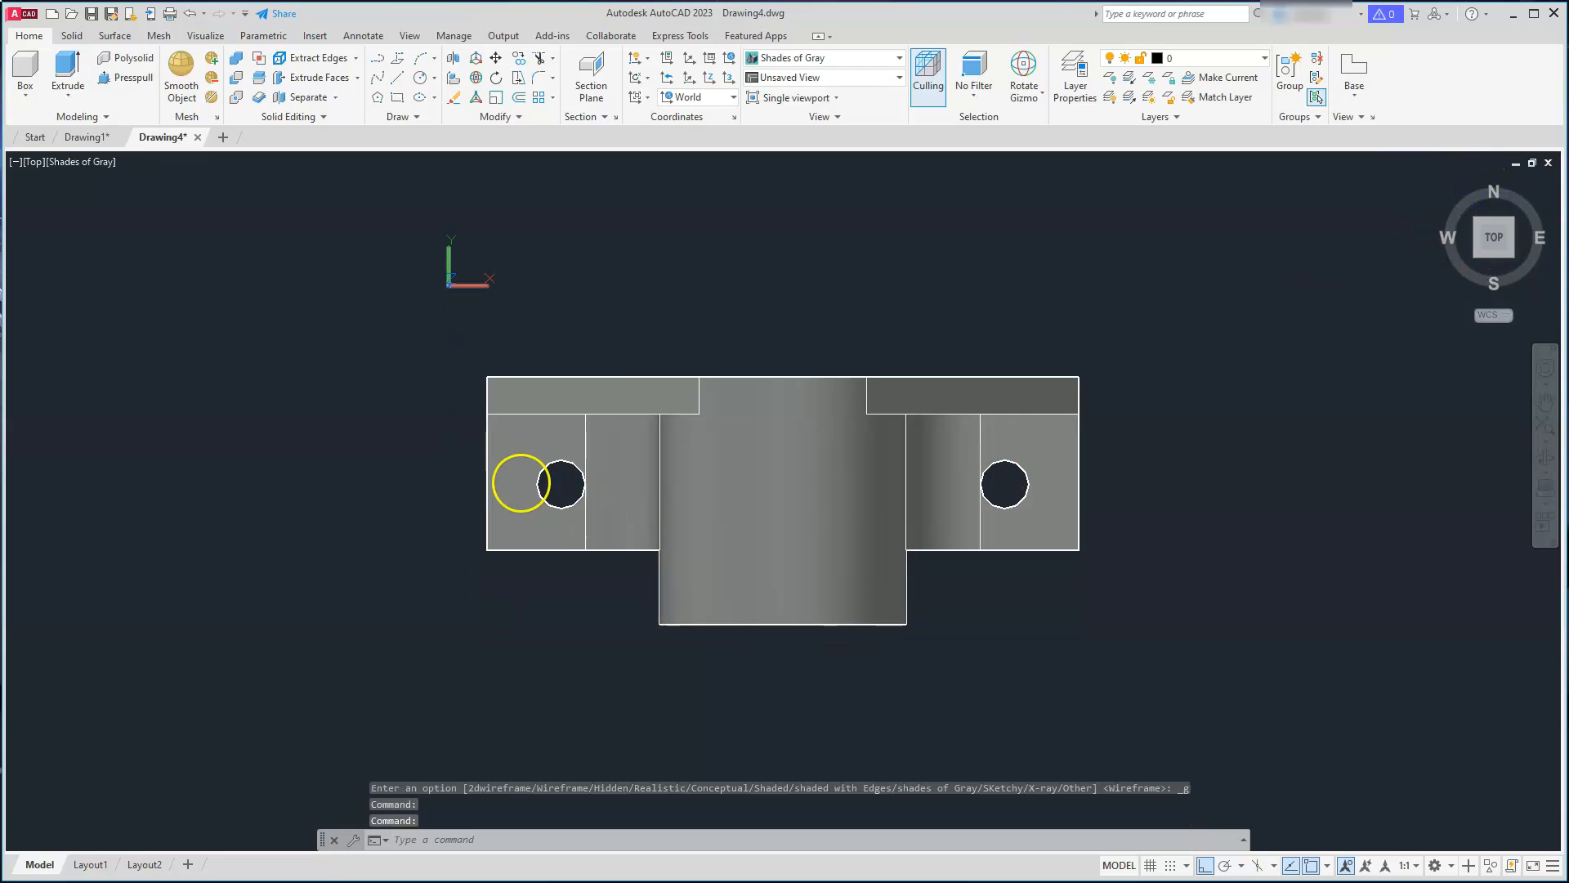
left_click(1520, 242)
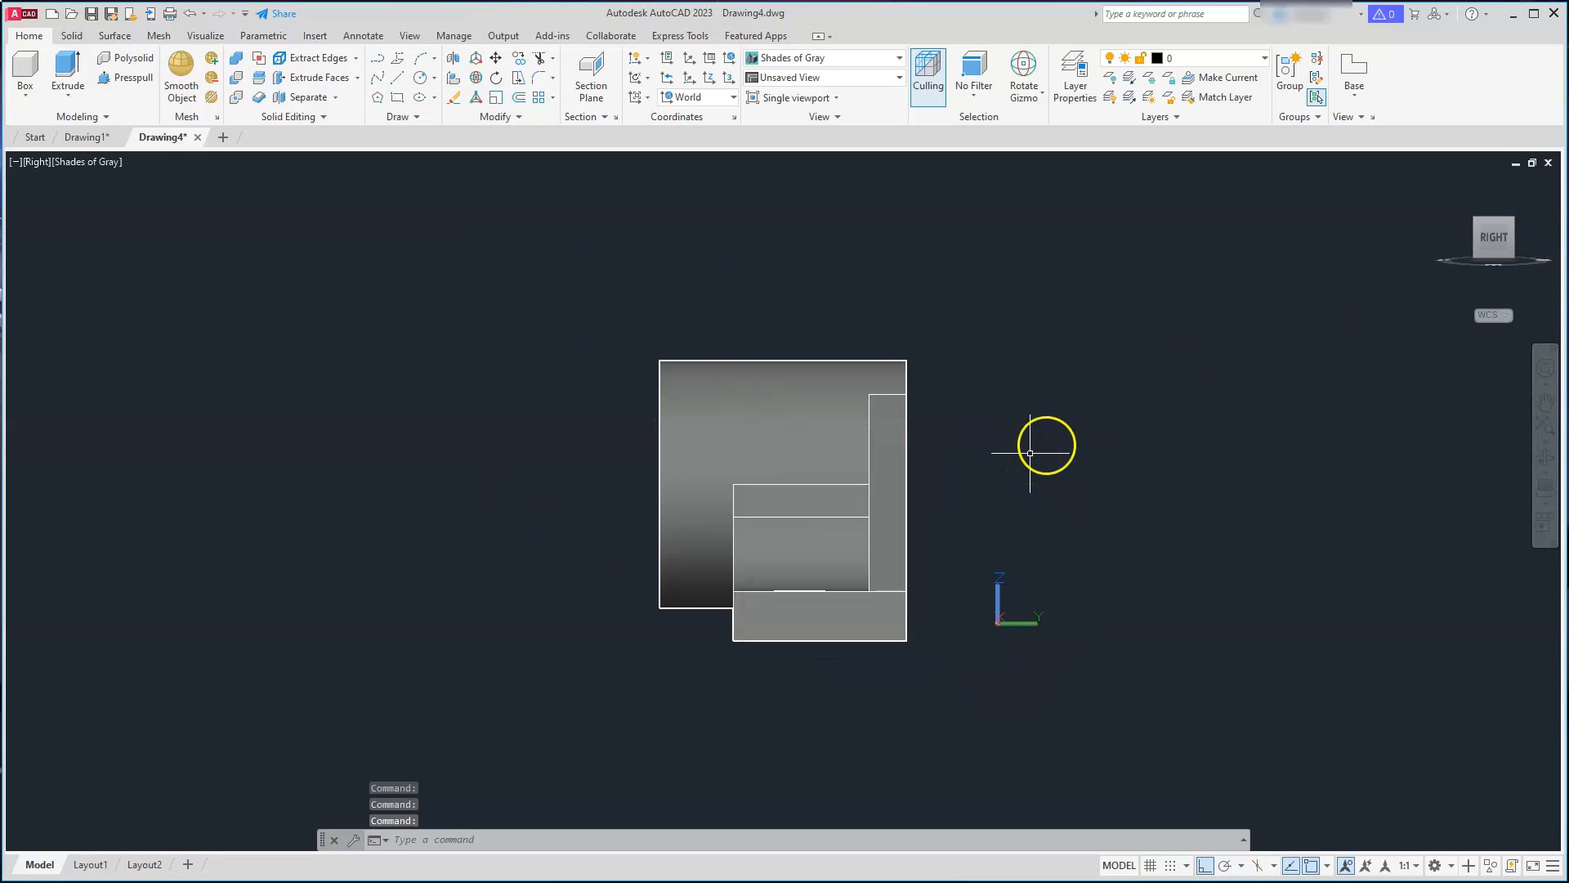
left_click(1463, 239)
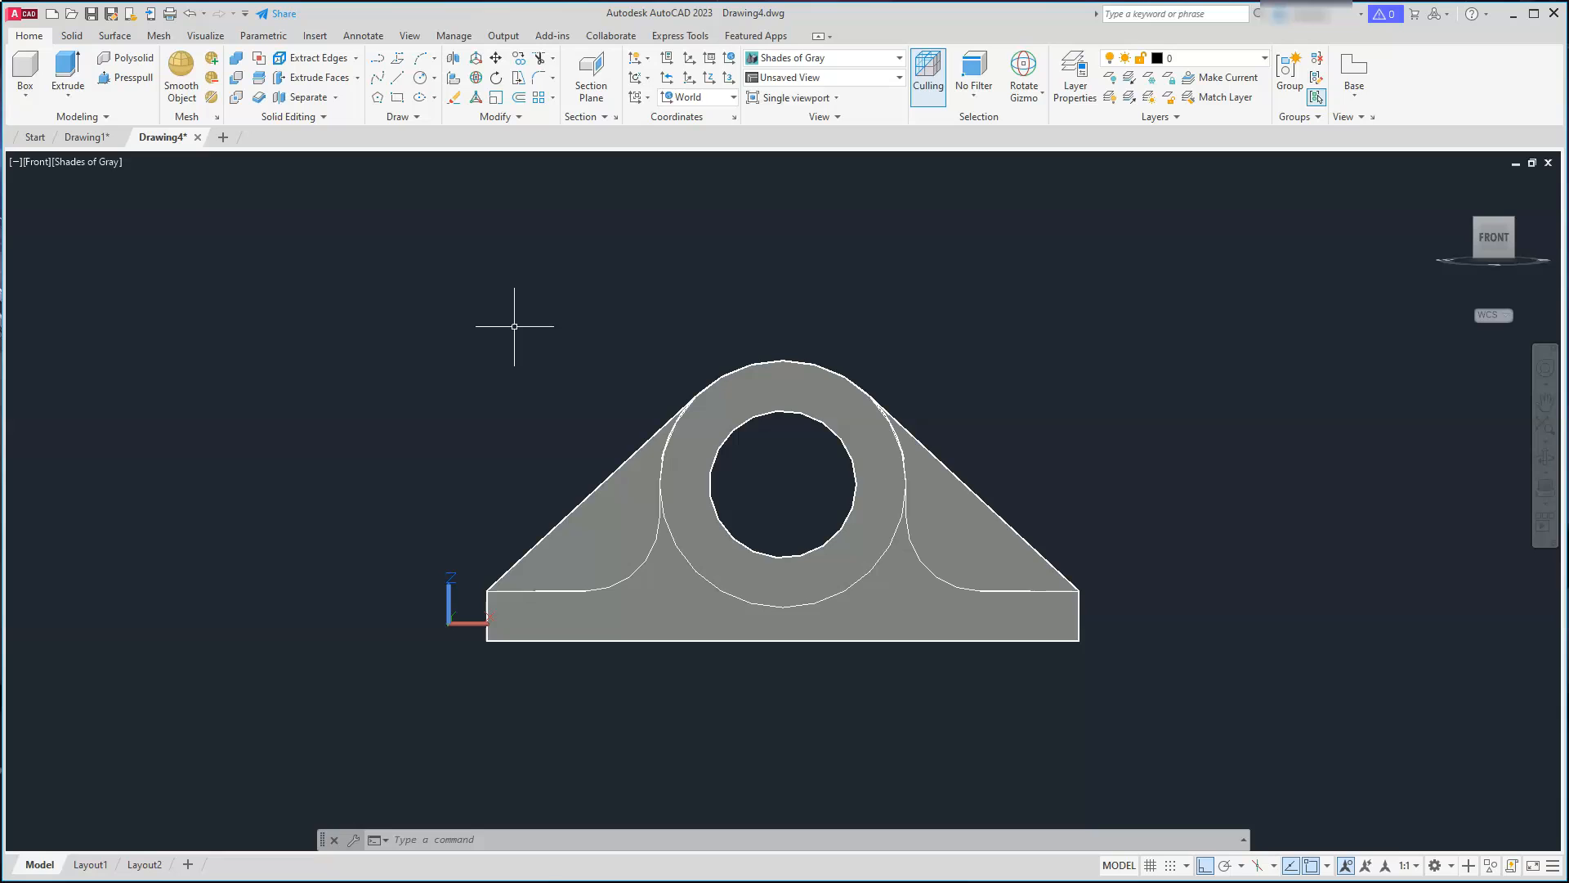
Step: Open Layout1 and delete its default viewport
left_click(90, 867)
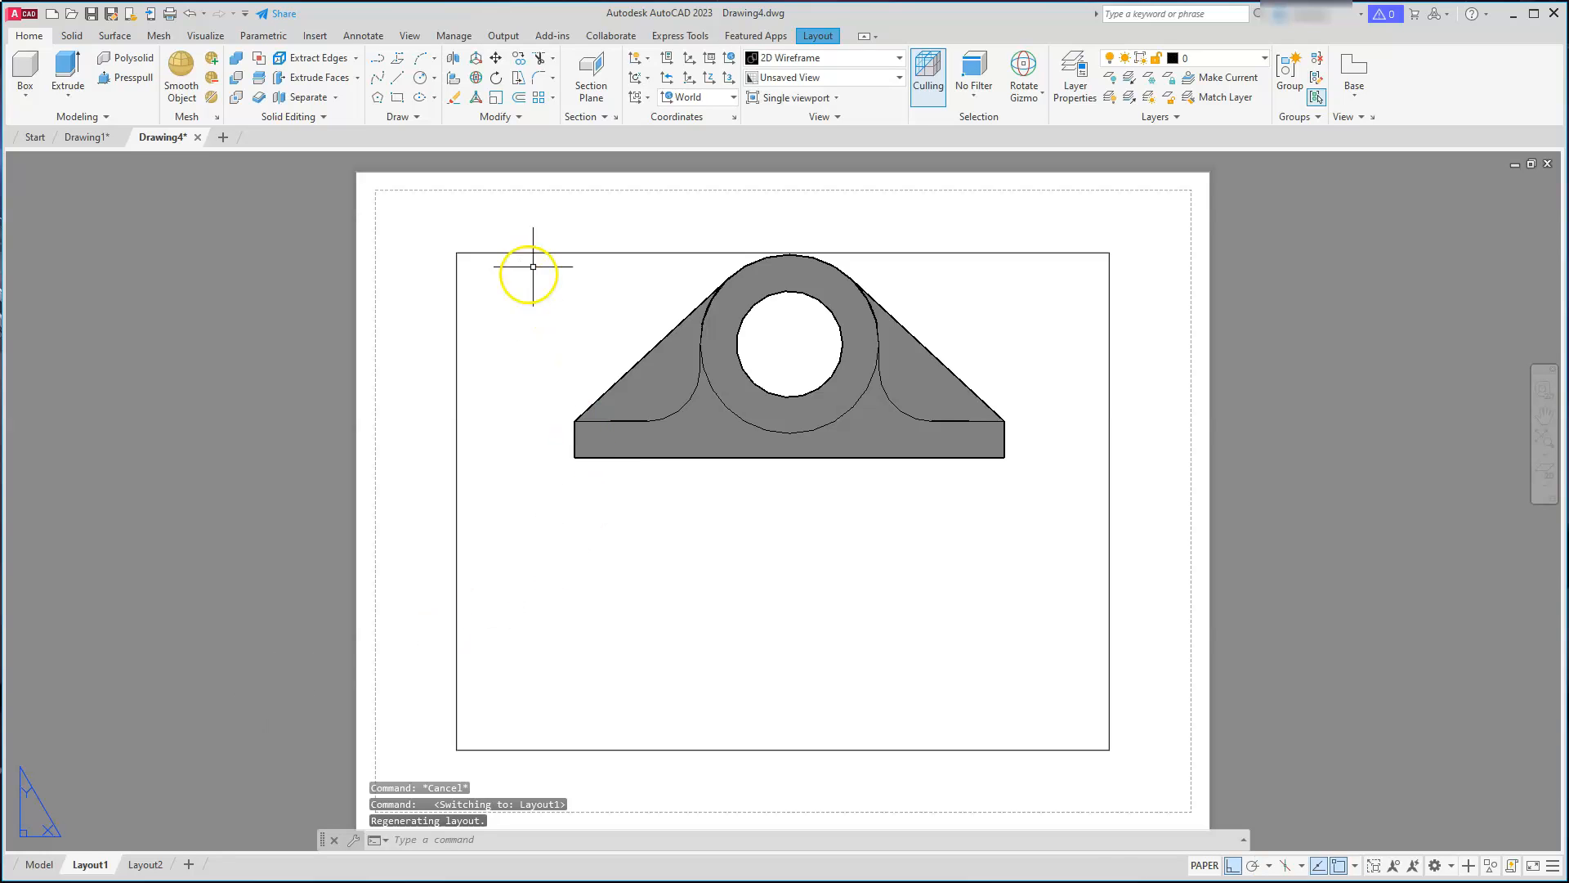
left_click(555, 253)
key("Delete")
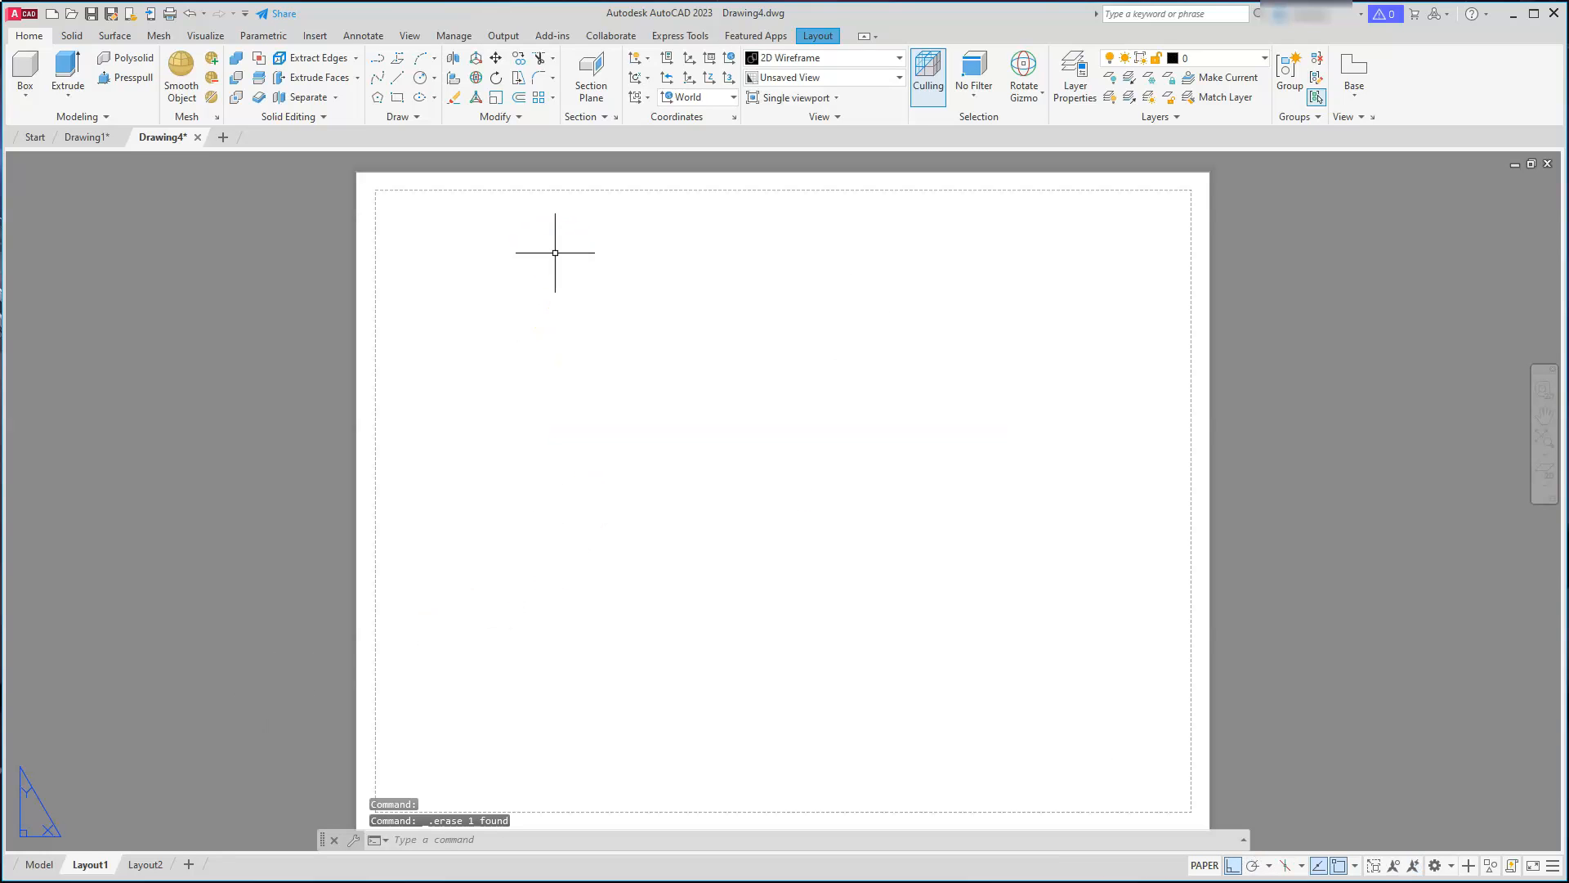
Step: Place a front base view from model space on the sheet, with projected top, right-side and isometric views
left_click(1358, 75)
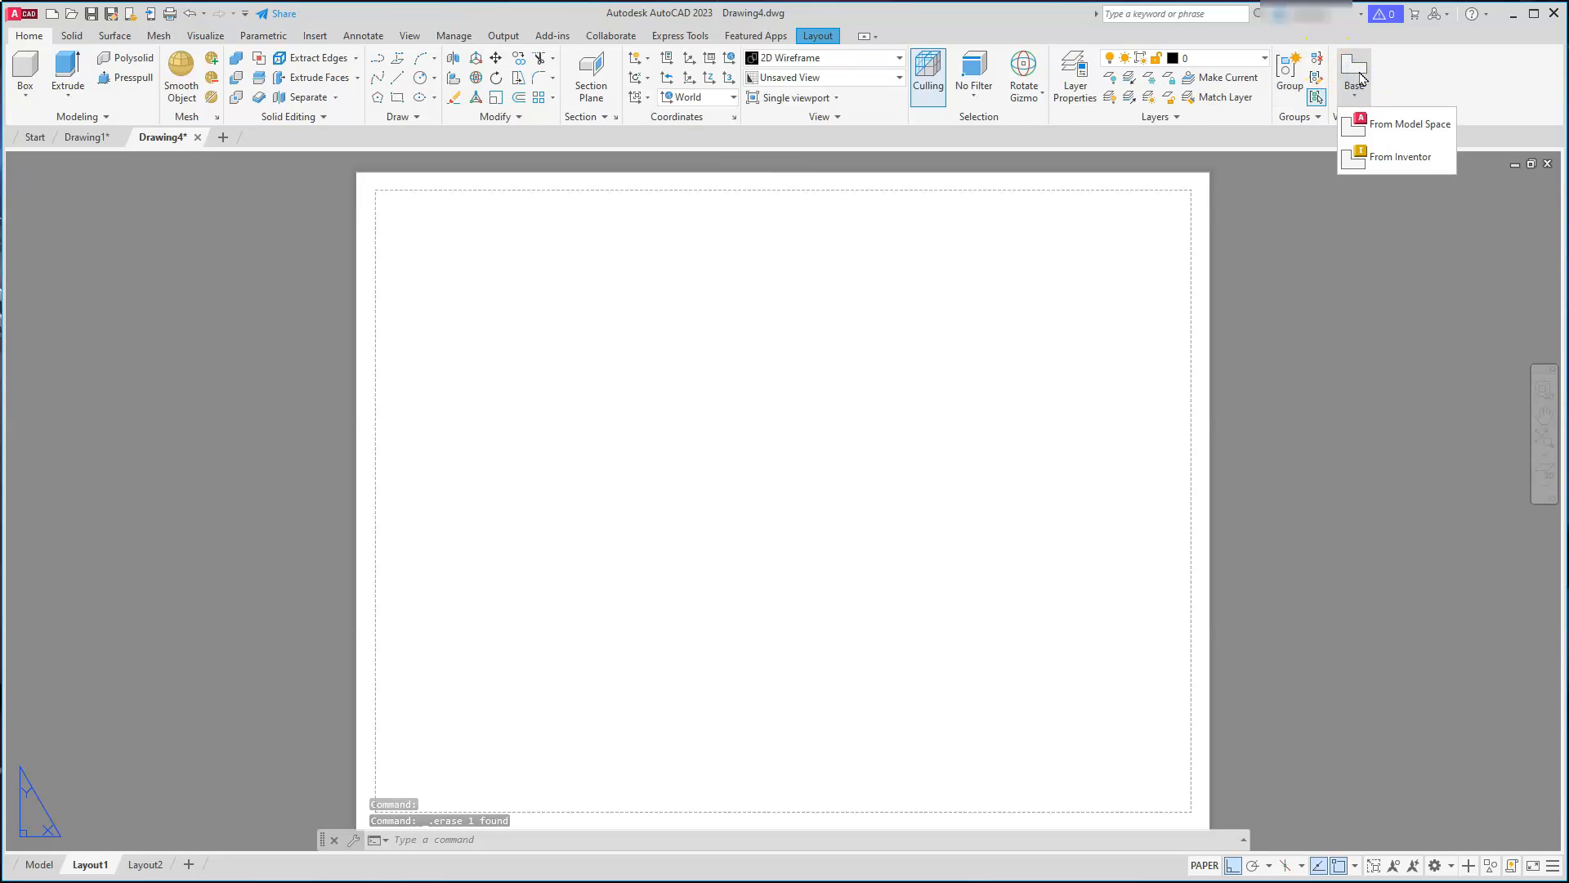
left_click(1389, 125)
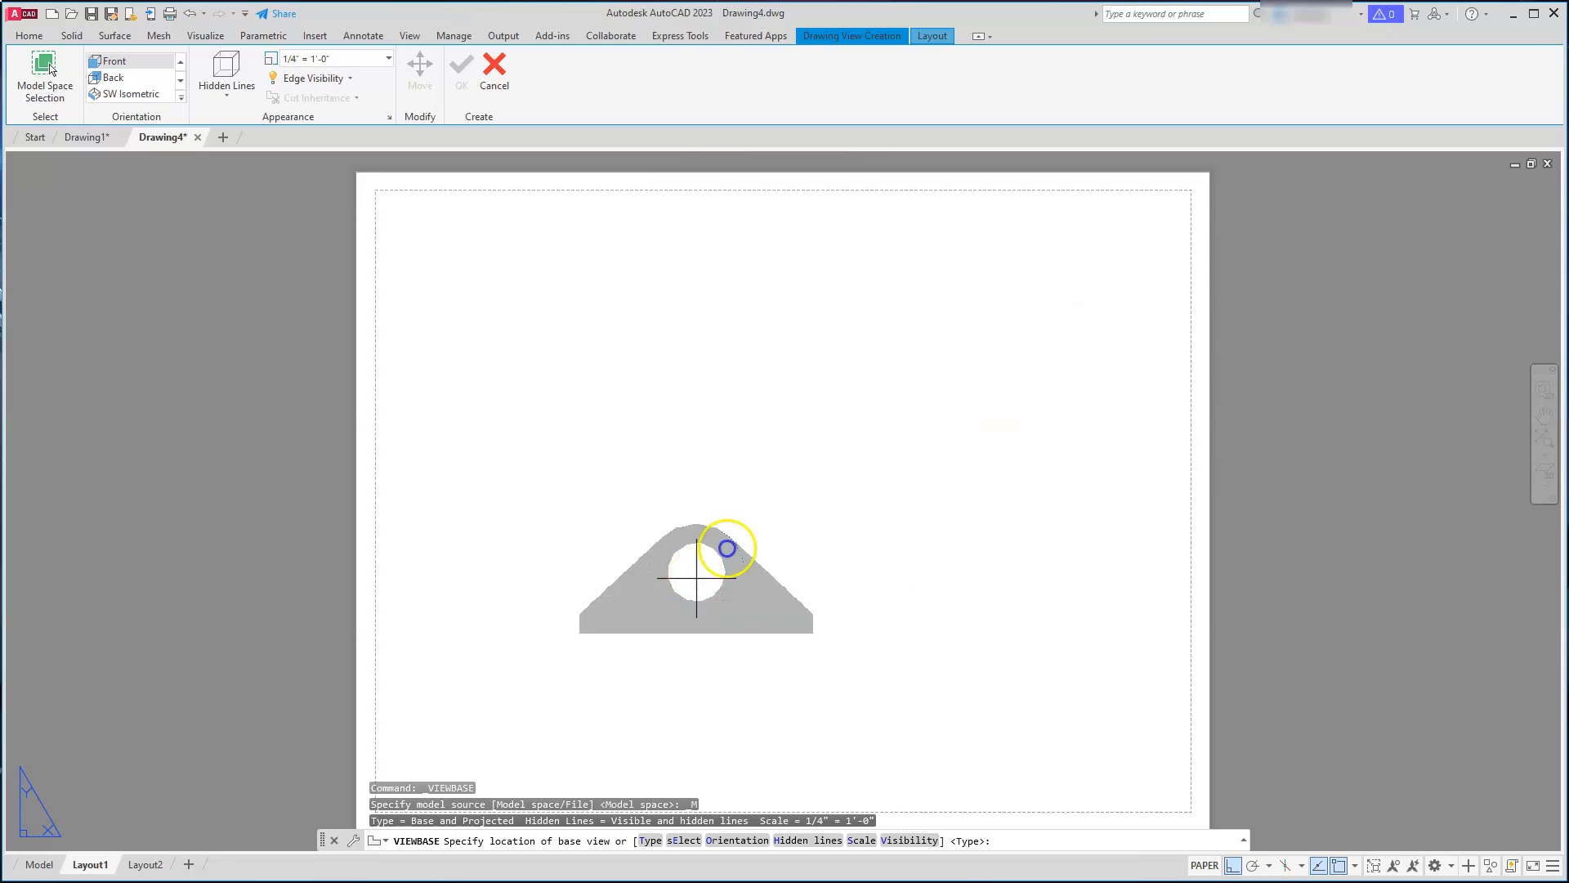
left_click(696, 578)
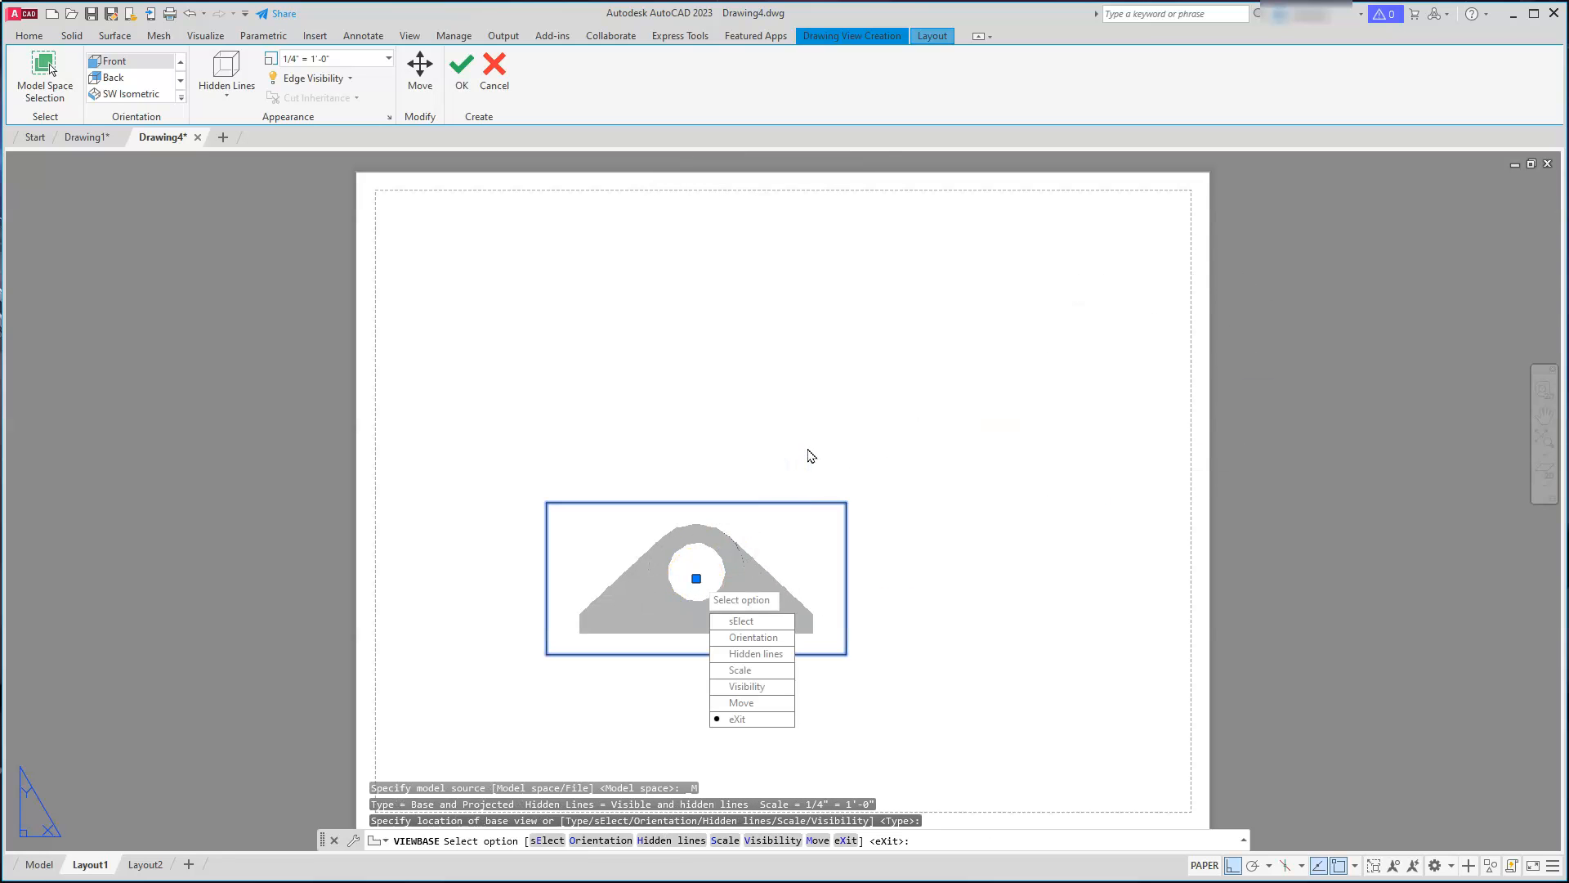
key("Return")
left_click(759, 369)
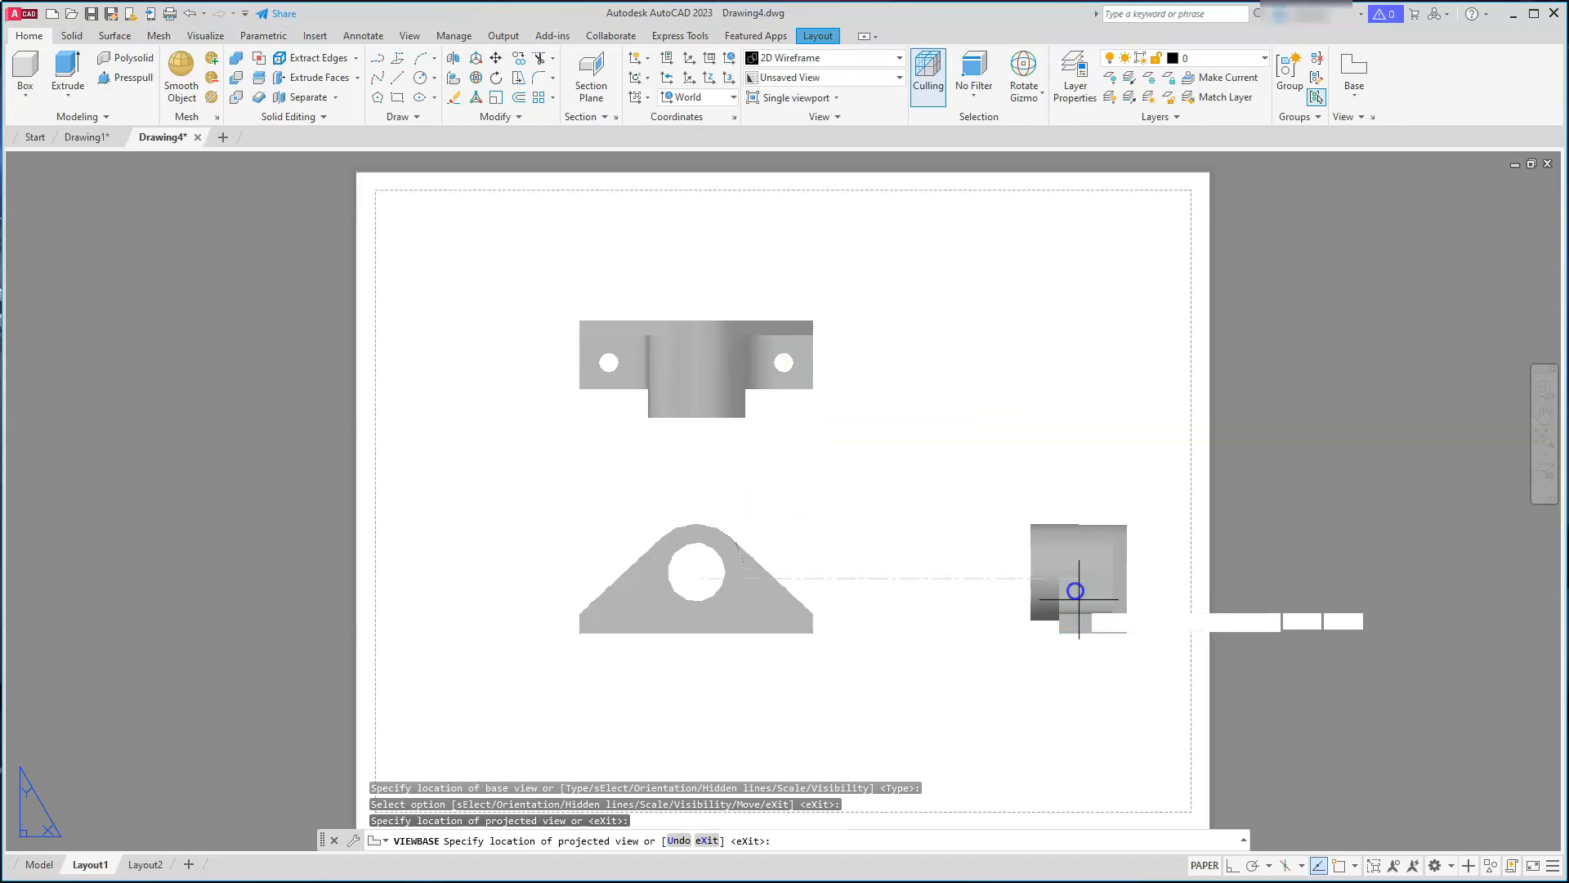
left_click(1076, 590)
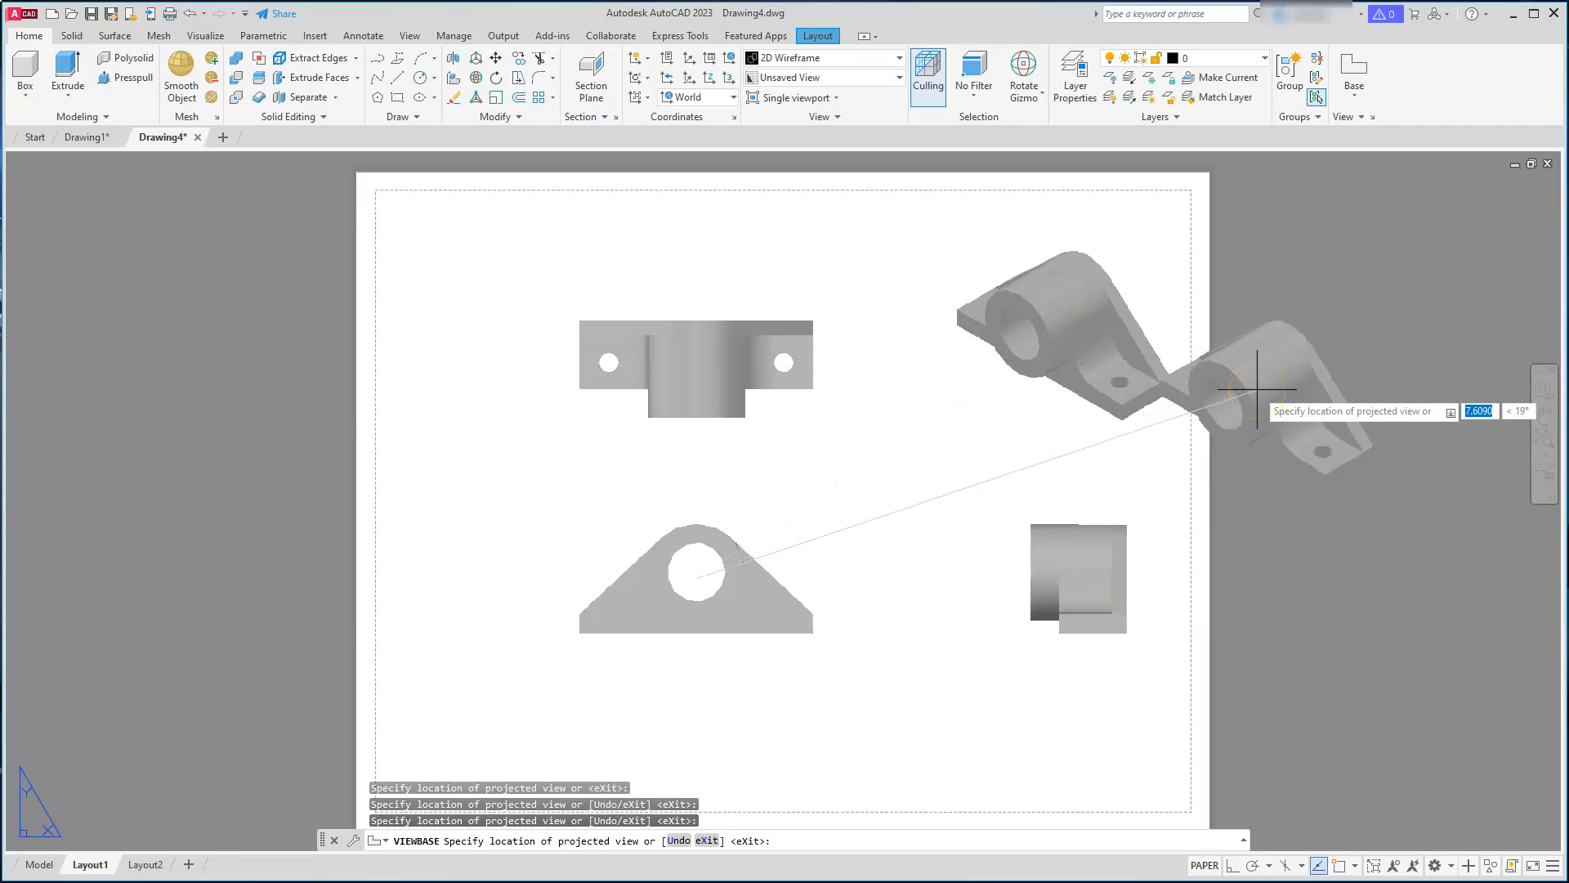
key("Return")
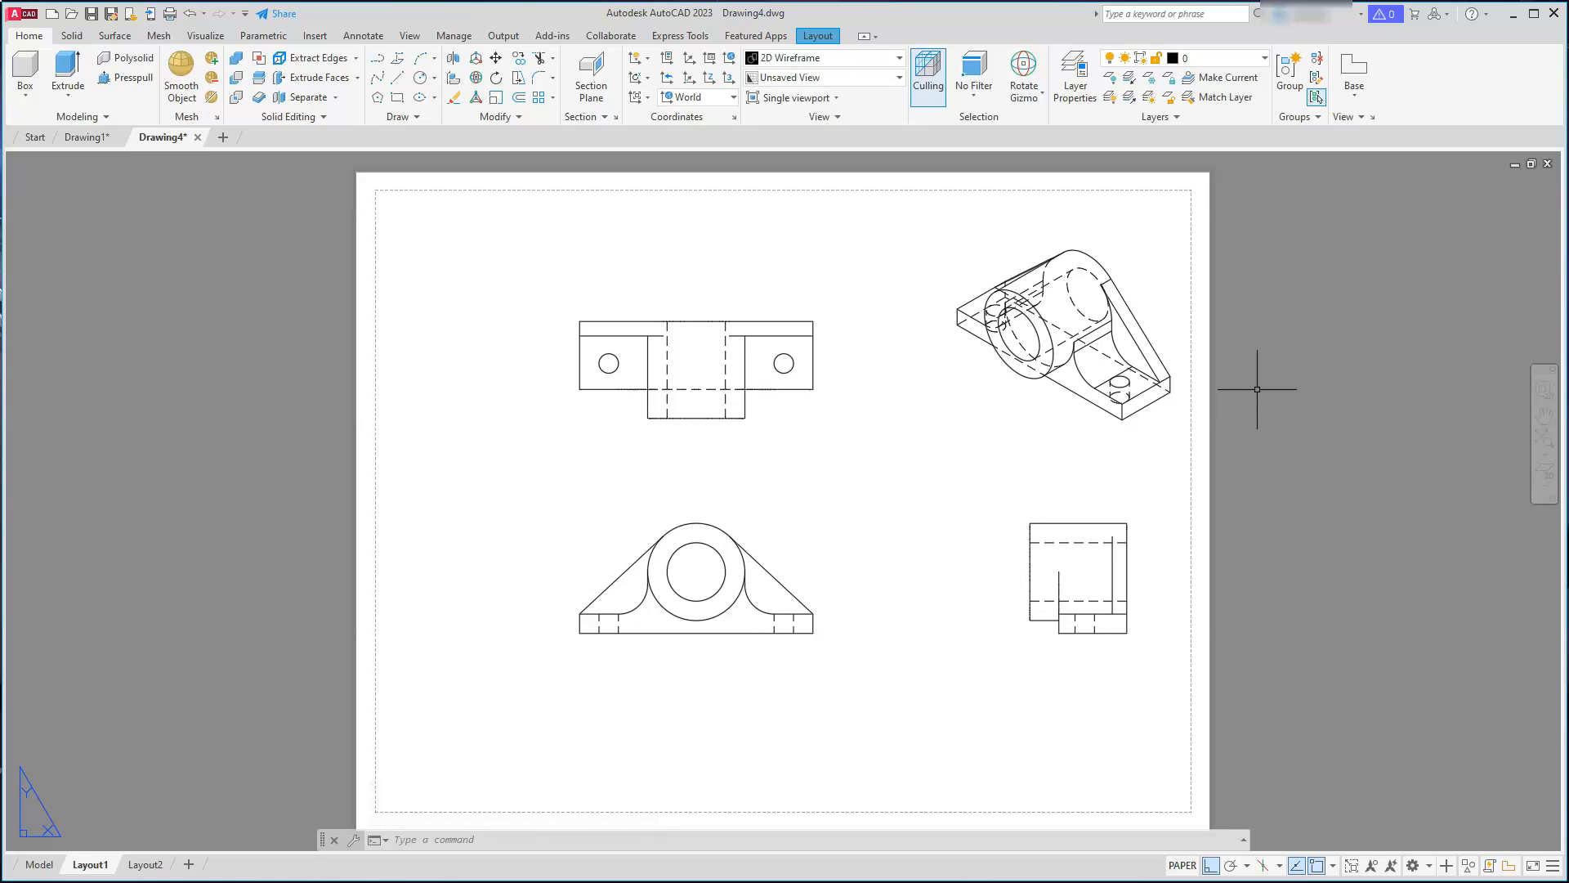
Step: Insert the B SIZE.dwg title block into the layout at 0,0,0 and close the block library
type("i")
key("Return")
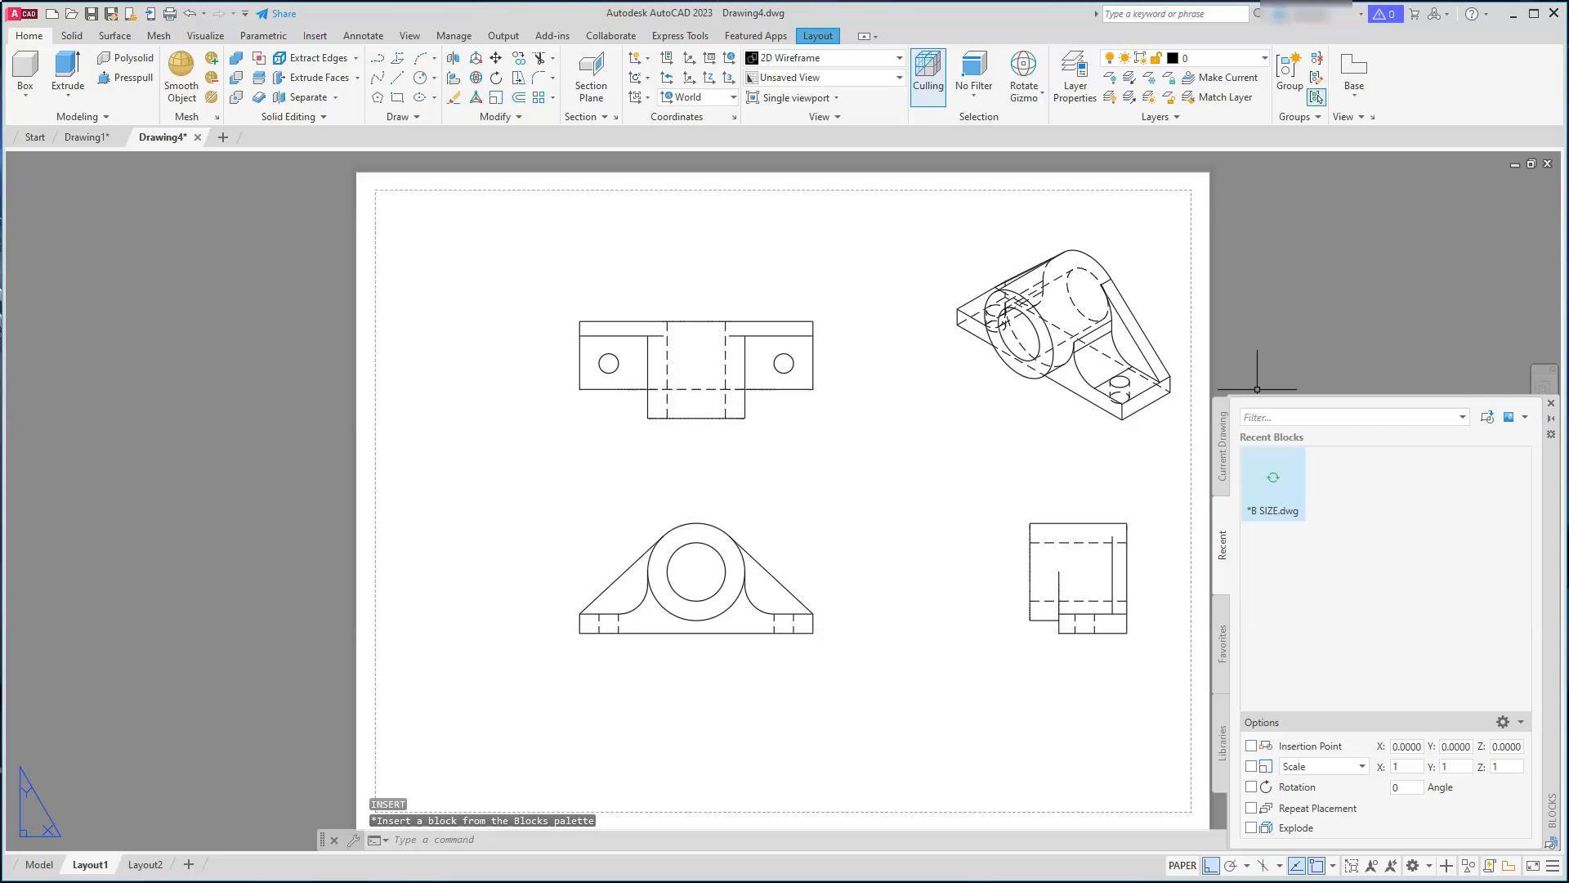
left_click(1277, 493)
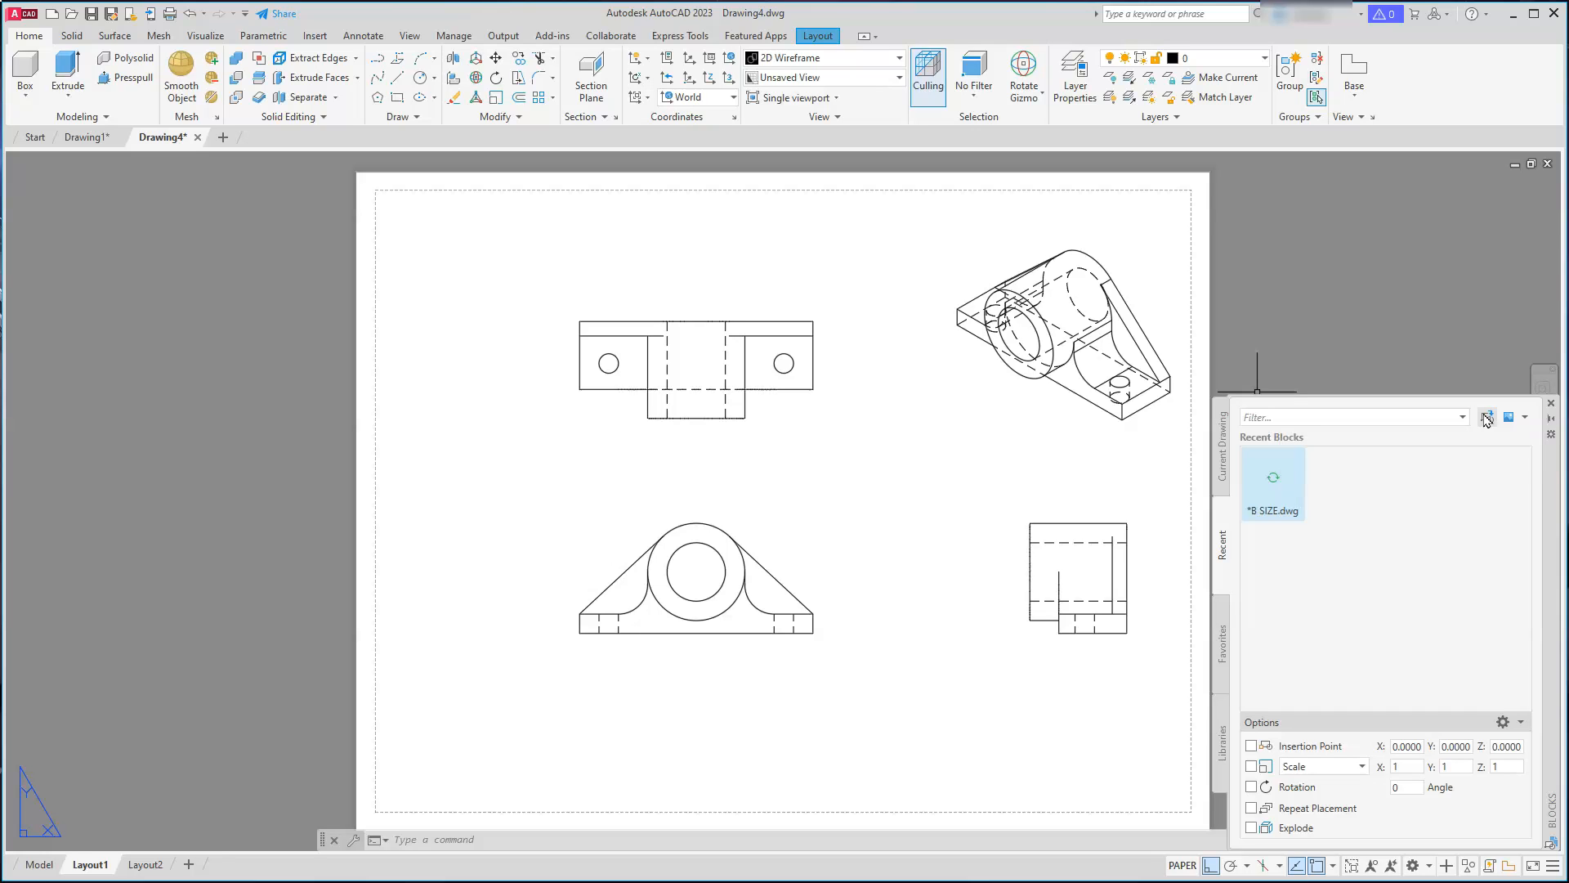
left_click(1273, 486)
left_click(1289, 488)
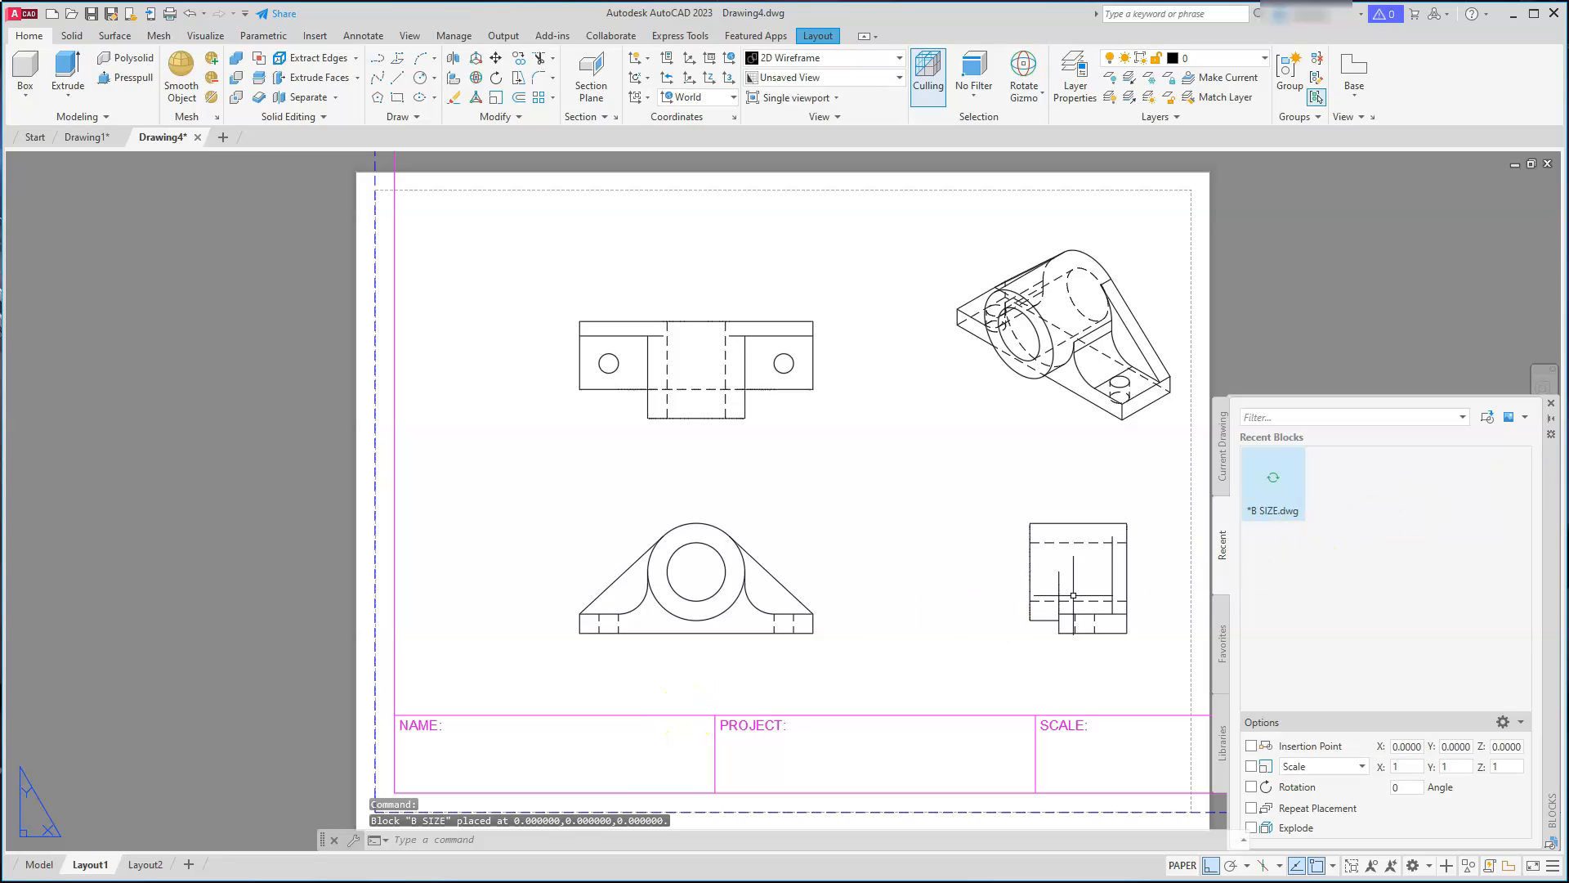
left_click(1551, 403)
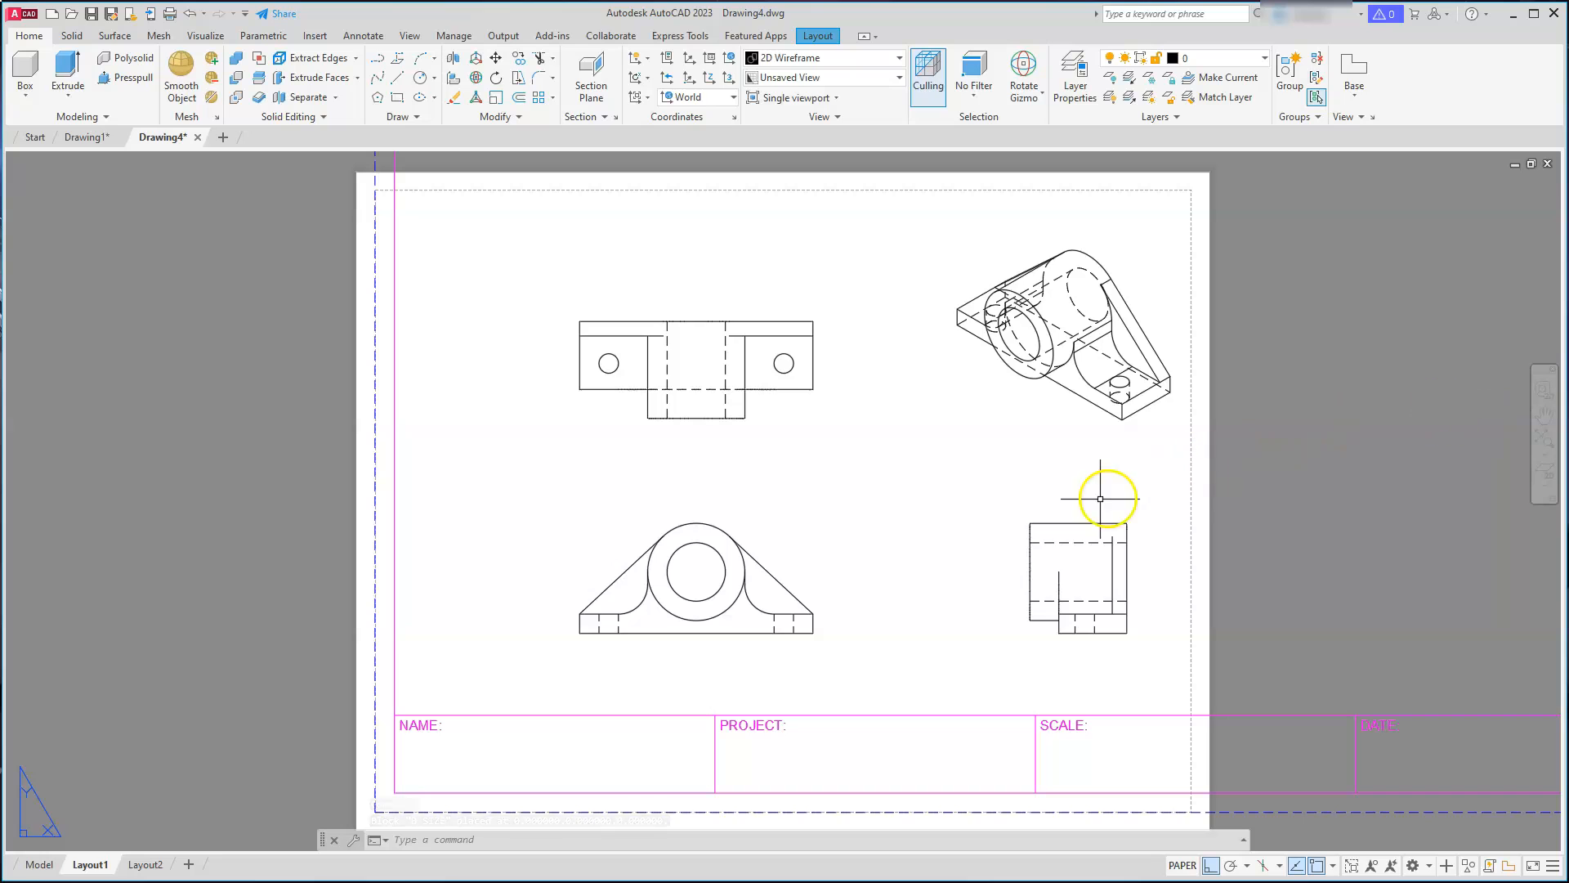
Step: Modify Layout1's page setup to use the DWG To PDF.pc3 plotter and ANSI full bleed B (17.00 x 11.00 Inches) paper
scroll(910, 519, "down", 3)
scroll(906, 538, "down", 2)
middle_click_drag(905, 539, 841, 524)
scroll(842, 524, "up", 2)
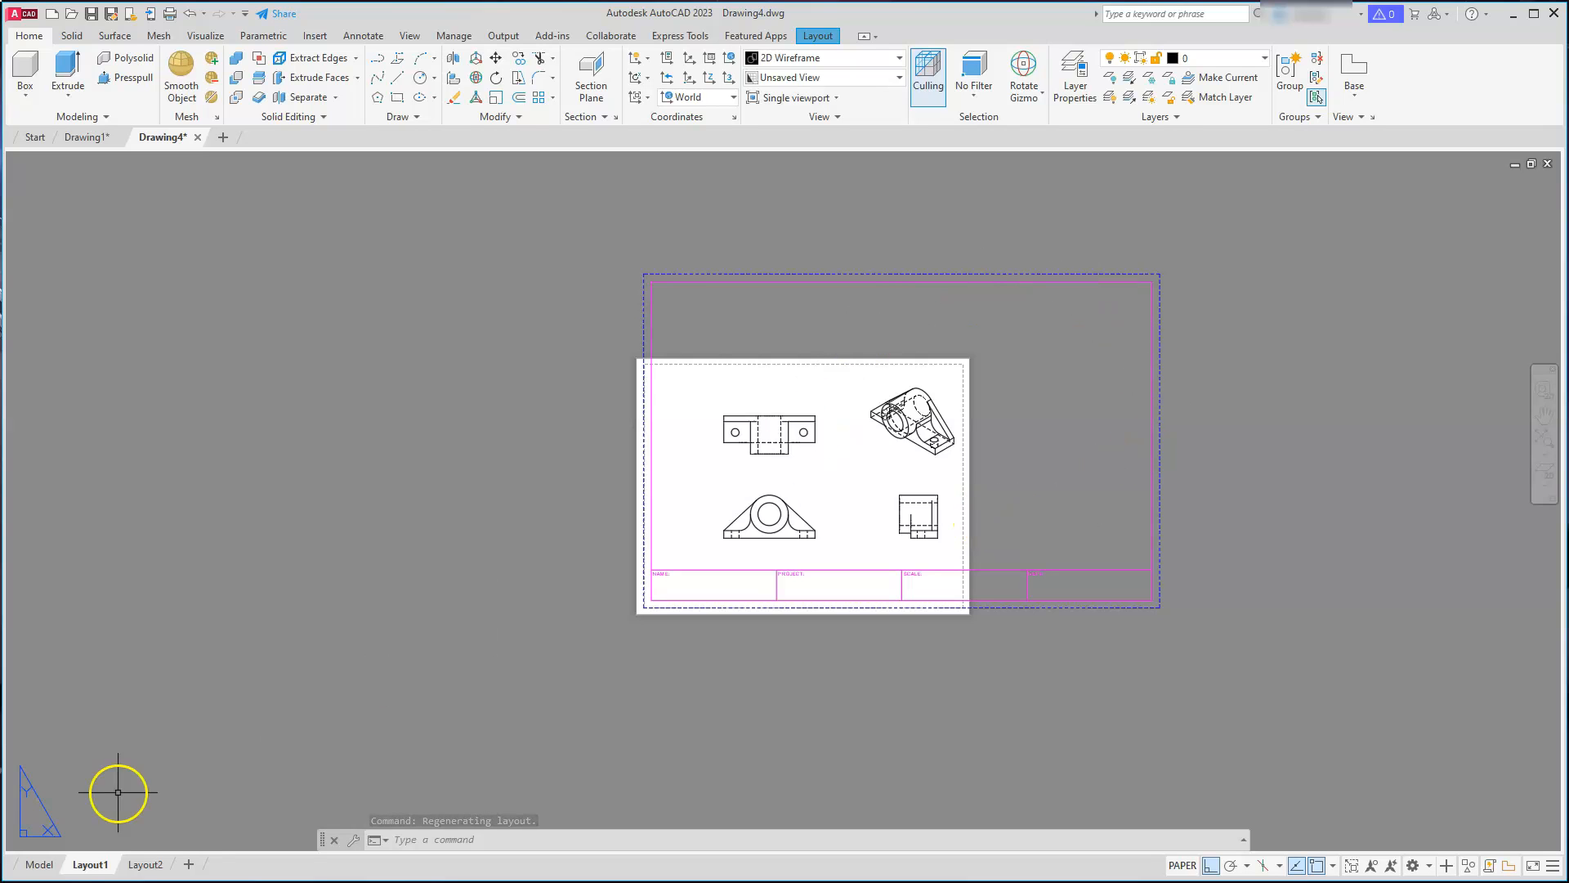
right_click(100, 868)
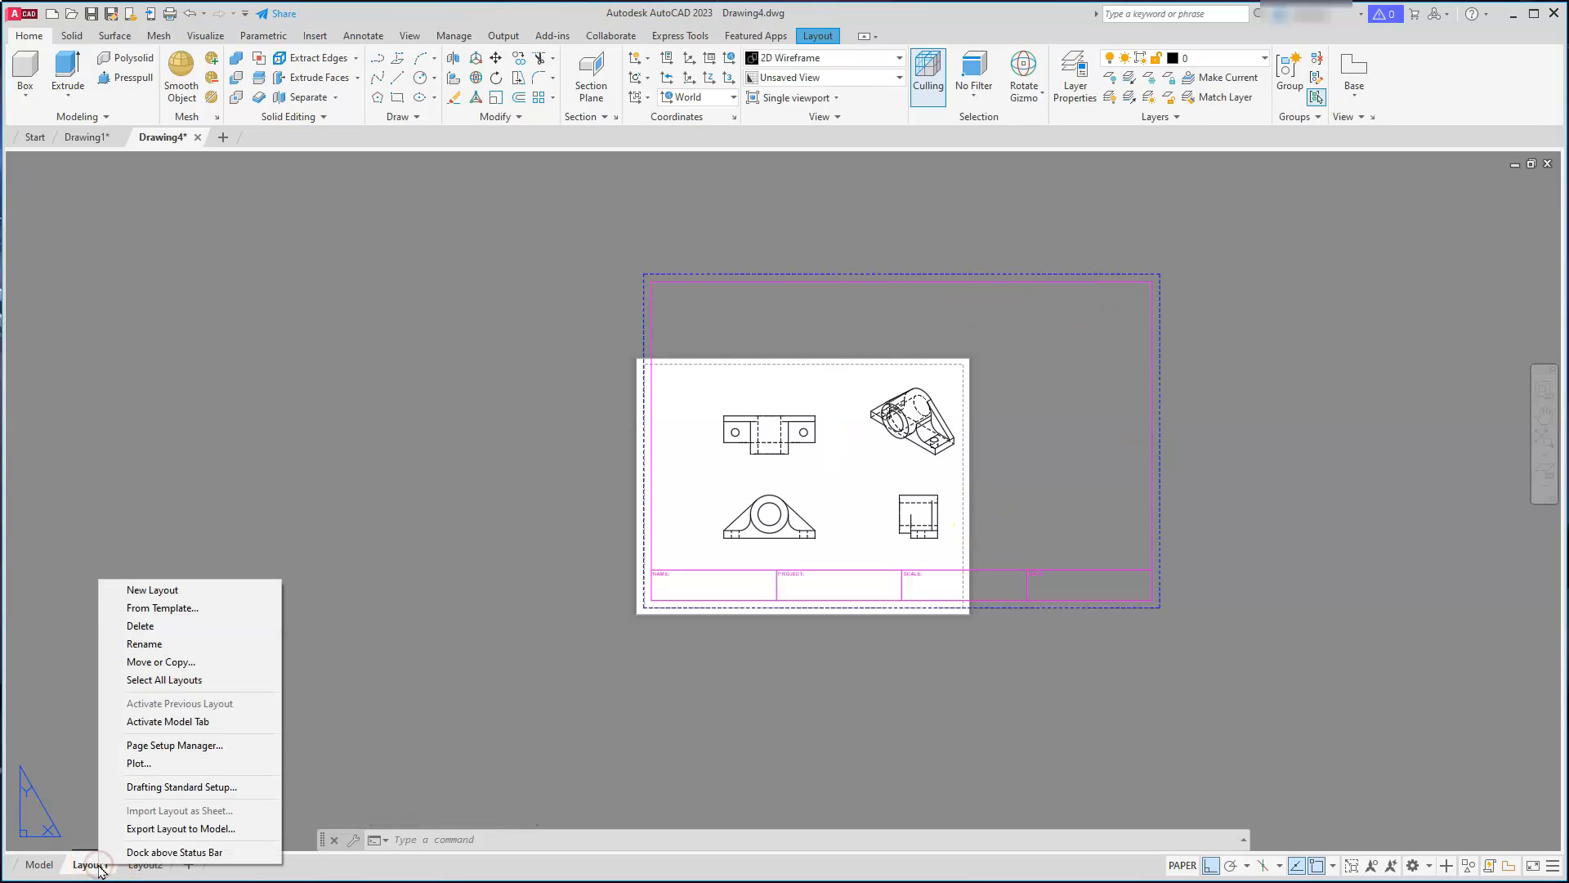
left_click(190, 746)
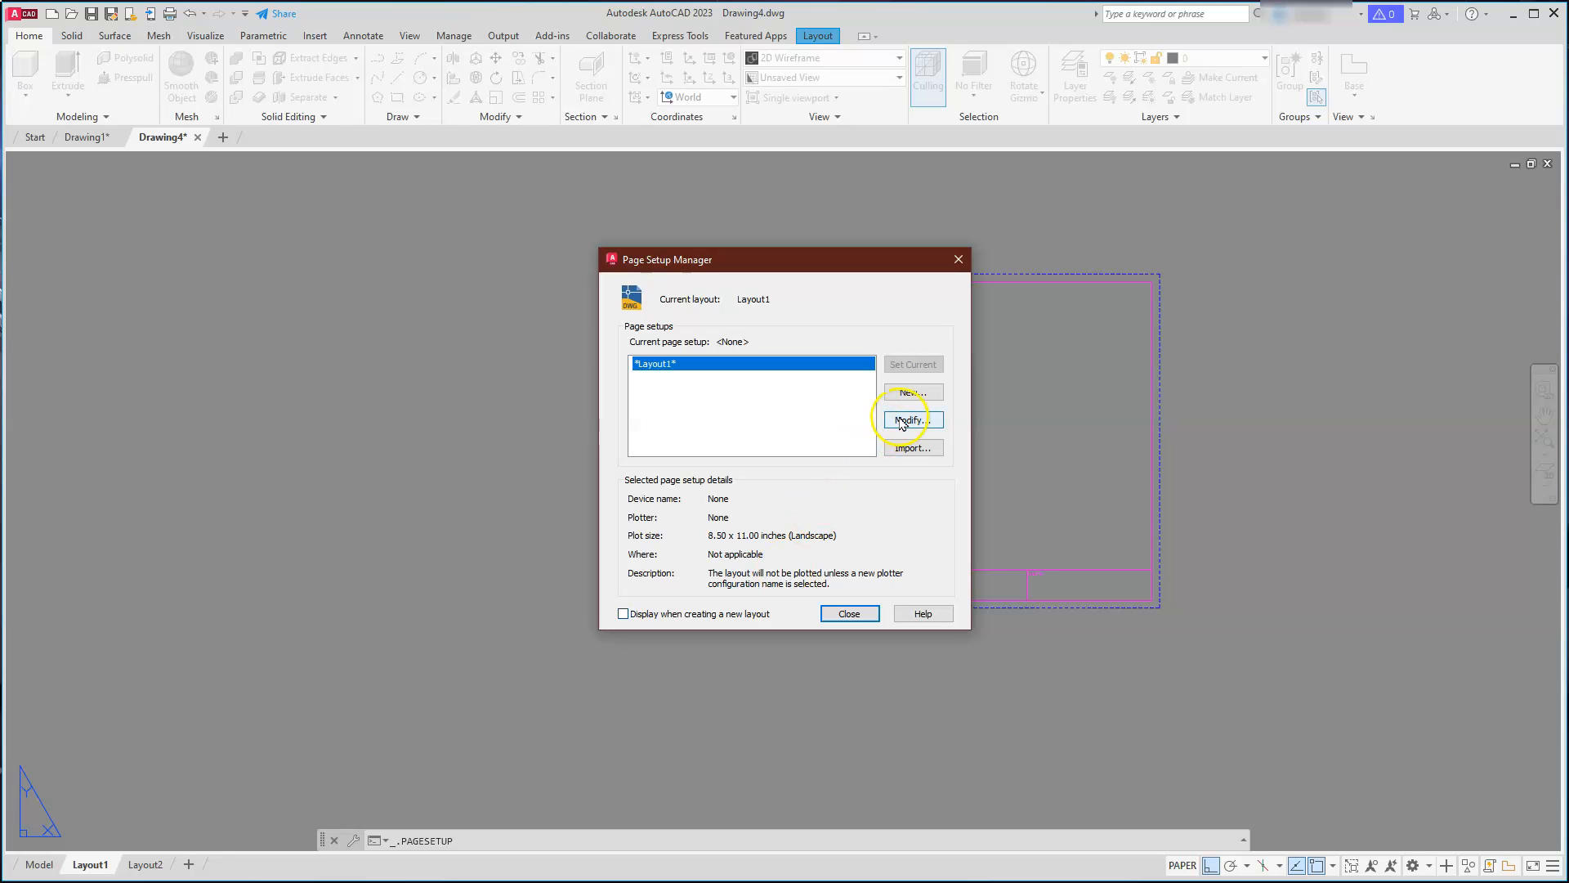
left_click(903, 423)
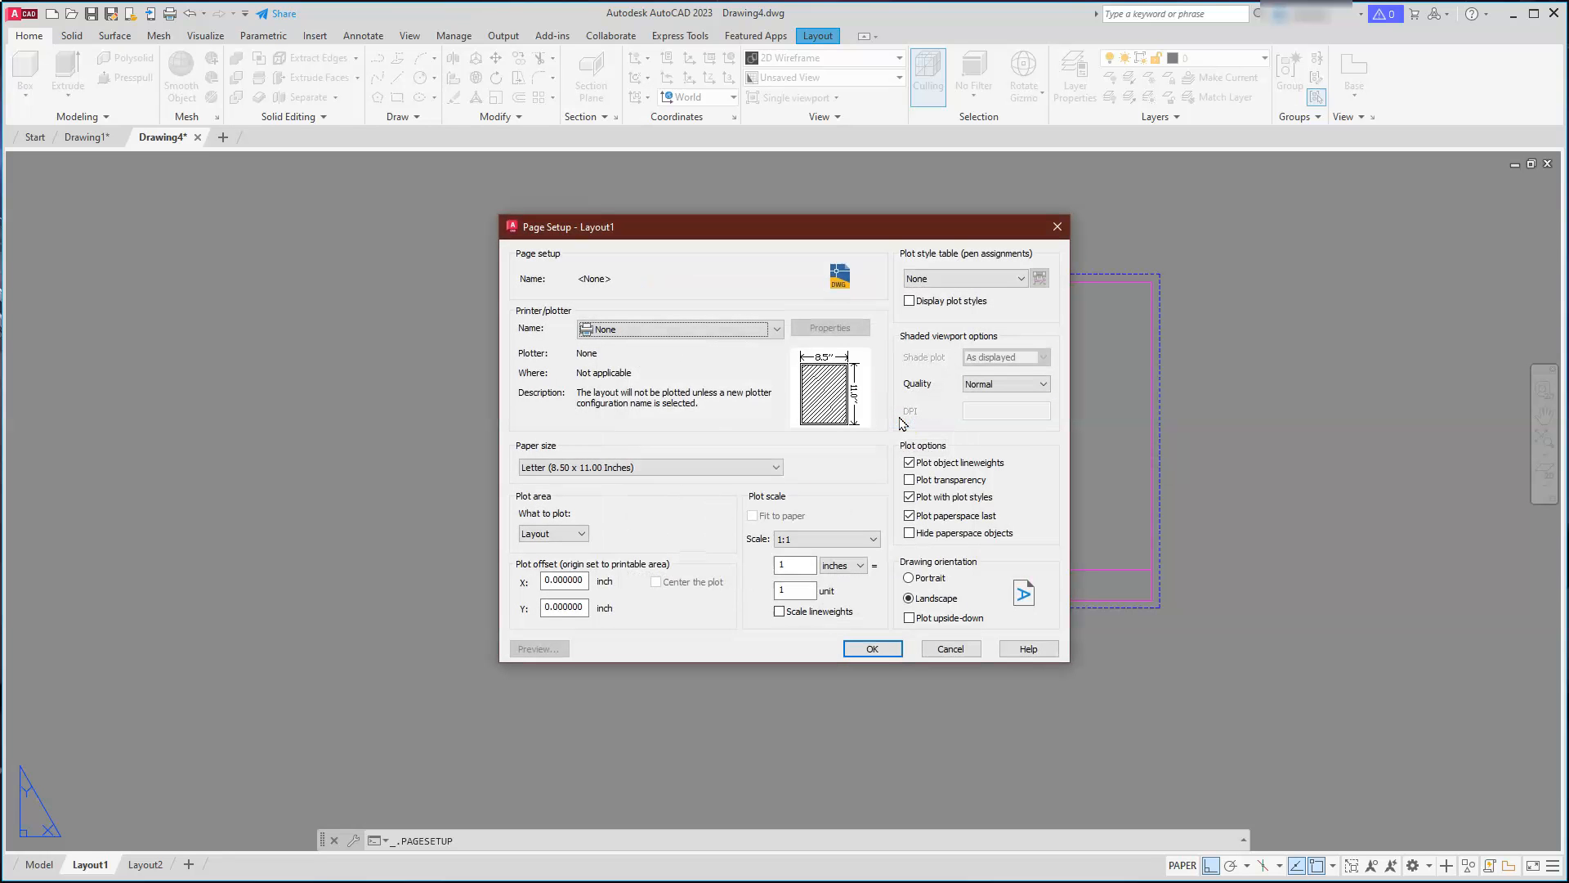
left_click(704, 332)
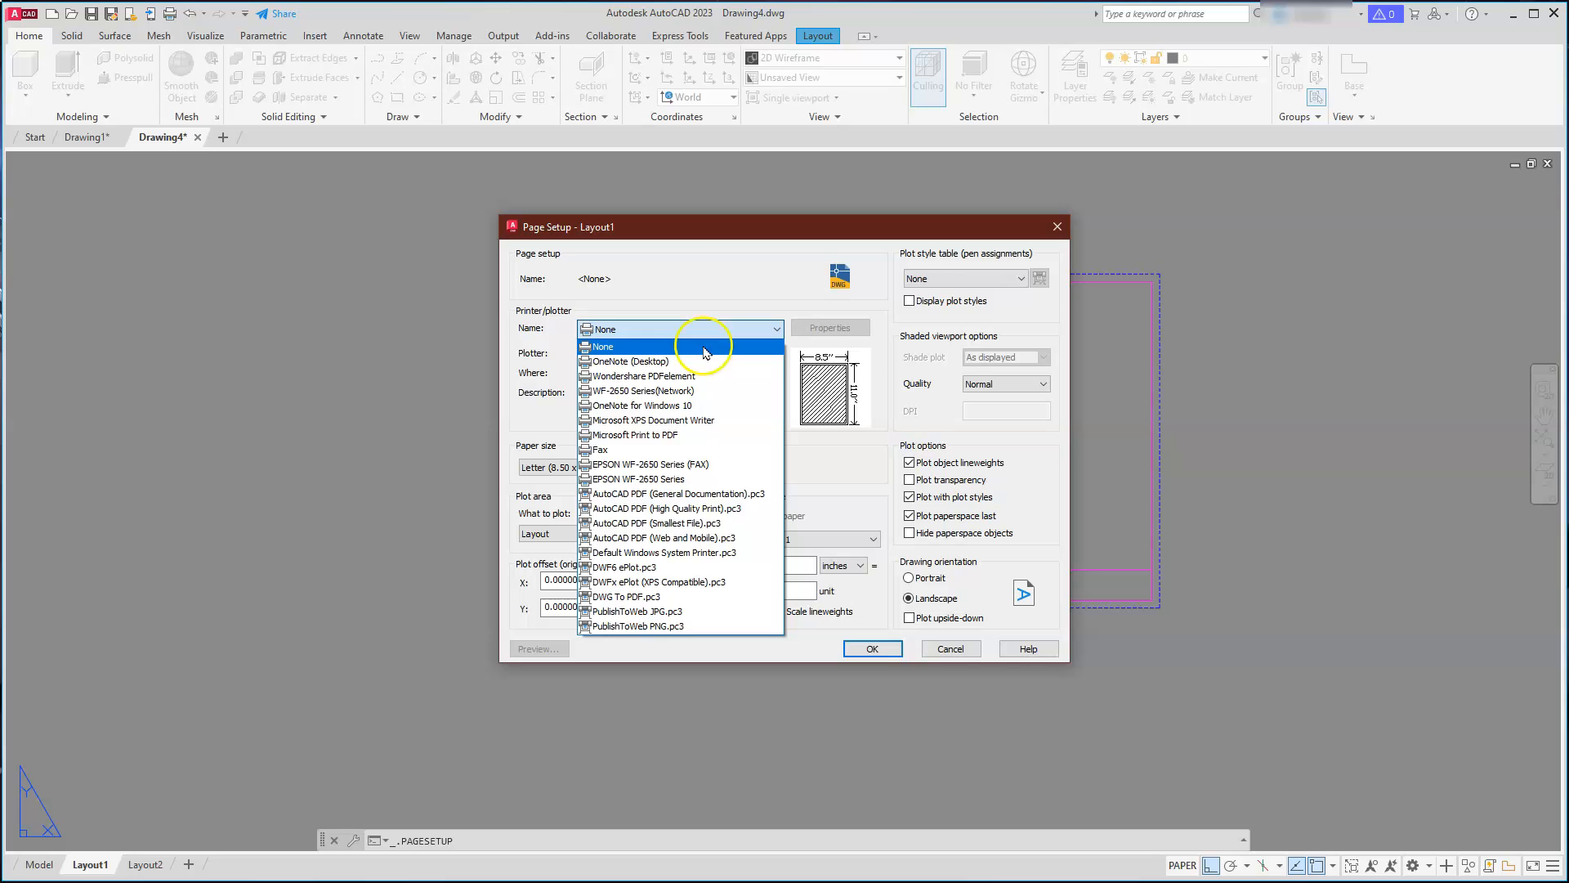
left_click(664, 603)
left_click(604, 467)
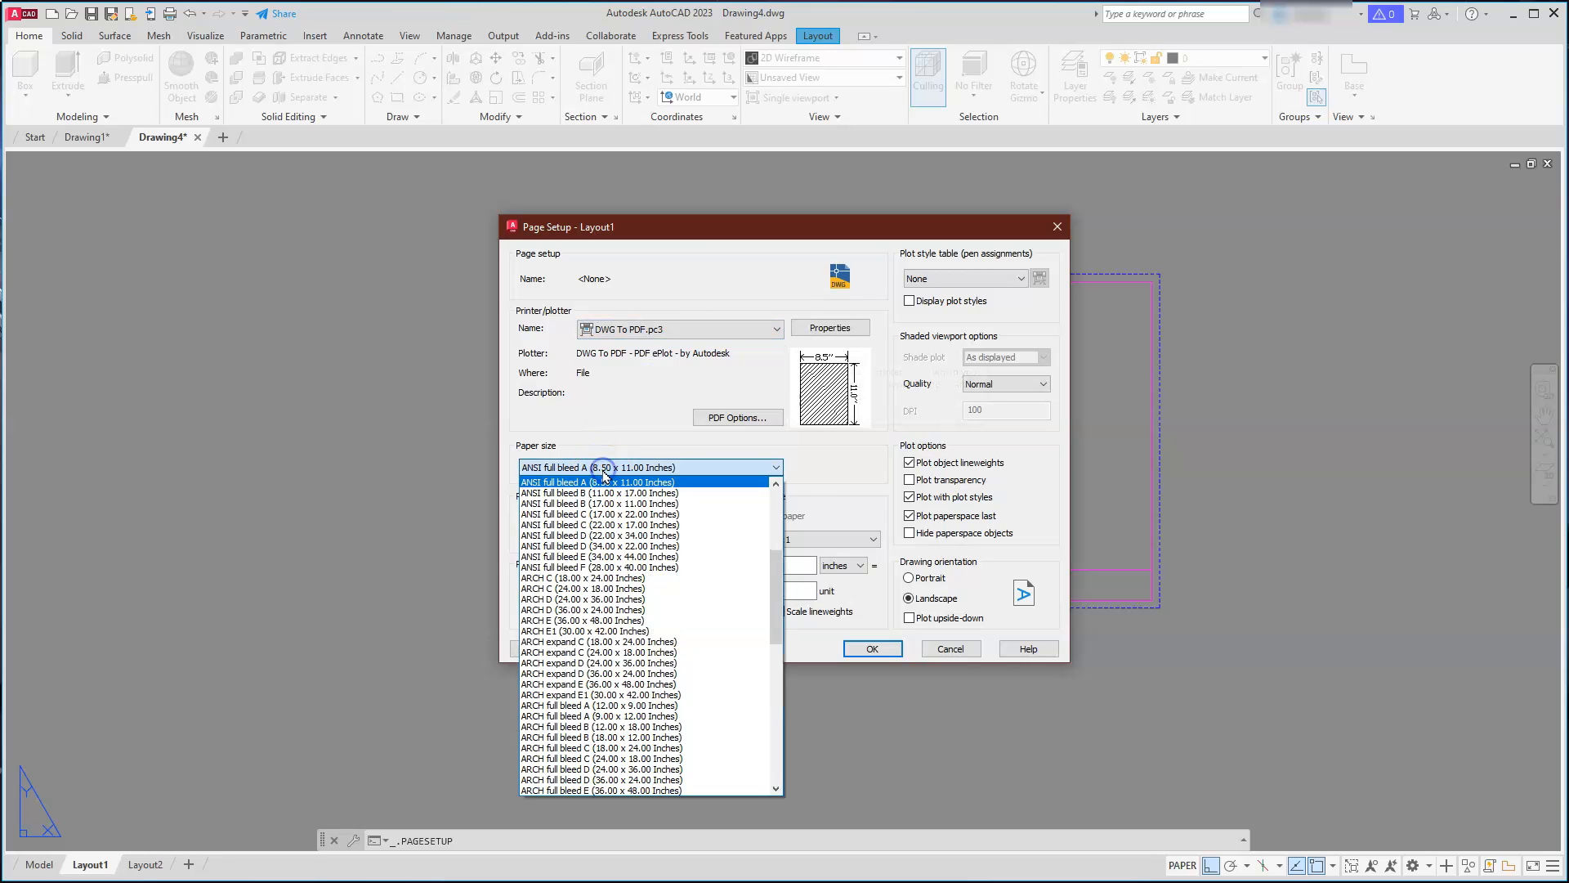
scroll(617, 572, "up", 1)
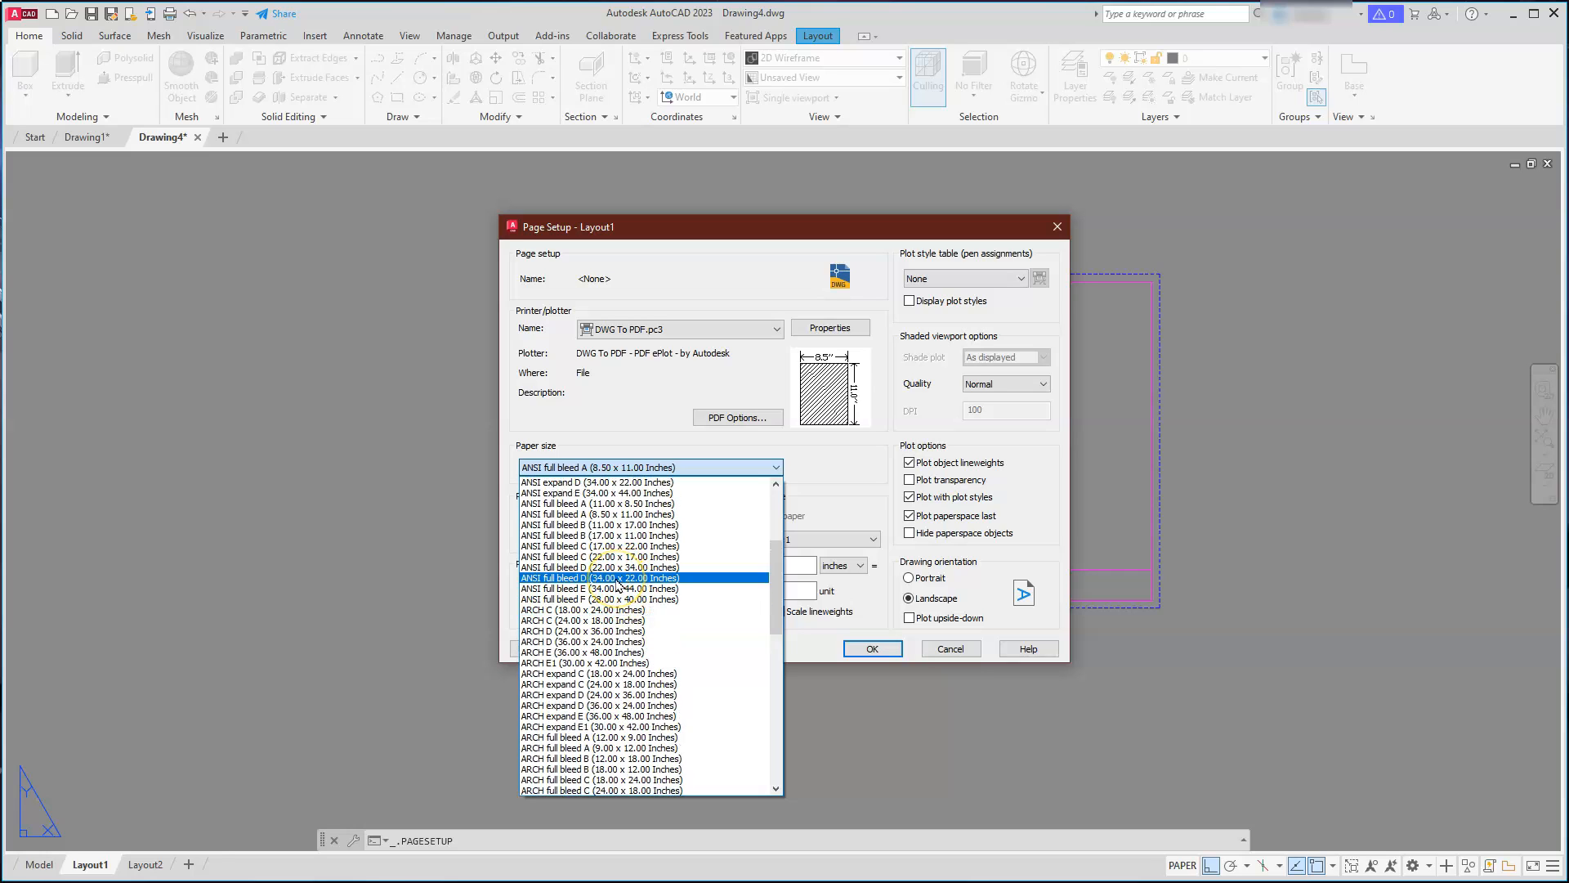
left_click(598, 536)
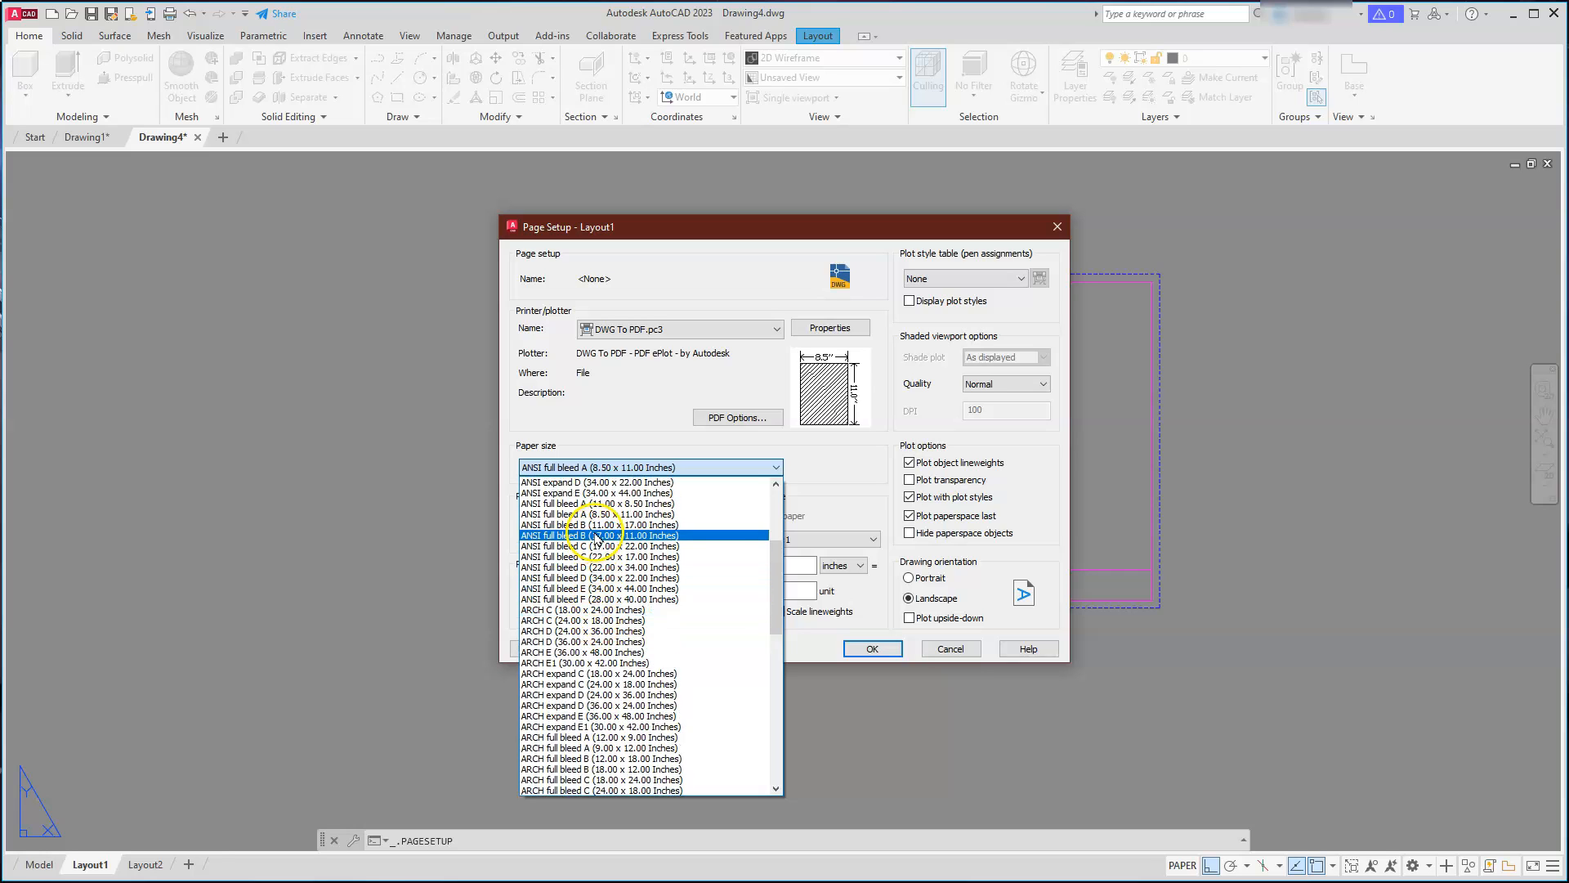
Step: Set the plot area to Extents with the plot centered, then apply the page setup and close the manager
left_click(560, 535)
left_click(553, 563)
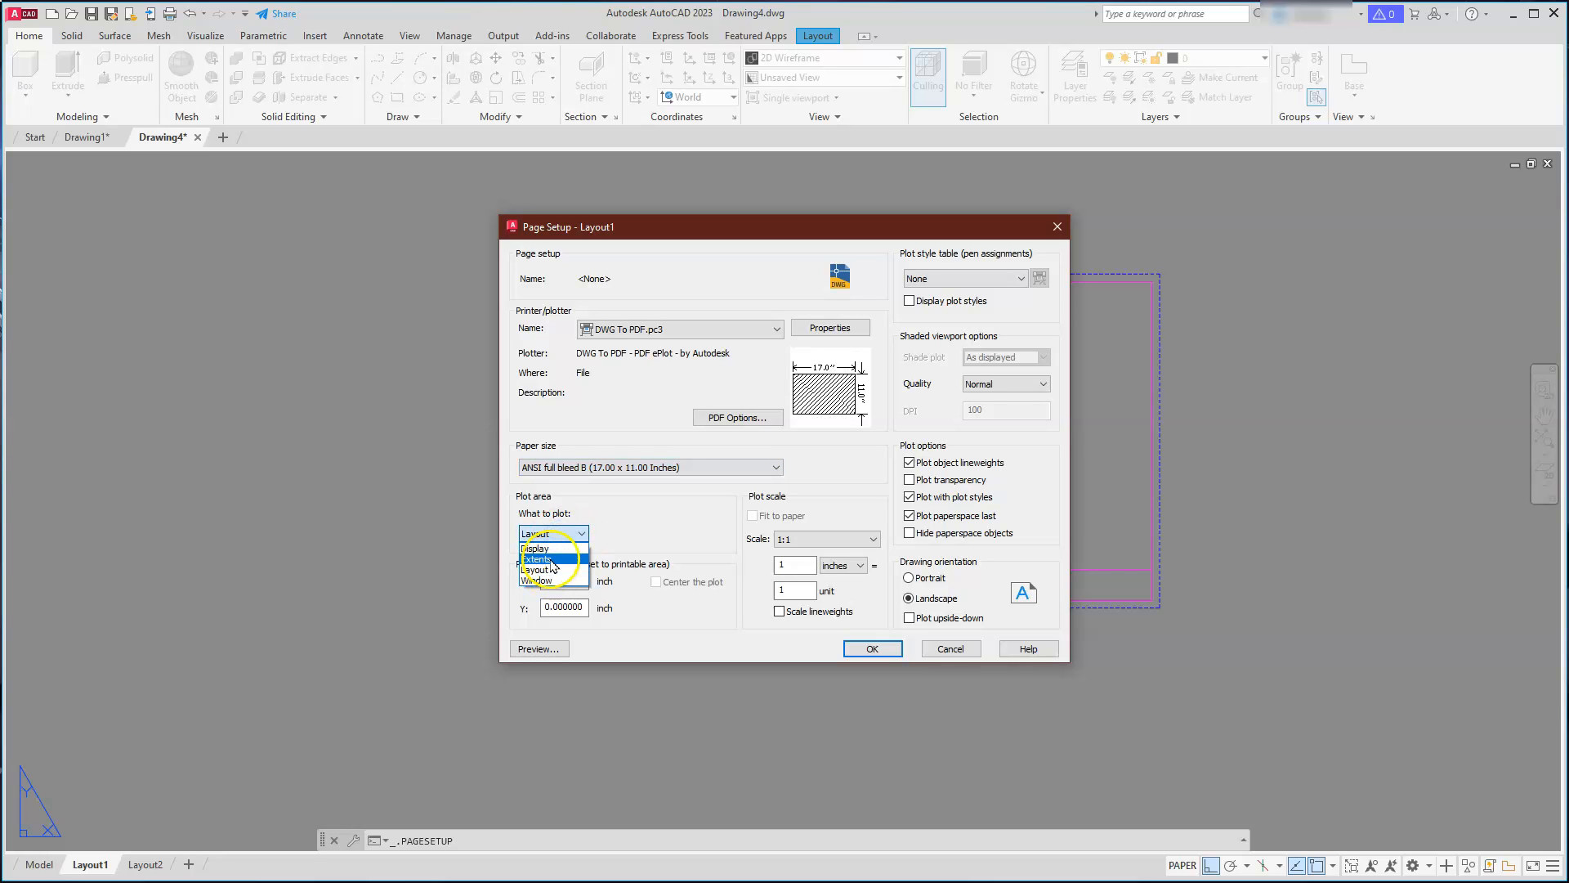
left_click(657, 583)
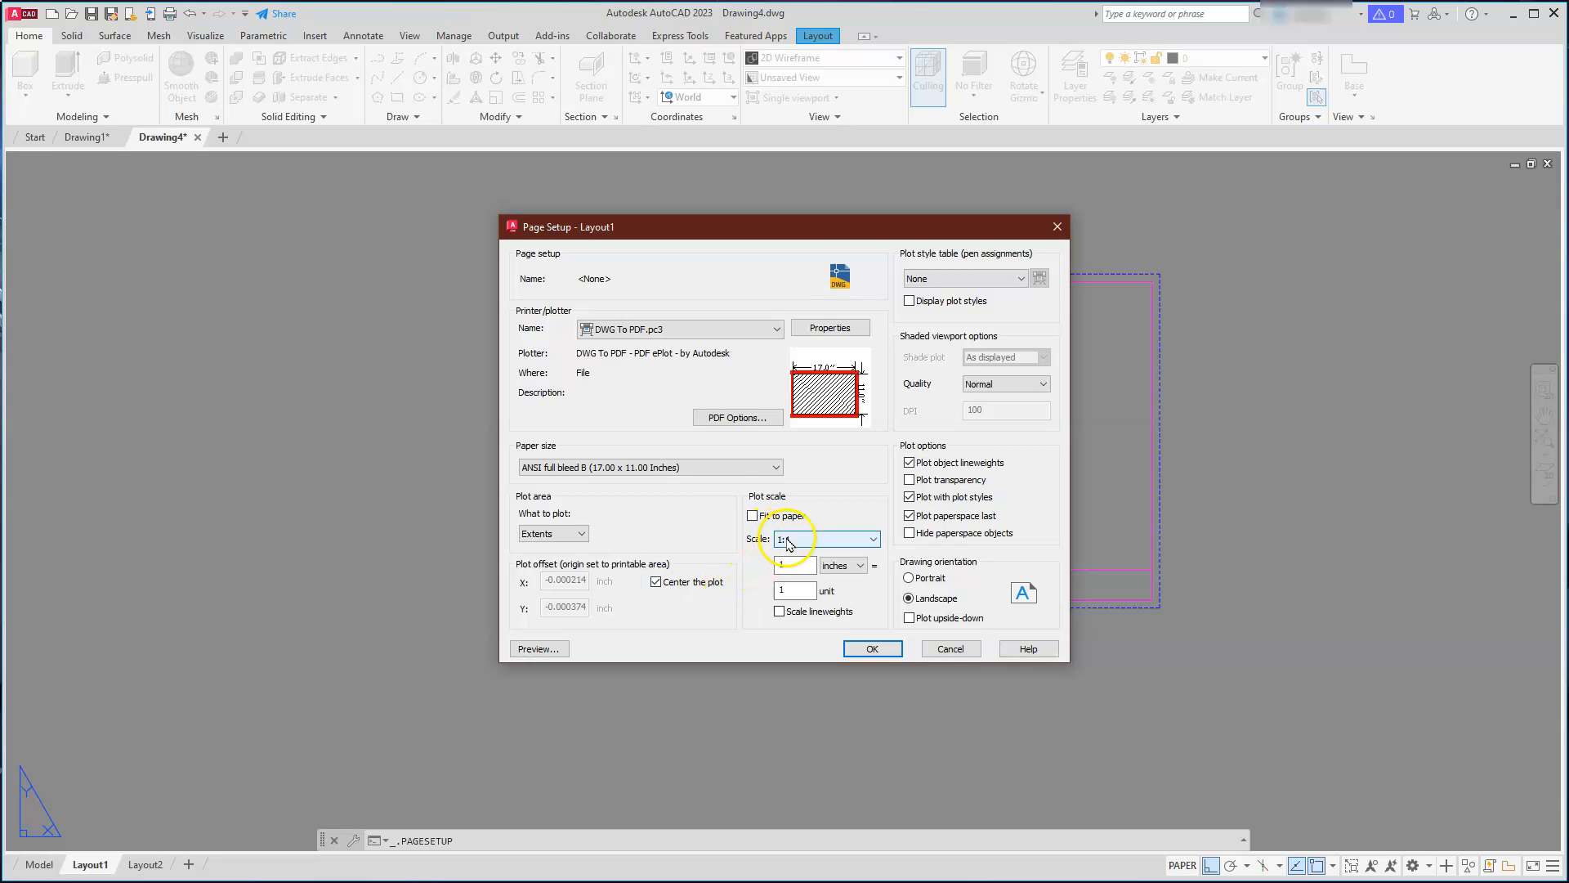
left_click(868, 648)
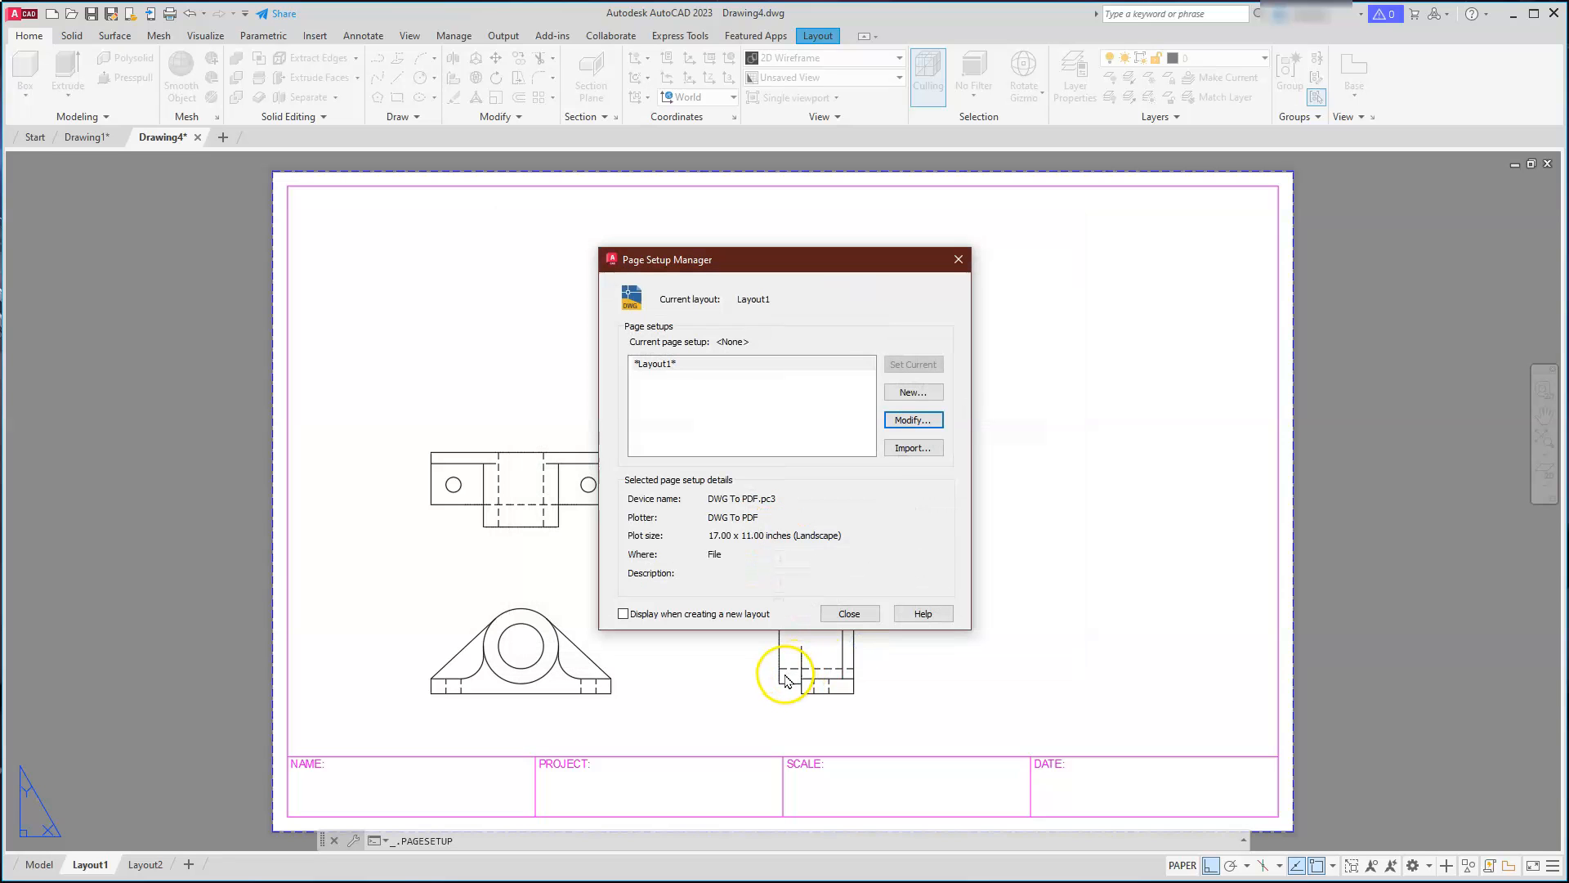
left_click(849, 613)
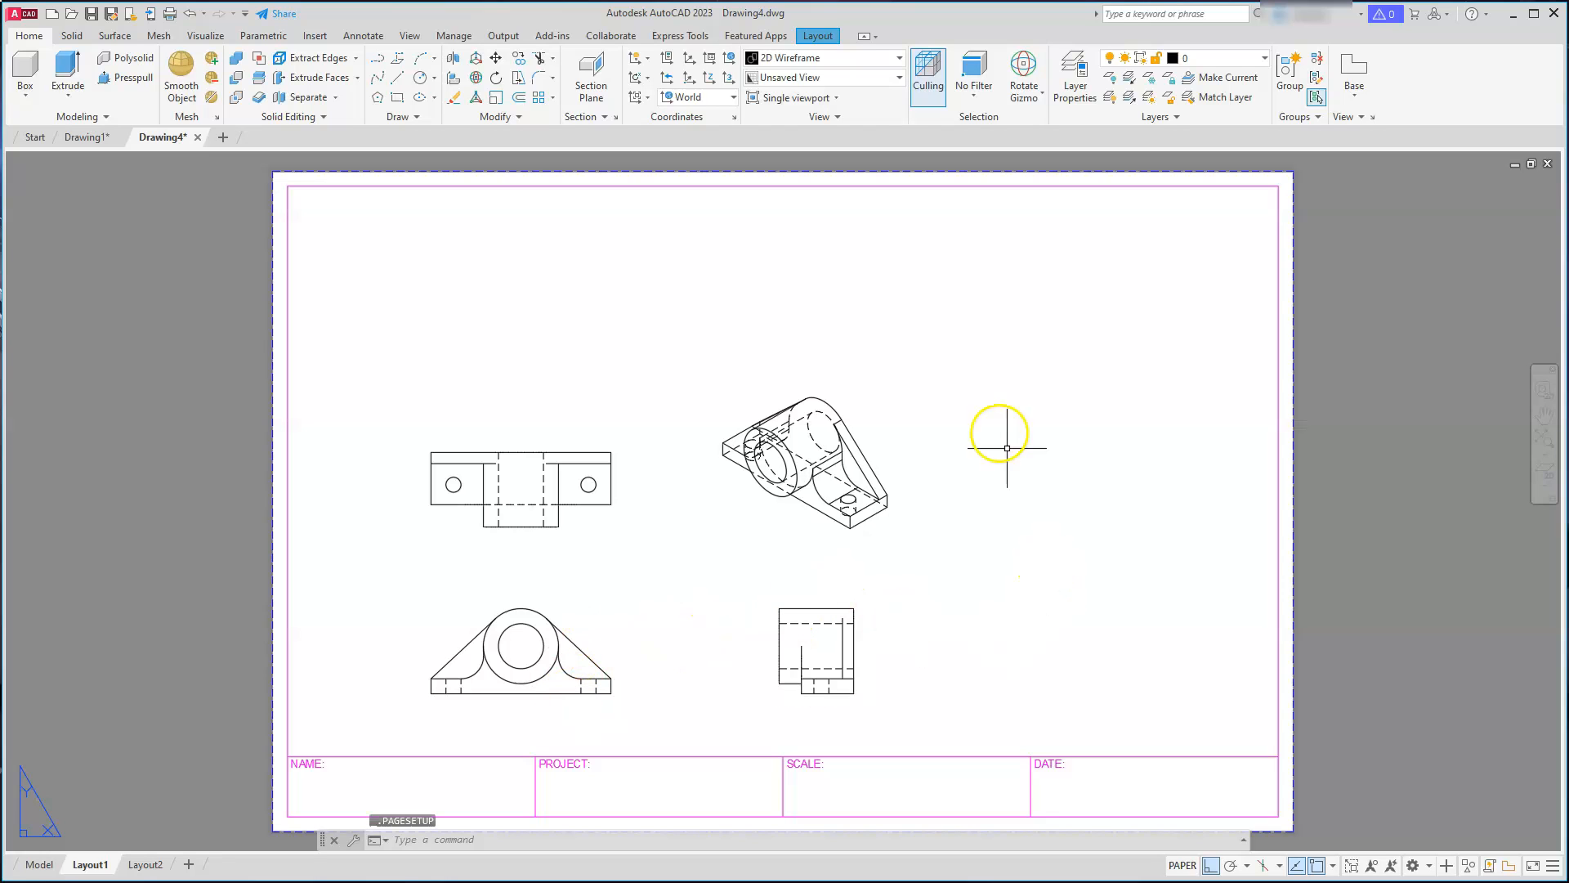
Step: Set the front base view's scale to 1:20
left_click(537, 650)
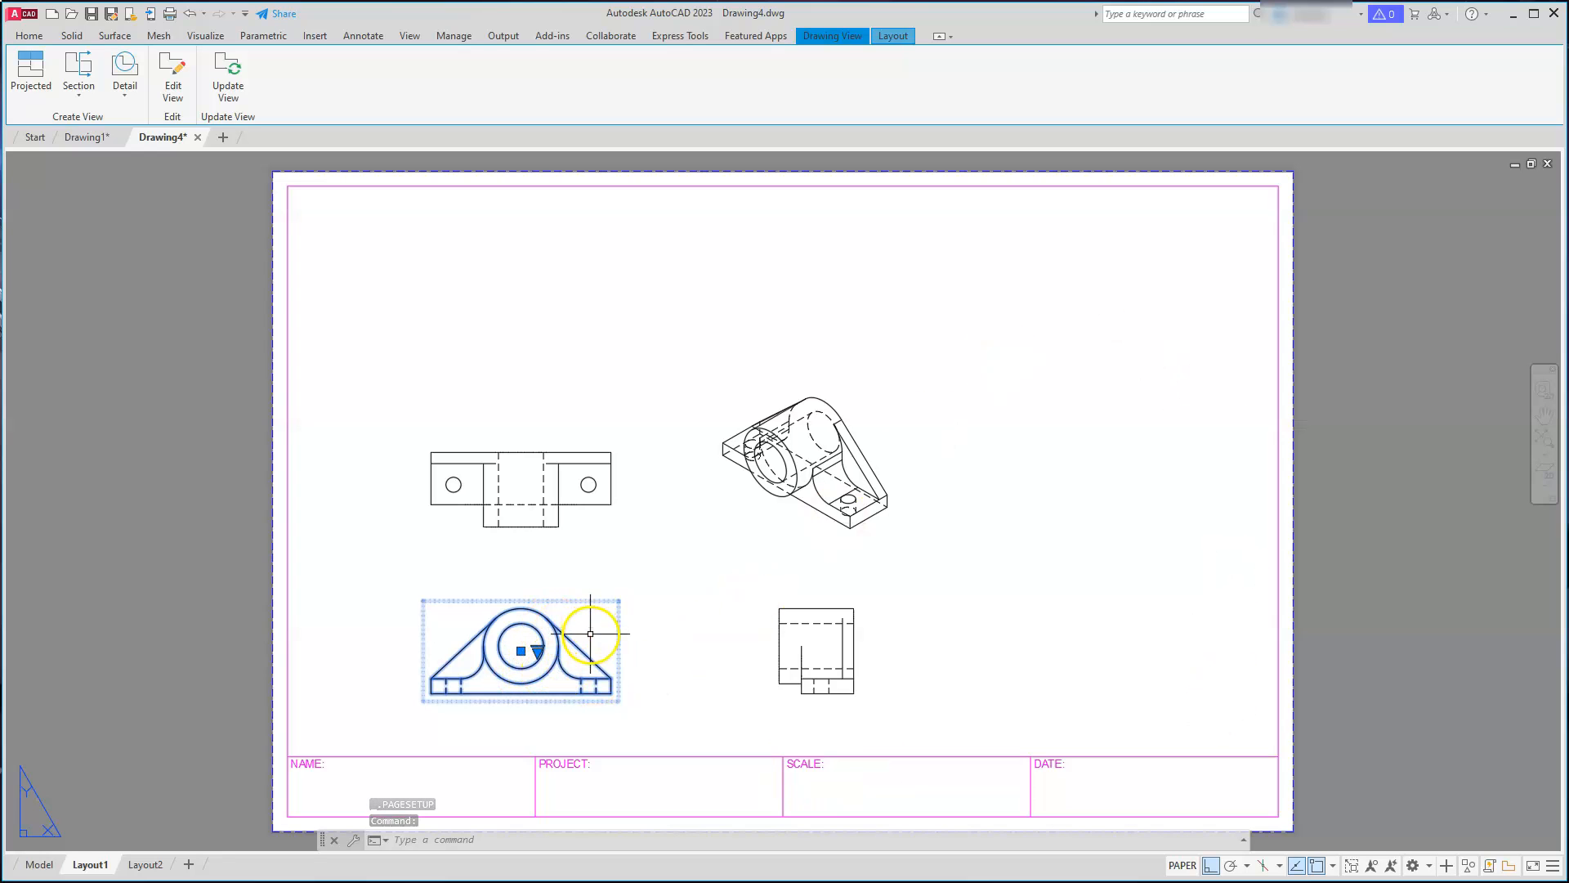
left_click(537, 652)
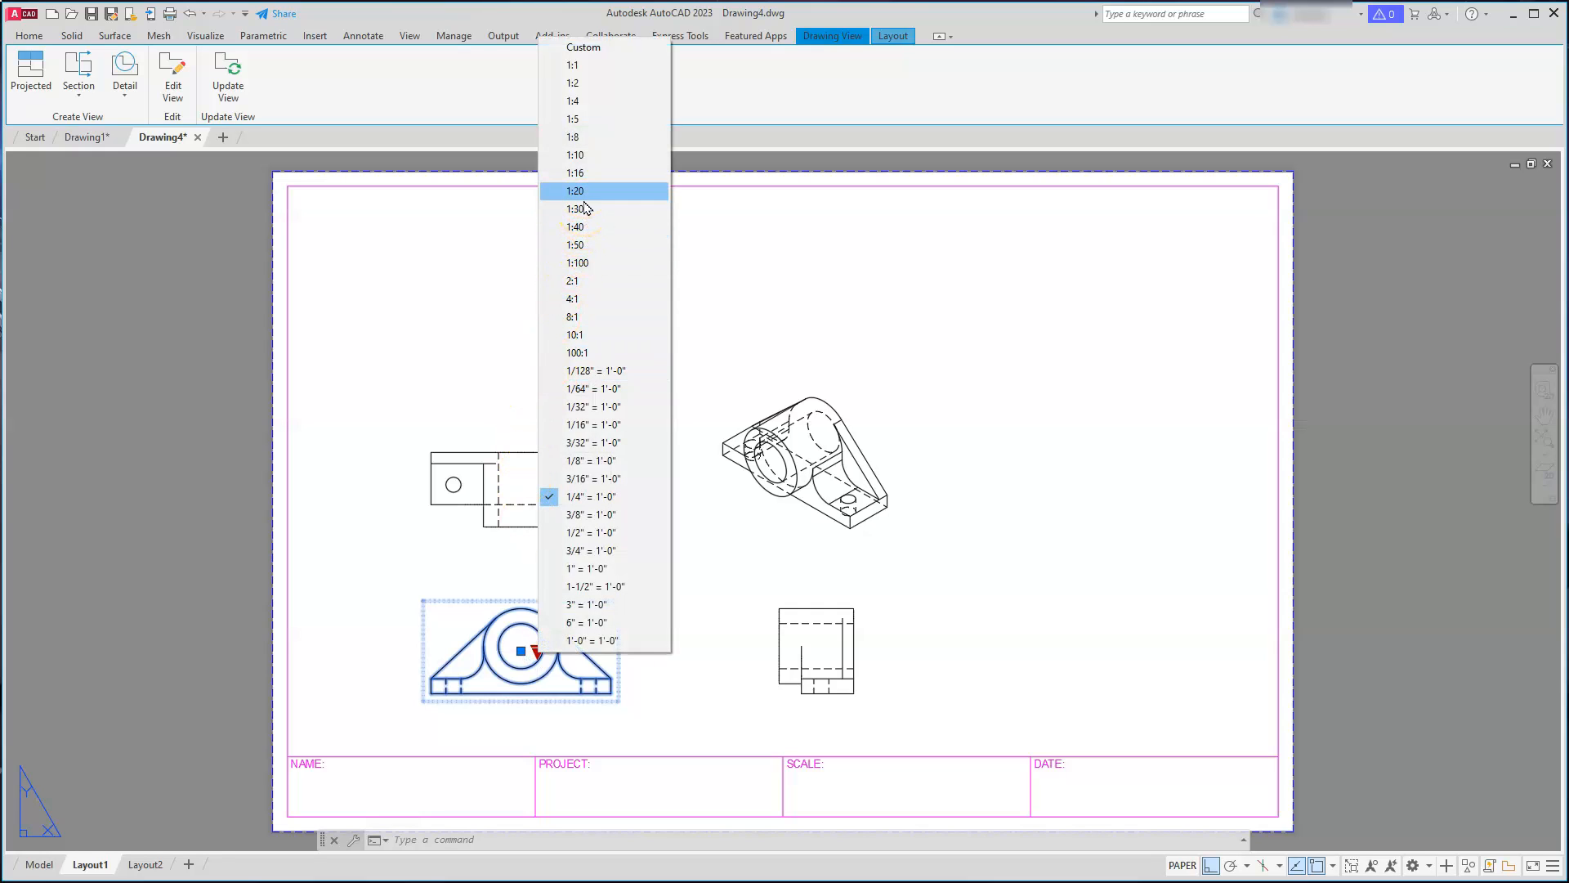
left_click(577, 191)
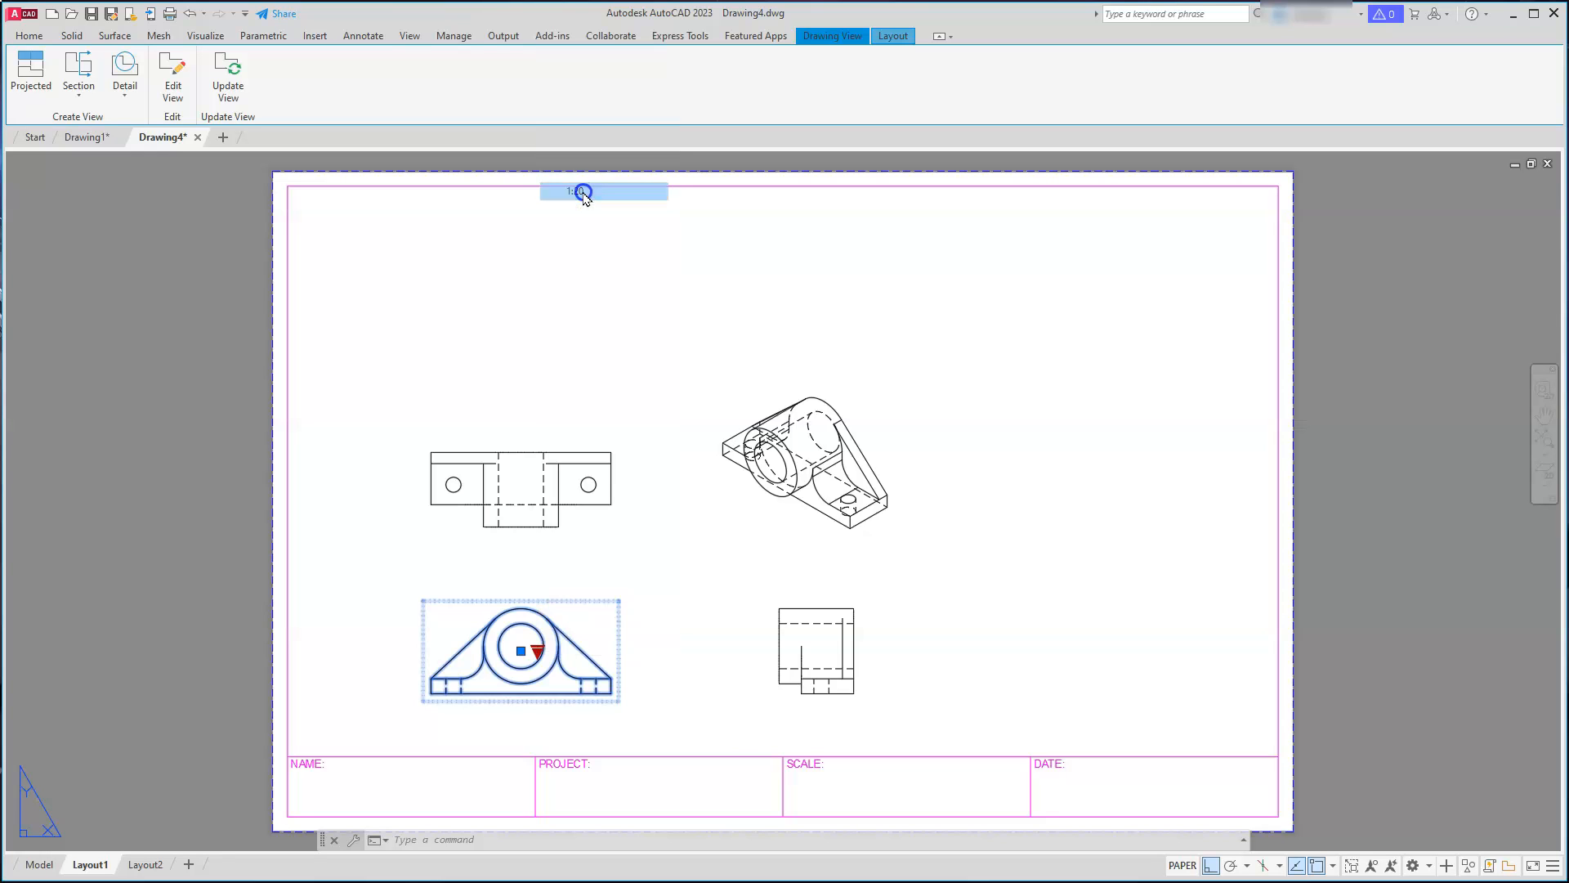
Step: Set the isometric view's scale to 1:30 and, with Ortho off, move it to the sheet's upper-right corner
left_click(906, 416)
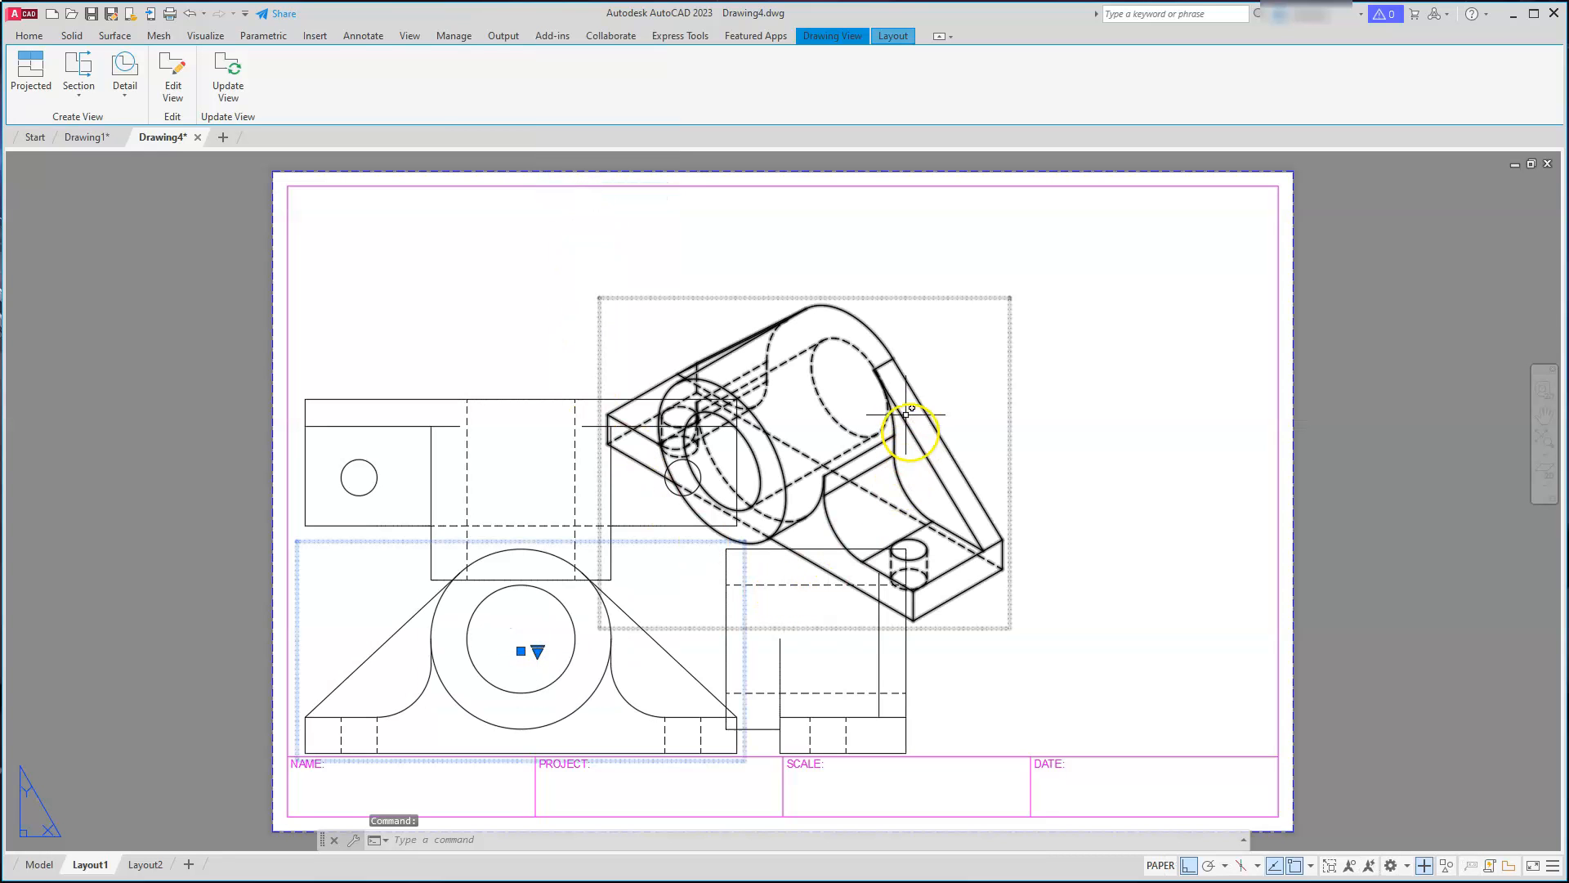
left_click(823, 464)
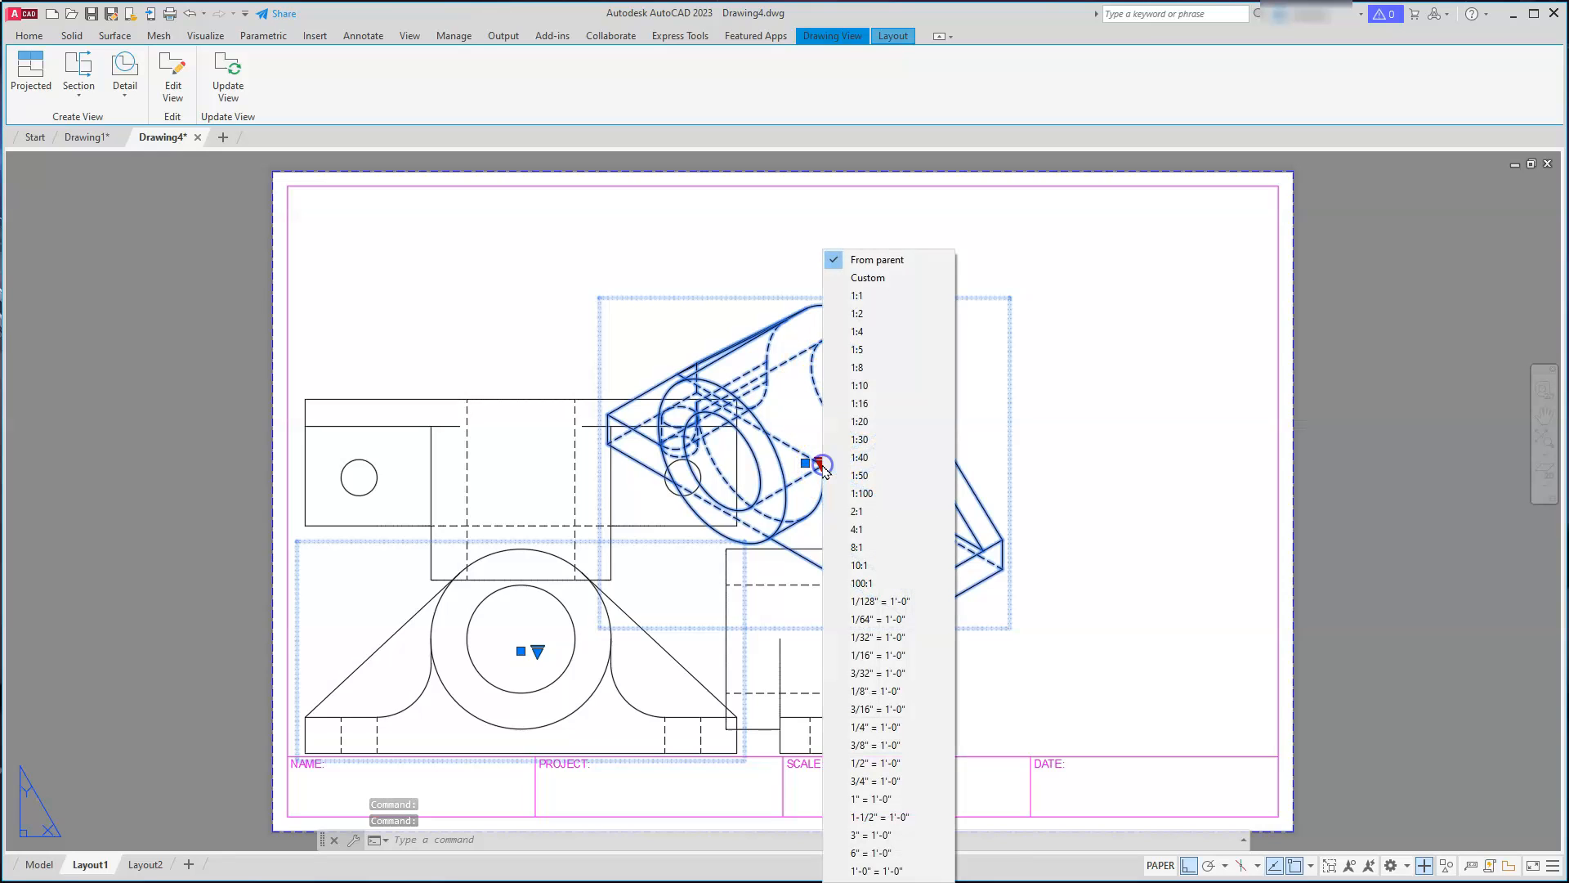
left_click(881, 439)
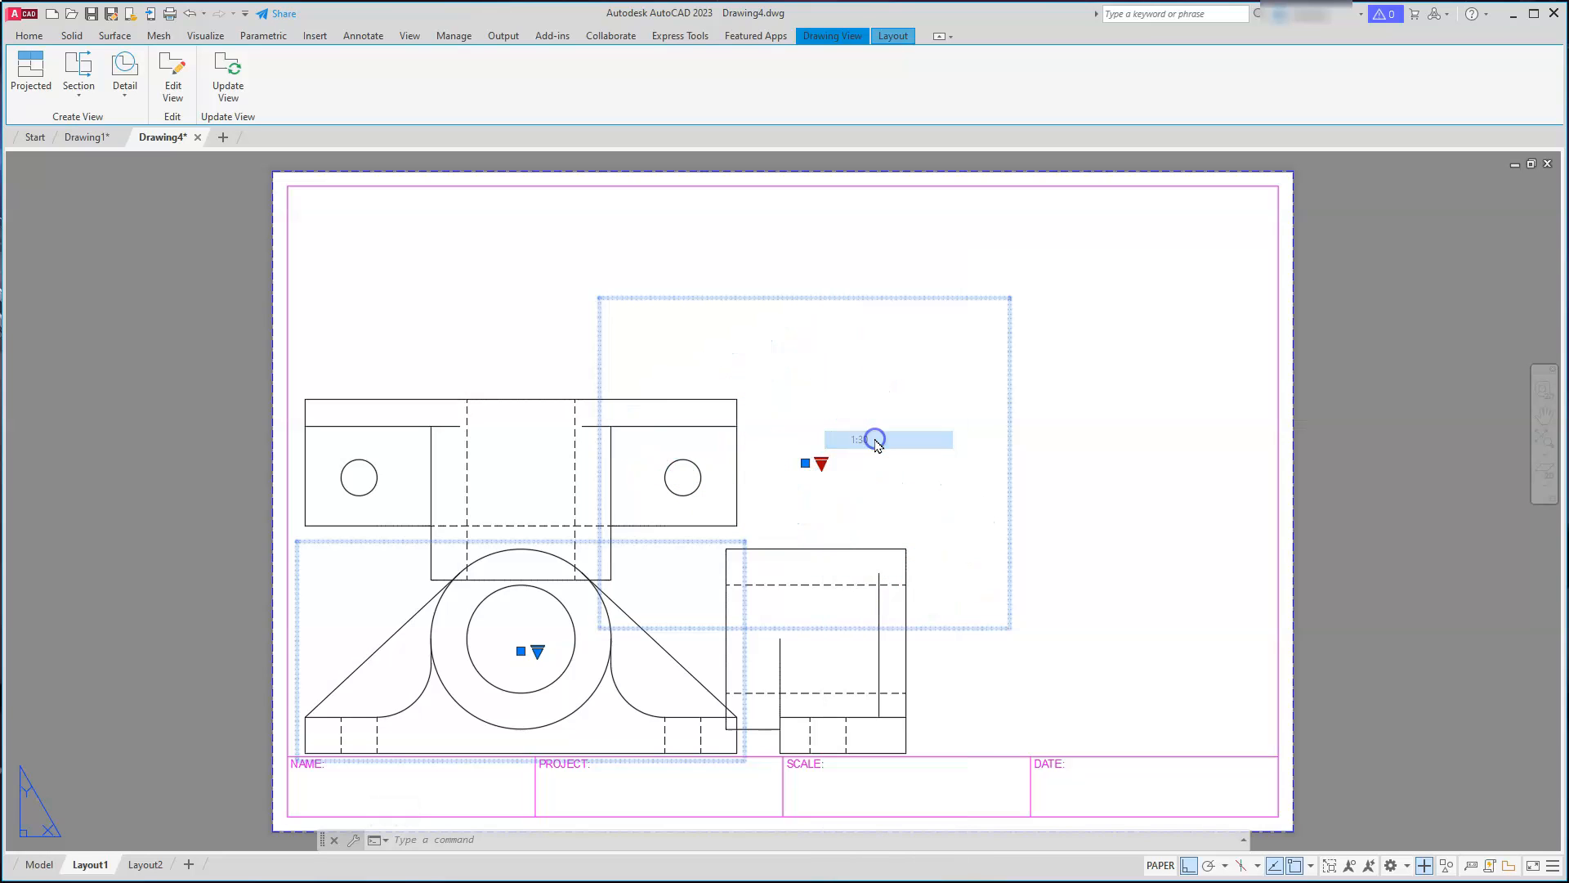
left_click(806, 462)
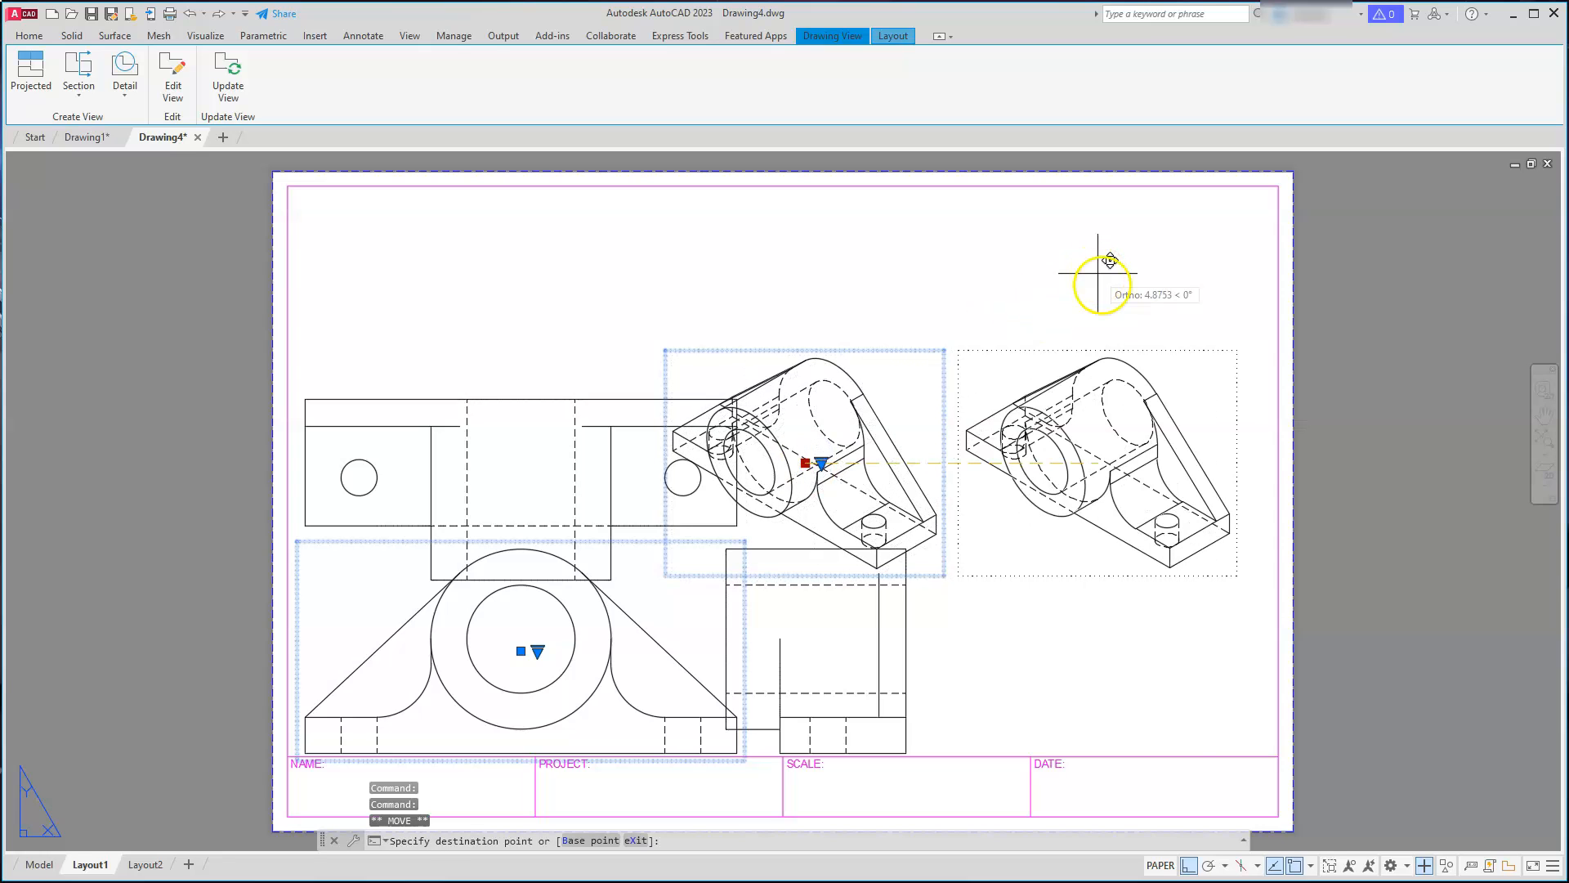
left_click(1190, 866)
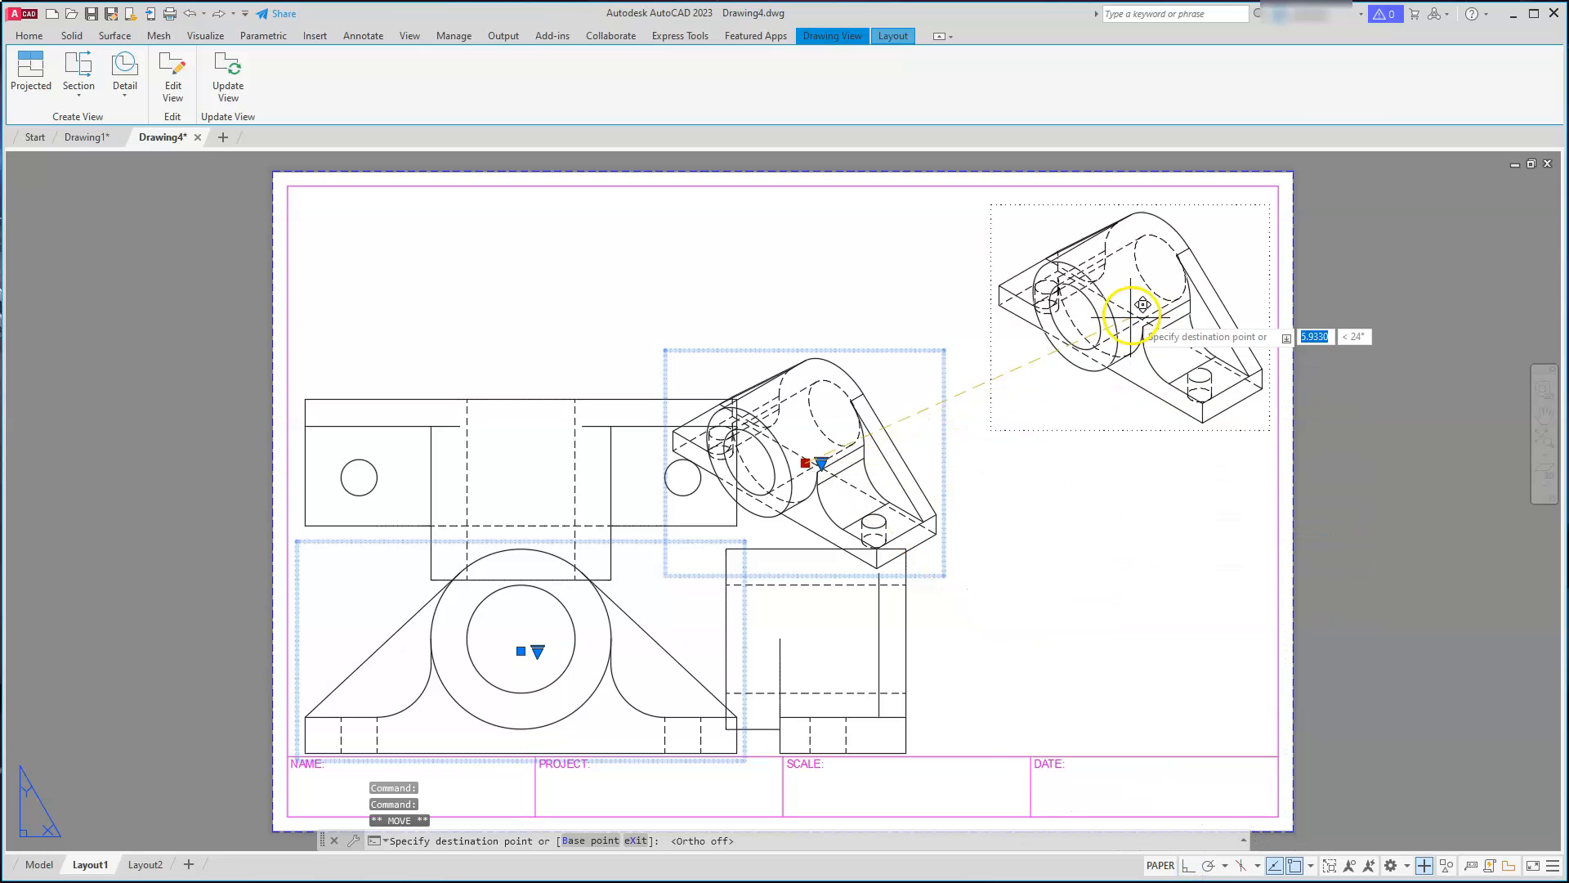
left_click(1134, 299)
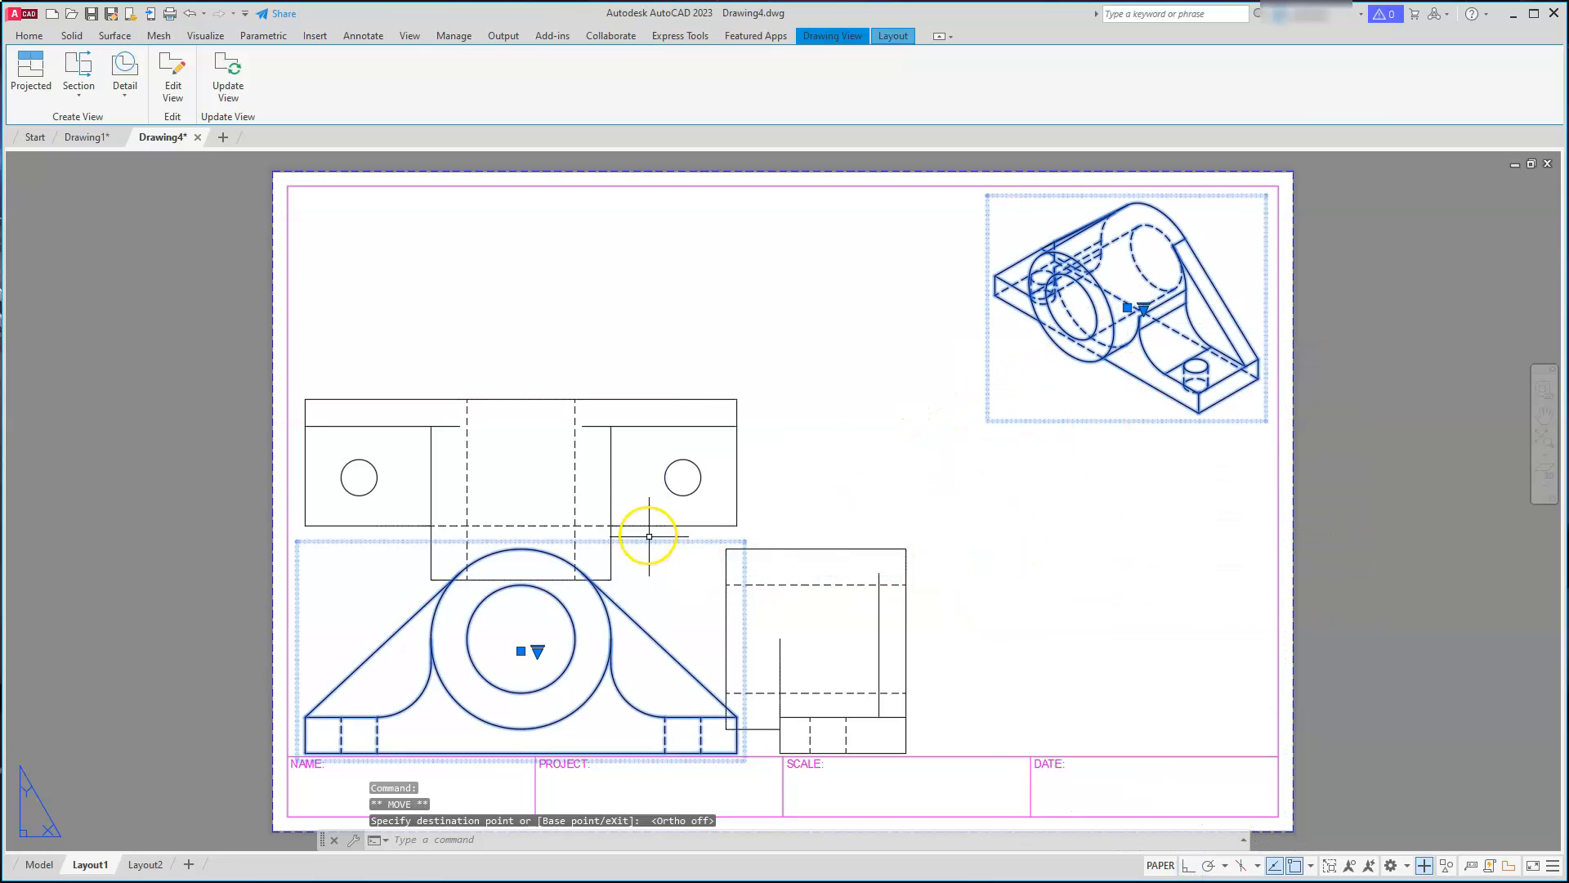
Step: Move the top view up, clear of the front view, and the right-side view farther to the right
left_click(611, 490)
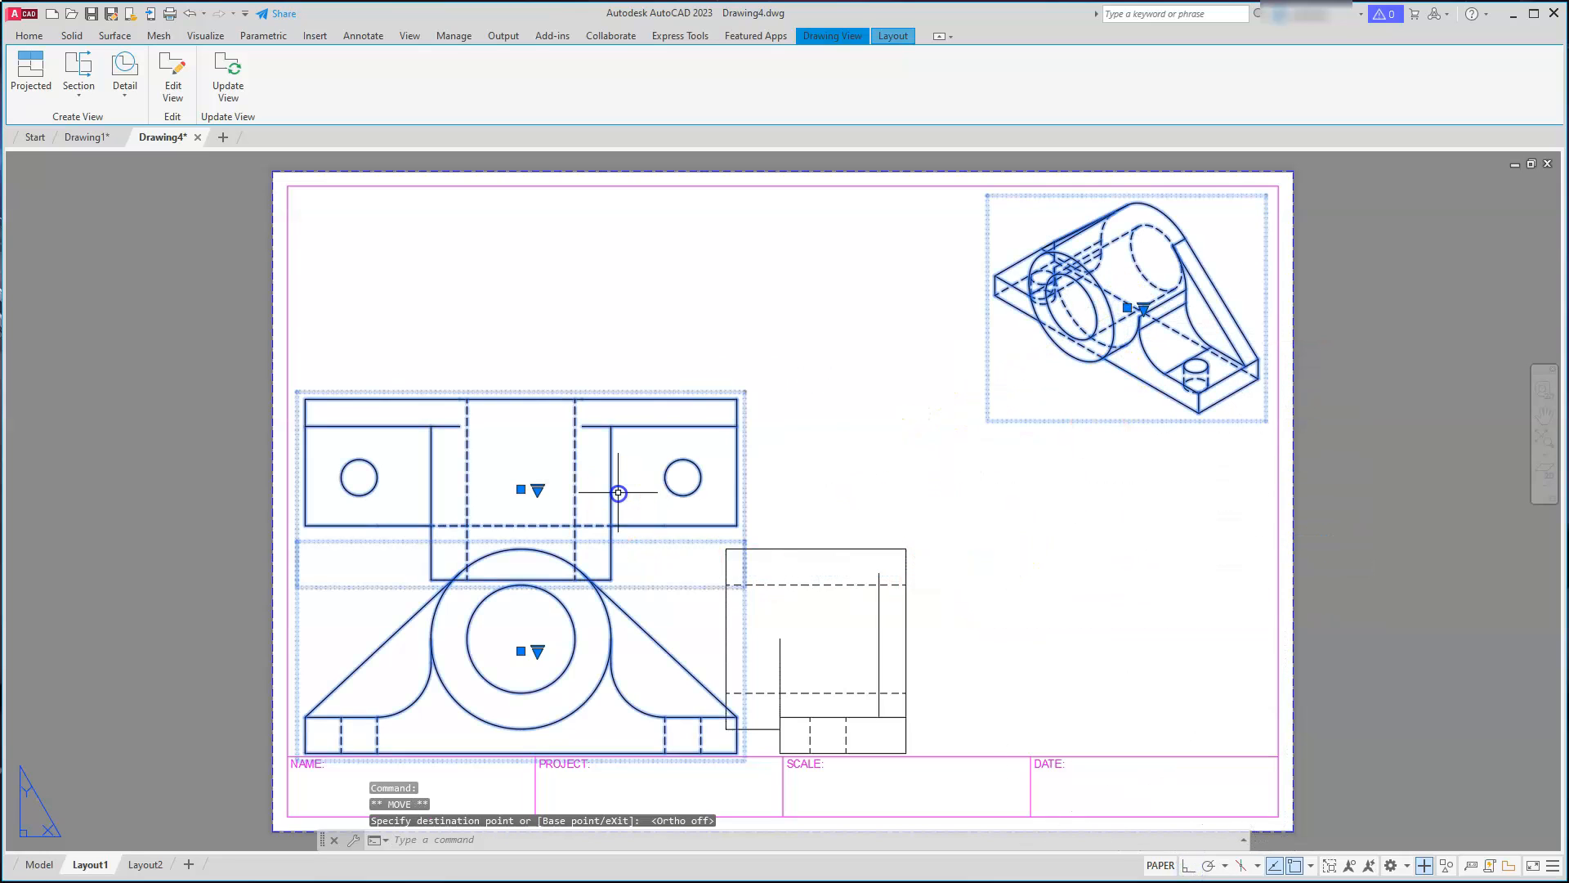
left_click(521, 489)
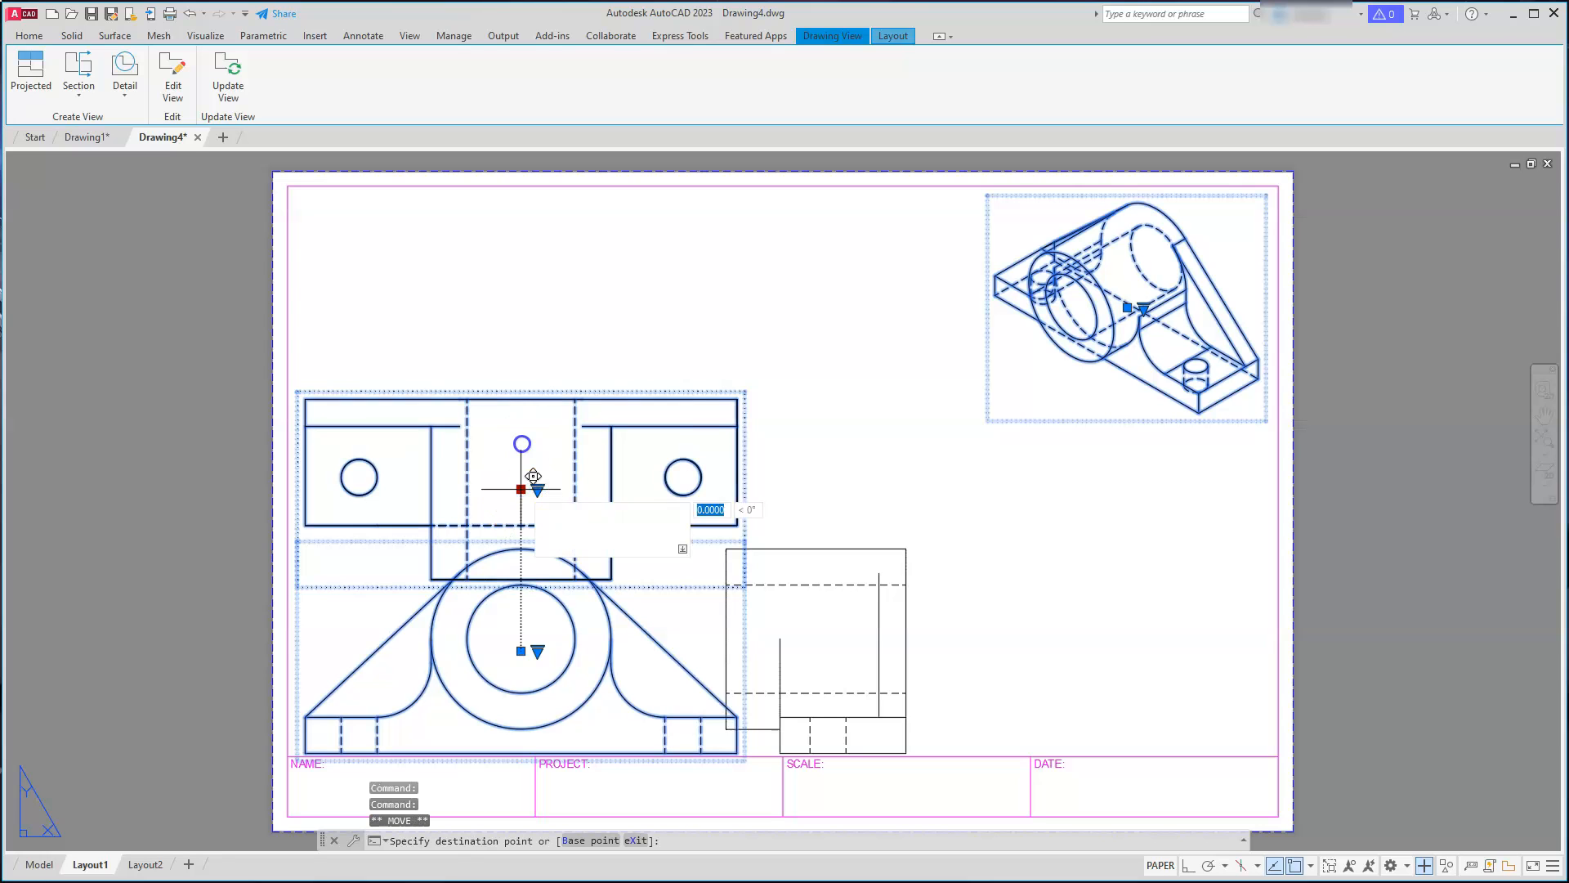
left_click(523, 336)
left_click(835, 642)
left_click_drag(817, 652, 1000, 635)
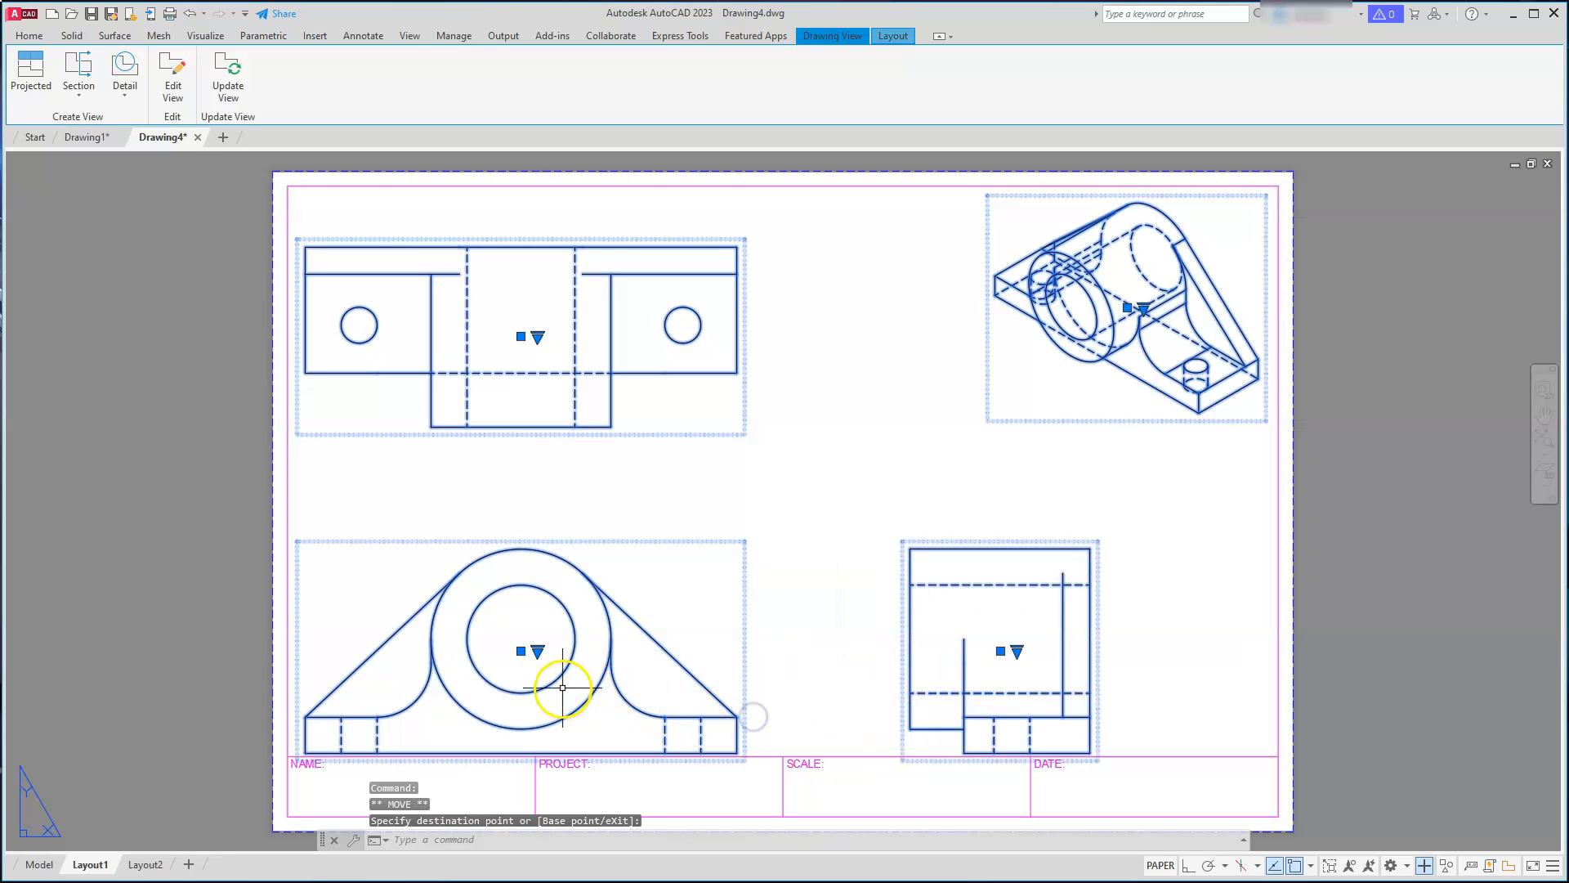
Step: Move the front view right and up so the aligned views sit clear of the border and title block
left_click(520, 652)
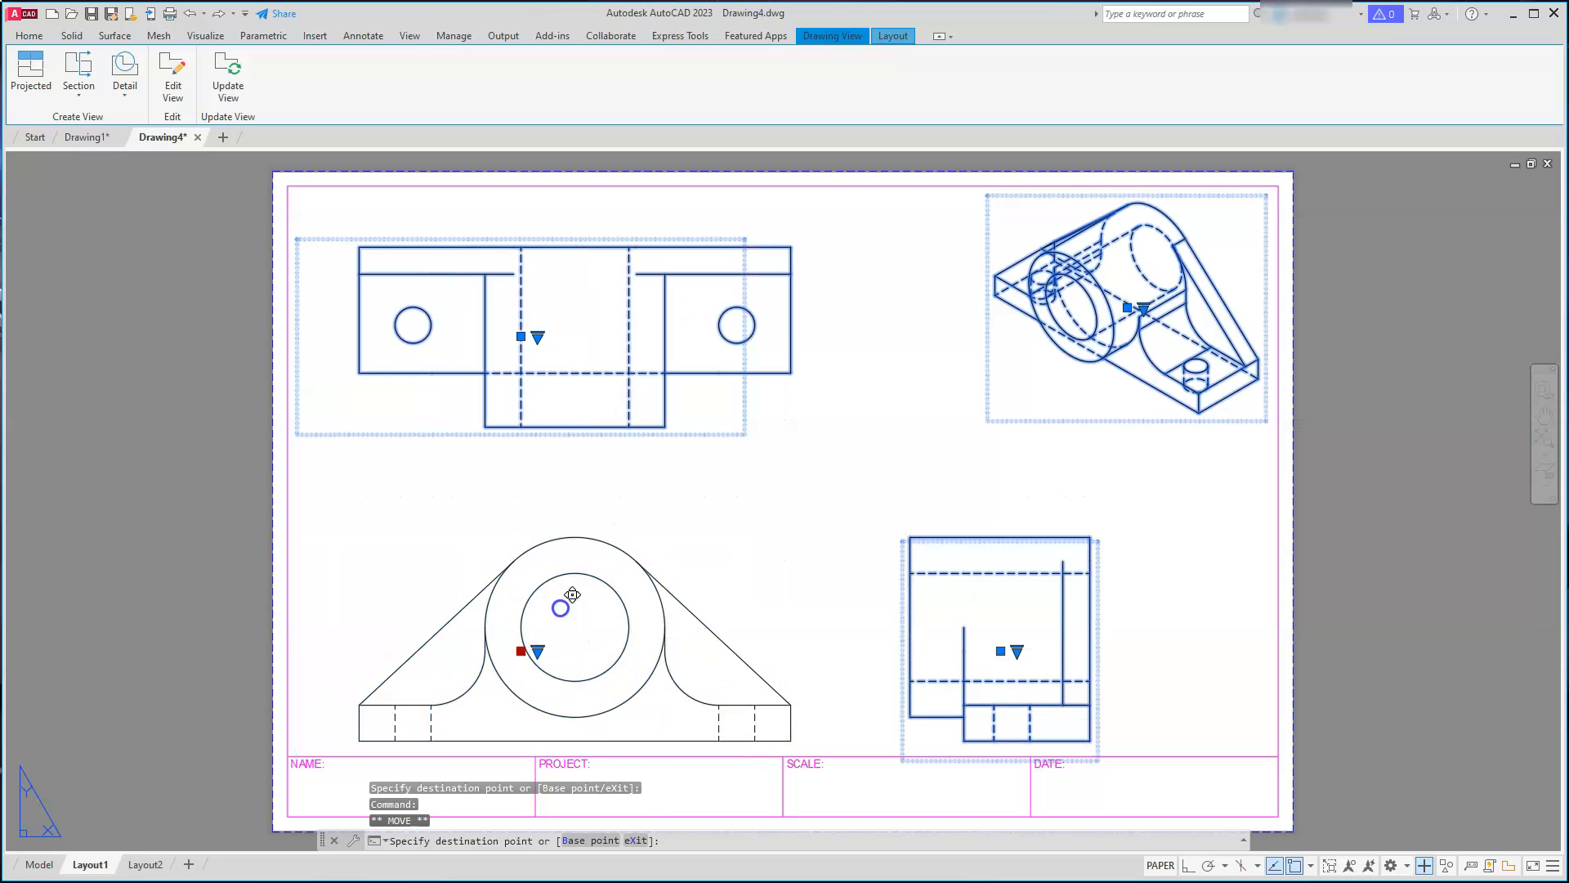
left_click(588, 661)
key("Escape")
key("Escape")
key("Escape")
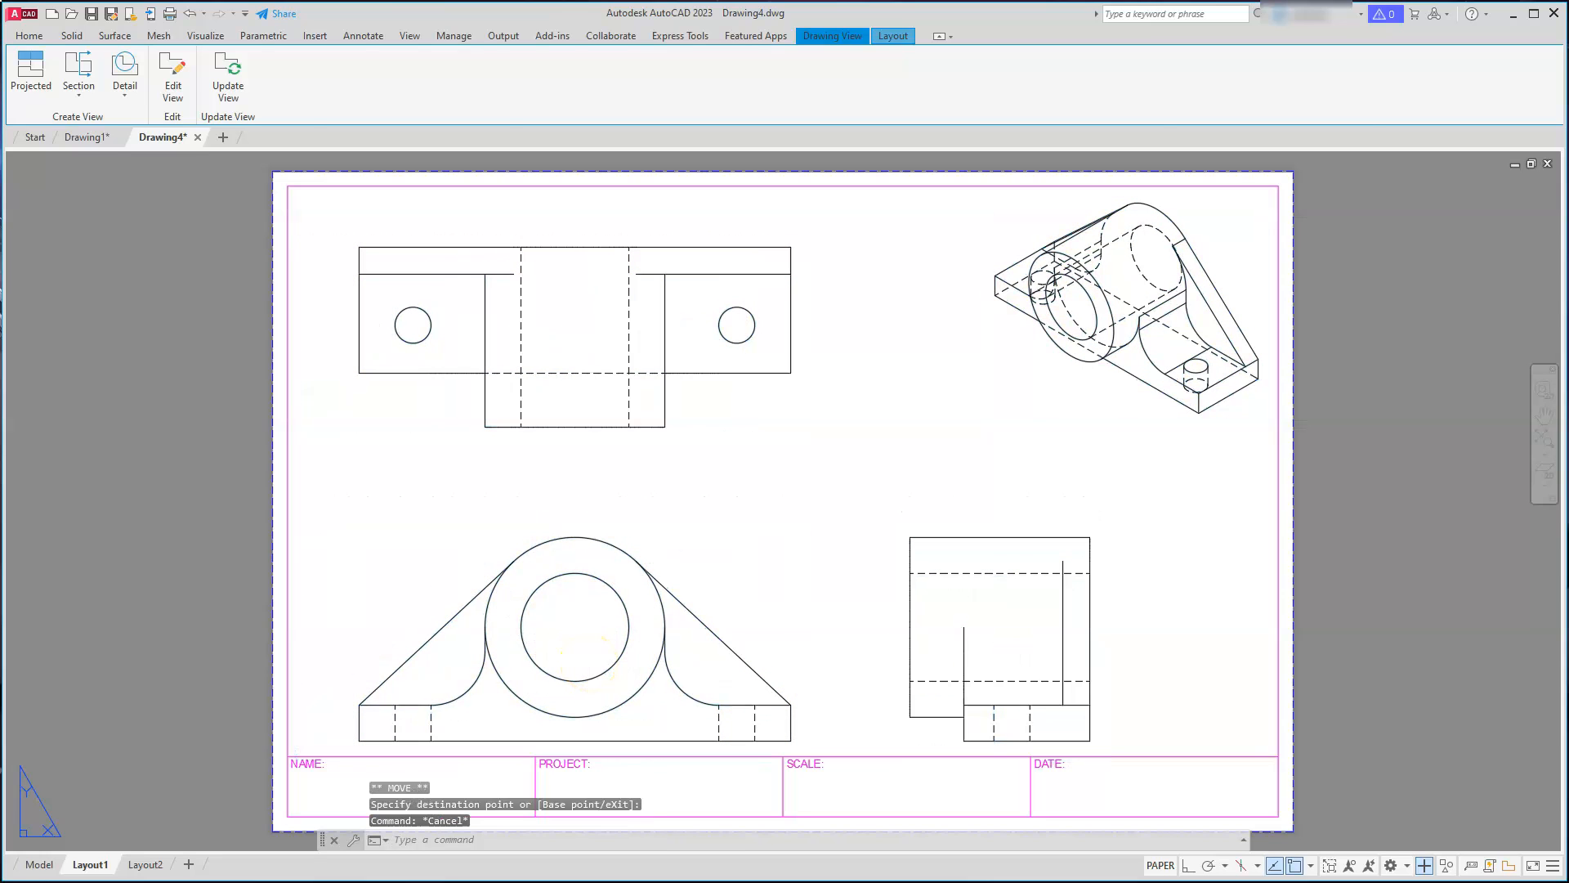
left_click(666, 666)
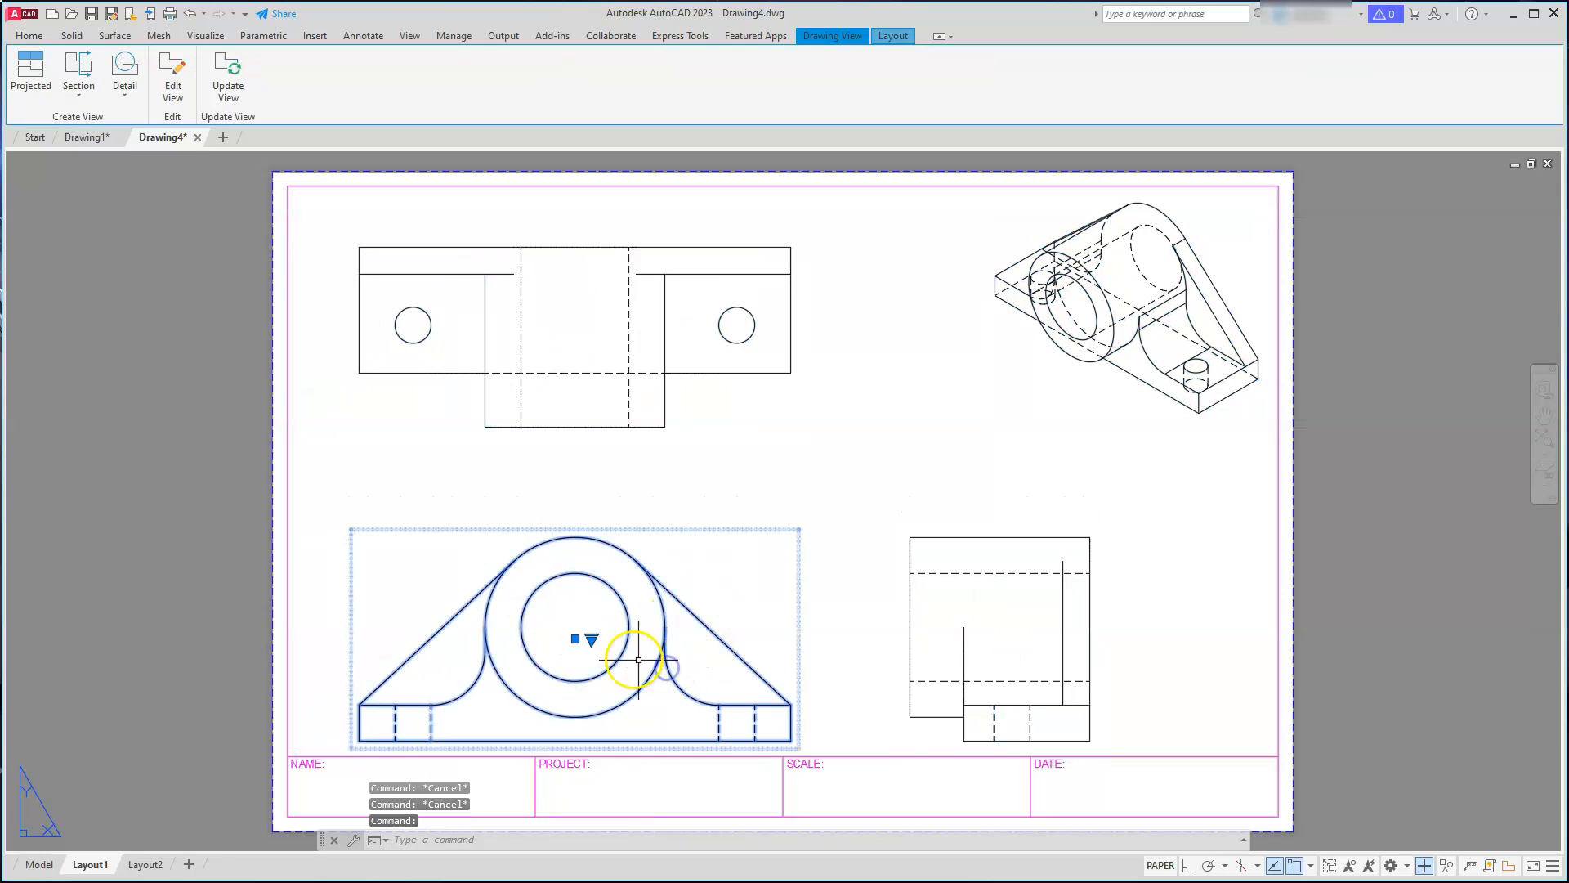
left_click(575, 640)
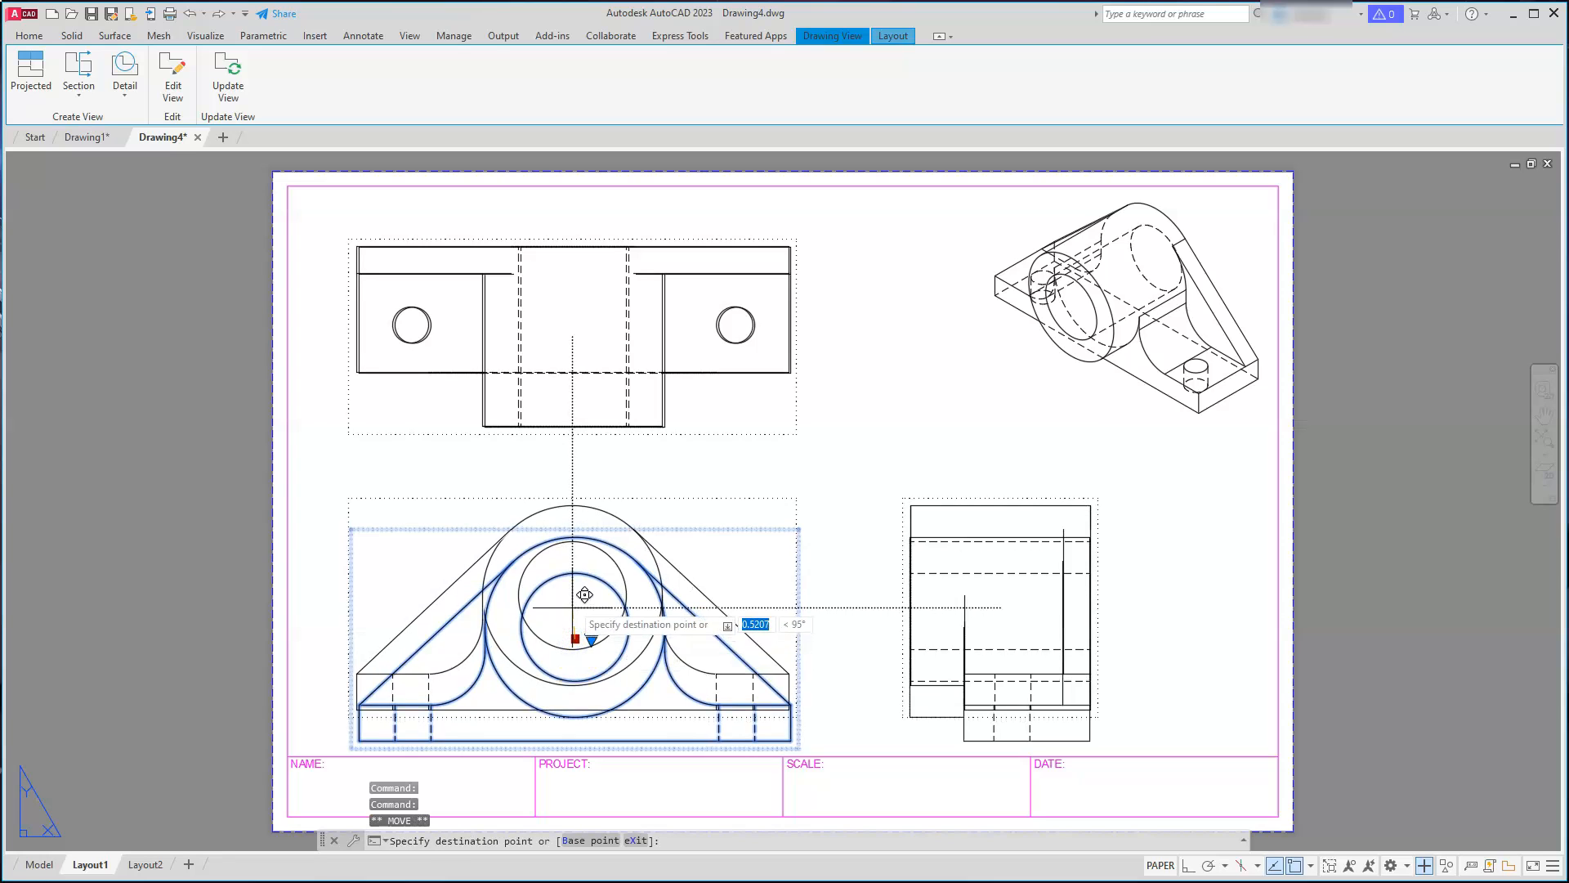
left_click(590, 583)
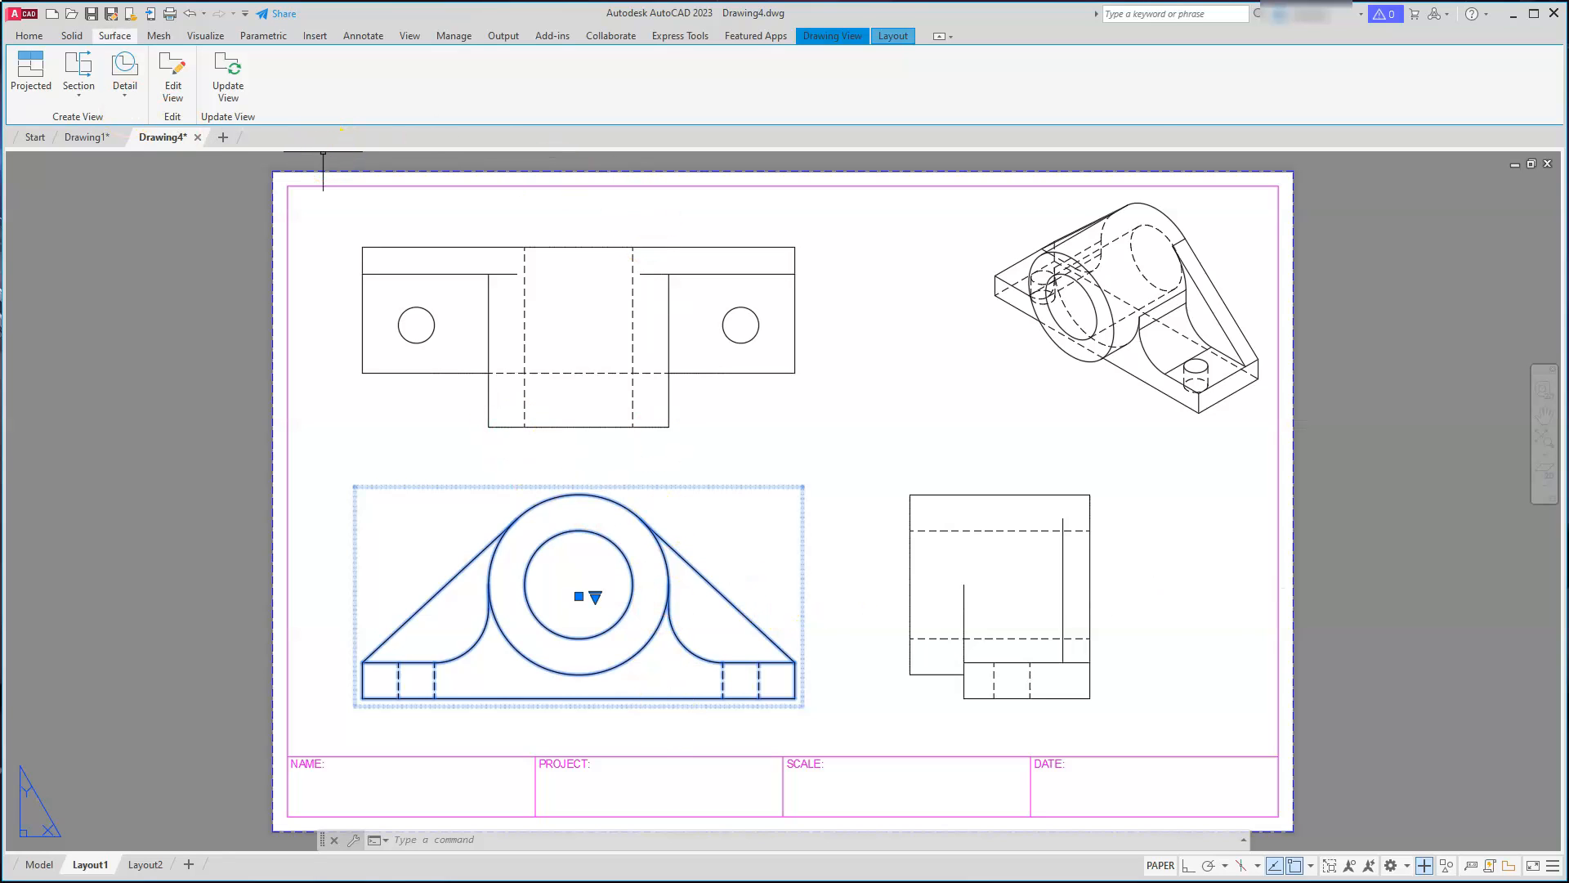
Step: Change the MD_Hidden layer's color to red in the layer properties
left_click(29, 36)
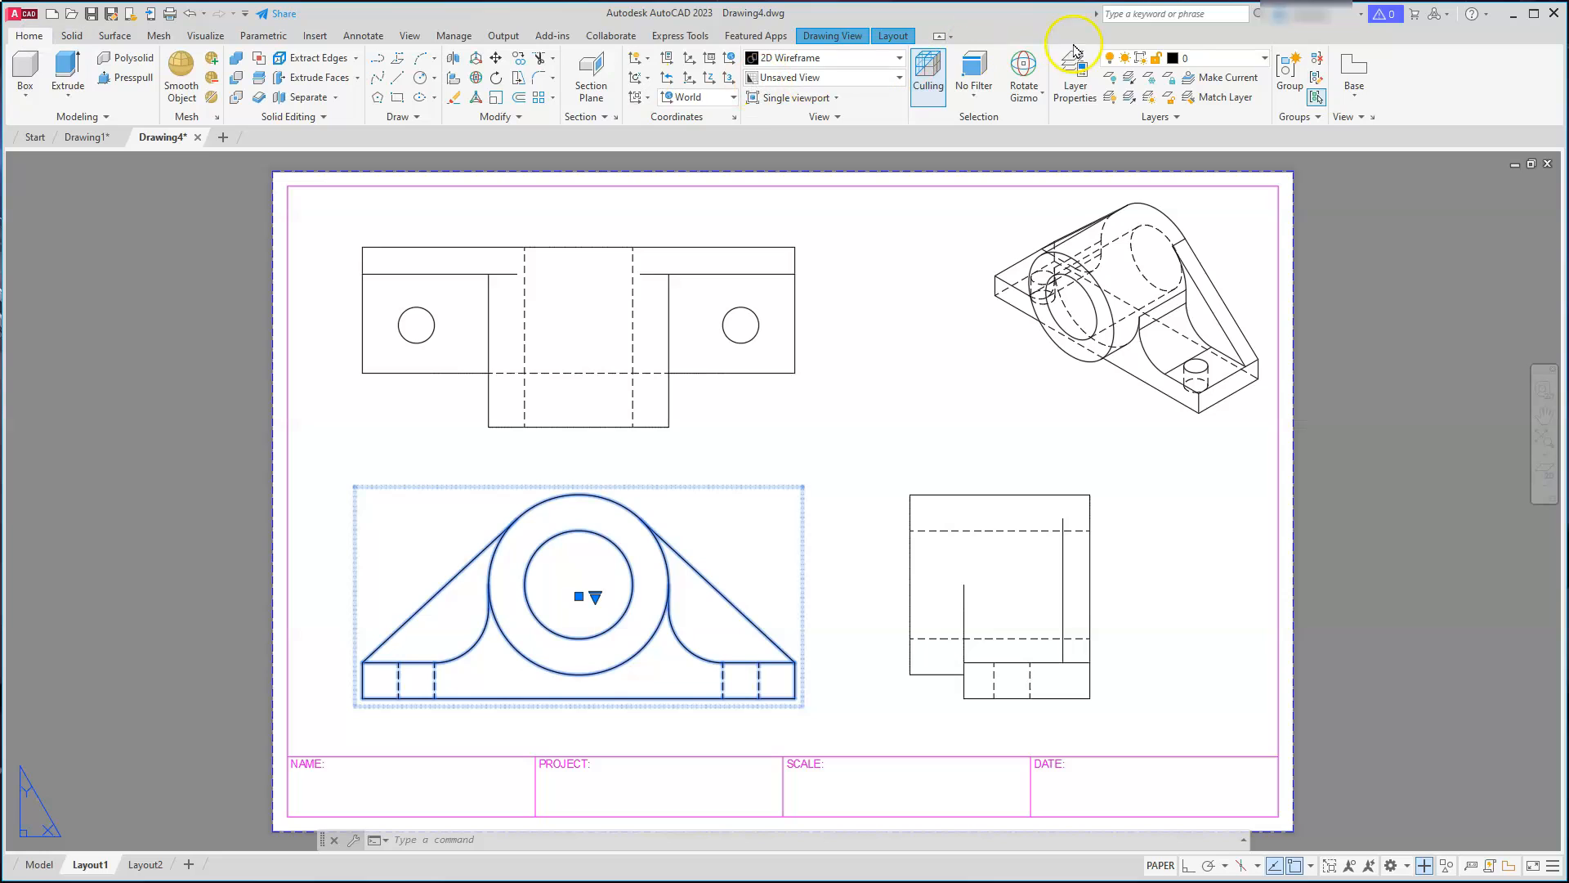
left_click(1263, 59)
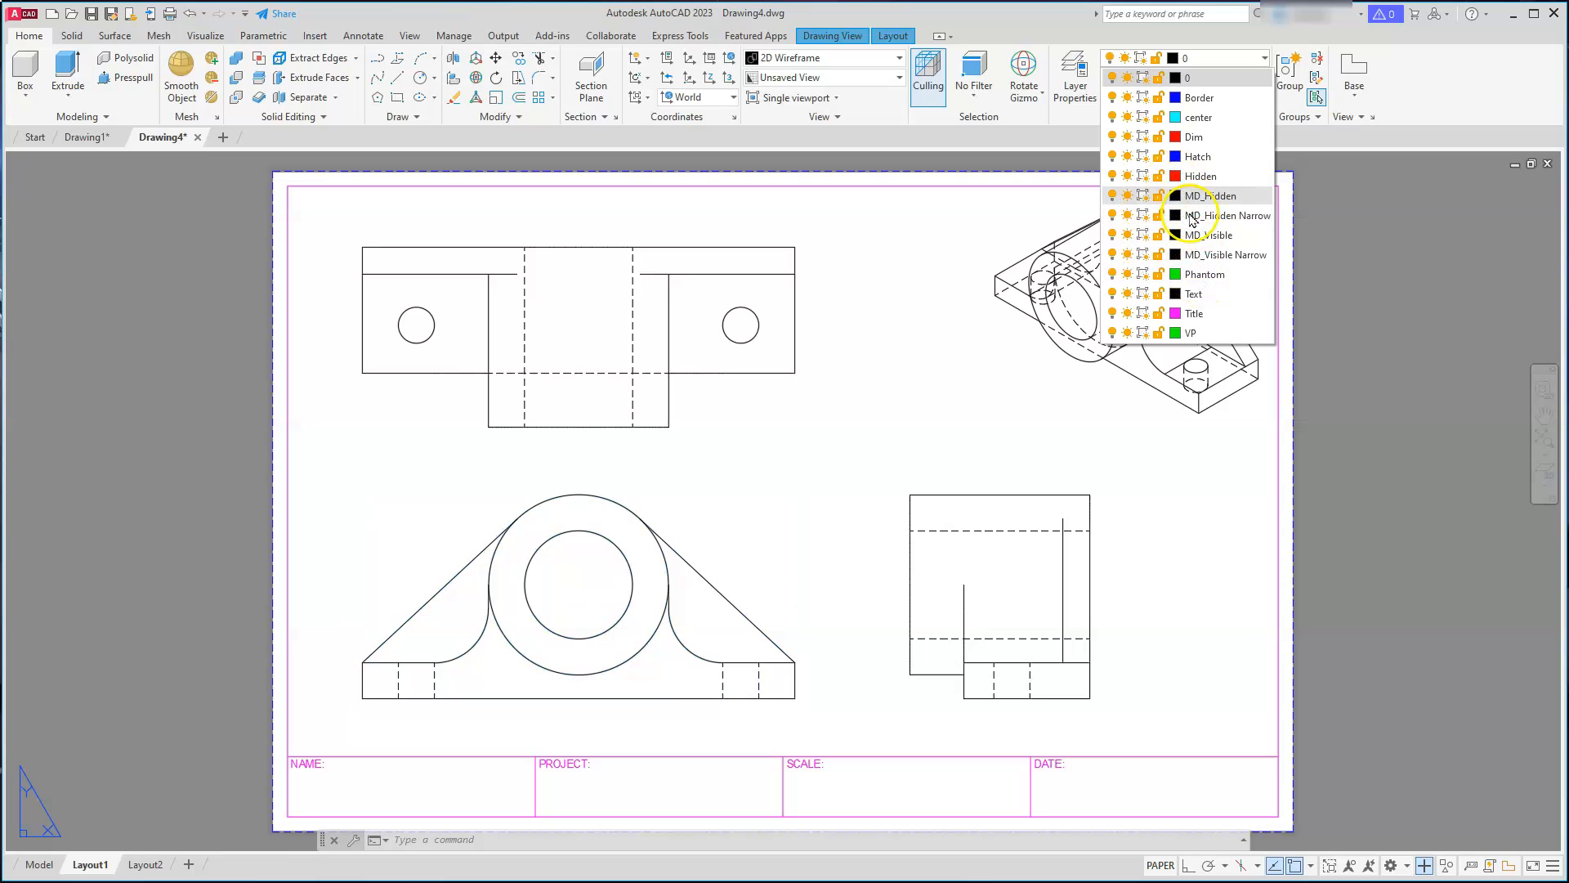
left_click(1076, 83)
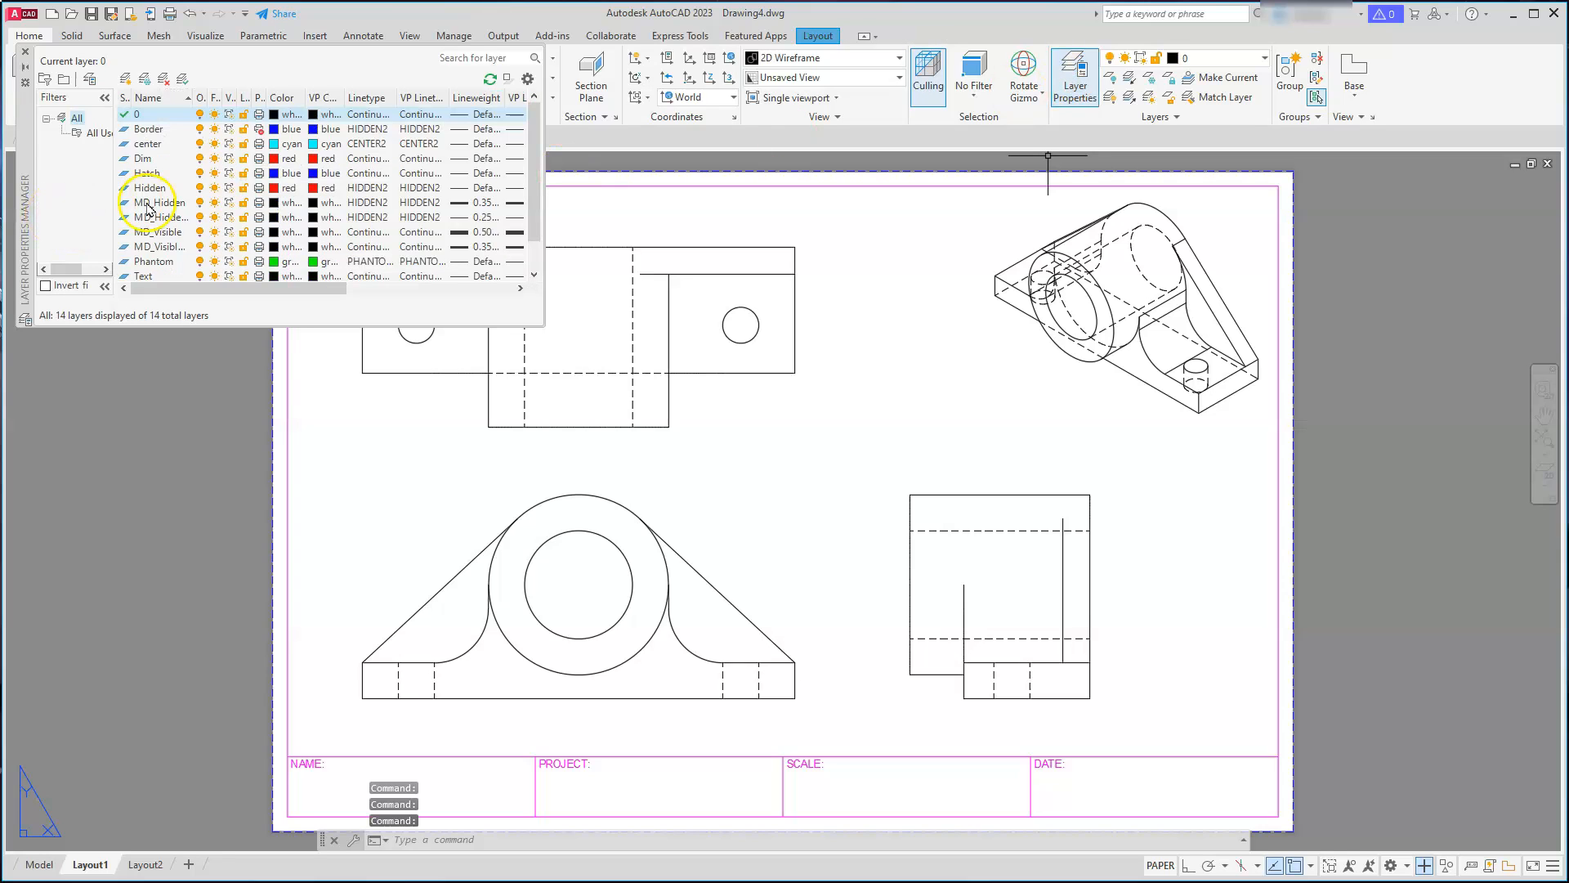
left_click(273, 204)
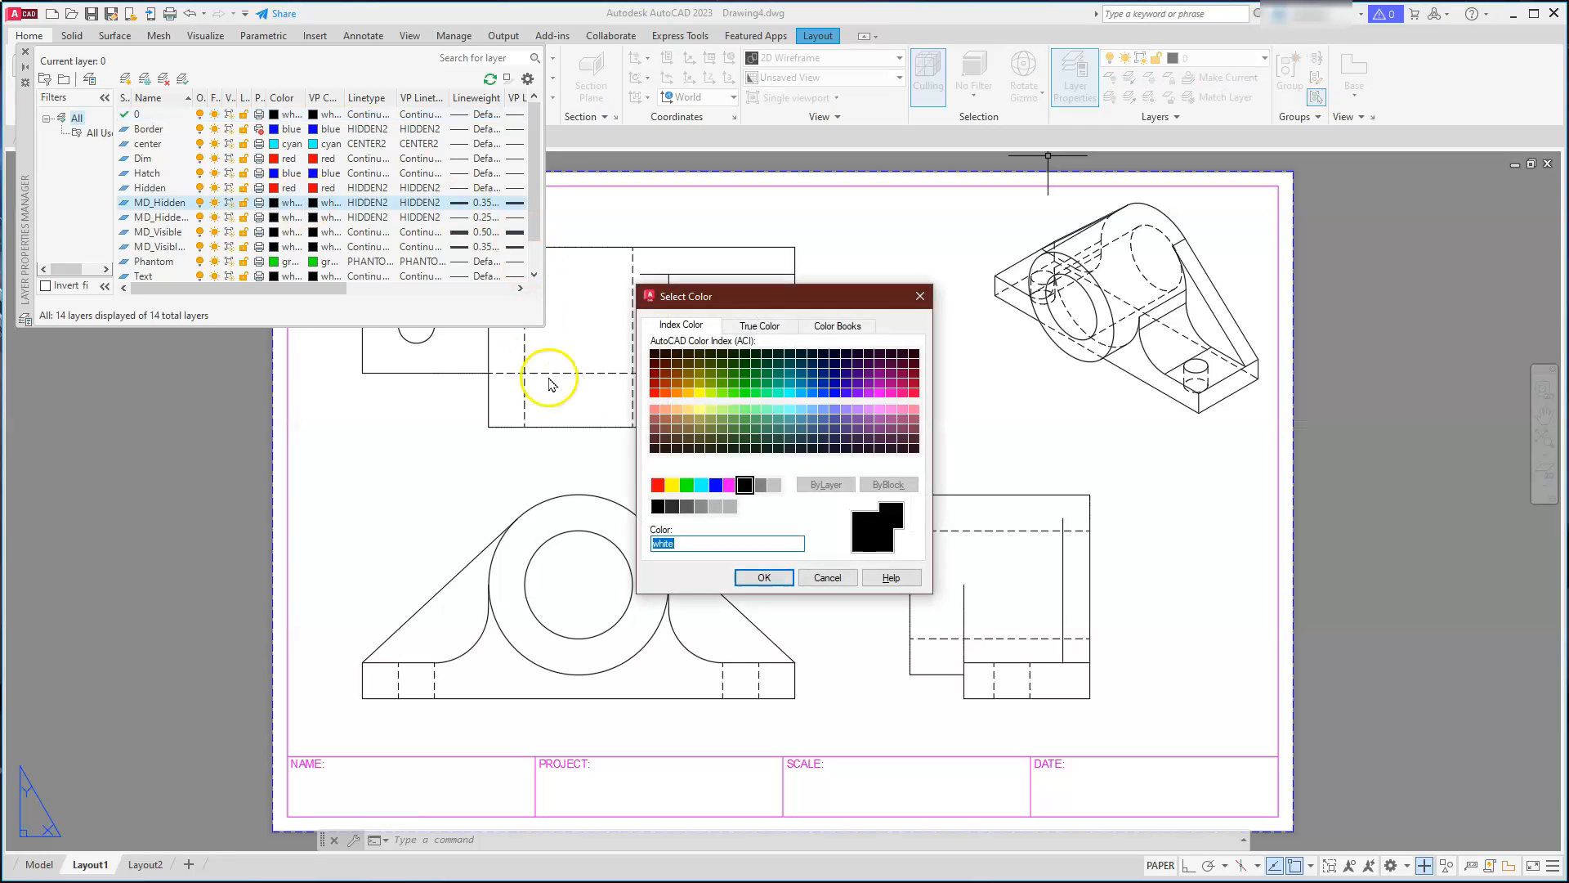
left_click(657, 485)
left_click(766, 578)
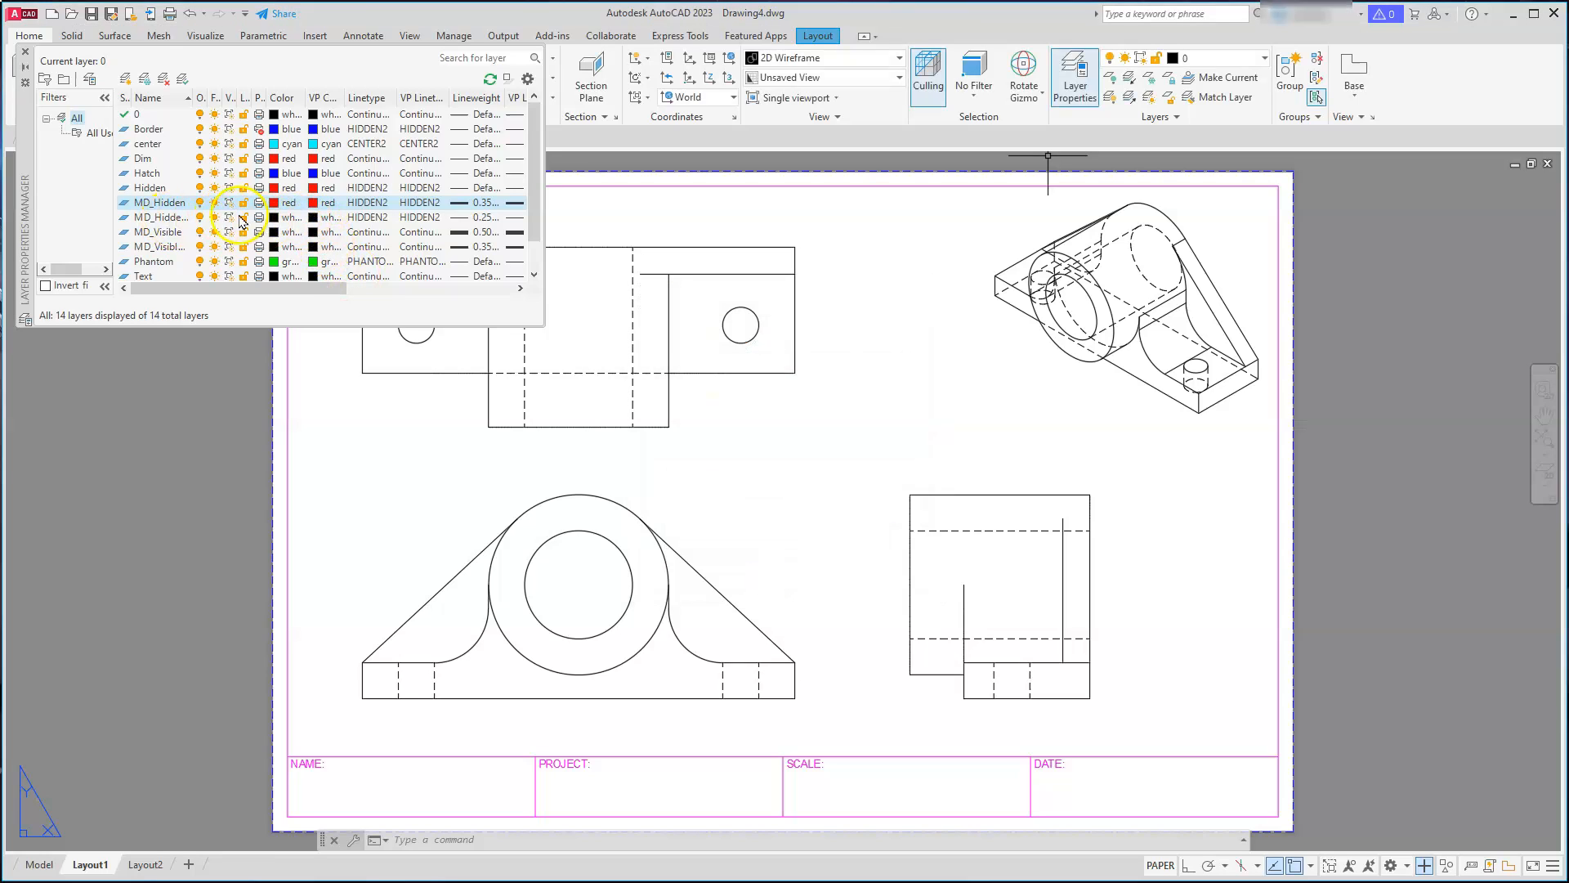
Step: Change the color of the other MD_Hidden layer, with the 0.25 lineweight, to red and close the layer properties
left_click(274, 217)
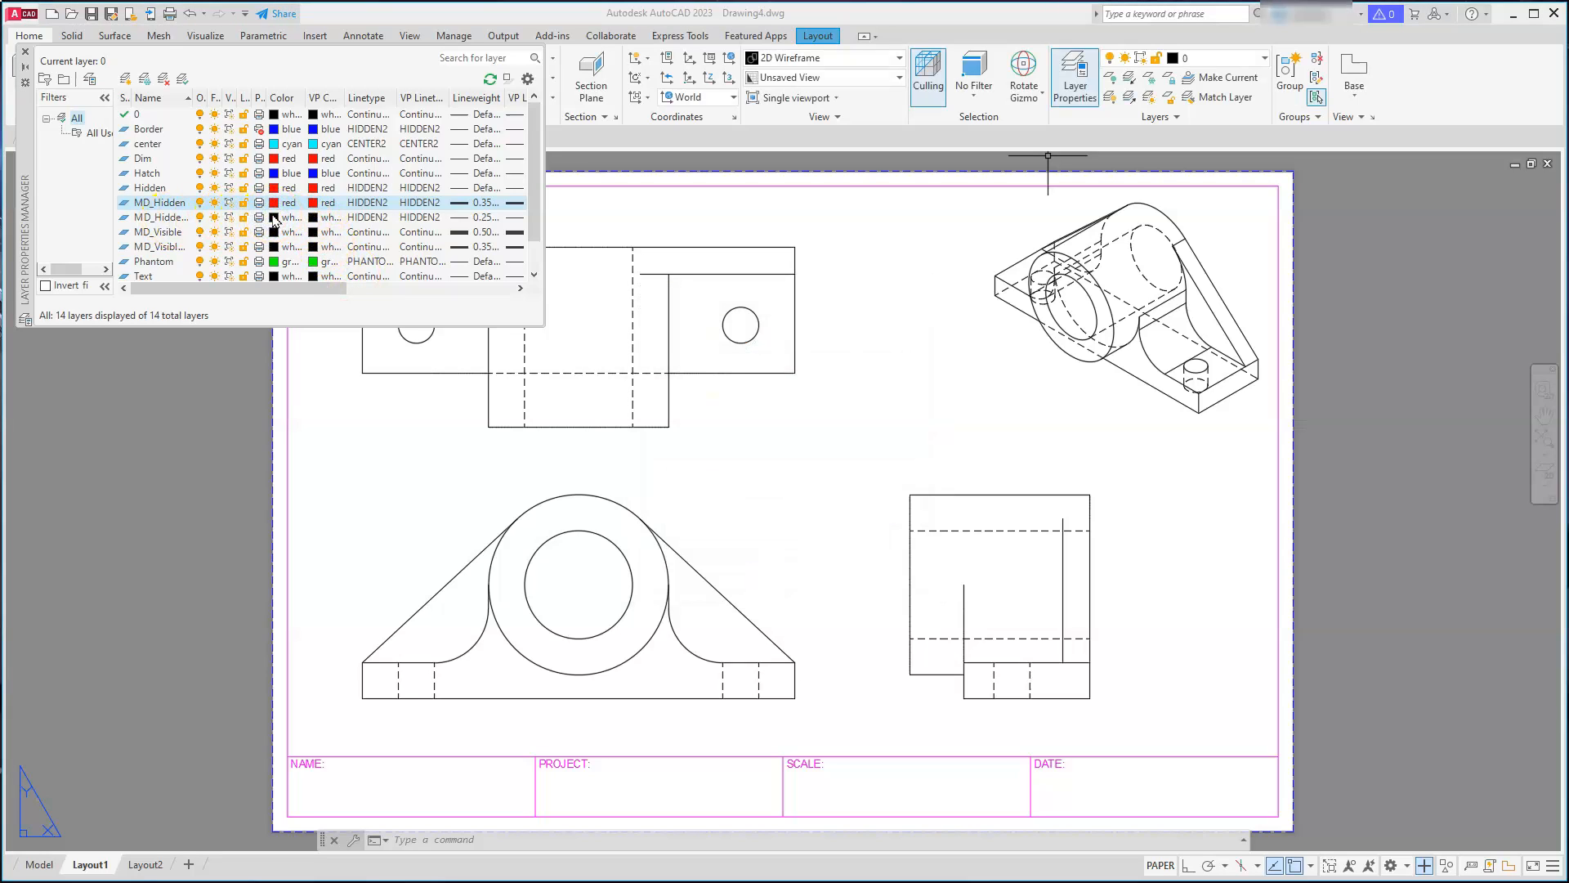
left_click(657, 485)
left_click(764, 578)
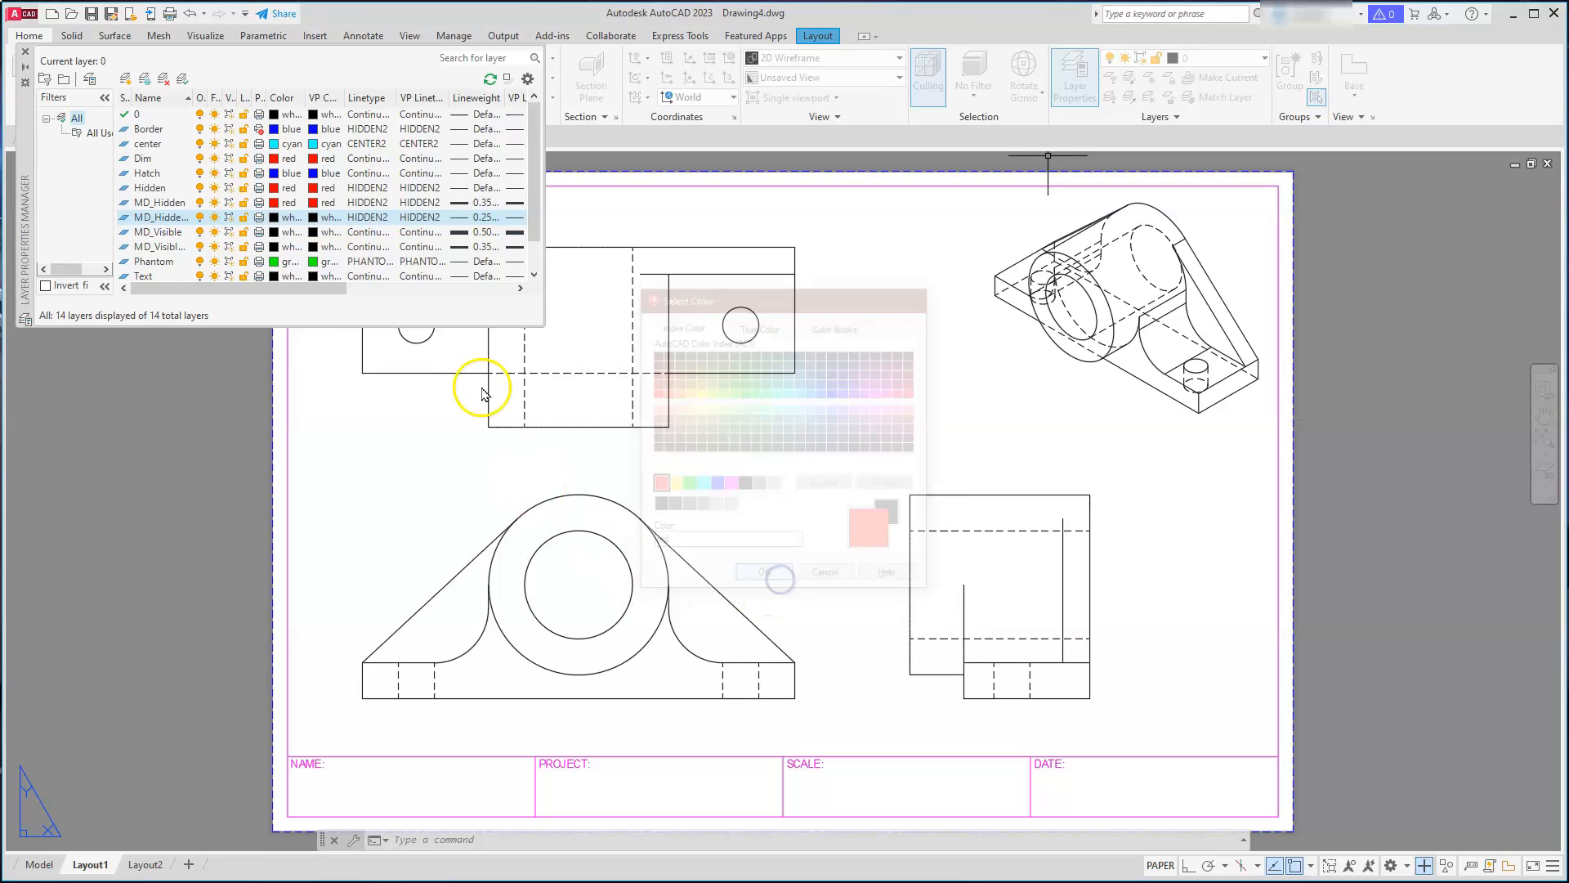
left_click(25, 52)
left_click(26, 53)
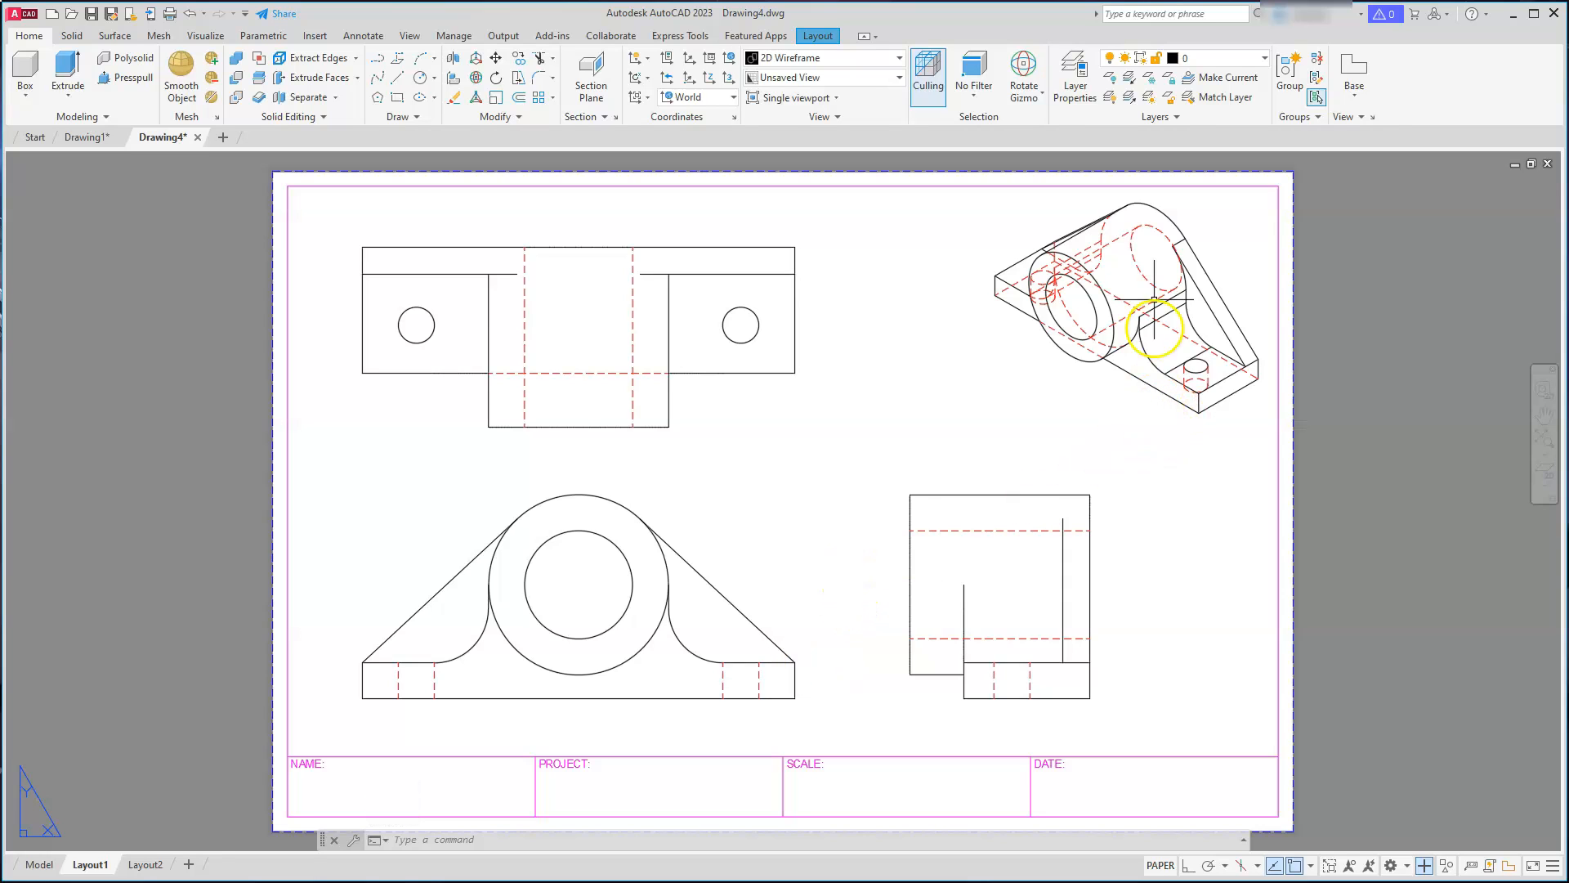
Step: Edit the isometric view to display visible lines only, with tangent edges turned off
left_click(1074, 378)
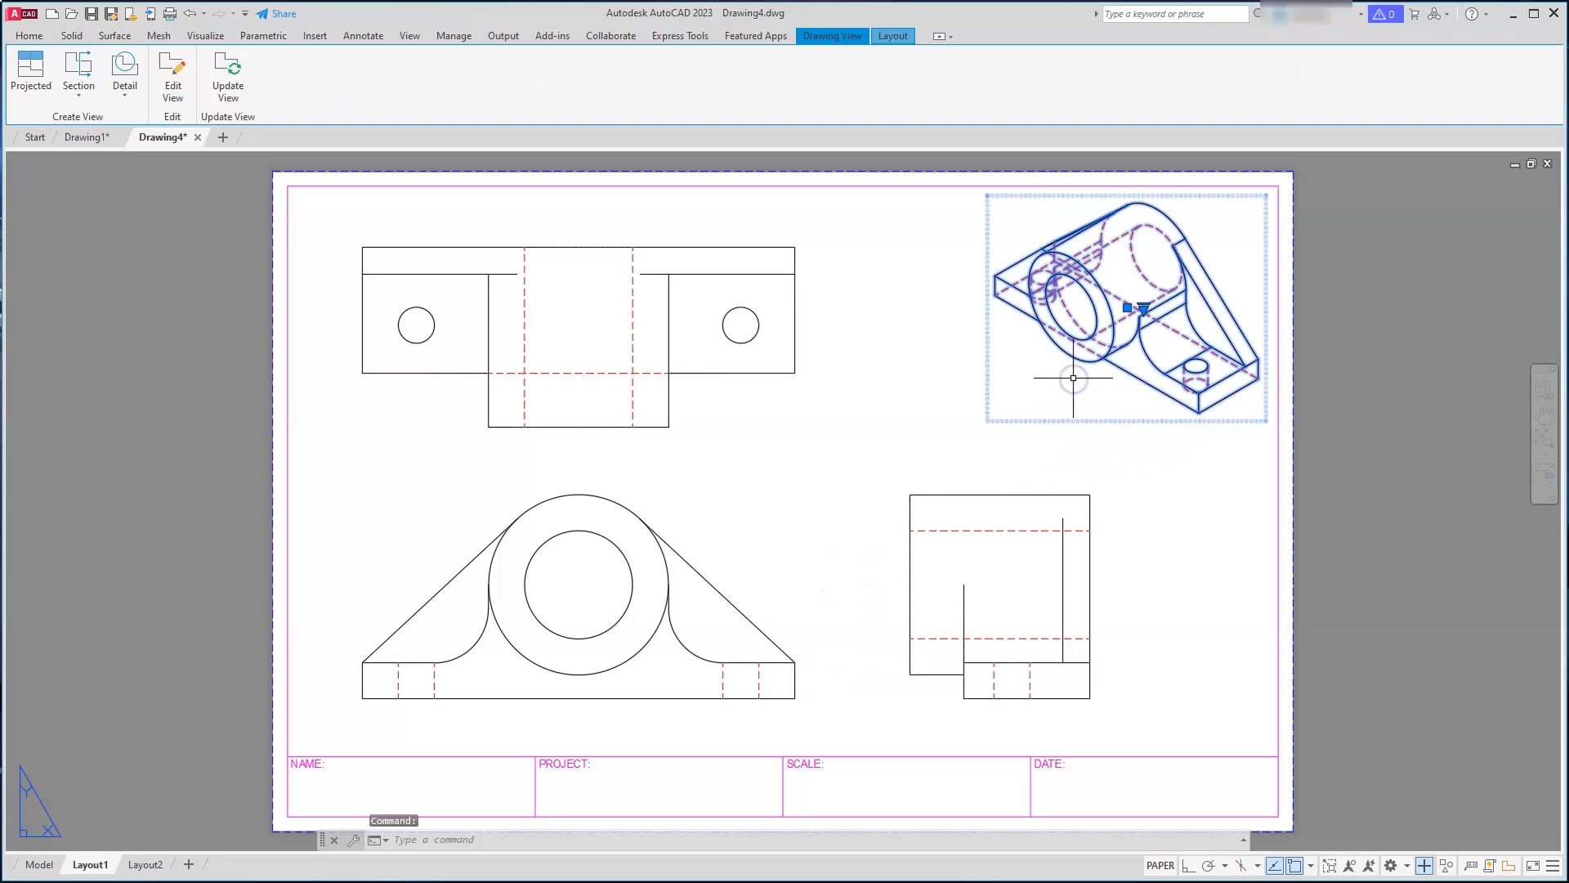
left_click(168, 66)
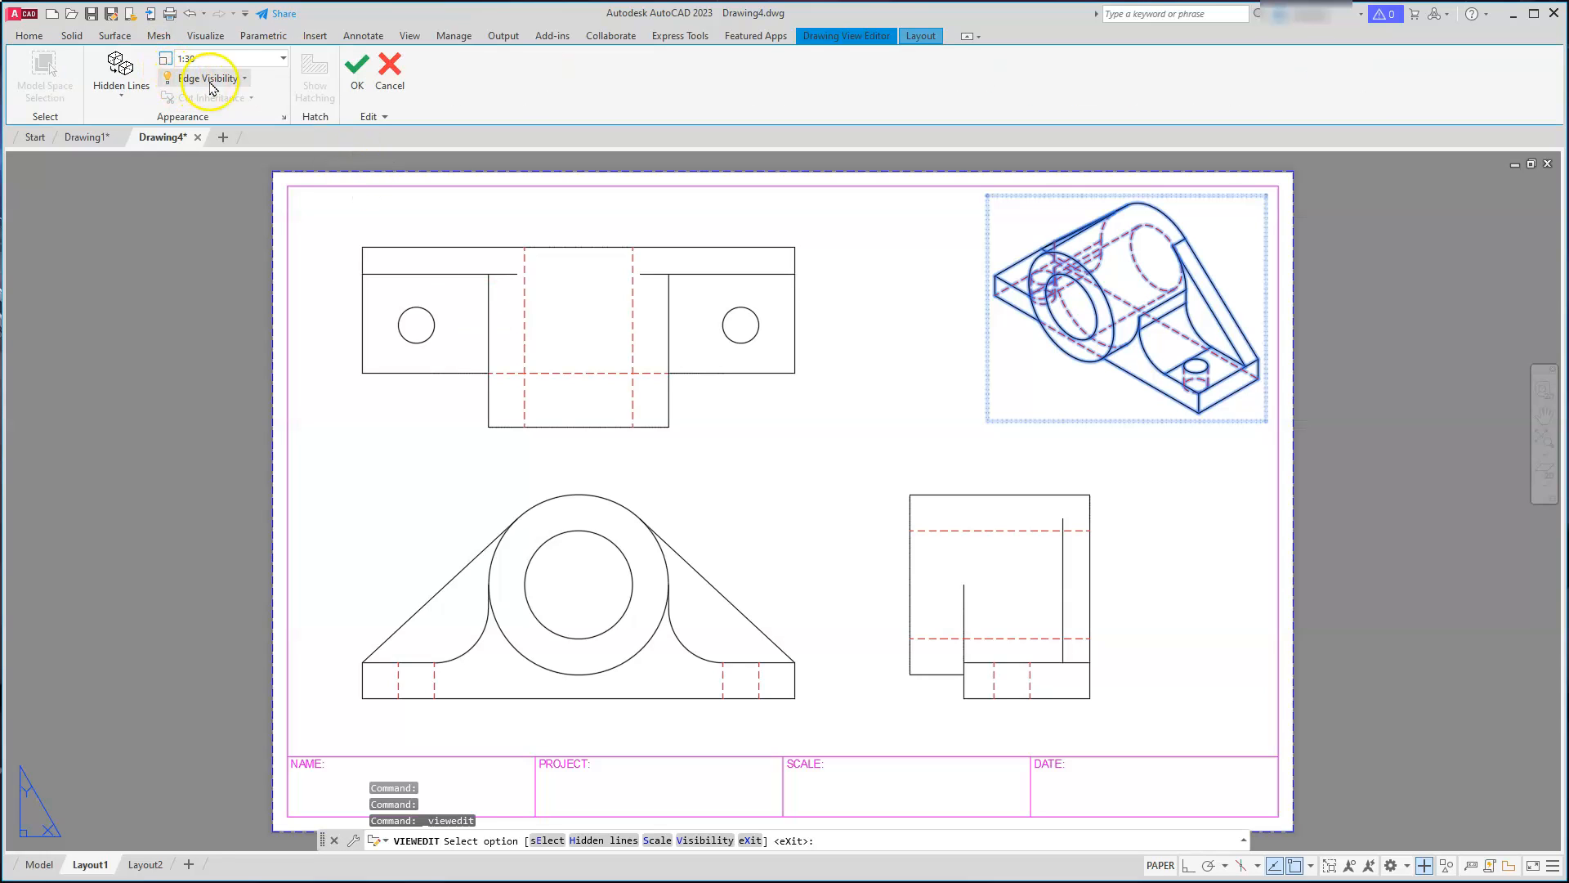
left_click(121, 72)
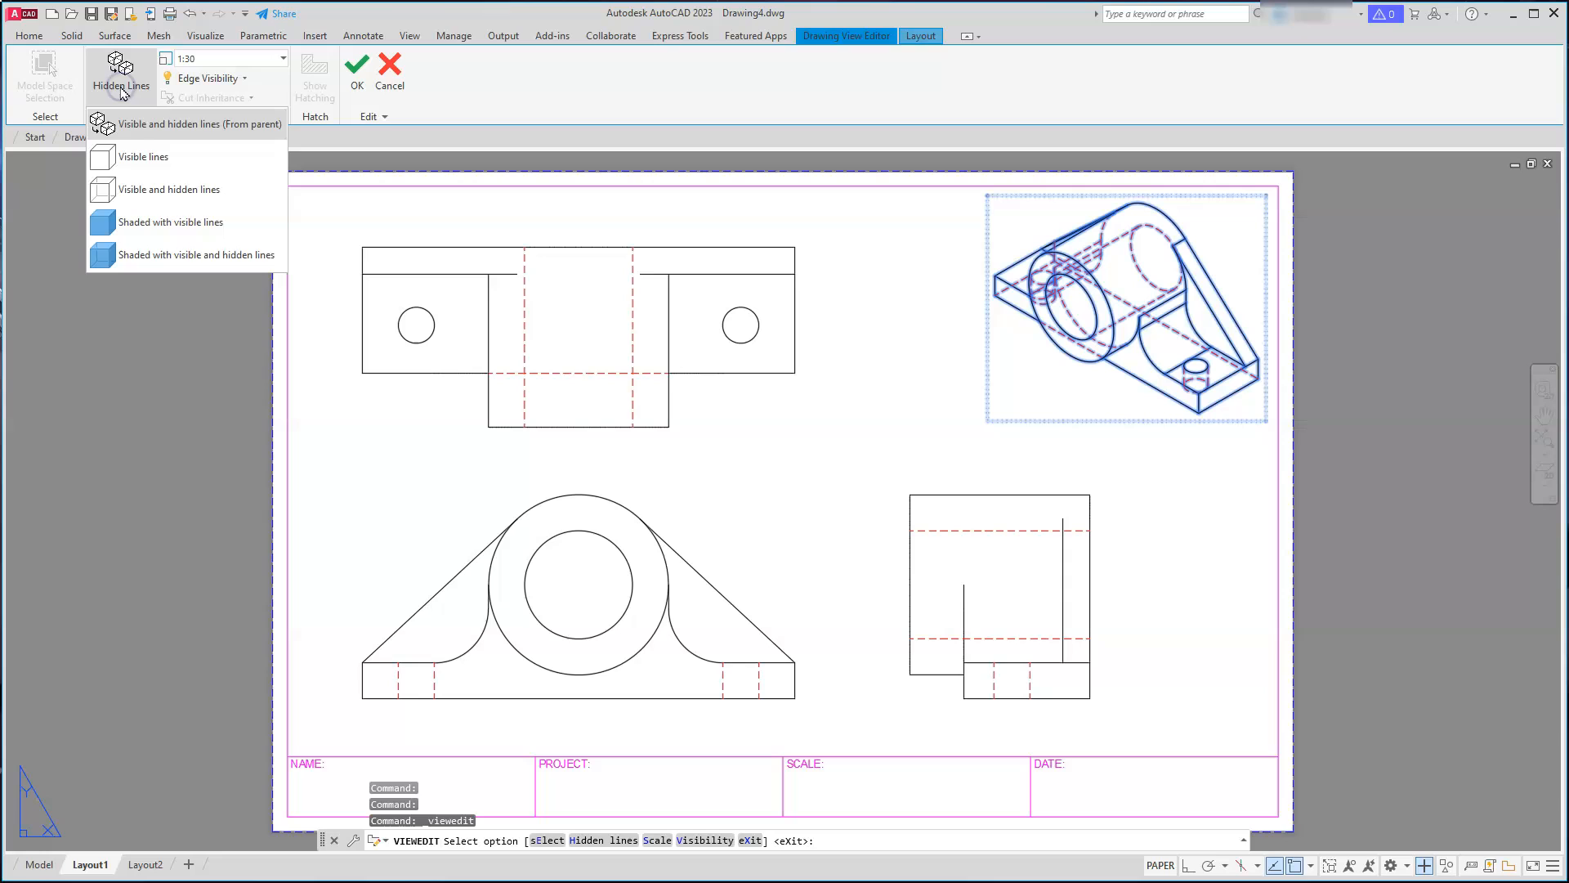
left_click(128, 160)
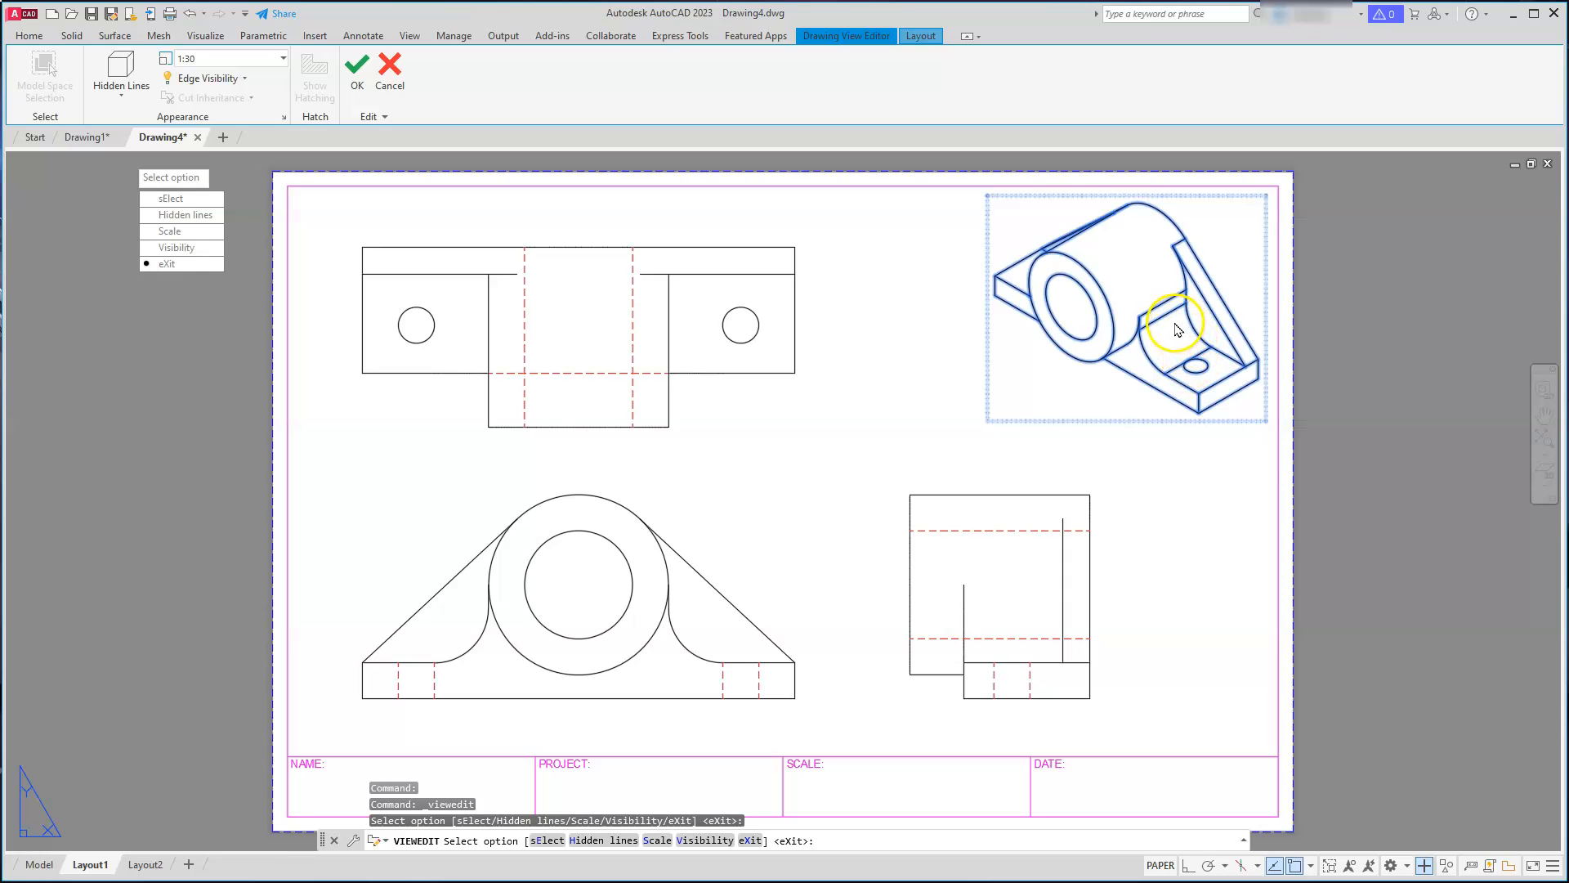
left_click(245, 78)
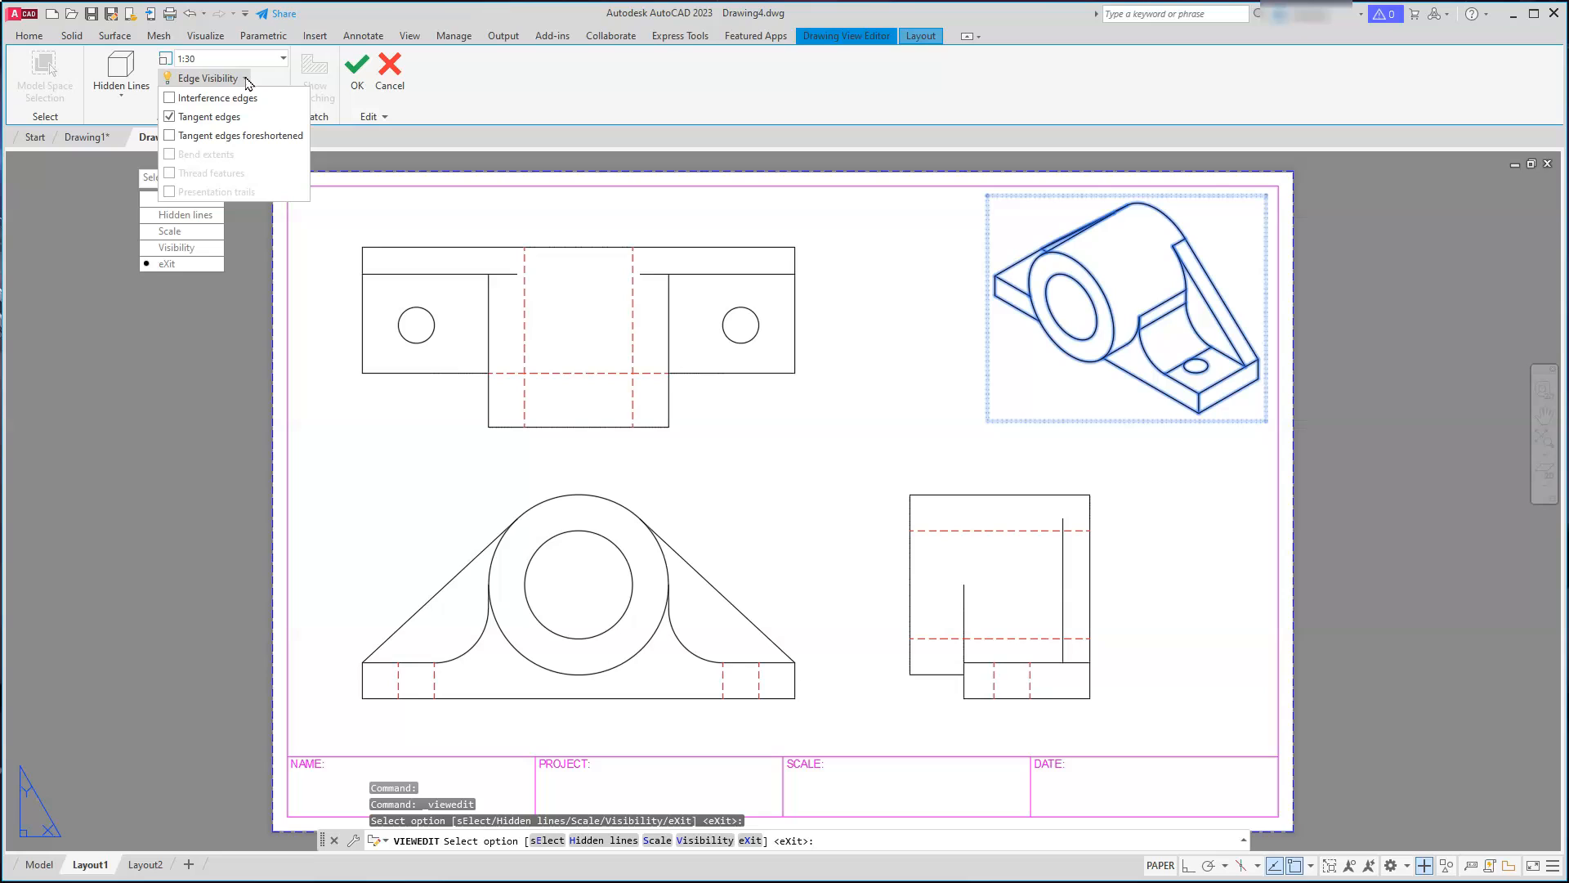
left_click(171, 117)
left_click(842, 447)
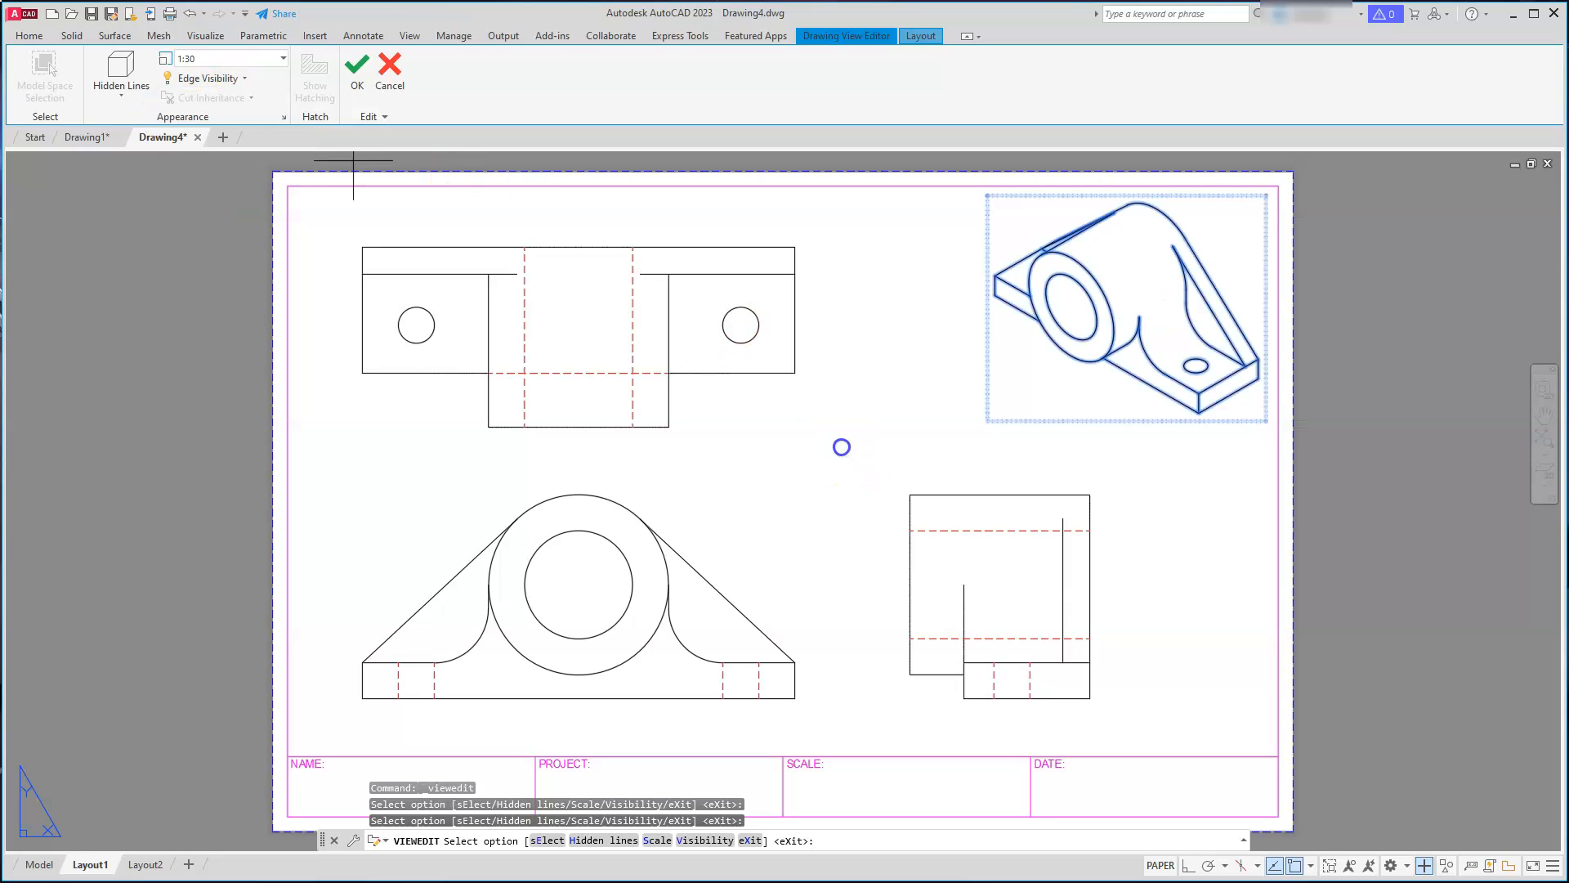
key("Escape")
key("Escape")
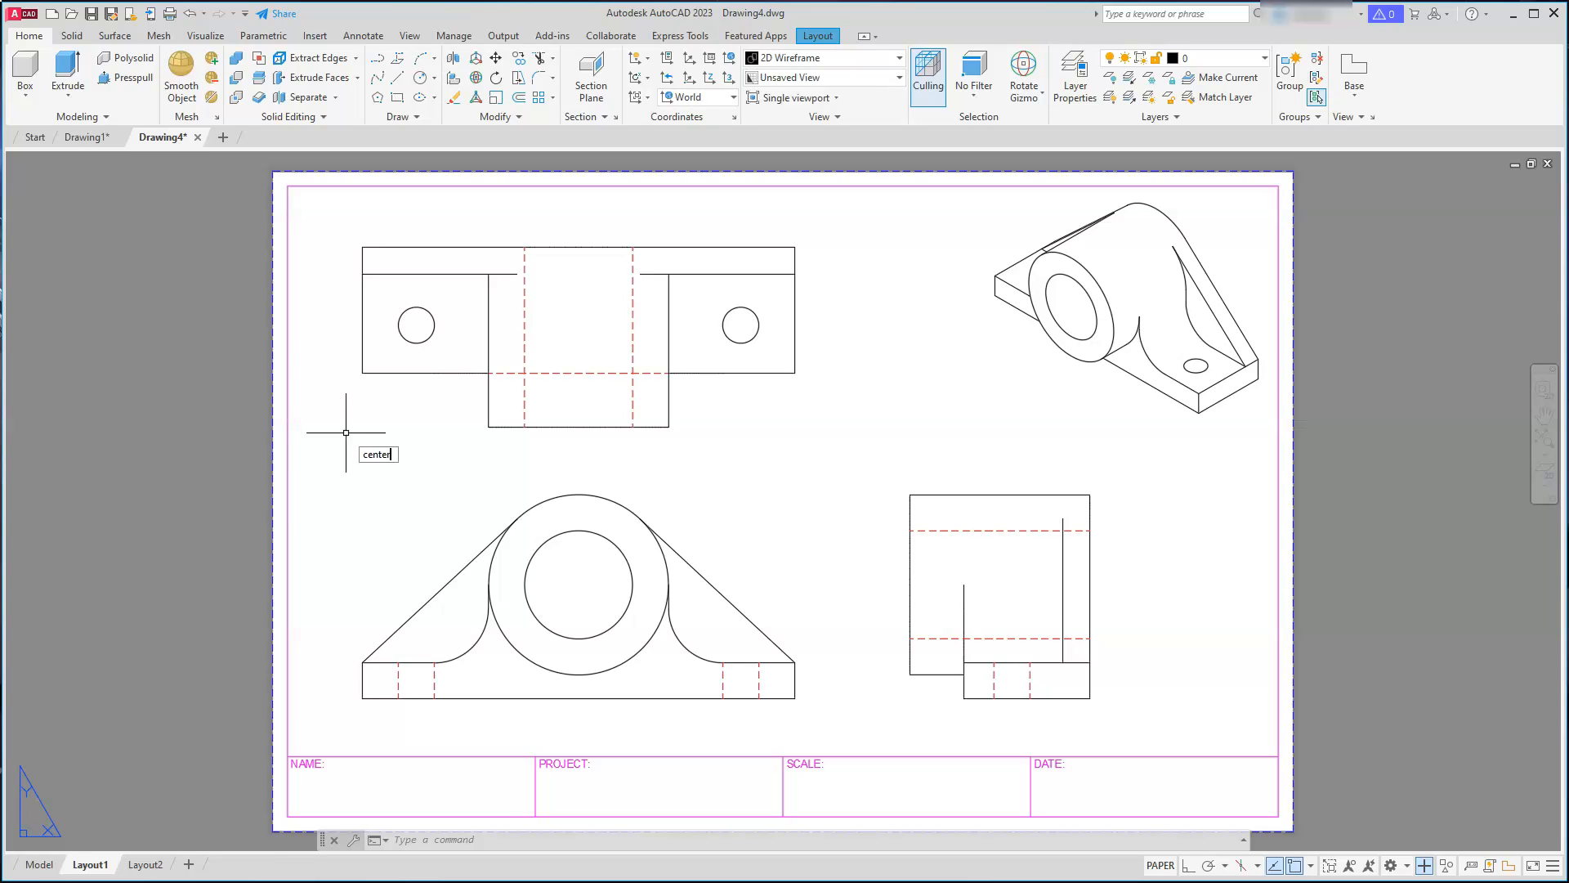
Step: Set the CENTERLAYER variable to the center layer
left_click(412, 485)
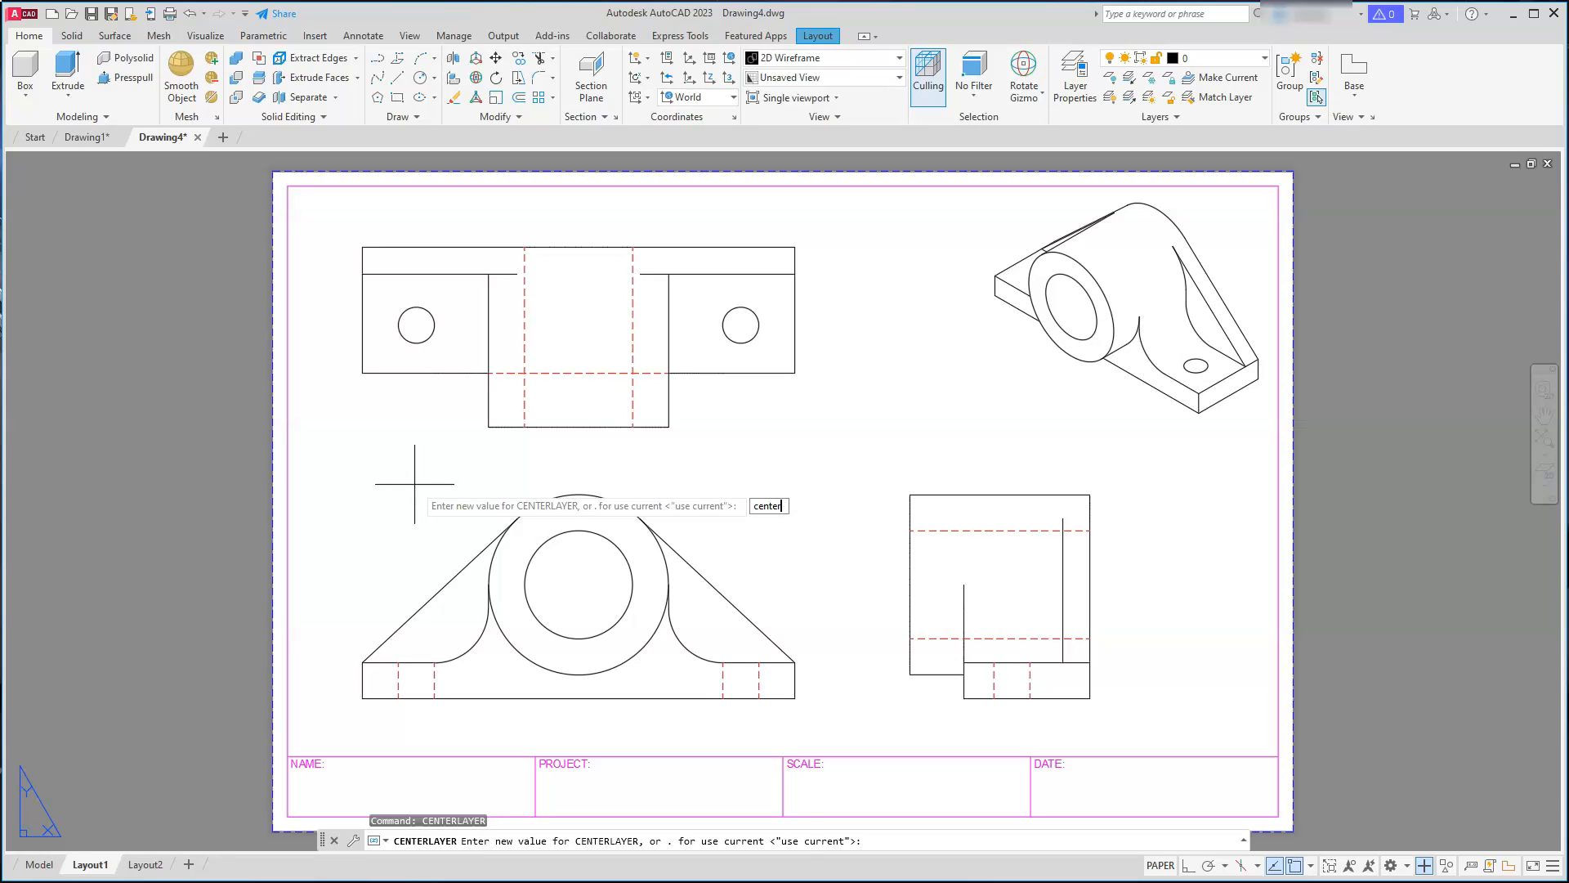
key("Return")
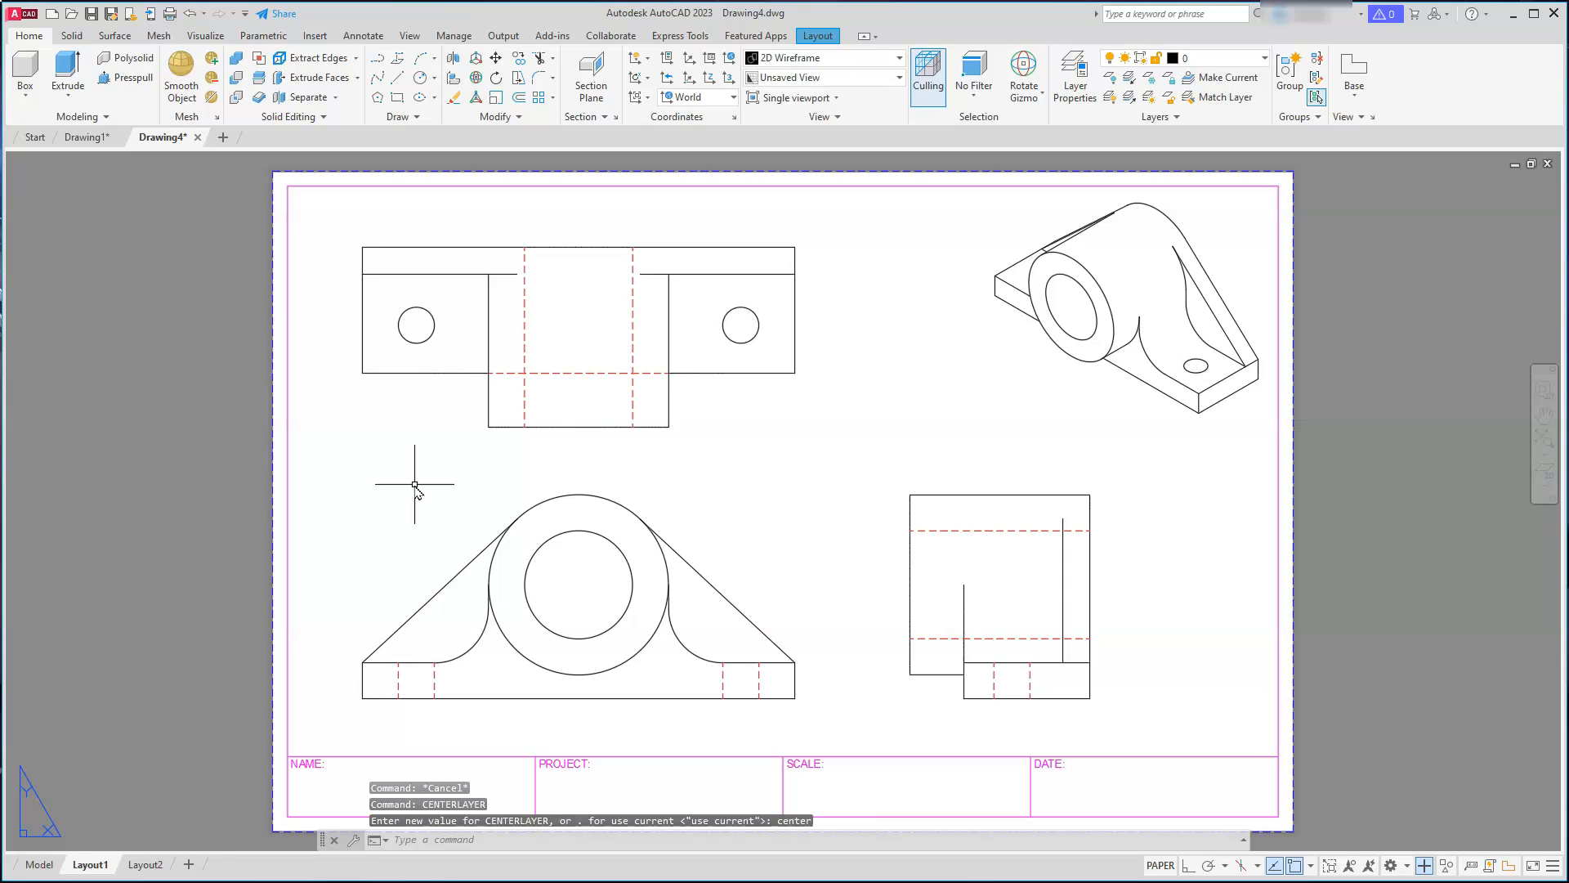
left_click(452, 523)
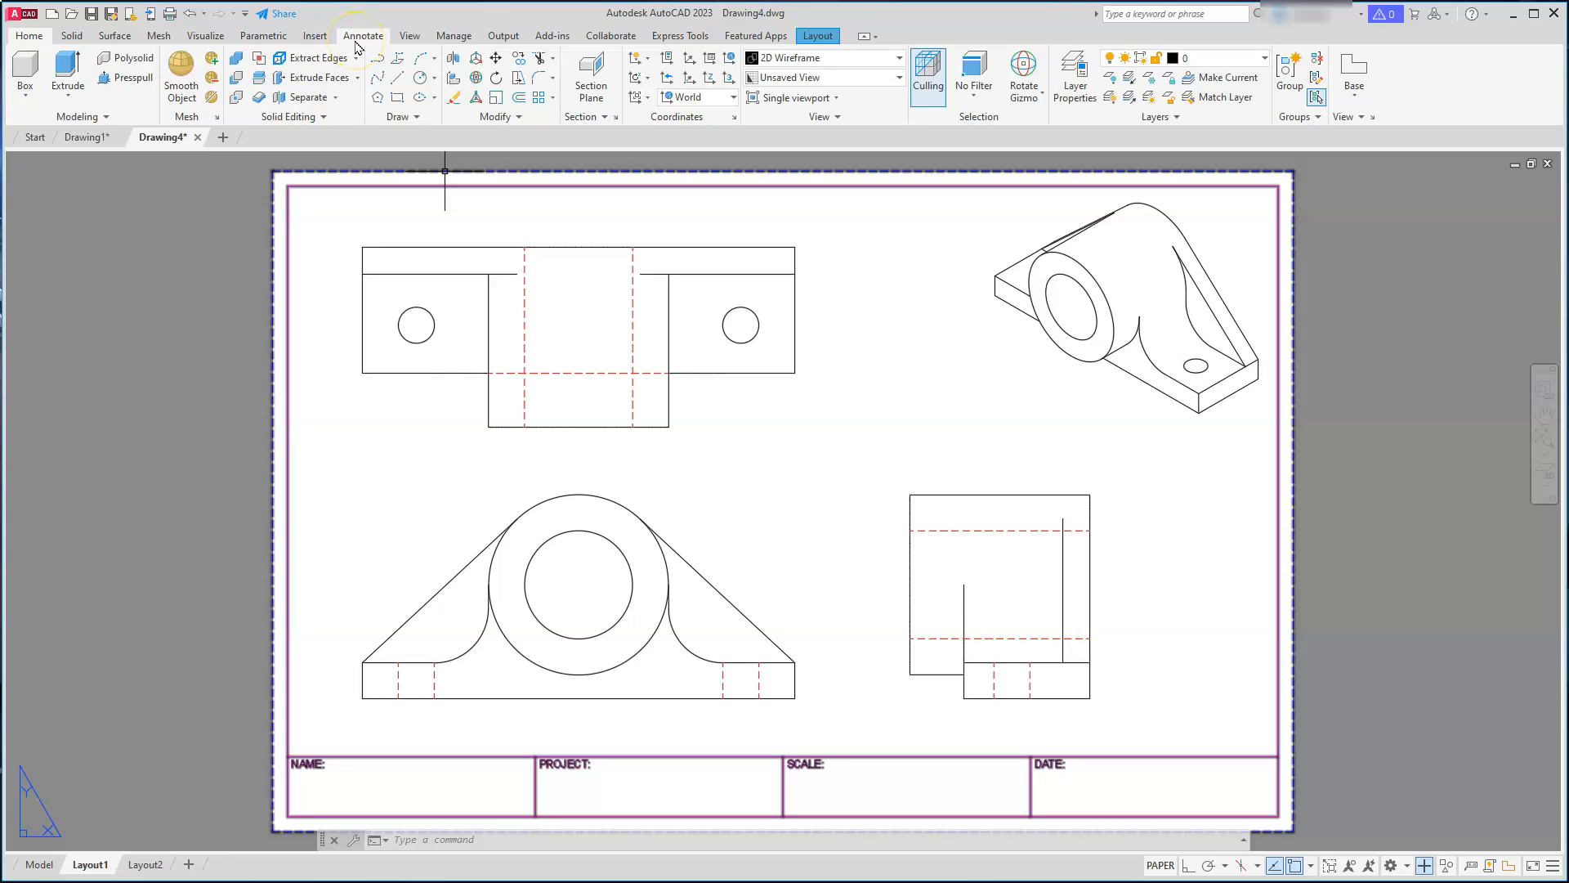
Step: Add center marks to both mounting holes in the top view and to the outer boss circle in the front view
left_click(358, 37)
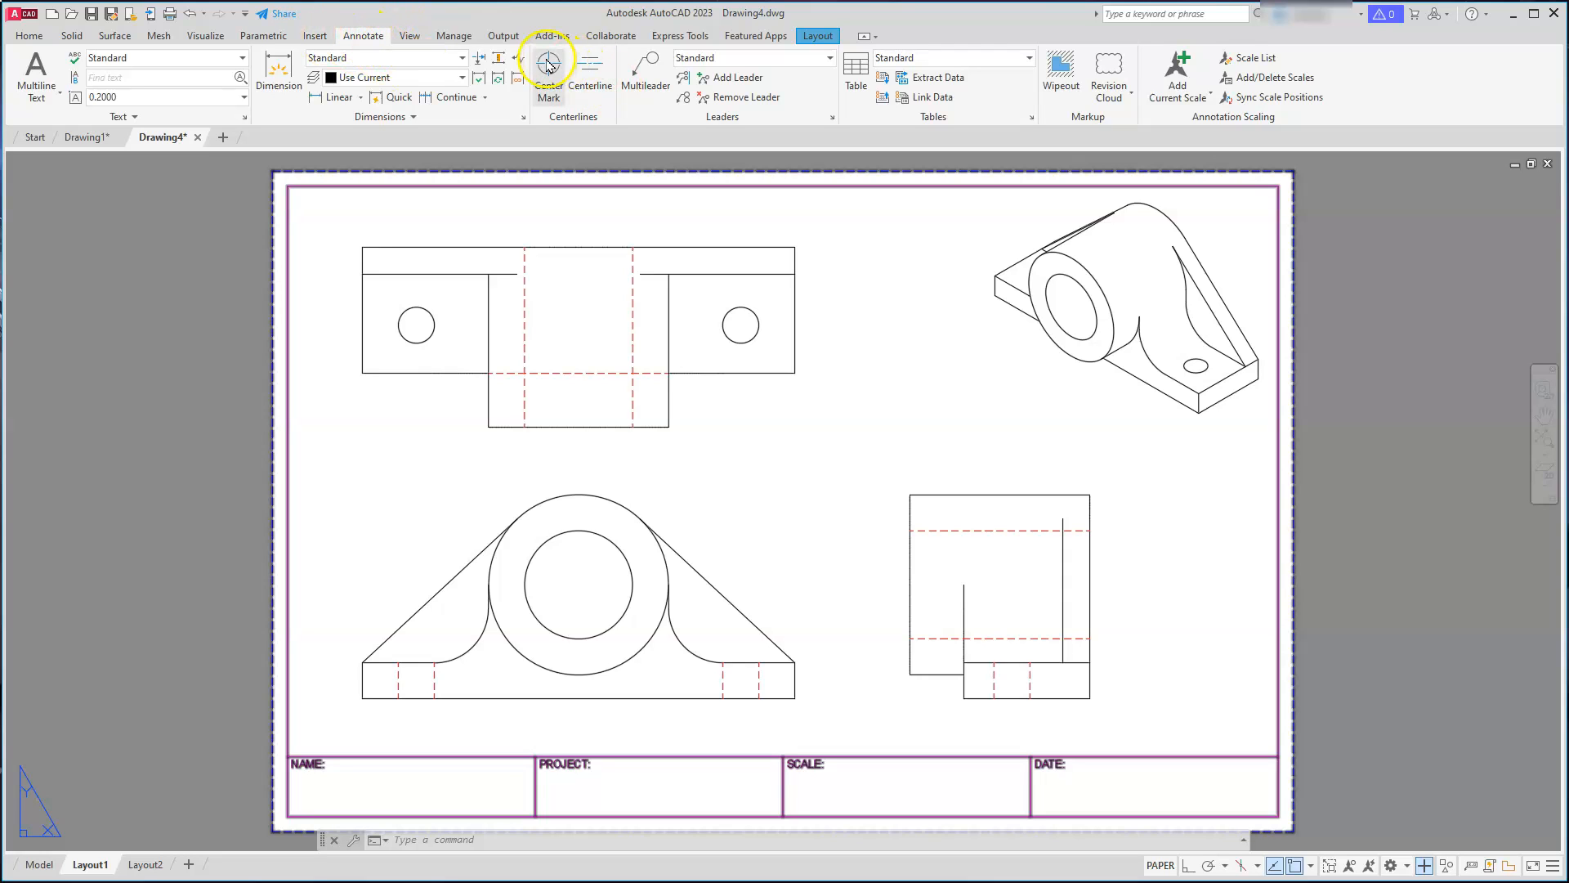
left_click(422, 343)
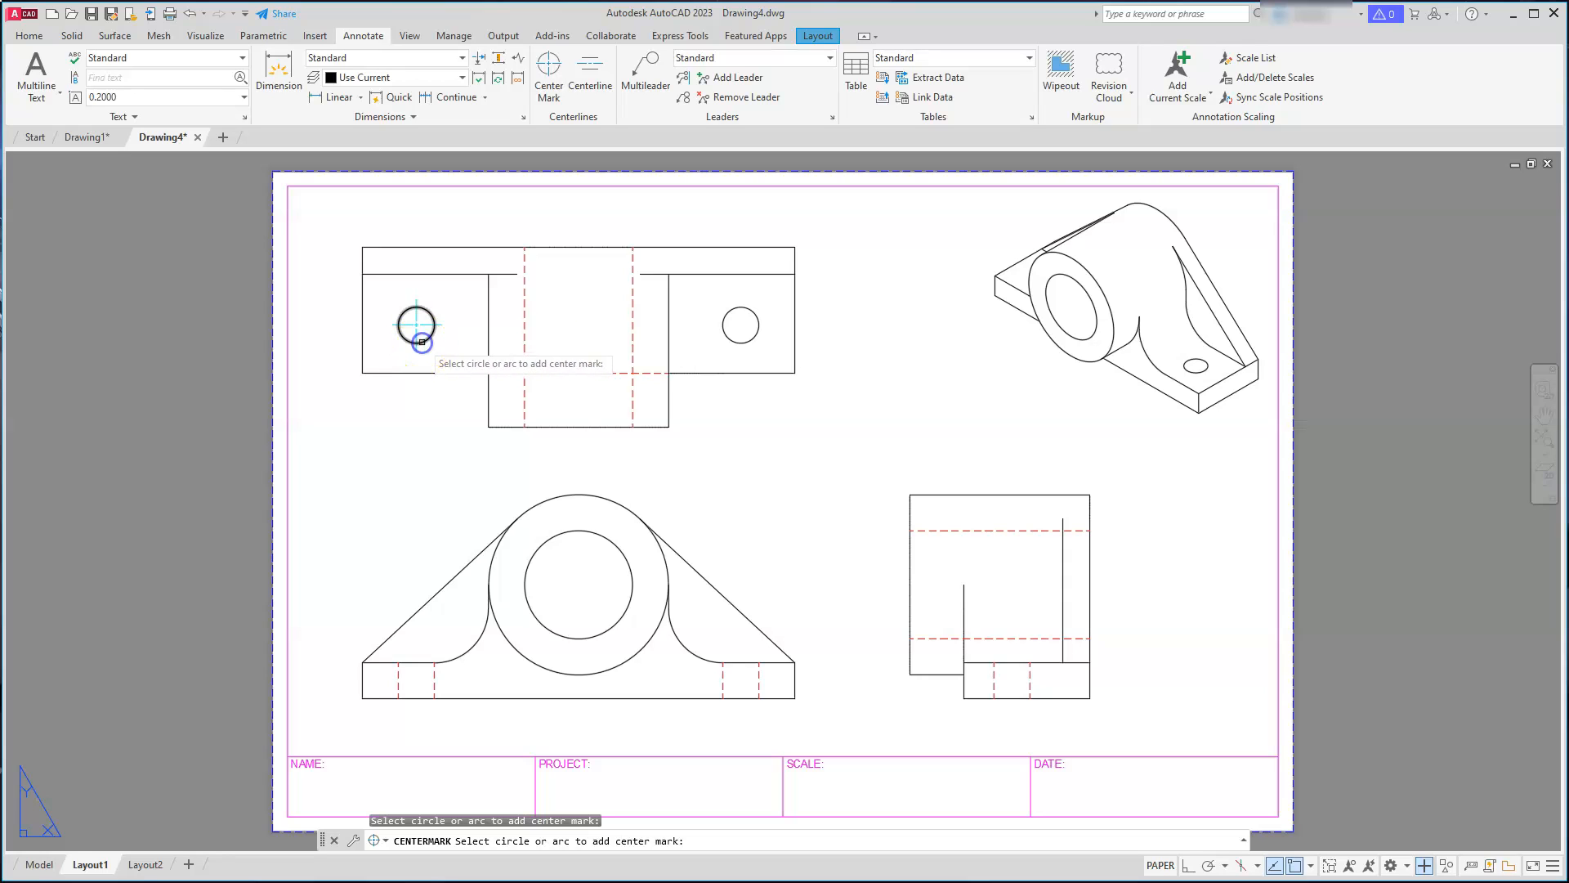
left_click(726, 338)
left_click(606, 500)
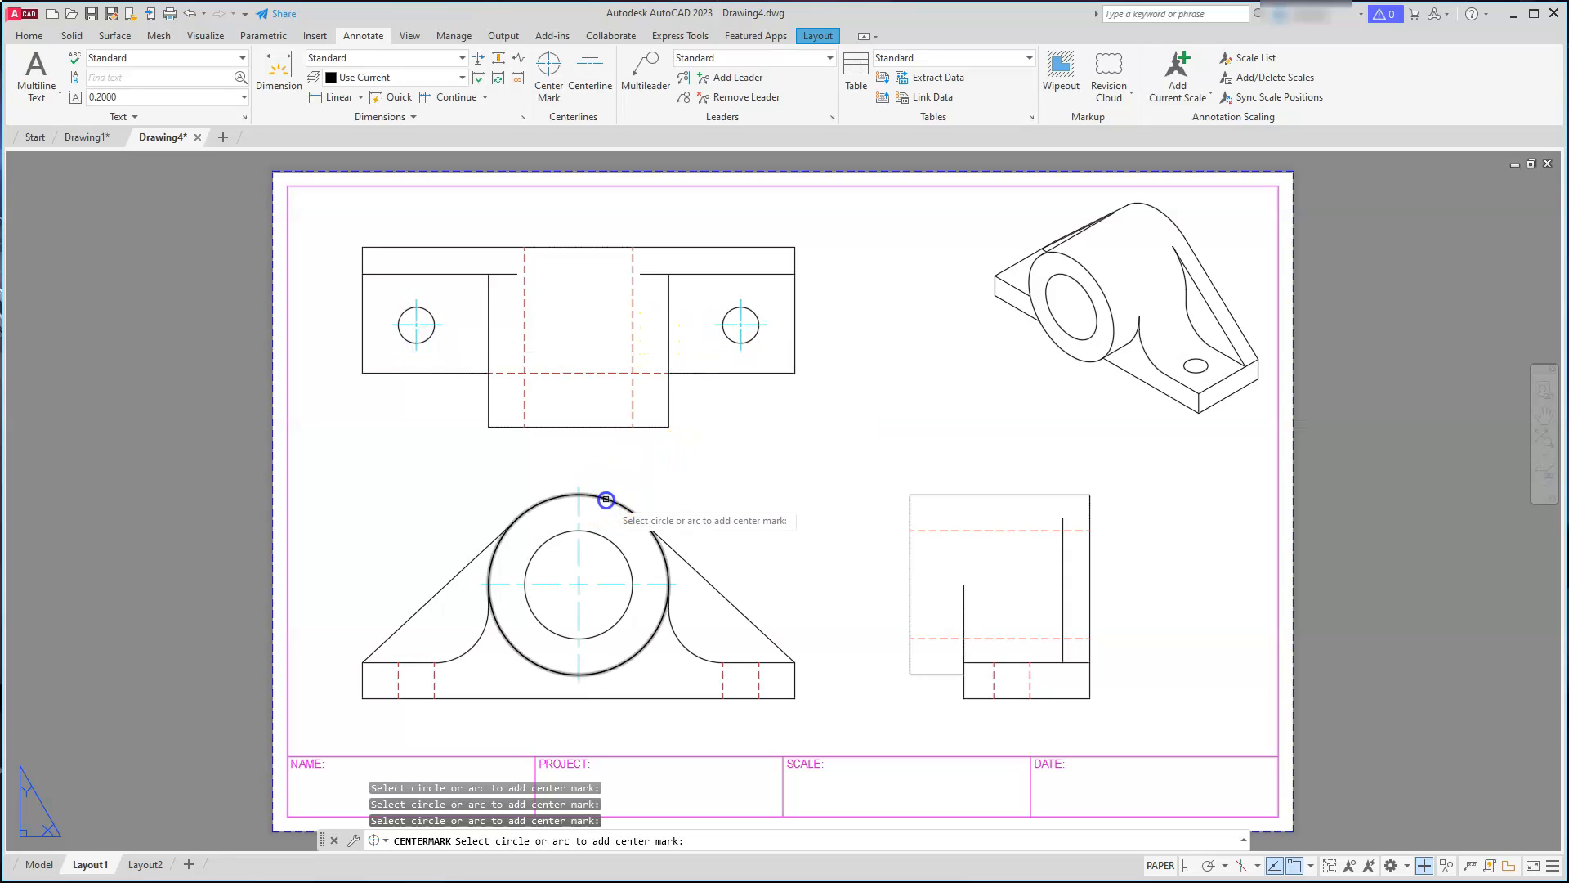
Step: Add centerlines midway between the hidden bore lines in the top view and the right-side view
left_click(594, 67)
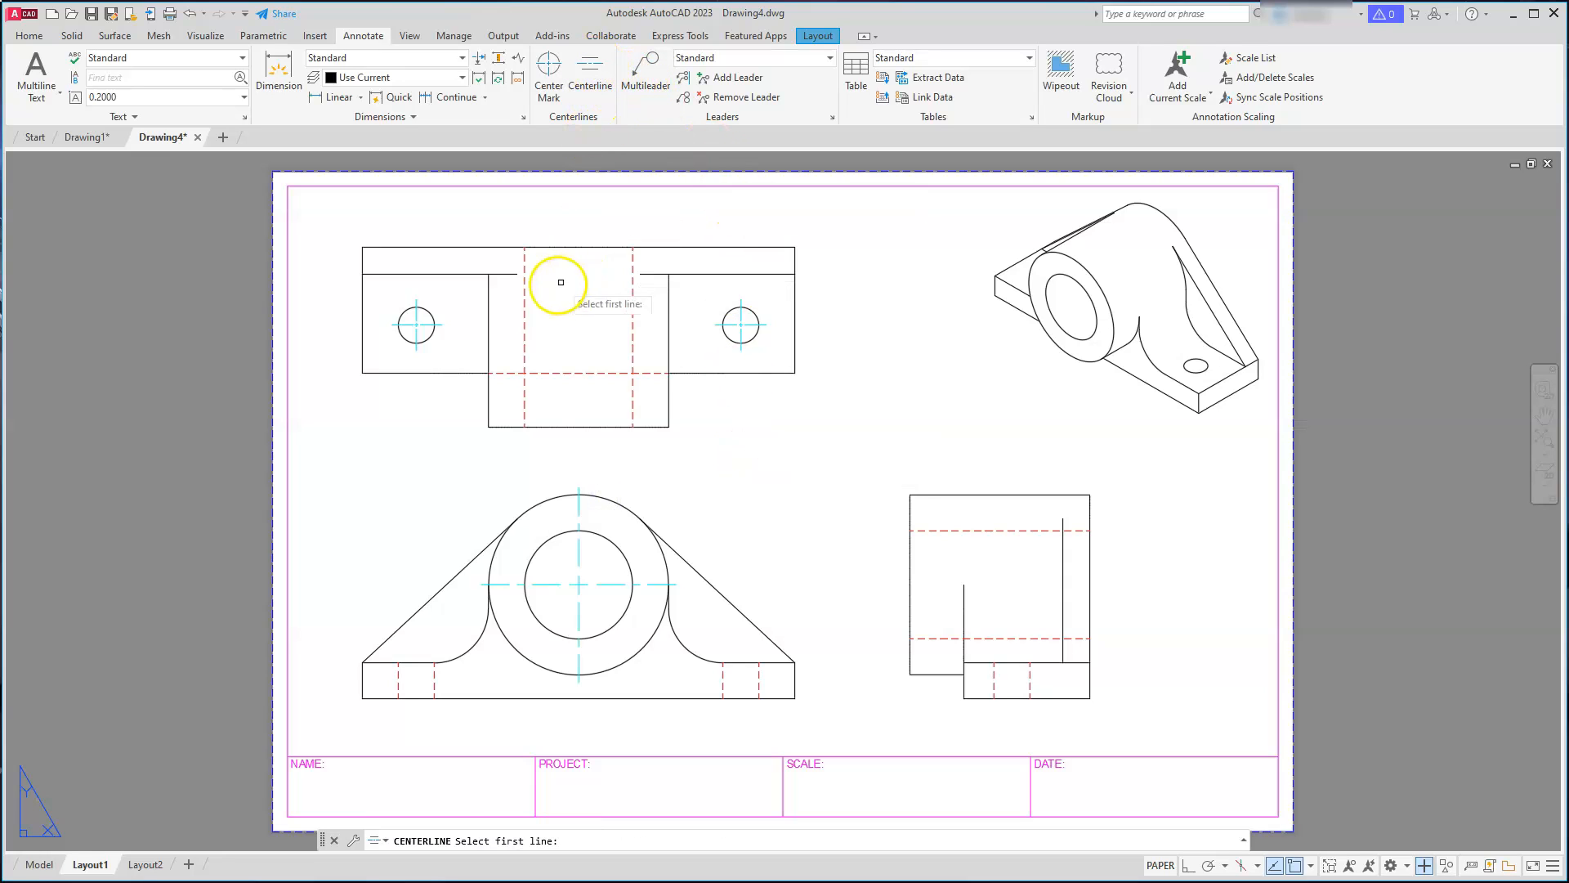
left_click(526, 308)
left_click(632, 314)
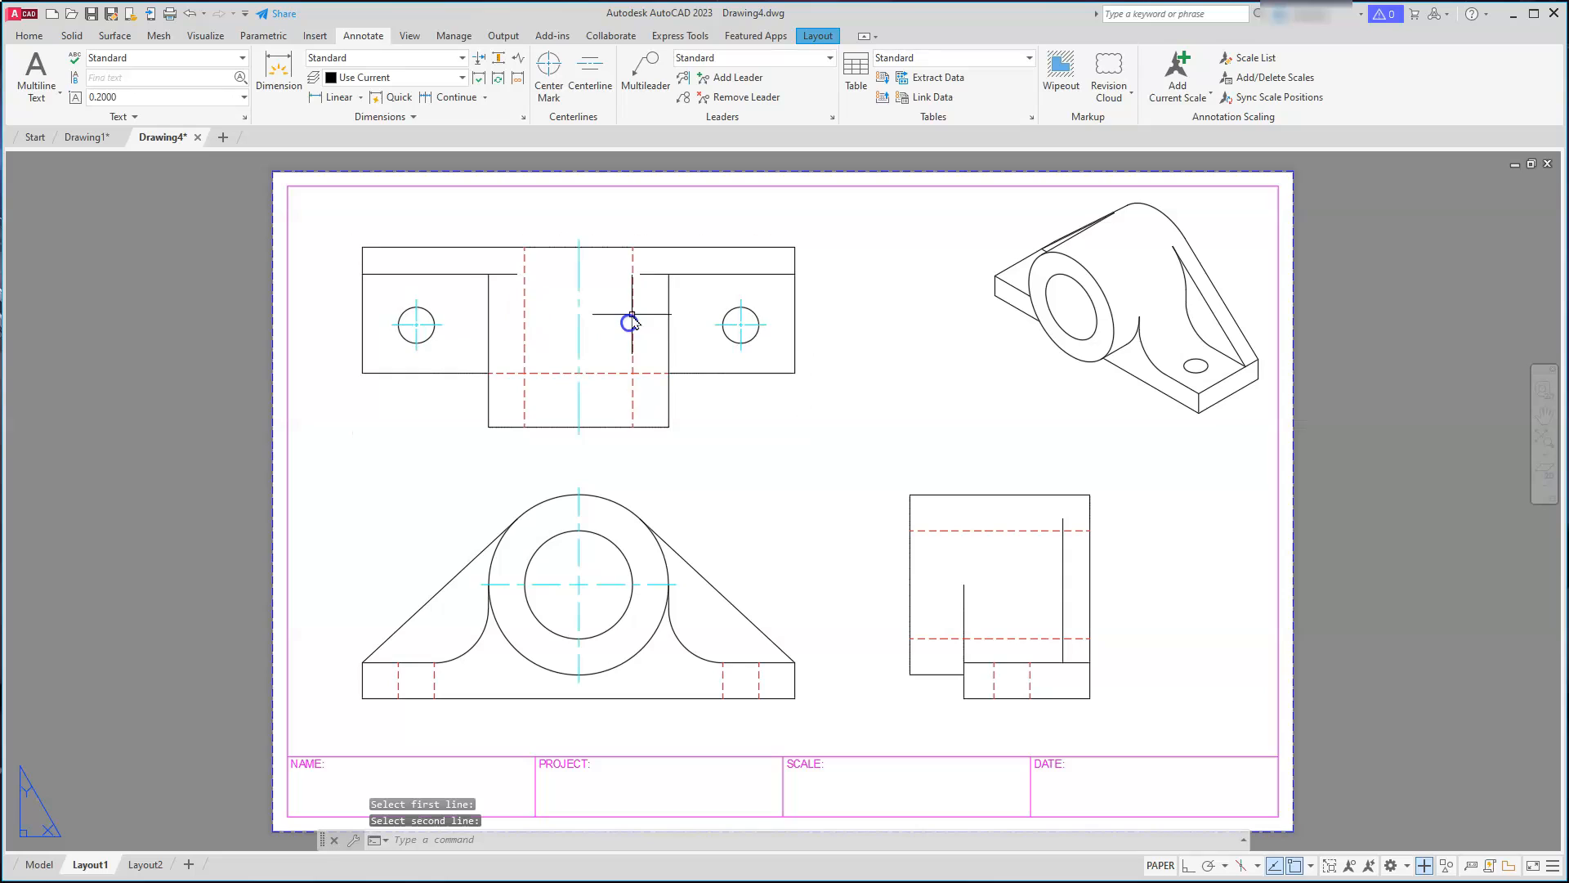
left_click(590, 70)
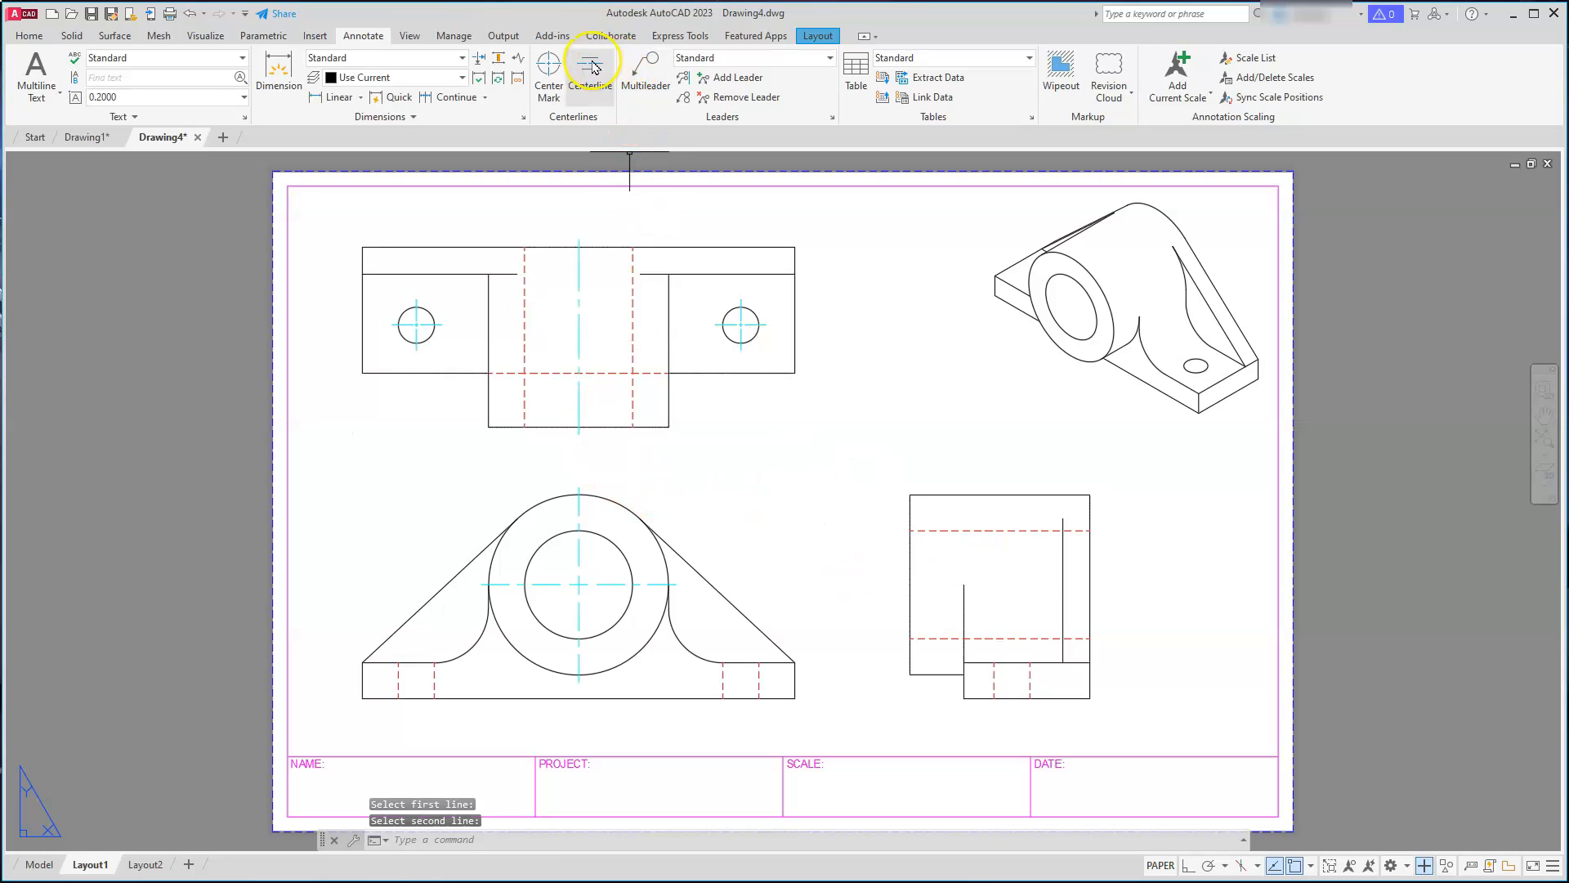
left_click(1034, 530)
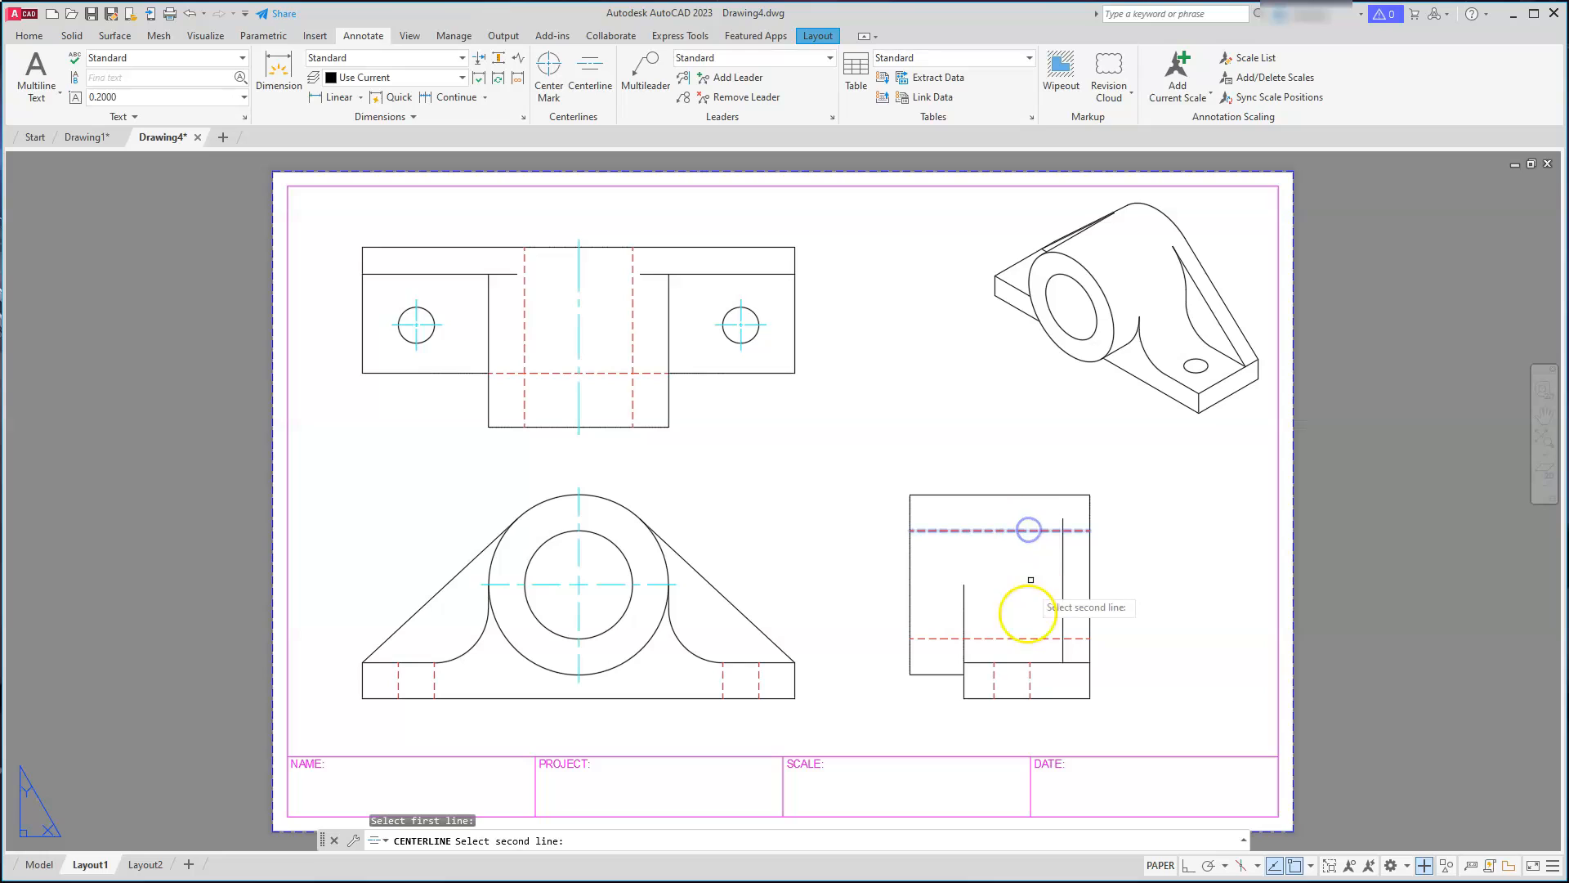
left_click(1017, 638)
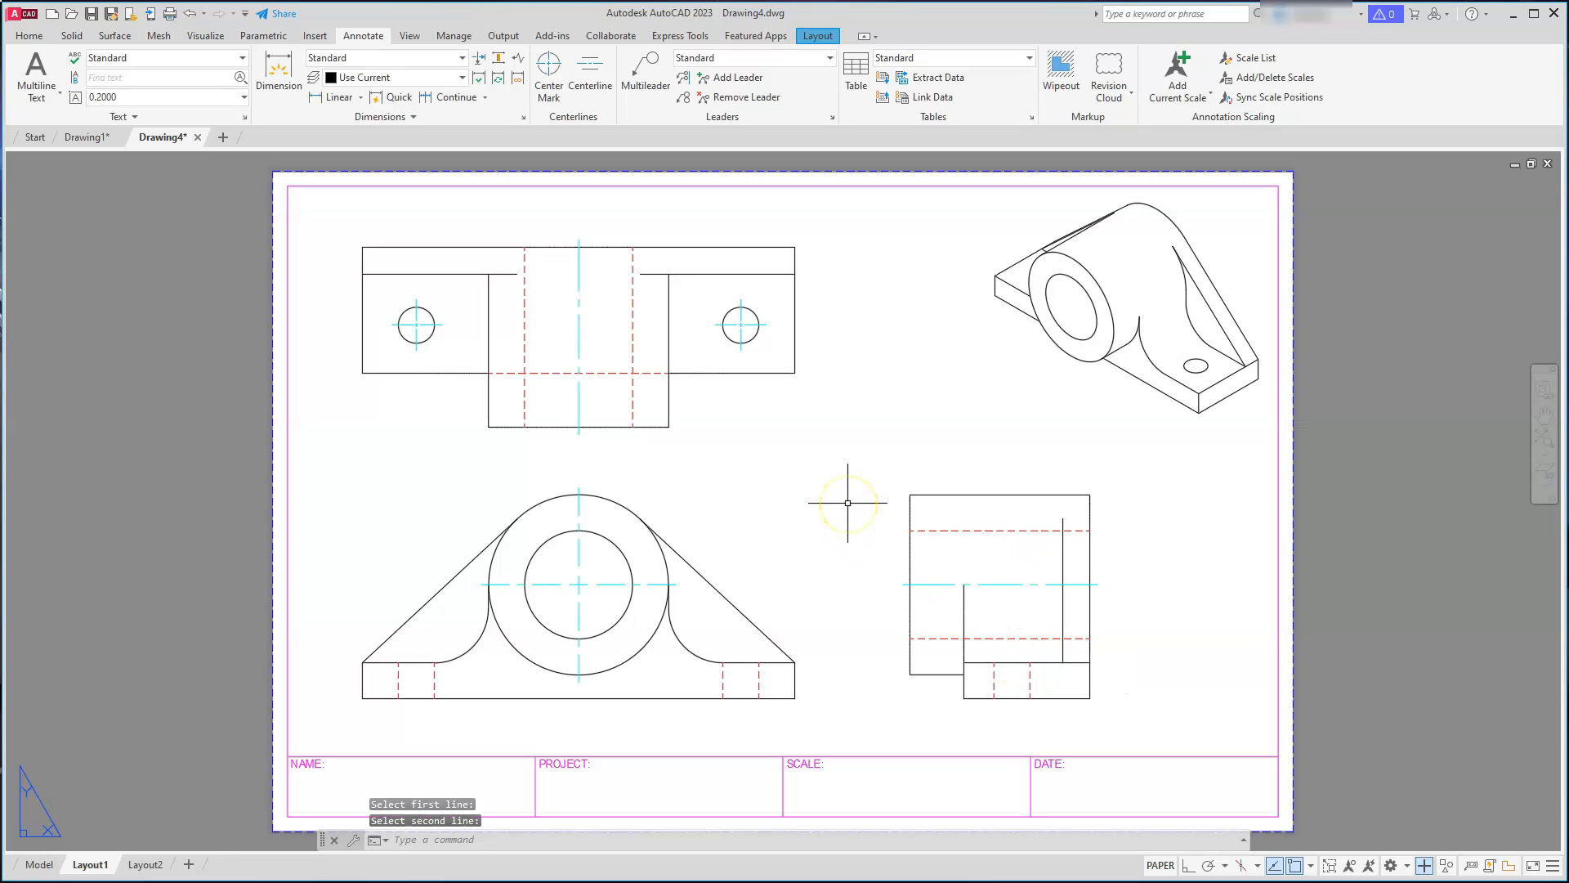
Step: Add centerlines through the hidden mounting hole in the right-side view and both mounting holes in the front view
key("Return")
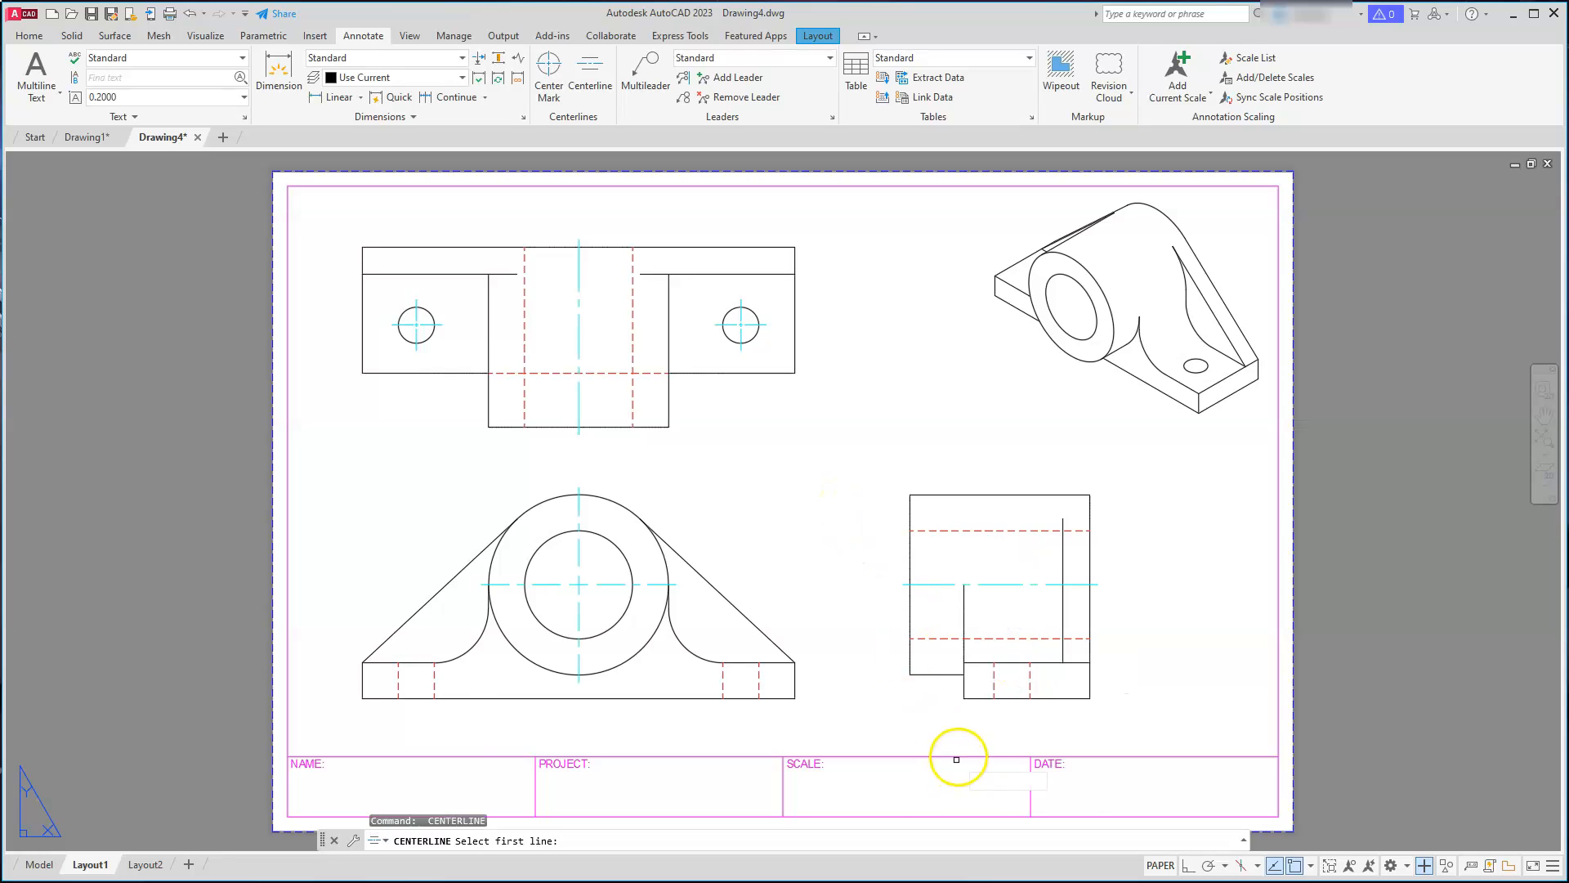
left_click(994, 679)
left_click(1030, 685)
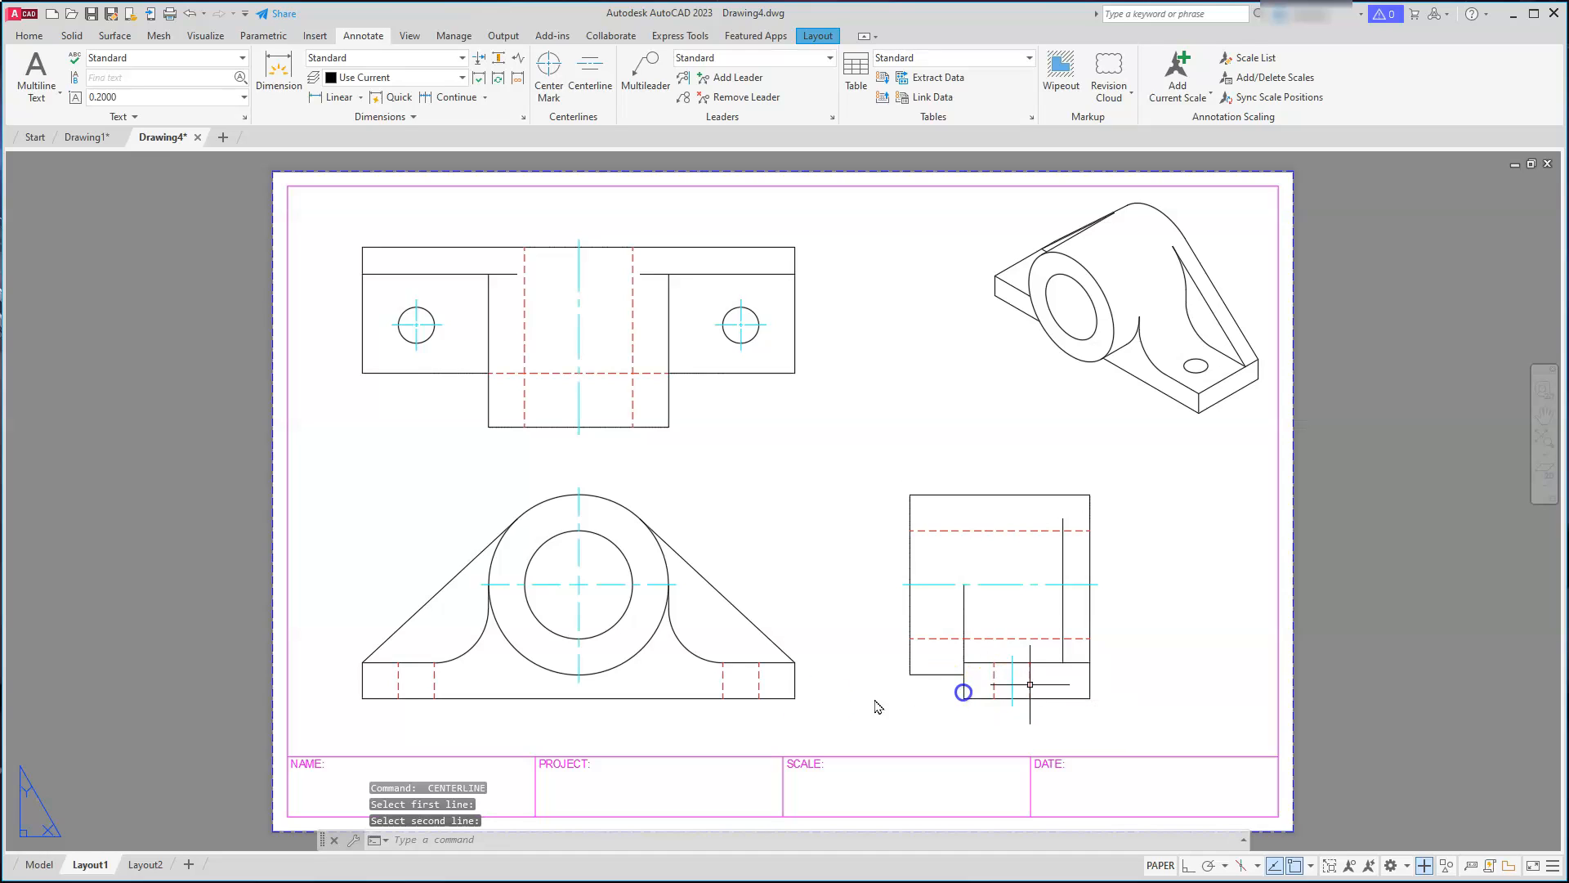
key("Return")
left_click(724, 676)
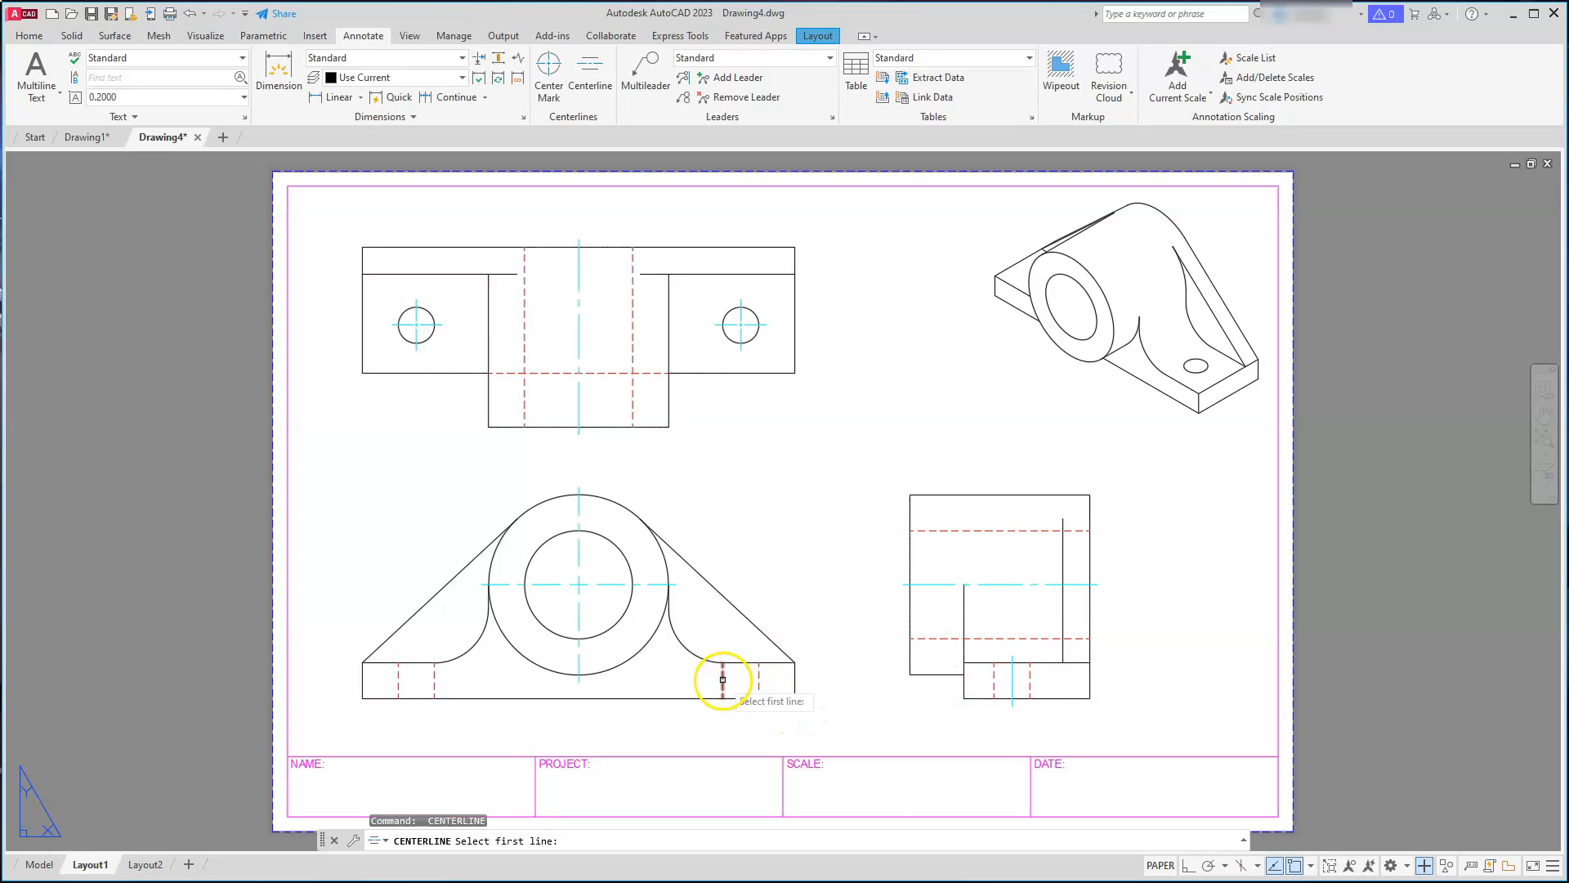
left_click(757, 685)
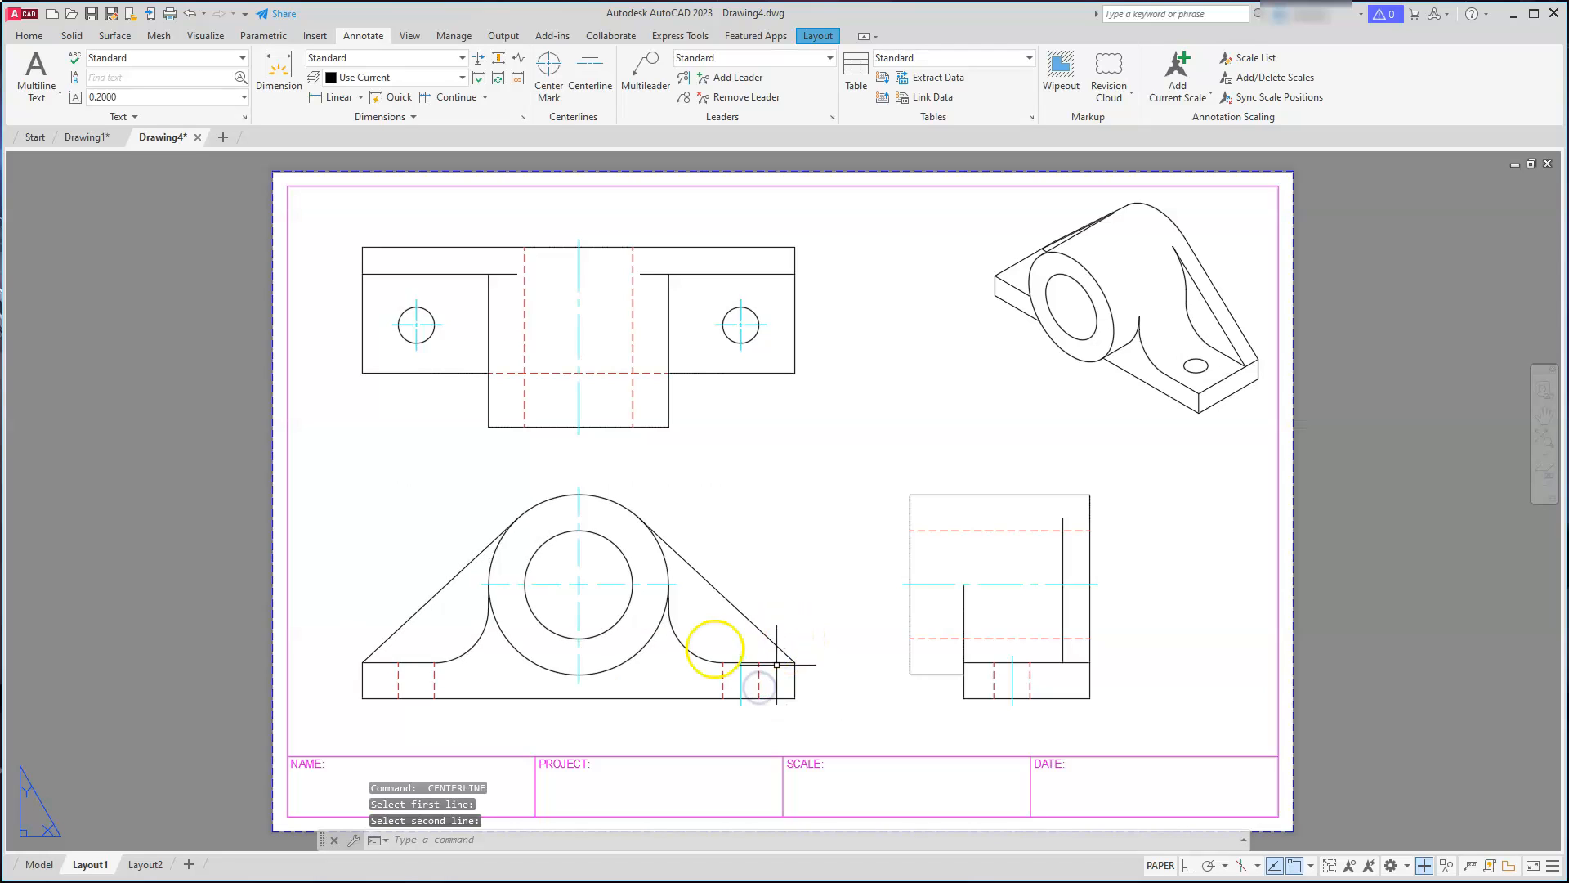
key("Return")
left_click(400, 685)
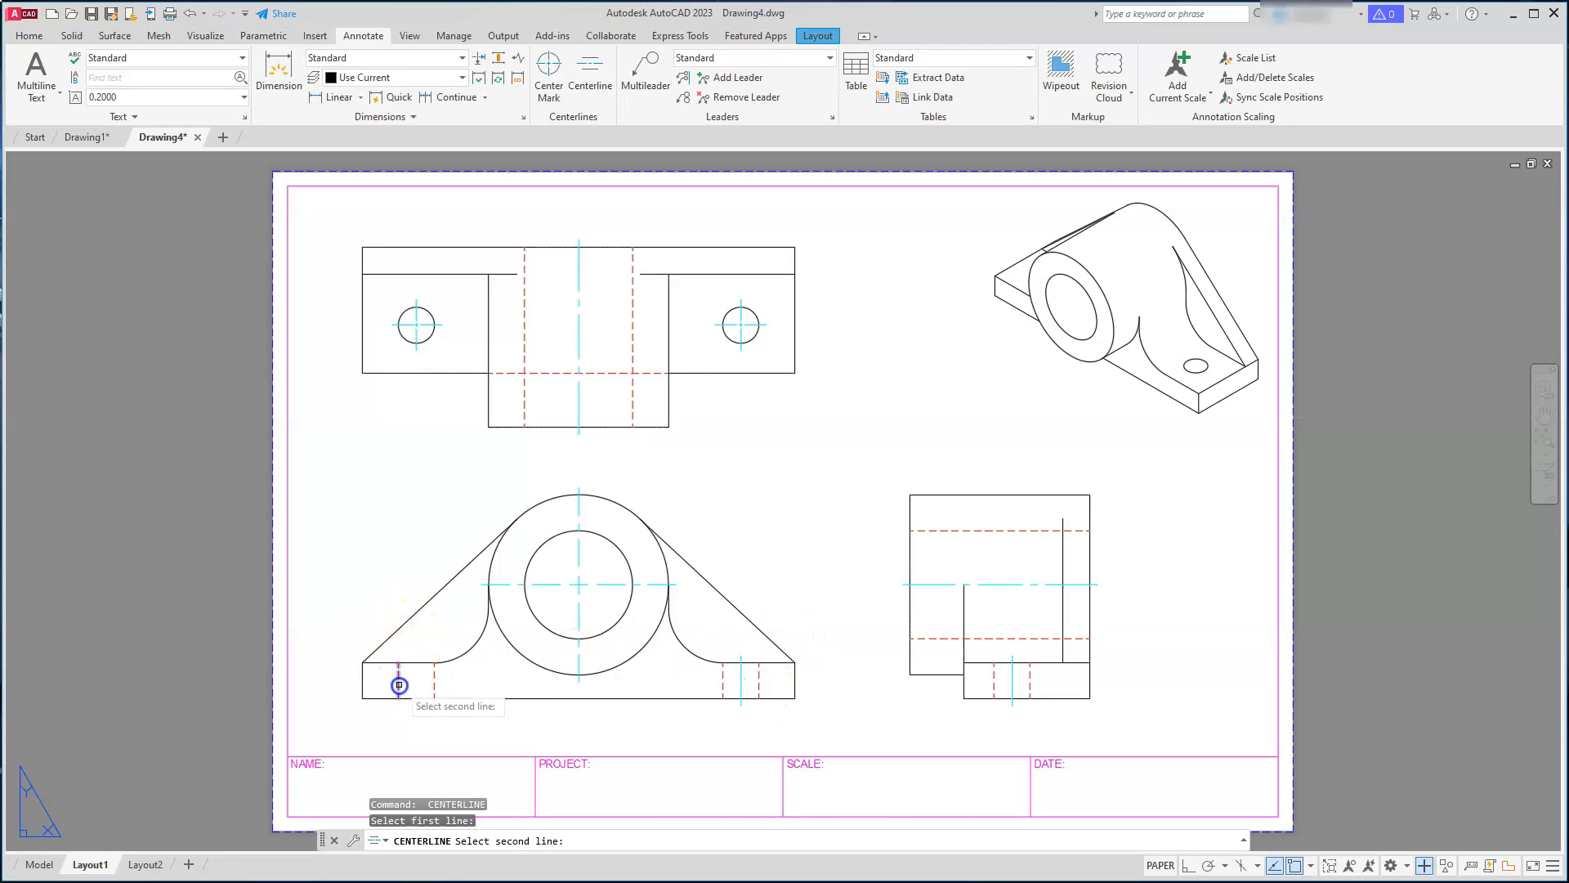
left_click(436, 685)
key("Escape")
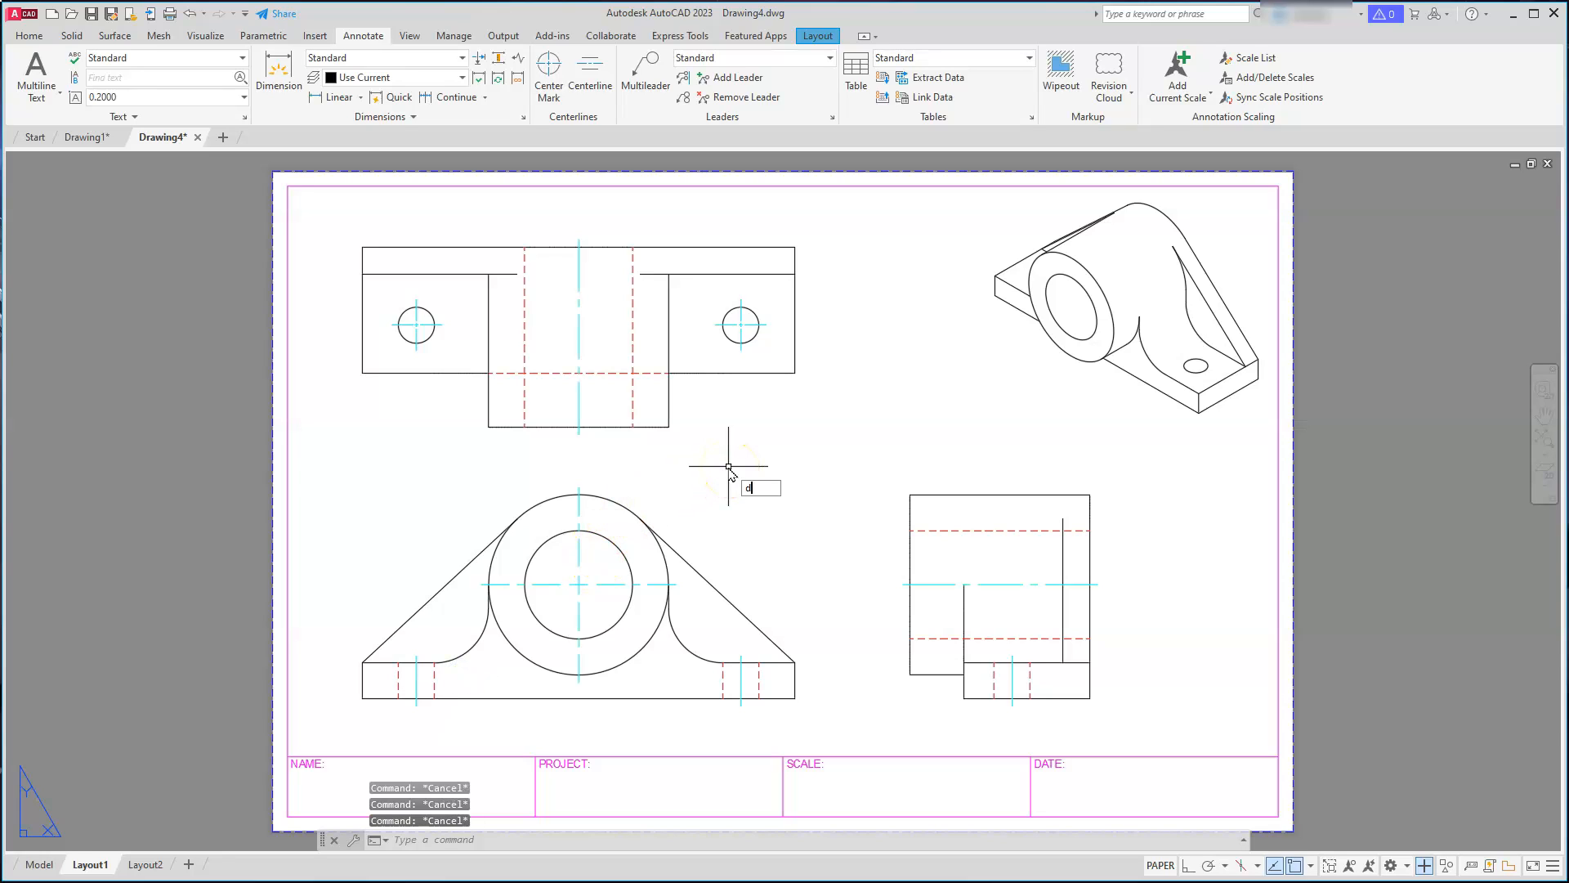
Step: Modify the Standard dimension style to use a text height of 0.12 and a linear precision of 0
type("d")
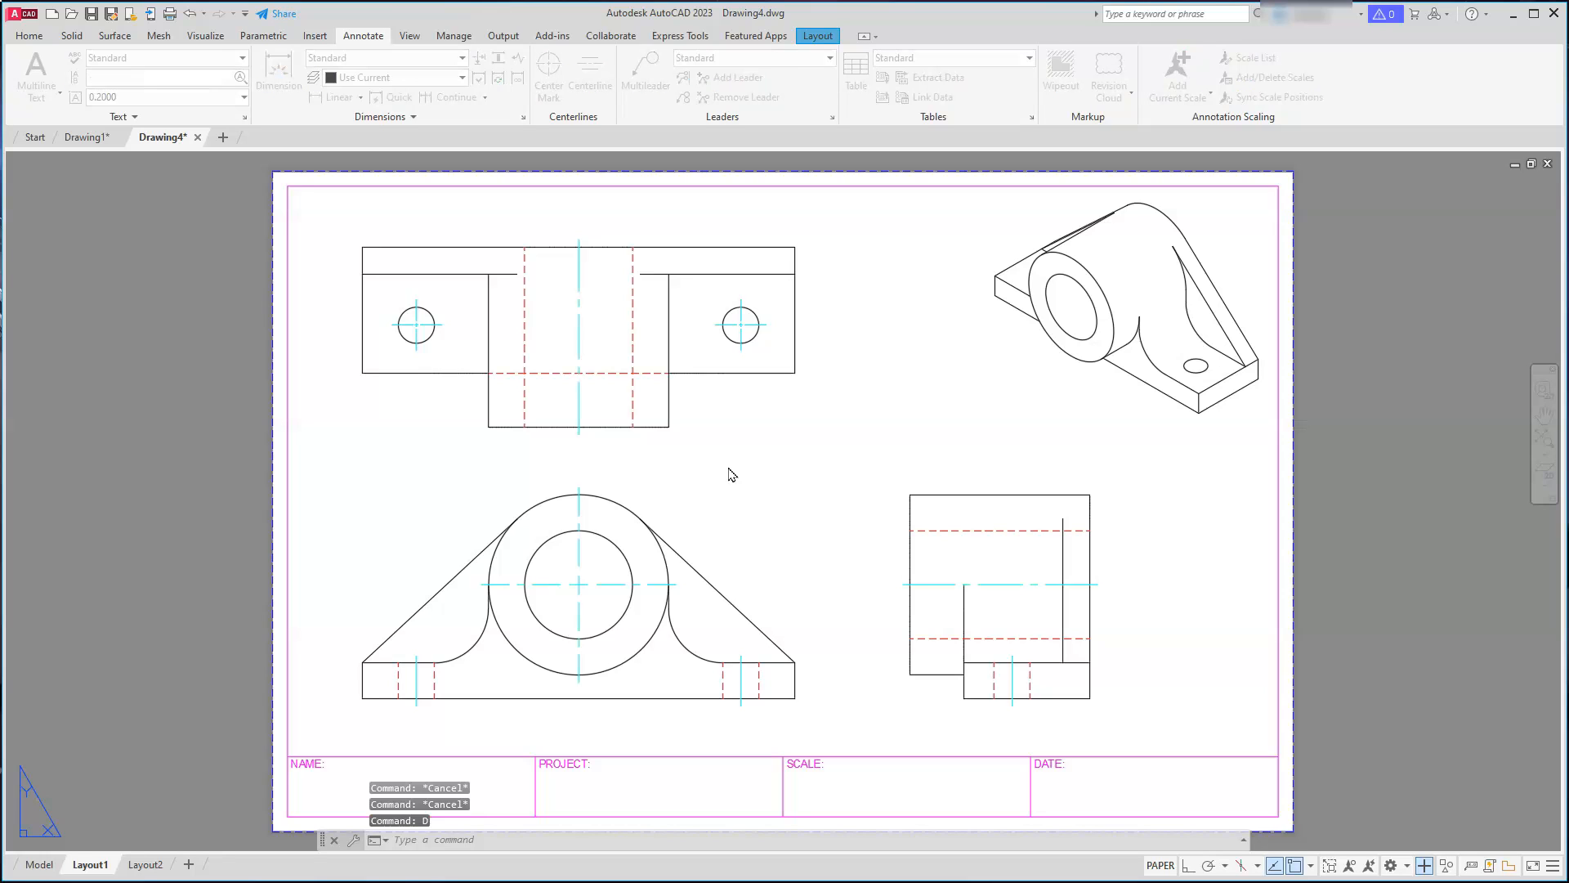
key("Return")
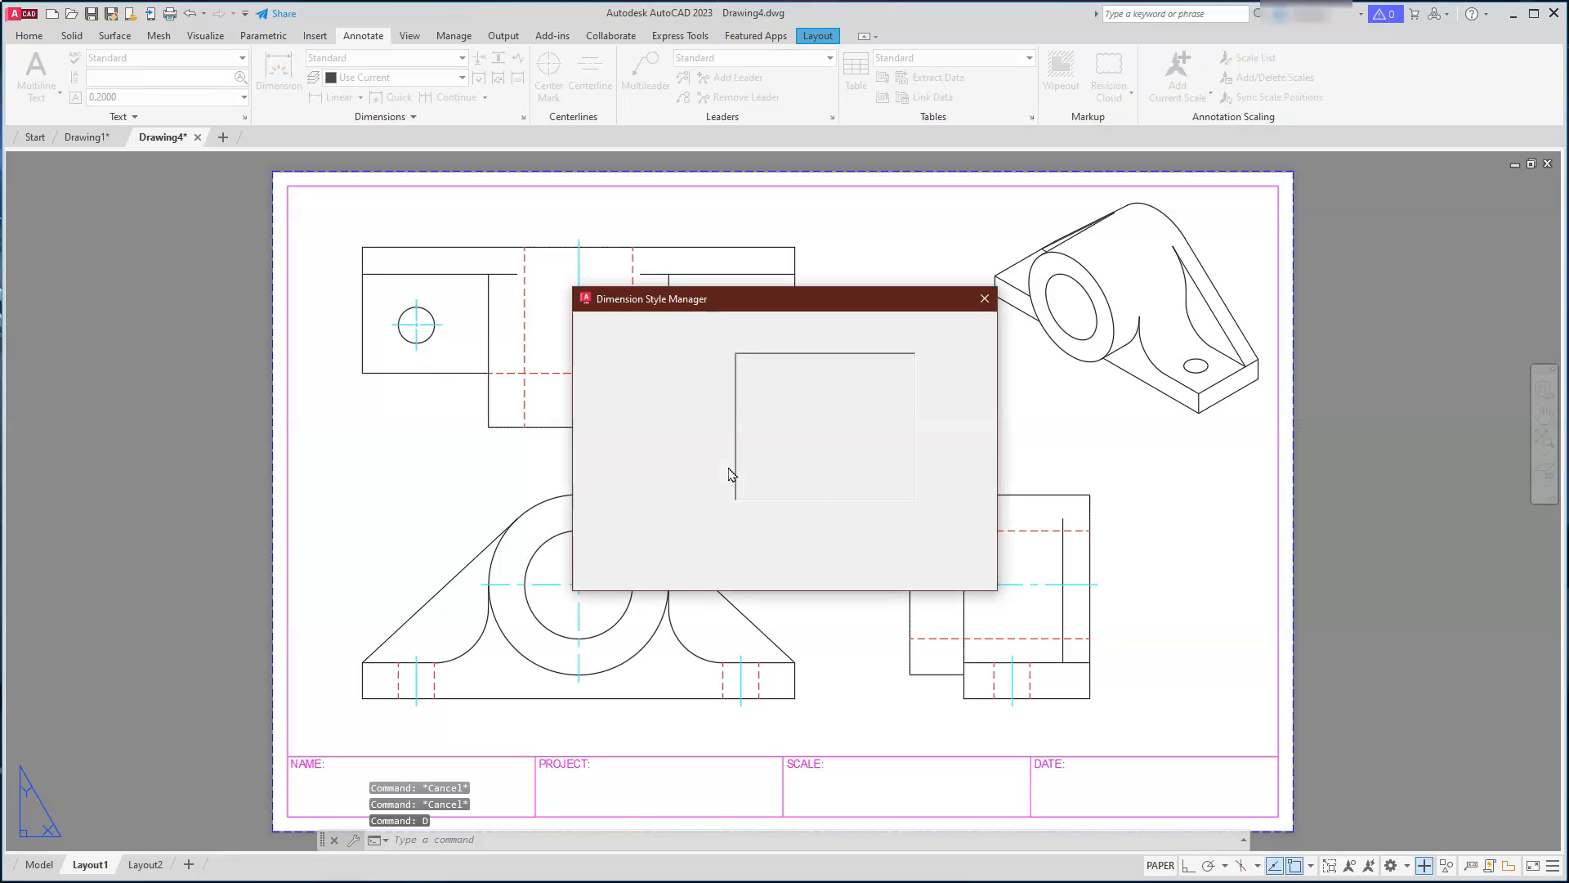
left_click(956, 412)
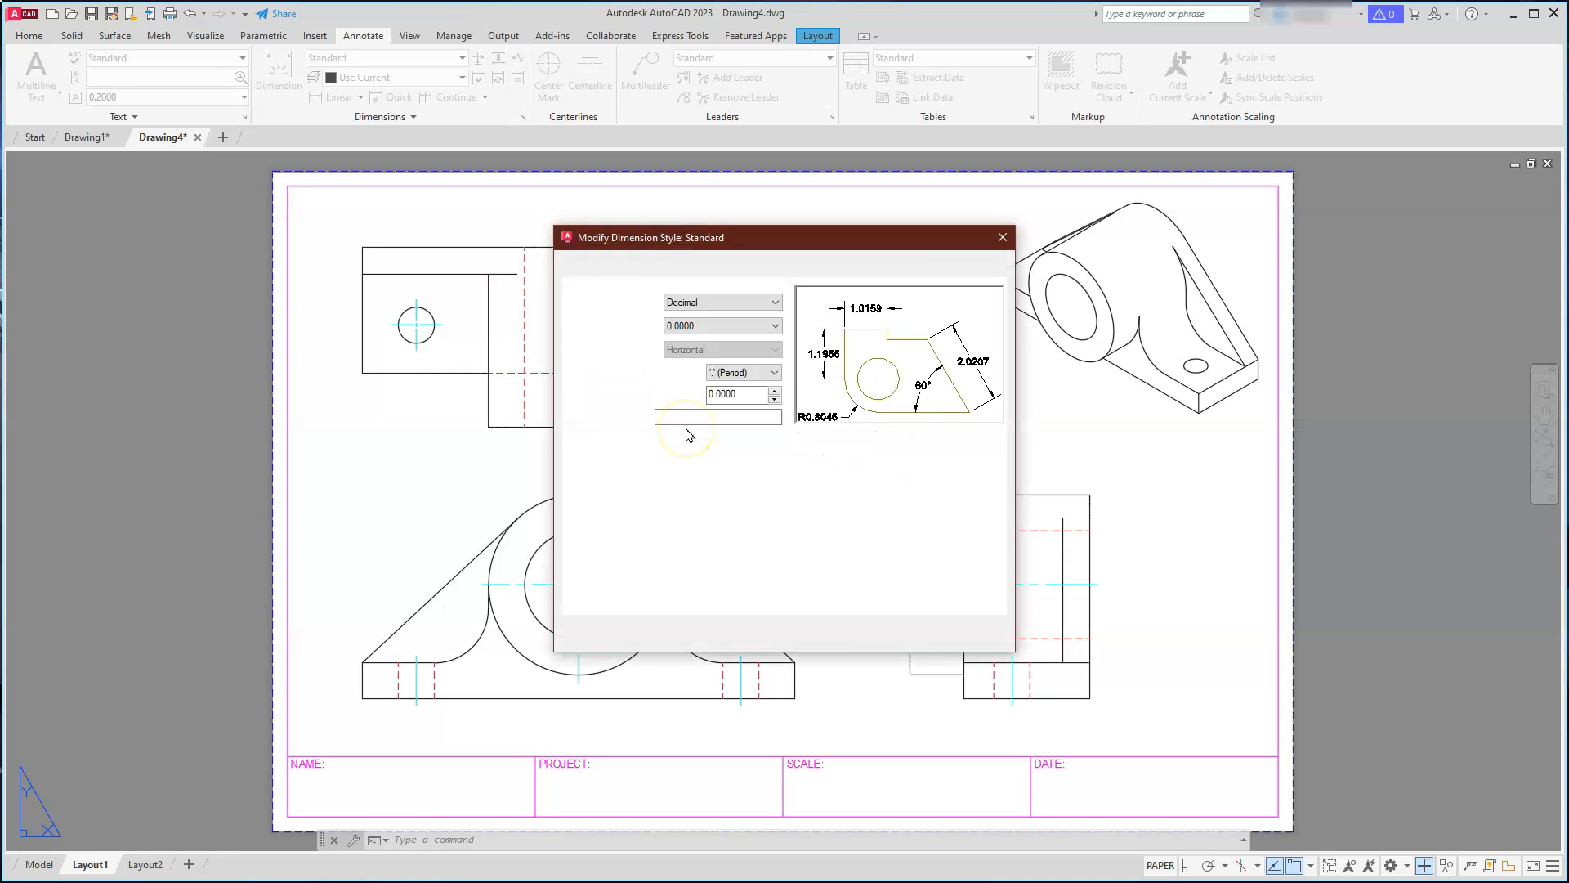
left_click(693, 269)
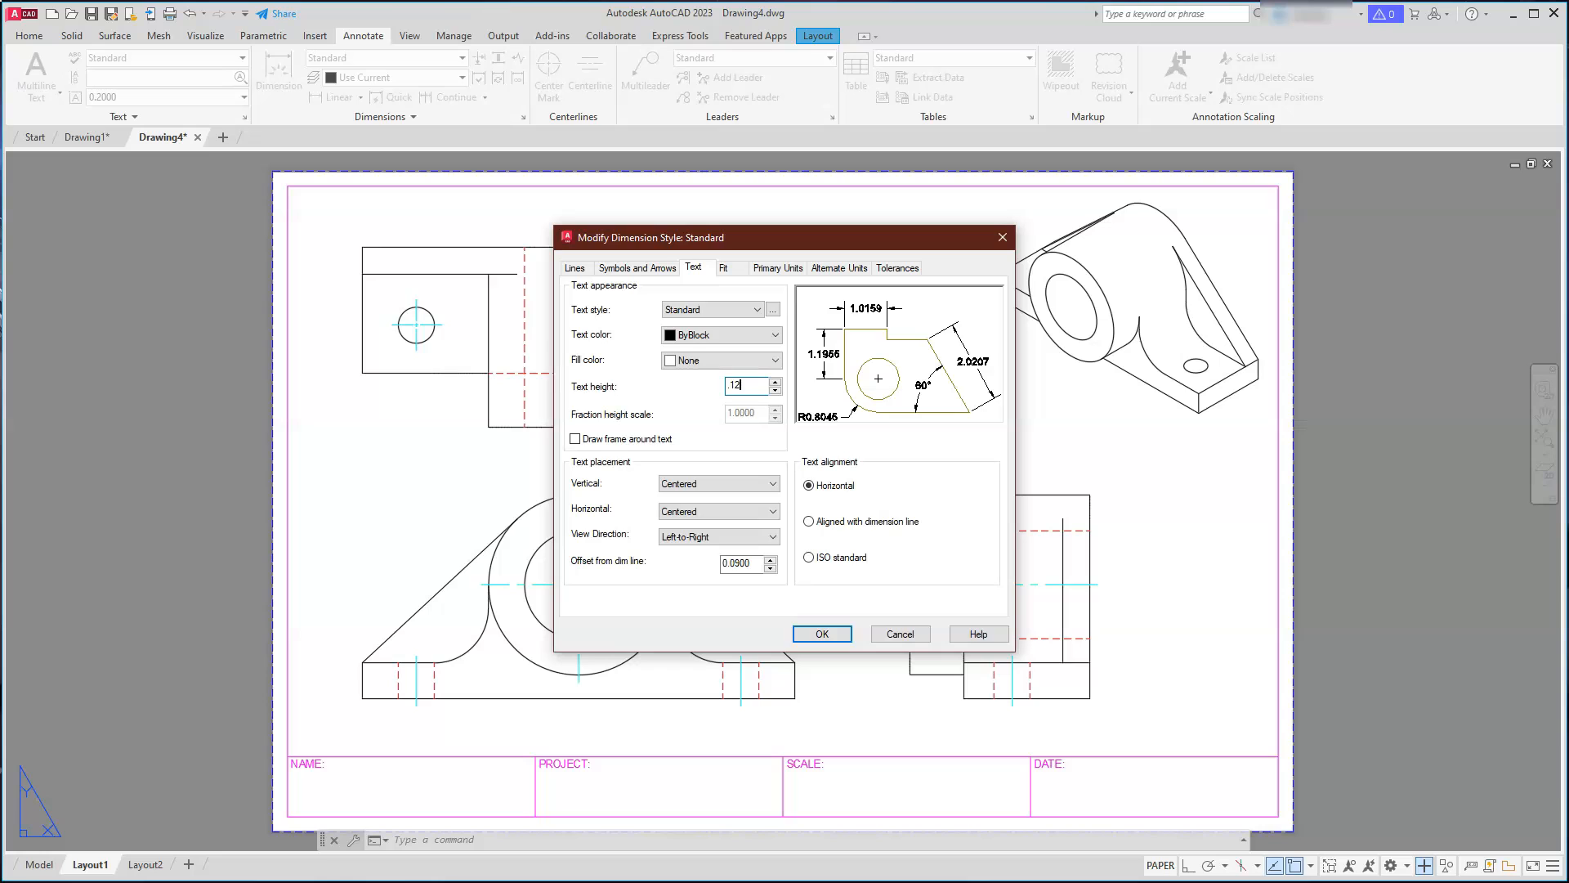
left_click(764, 272)
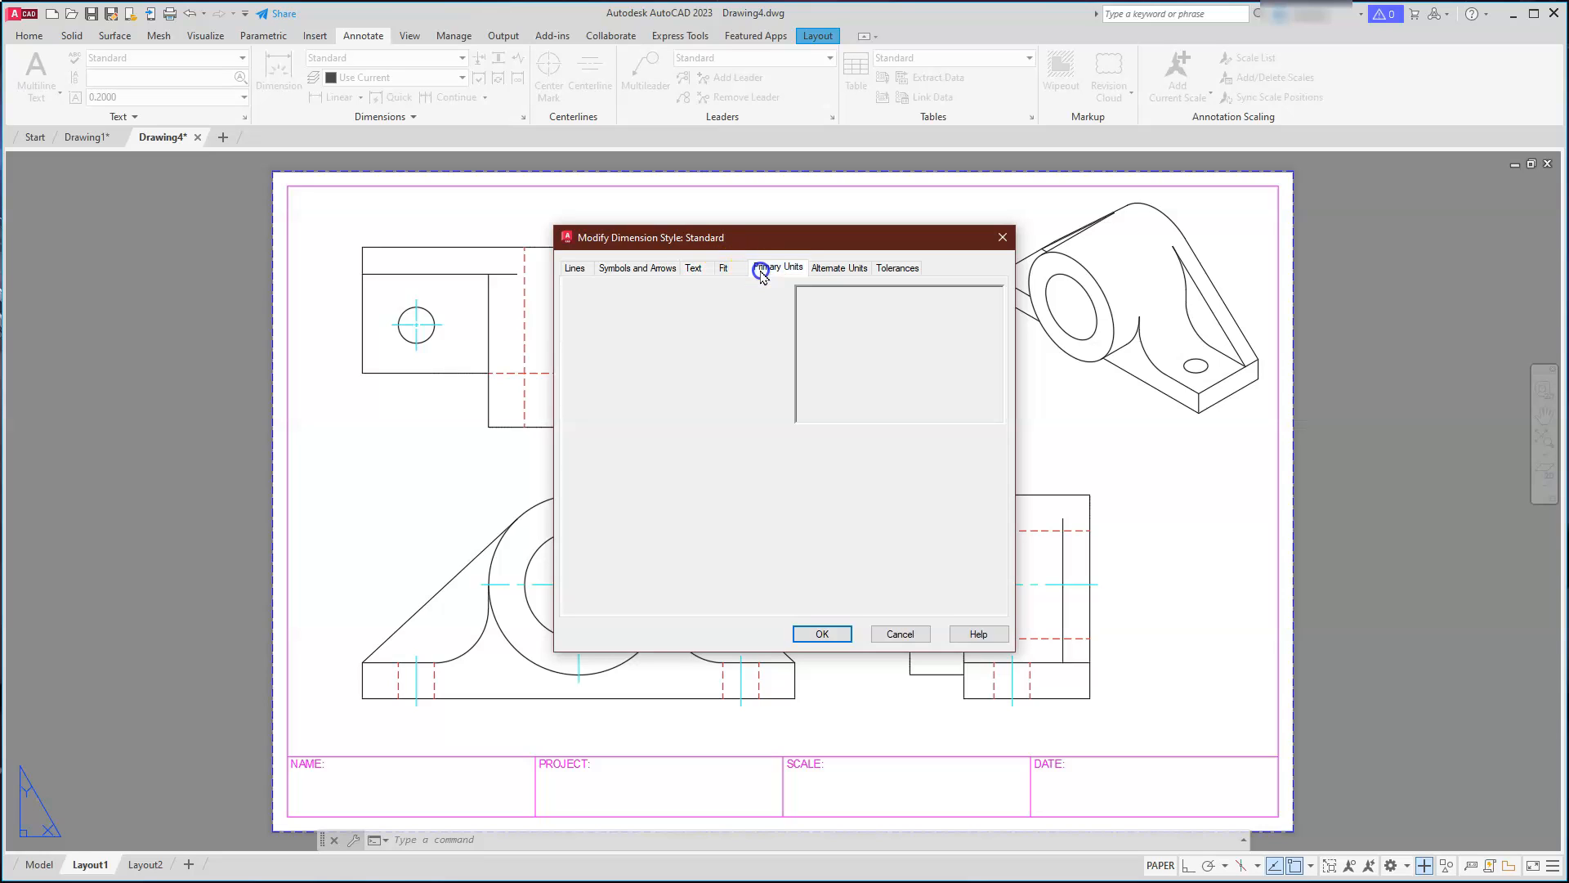
left_click(724, 325)
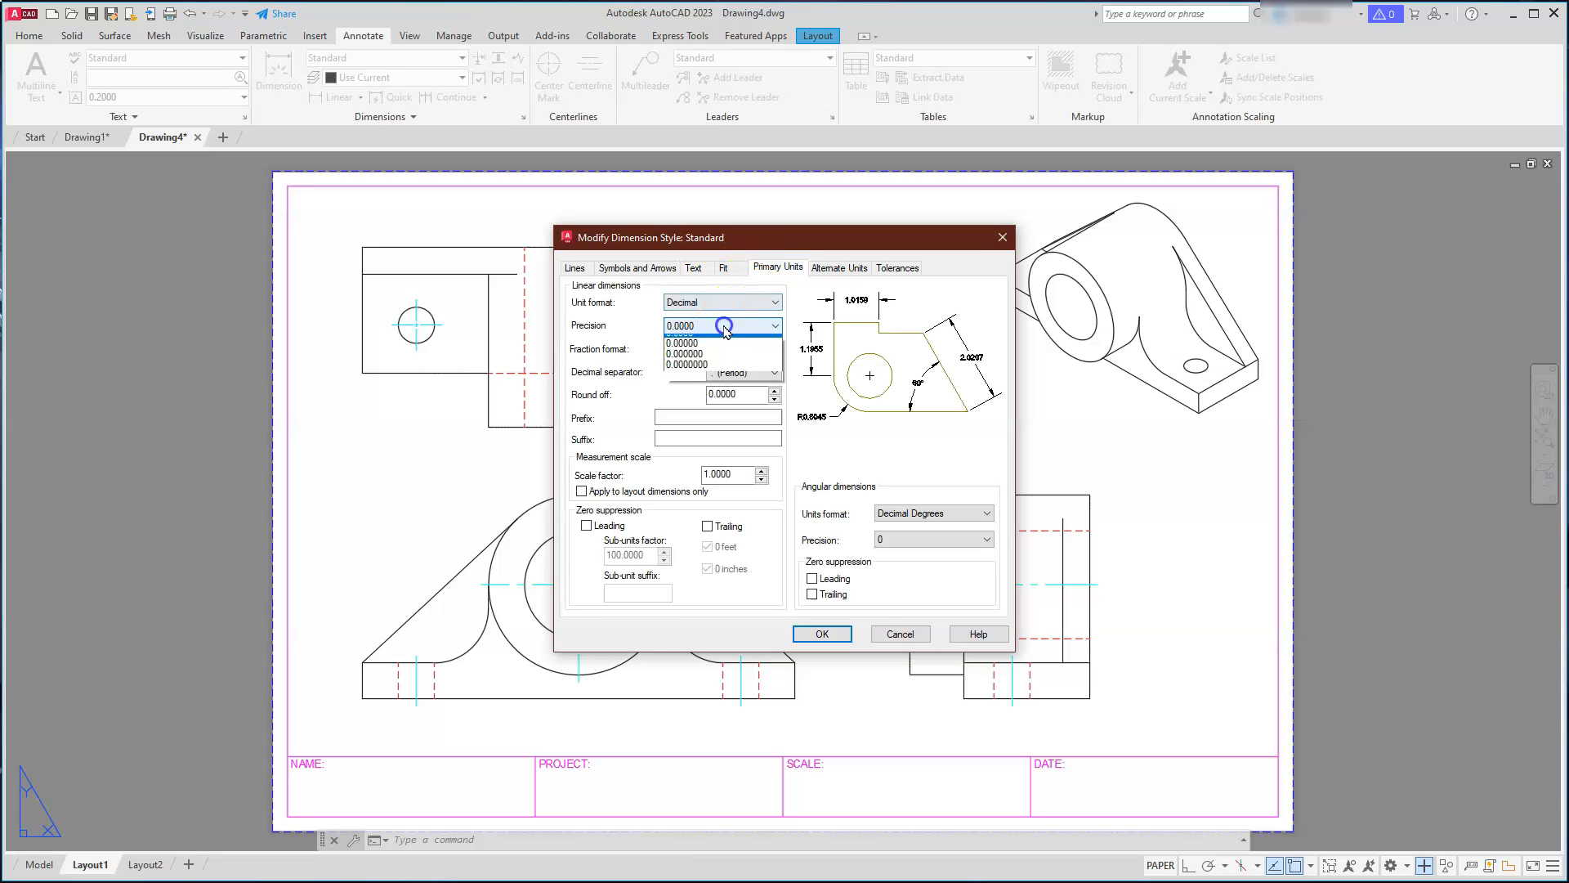
left_click(709, 342)
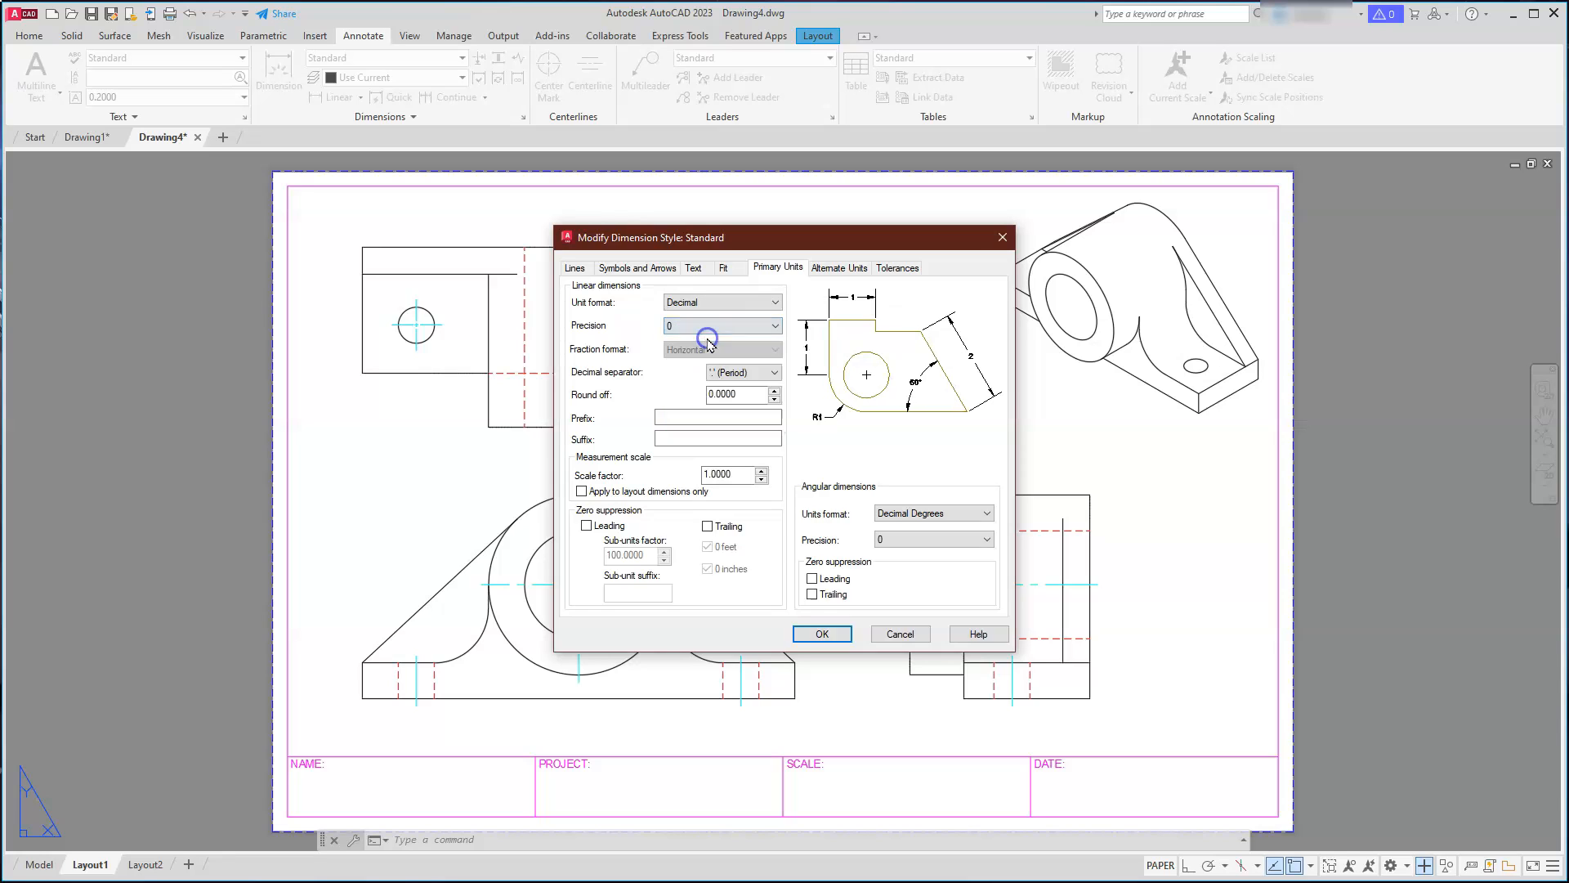
left_click(721, 268)
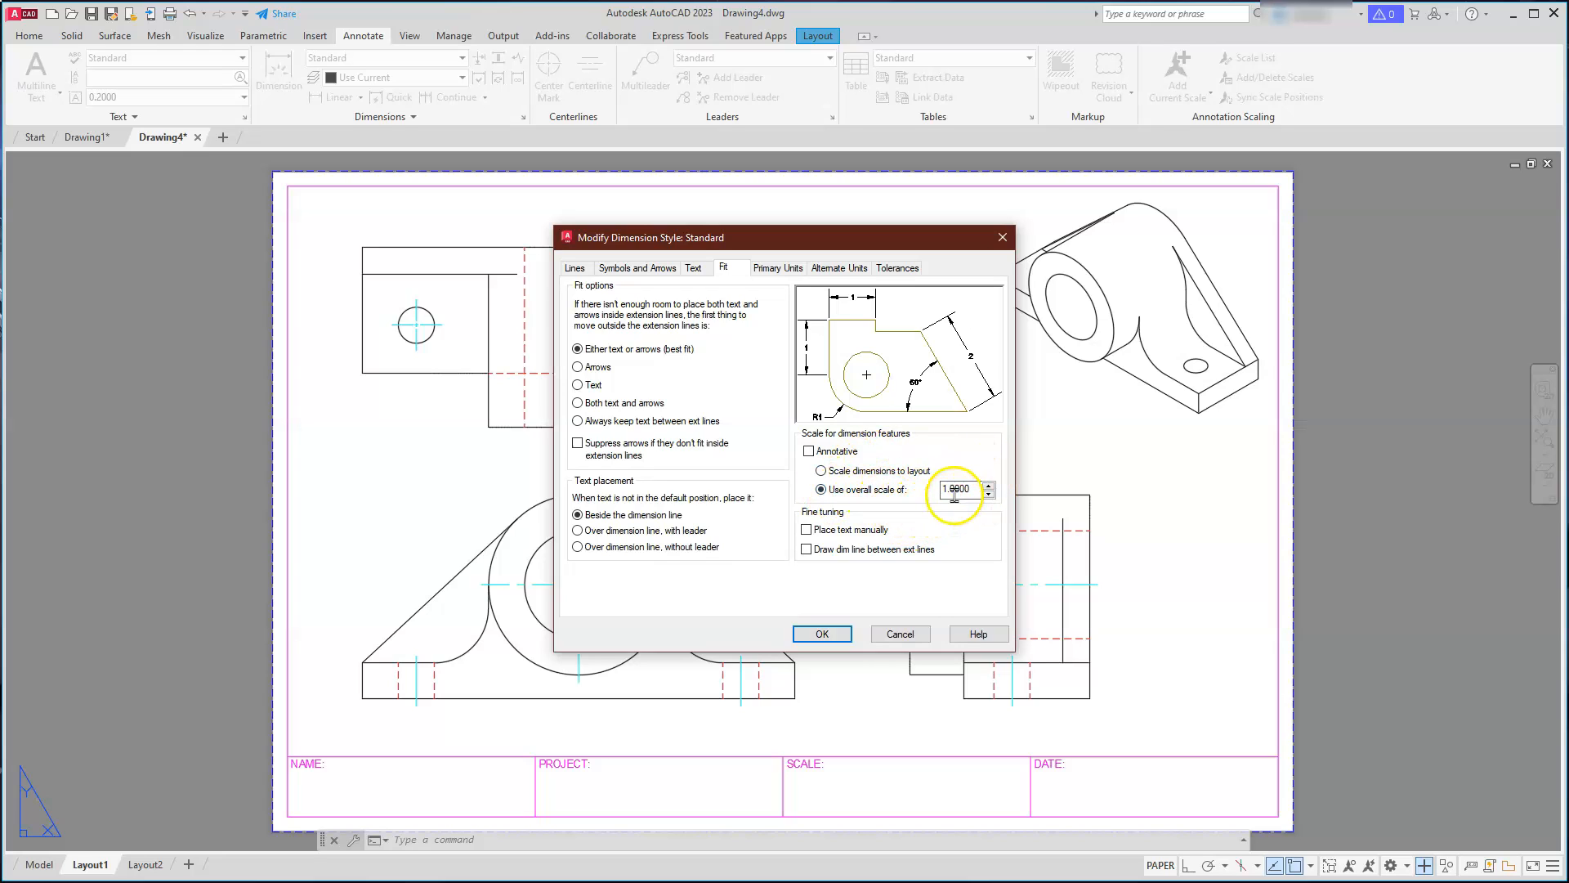
left_click(822, 634)
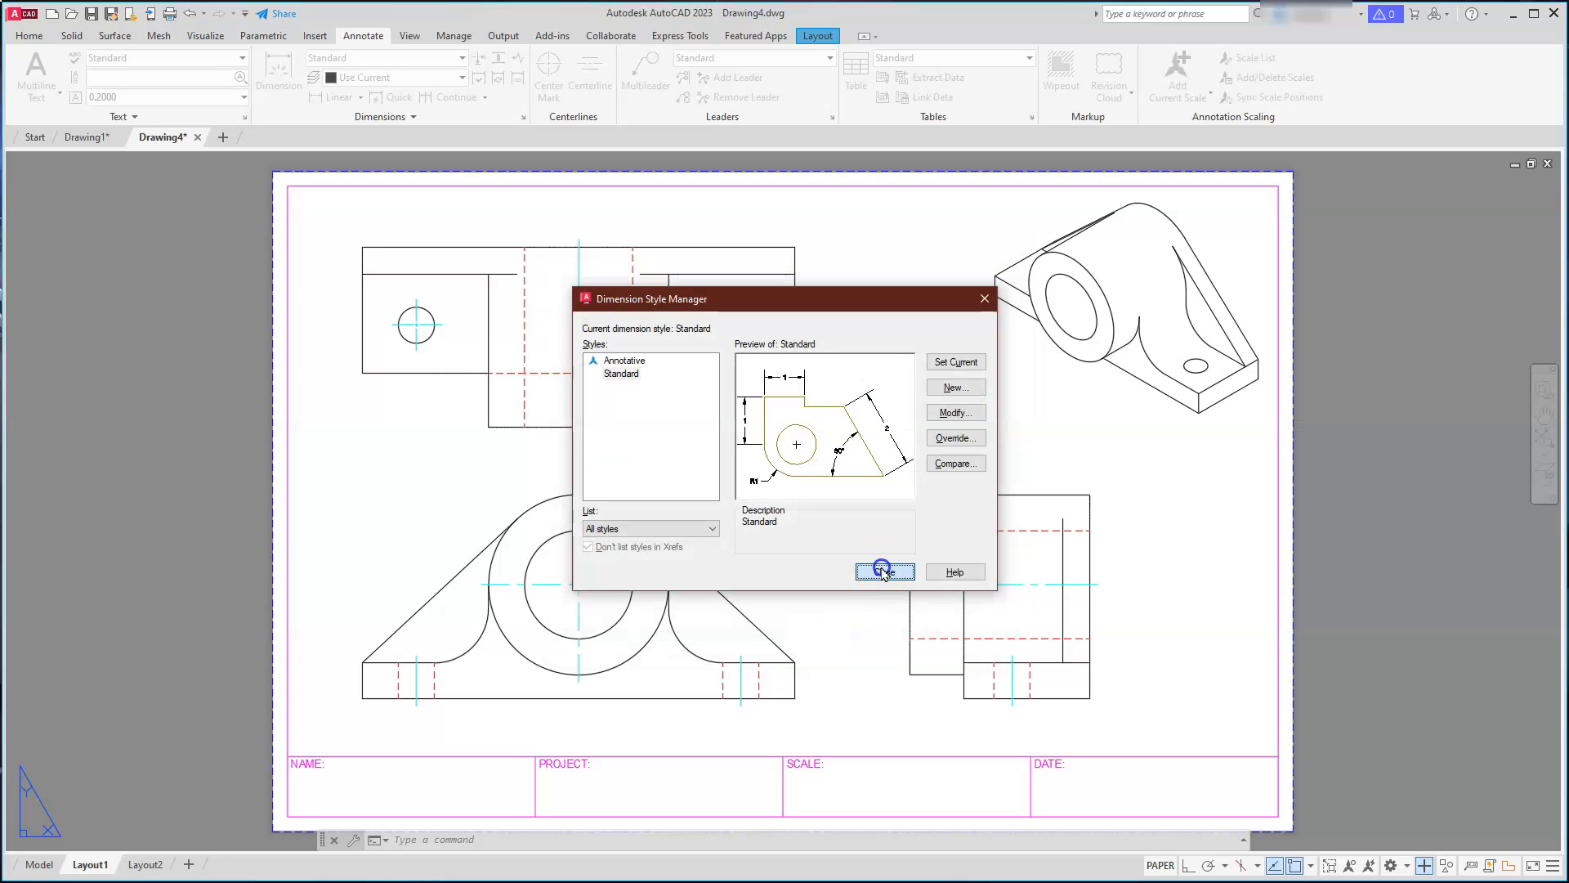
left_click(886, 571)
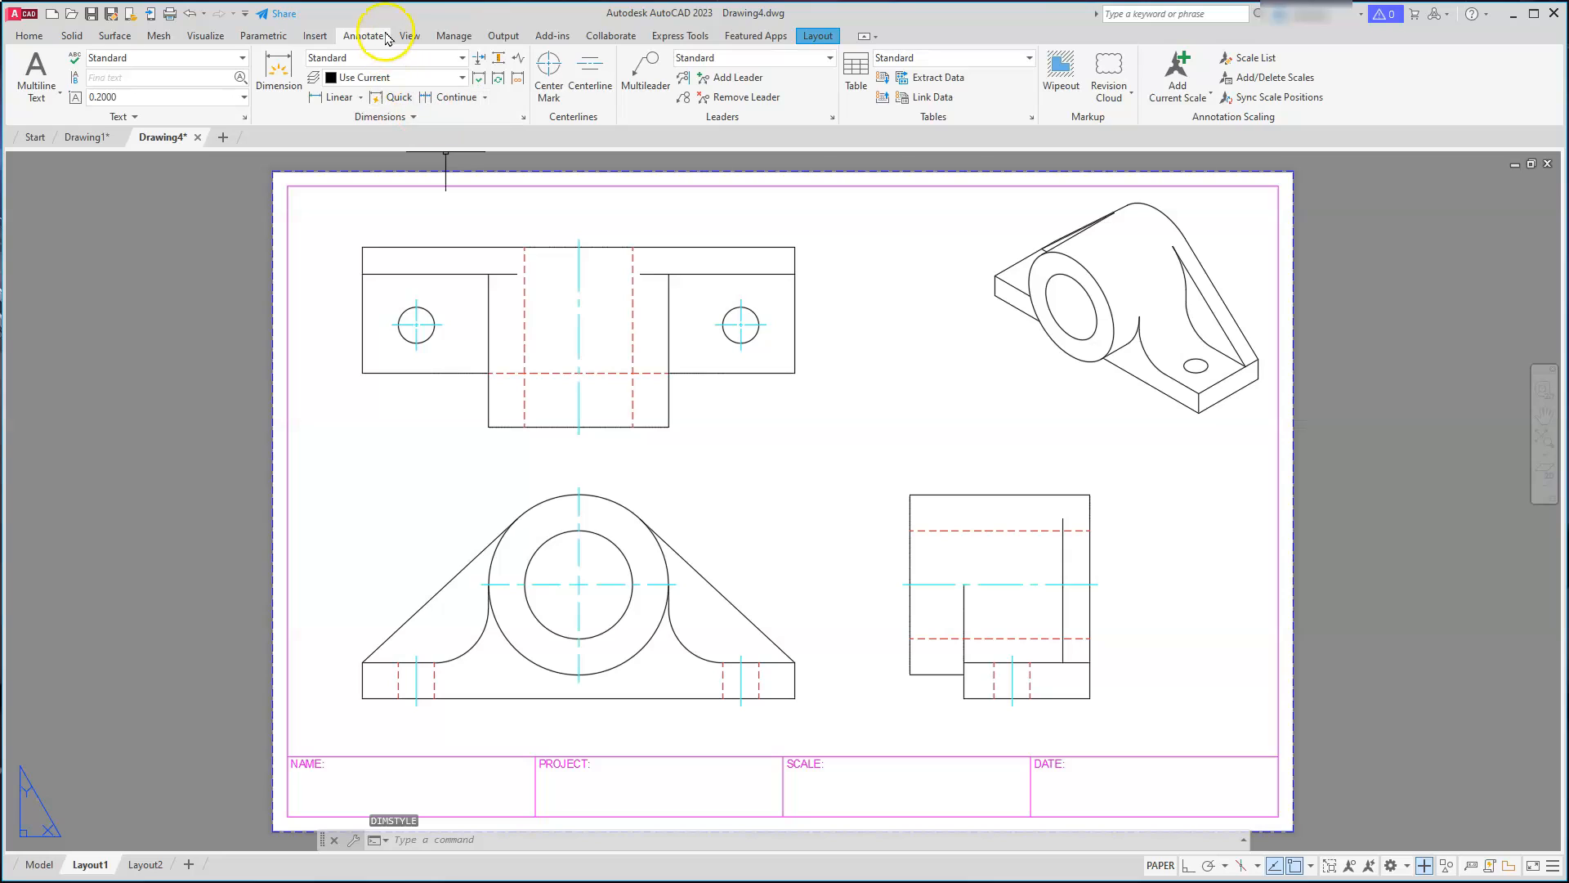
Step: Set the dimension layer to Dim and add a linear dimension for the base's overall length below the front view
left_click(391, 79)
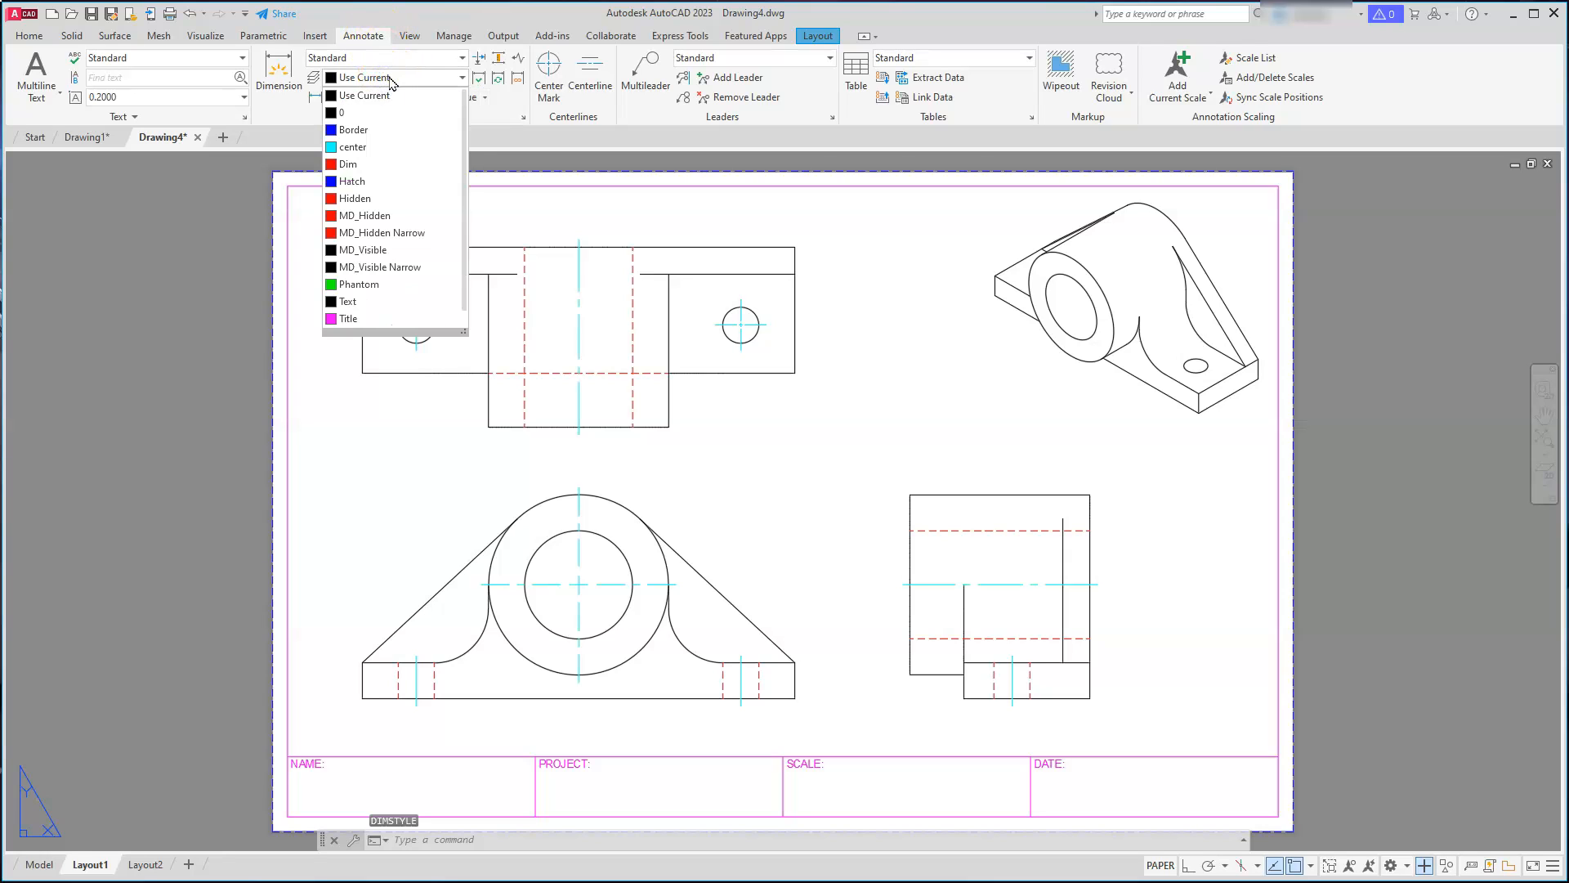
left_click(378, 167)
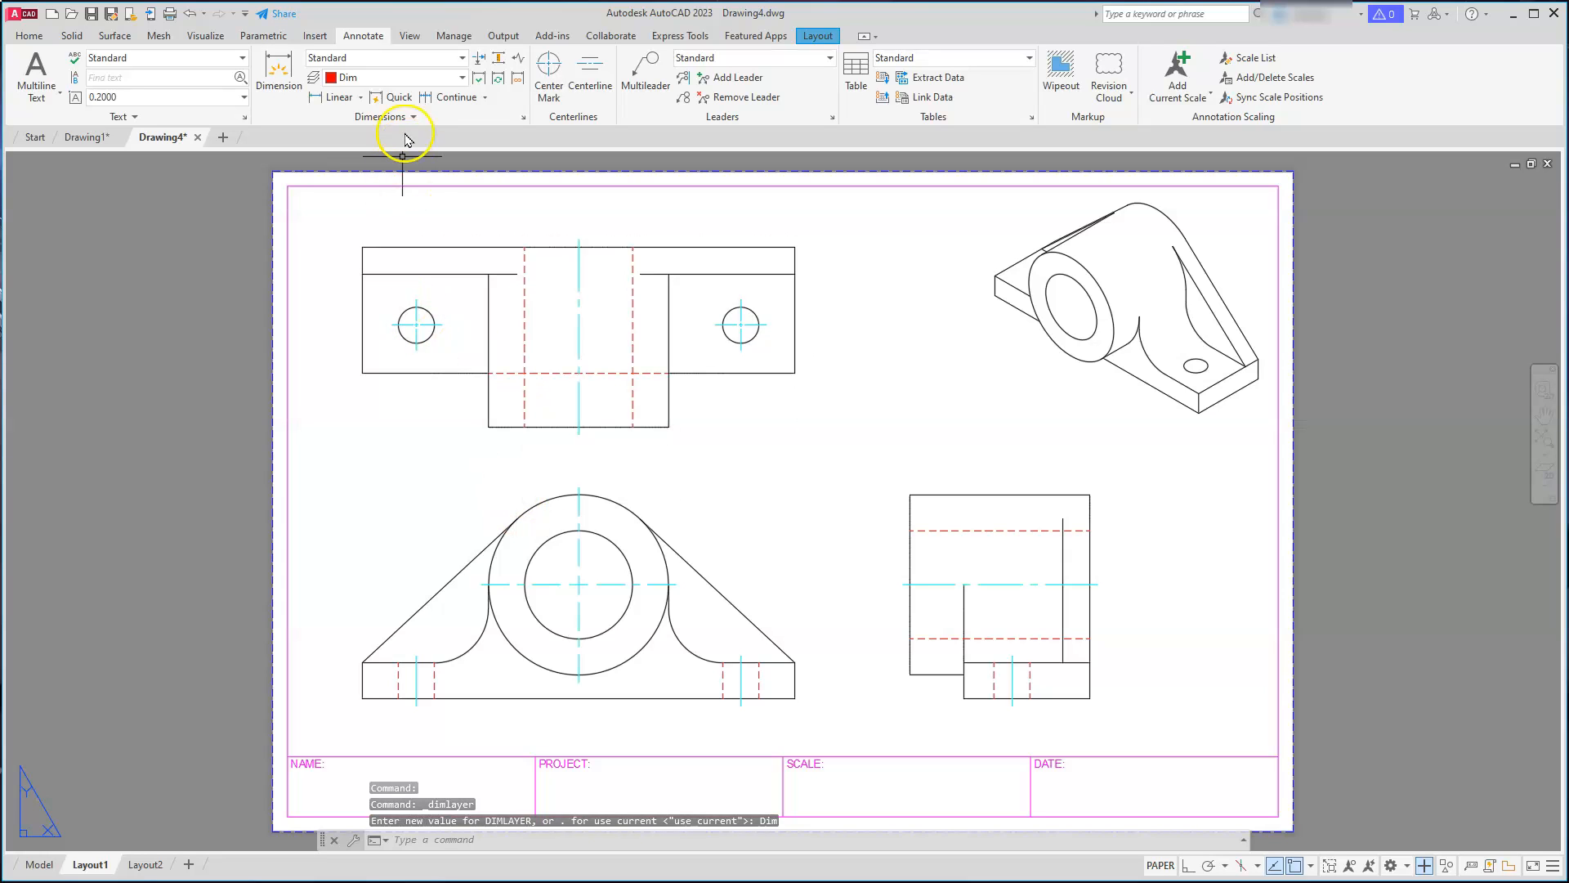
left_click(324, 100)
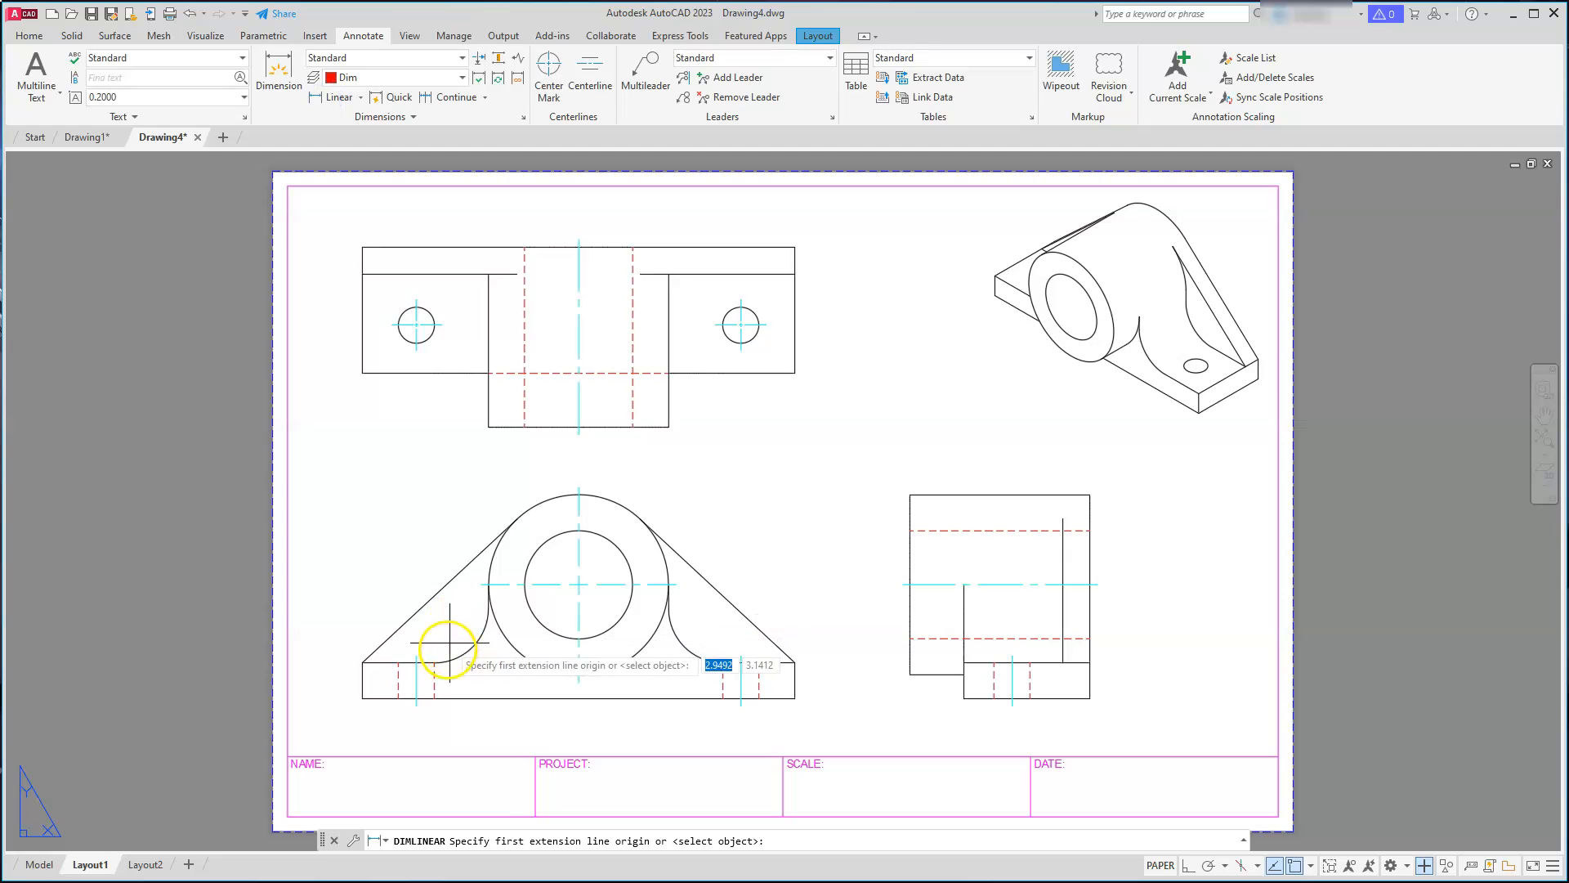
left_click(363, 697)
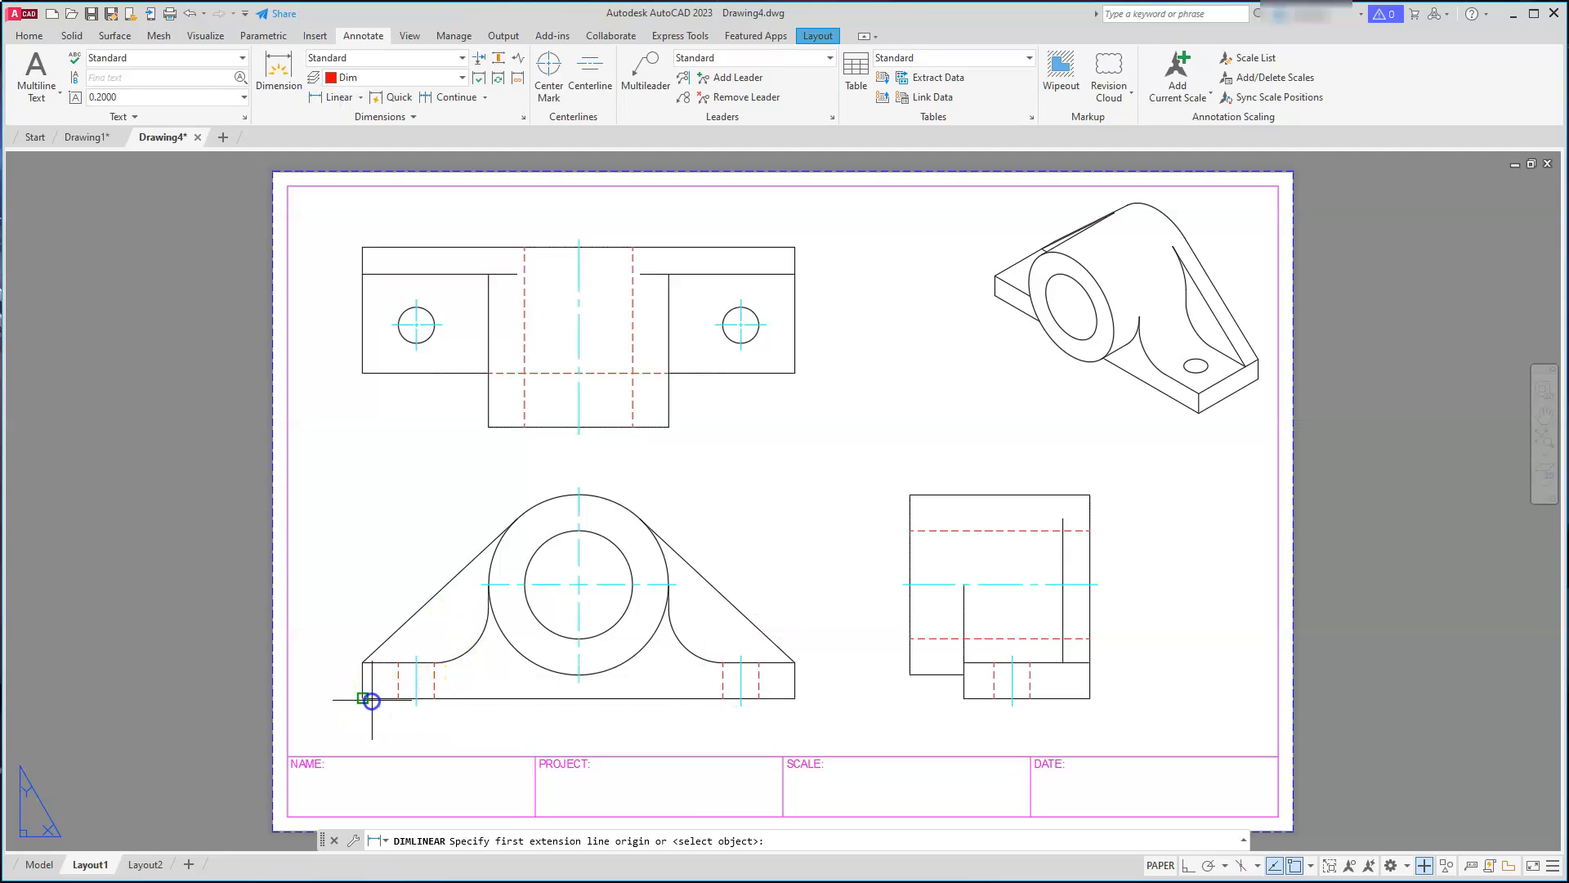
left_click(784, 700)
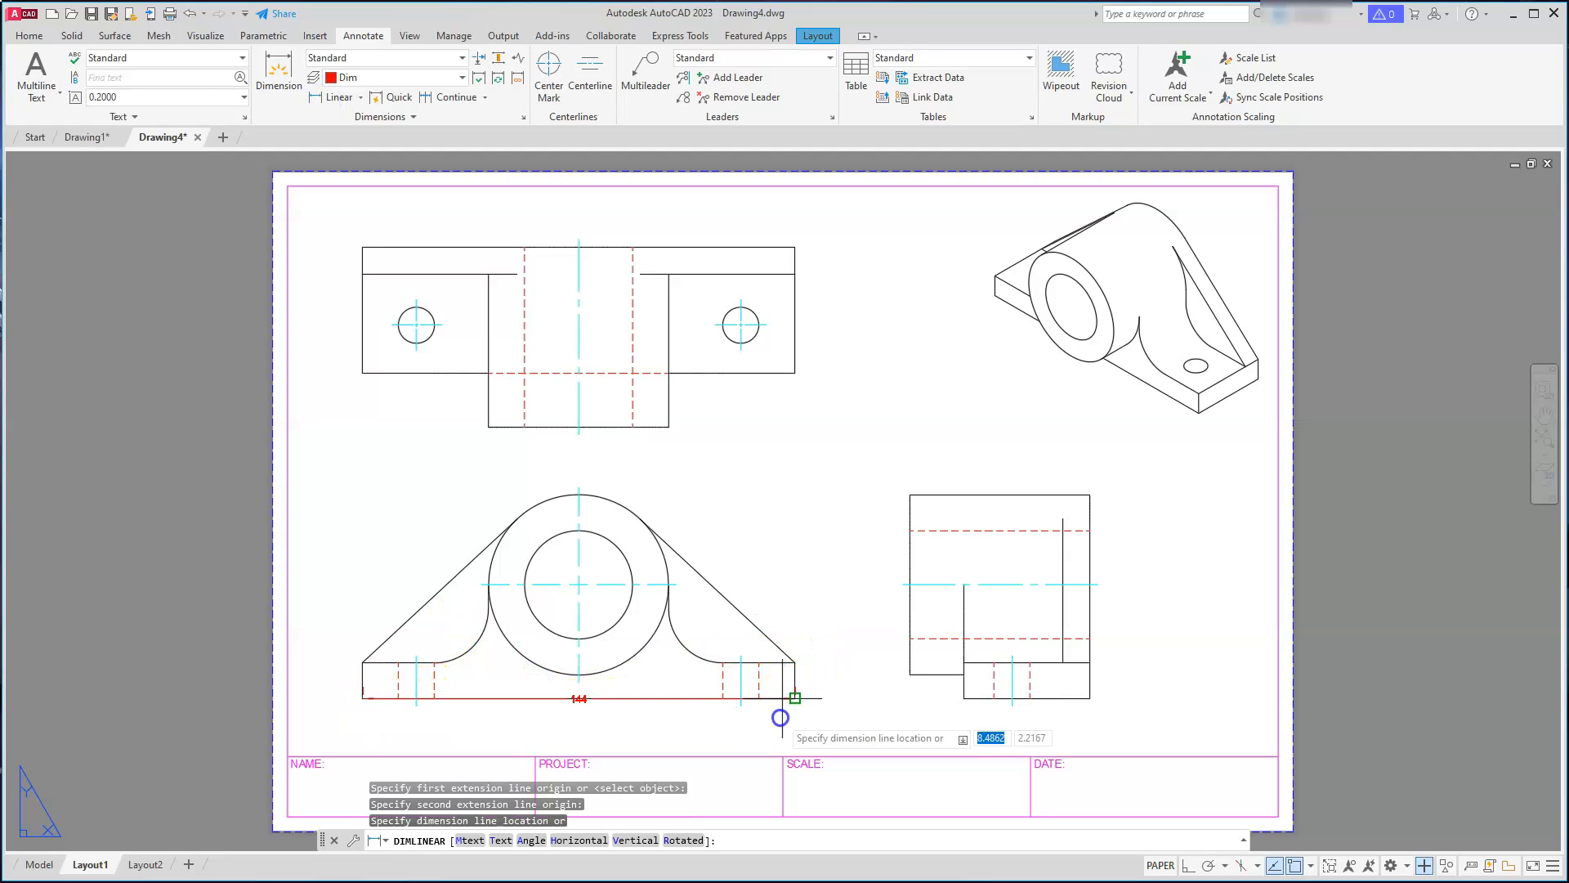
left_click(752, 734)
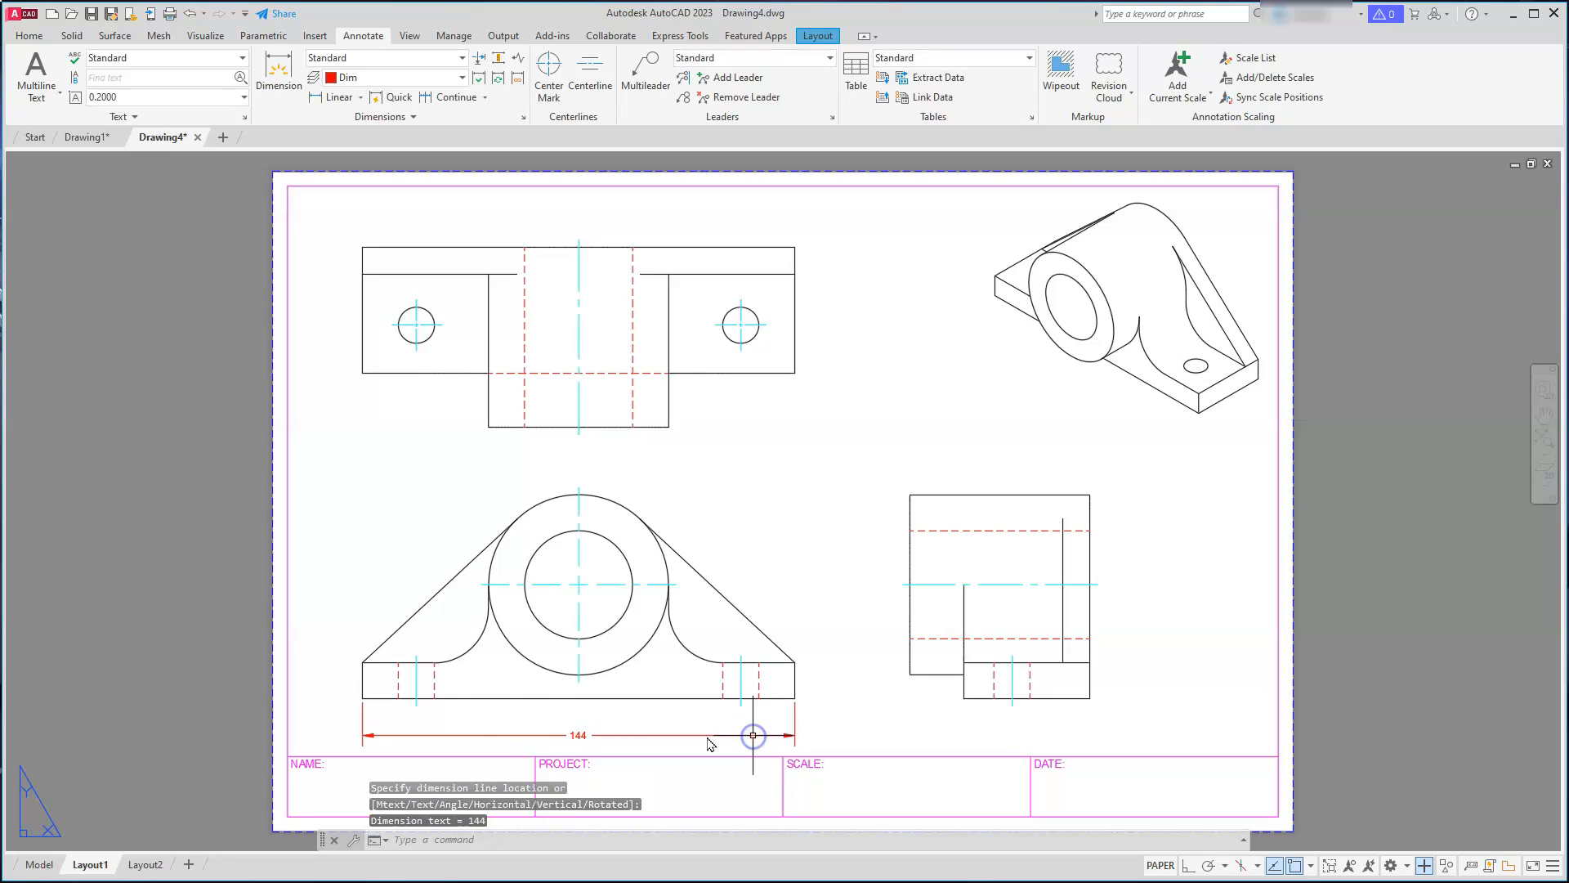
Step: Add a vertical linear dimension from the base's bottom edge to the bore's horizontal centerline, left of the front view
key("Return")
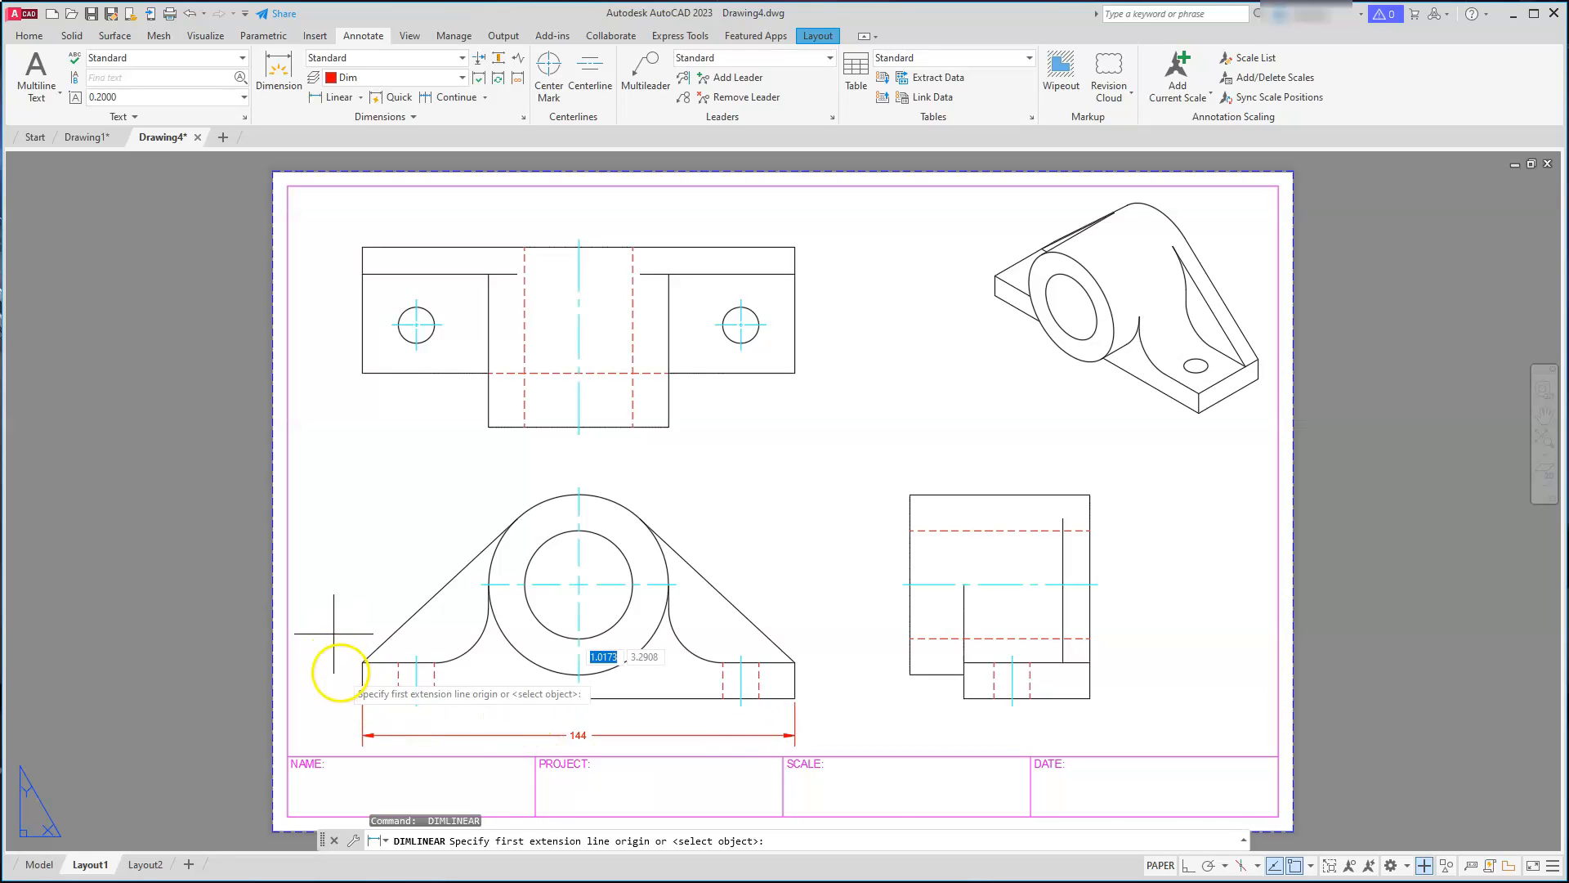
left_click(362, 699)
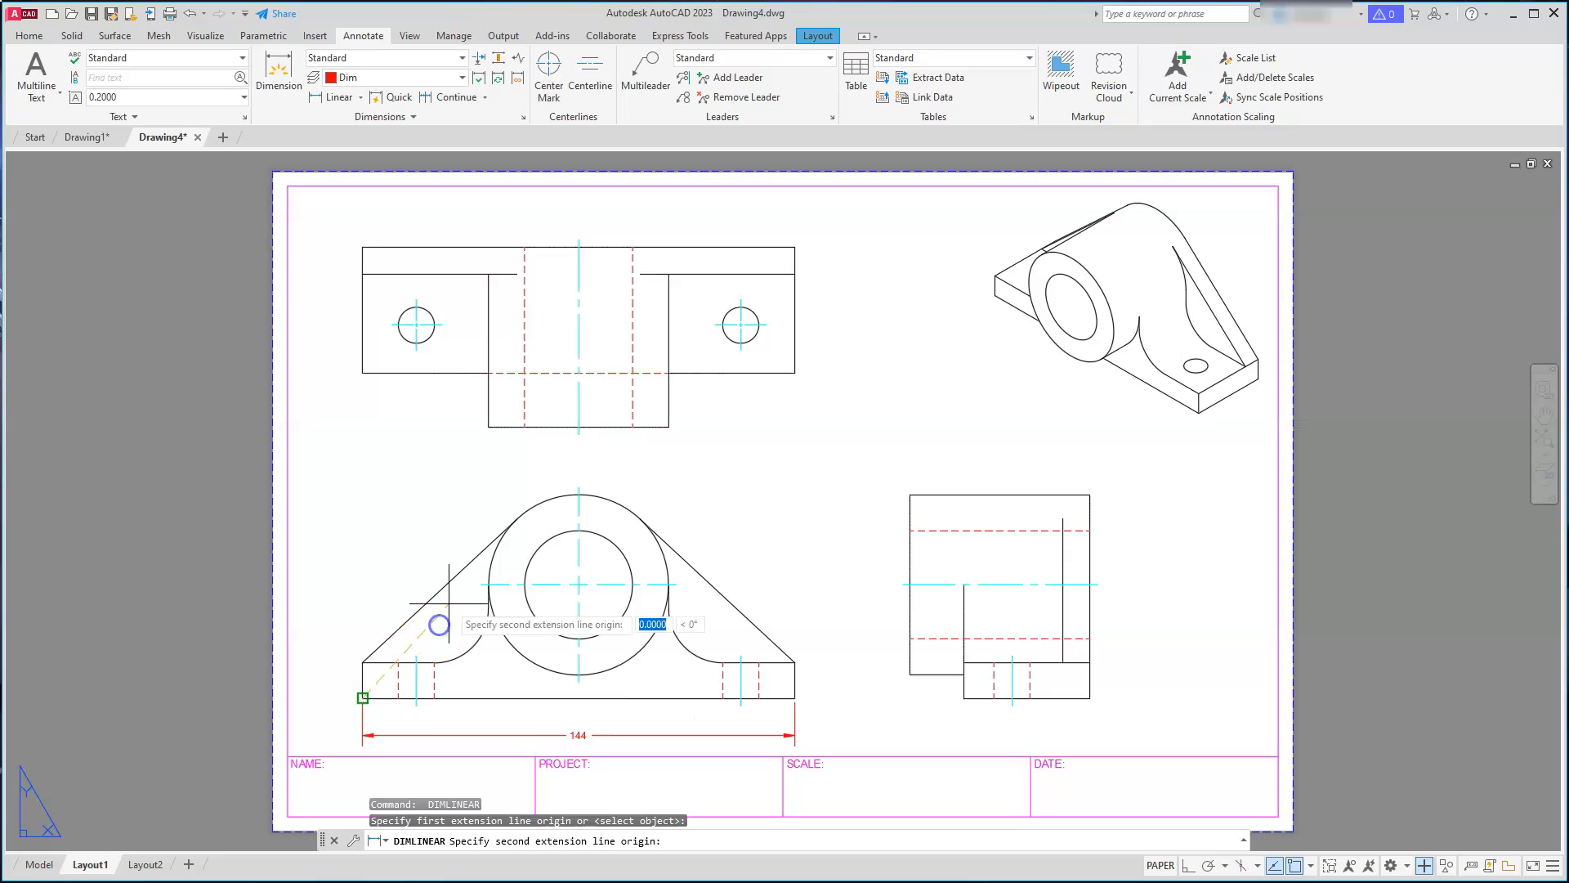
left_click(481, 586)
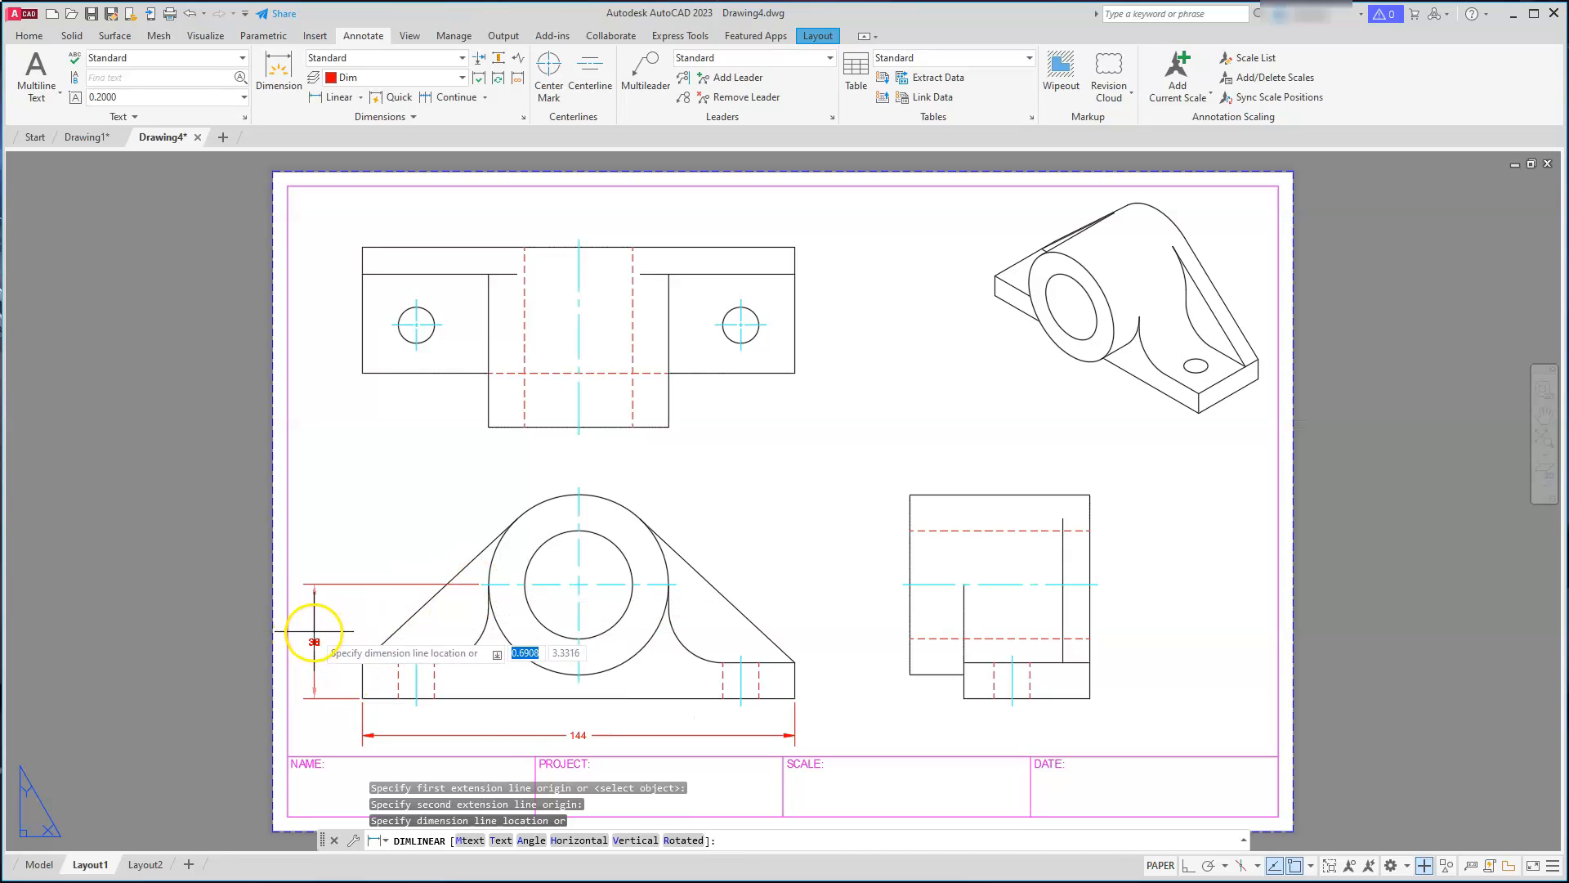
left_click(304, 629)
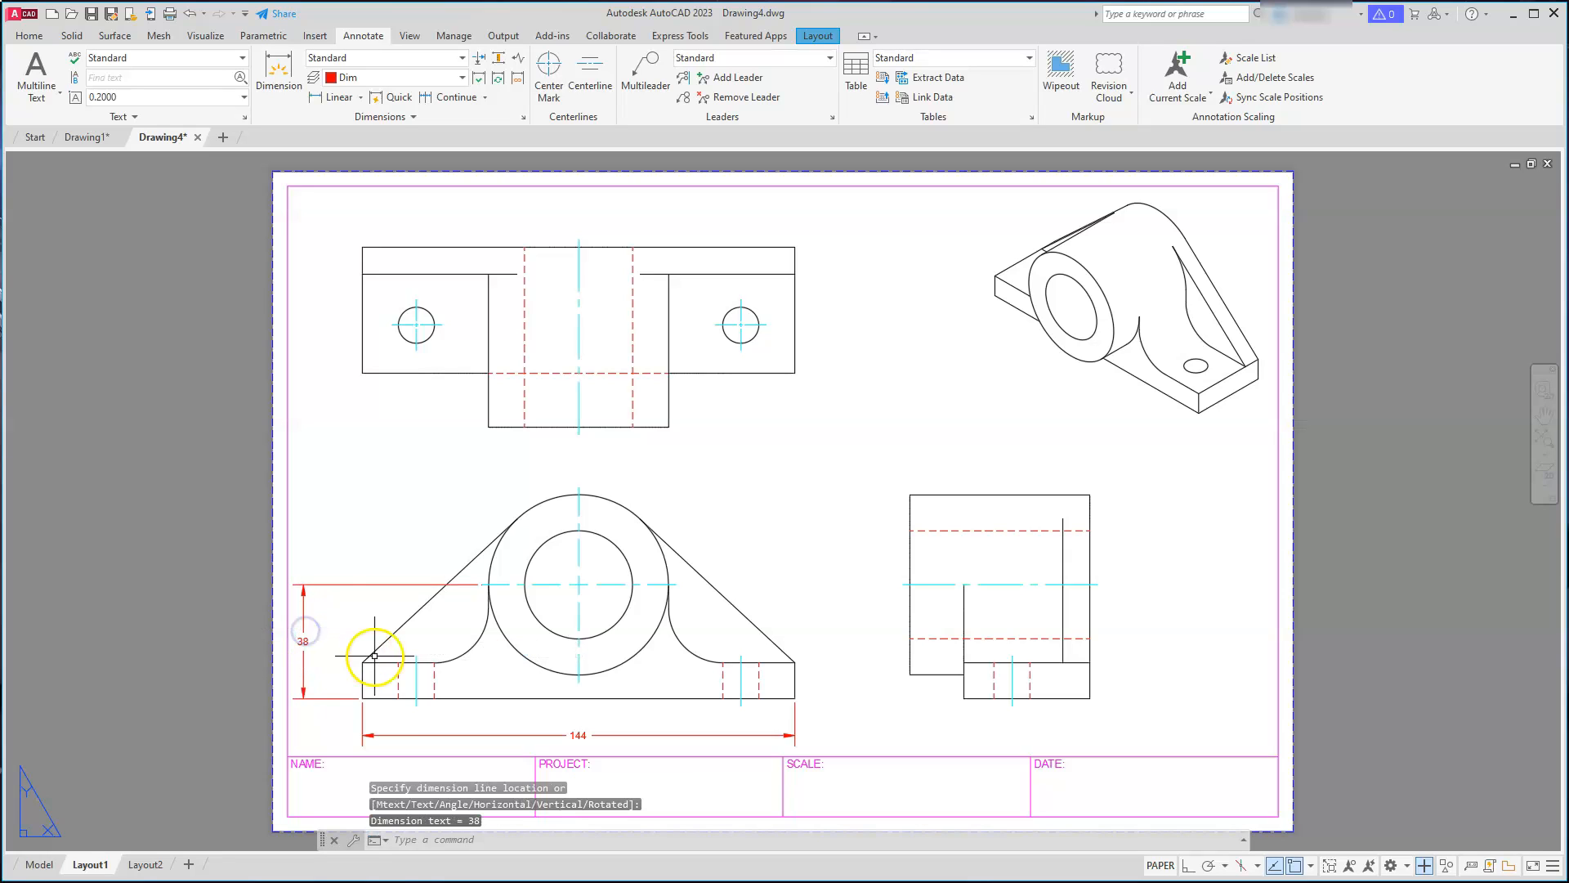
key("Escape")
key("Escape")
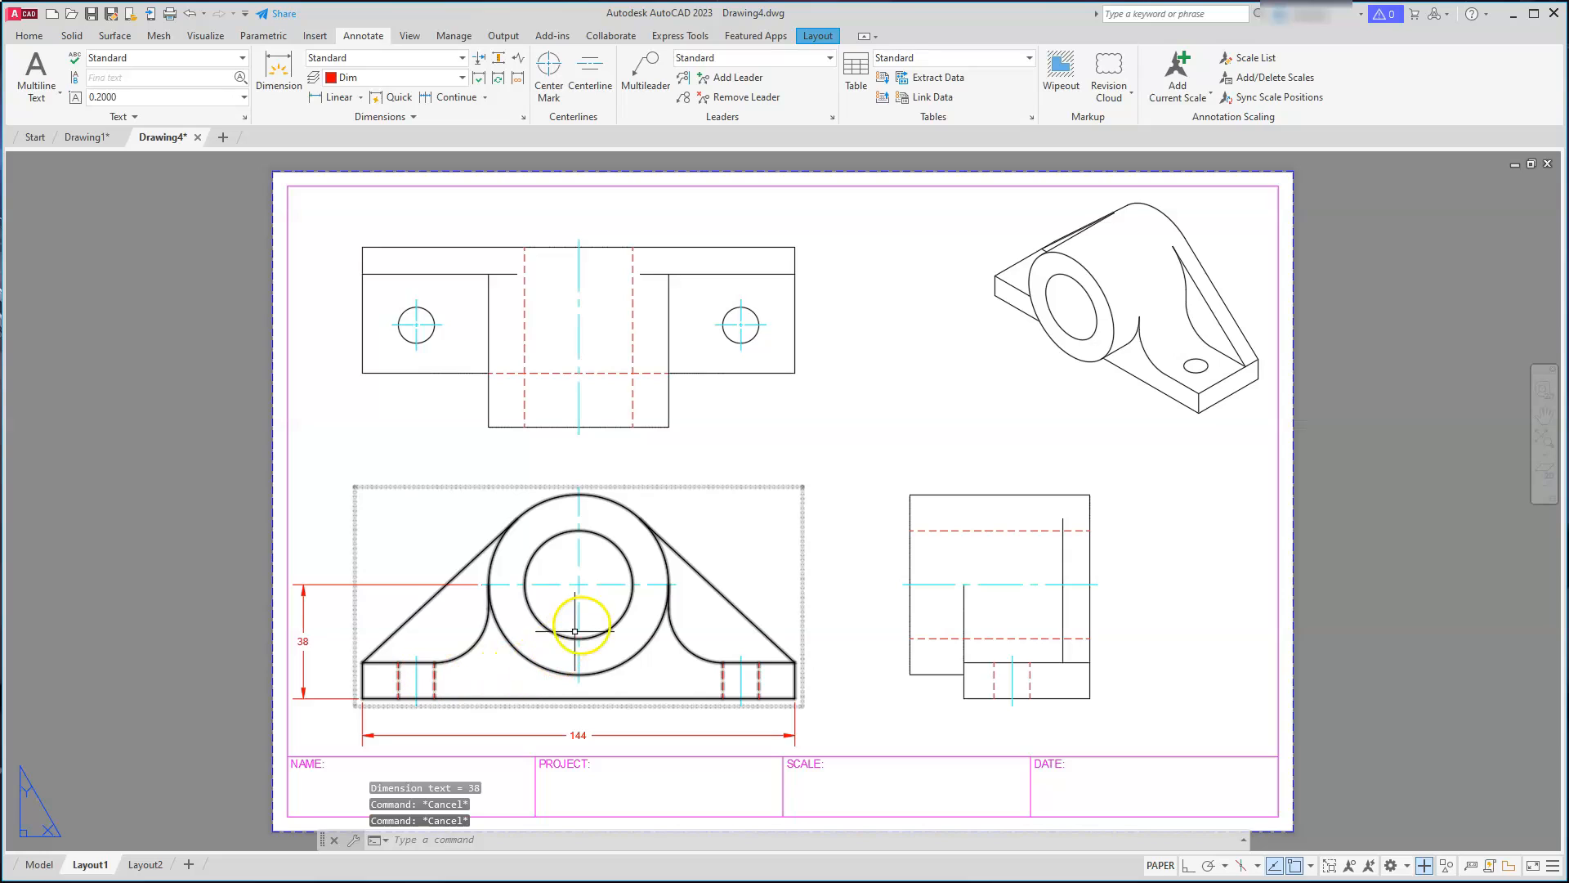
Step: Add a horizontal linear dimension from the base's left edge to the bore's vertical centerline, above the front view
key("Return")
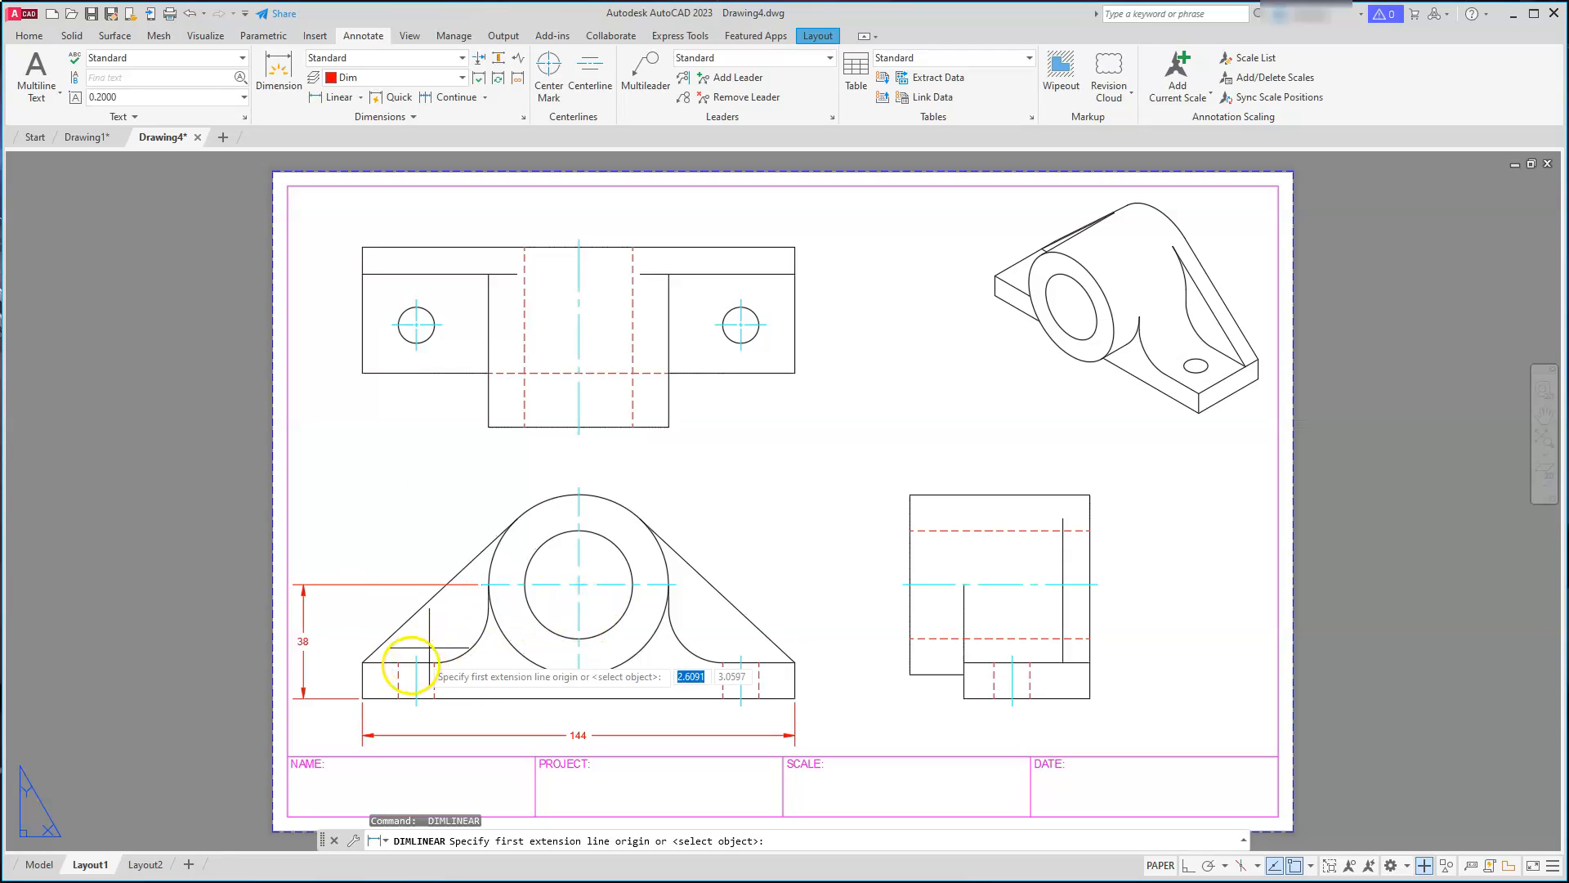
left_click(362, 662)
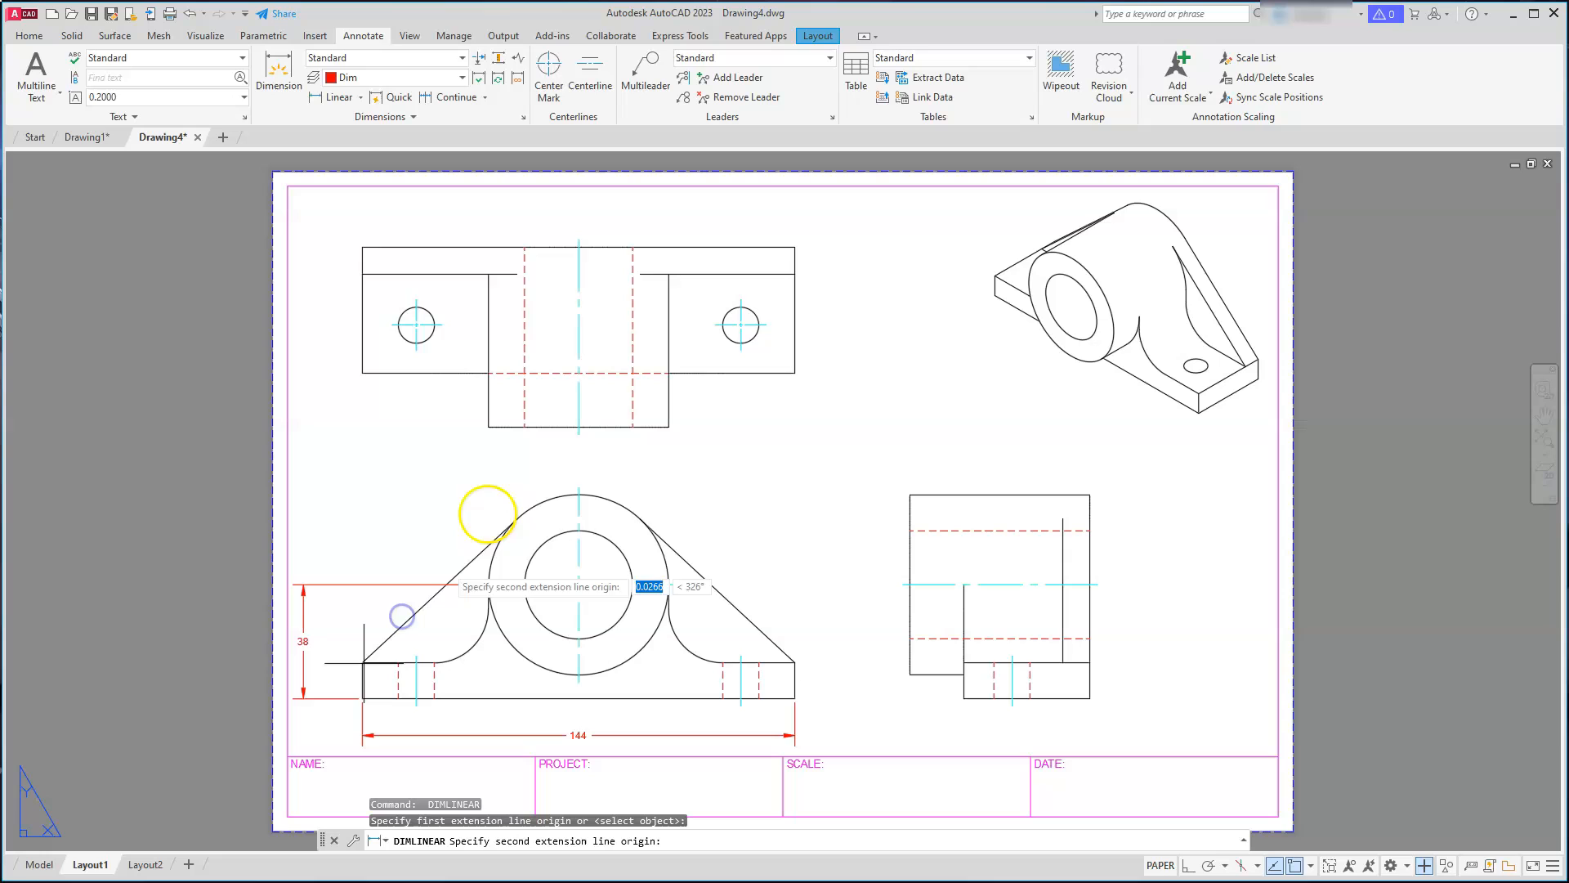
left_click(580, 487)
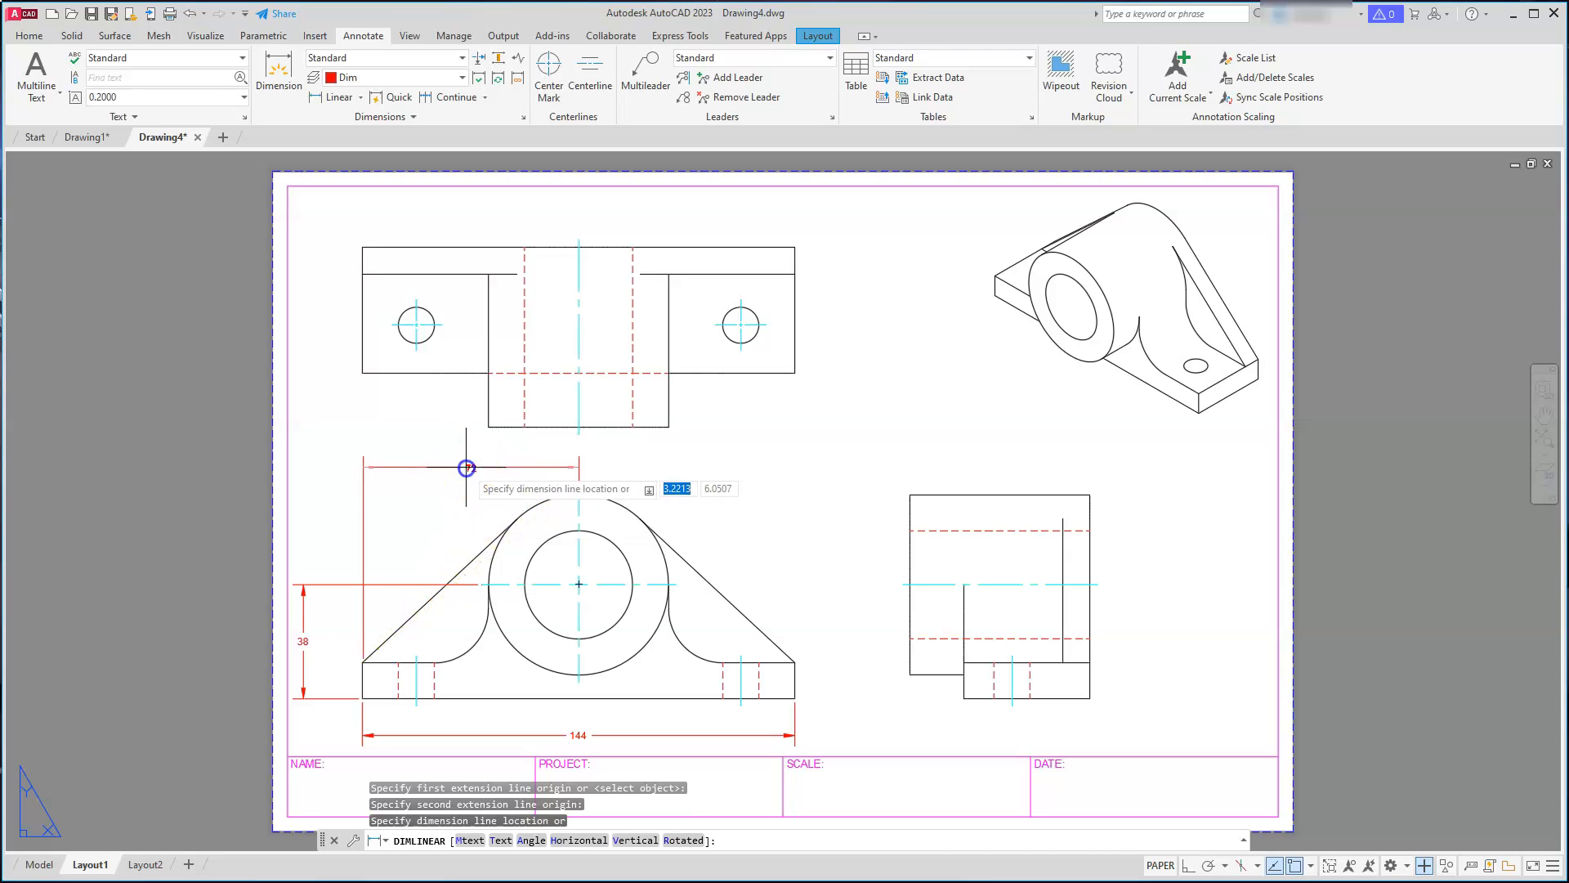
left_click(466, 467)
key("Escape")
key("Escape")
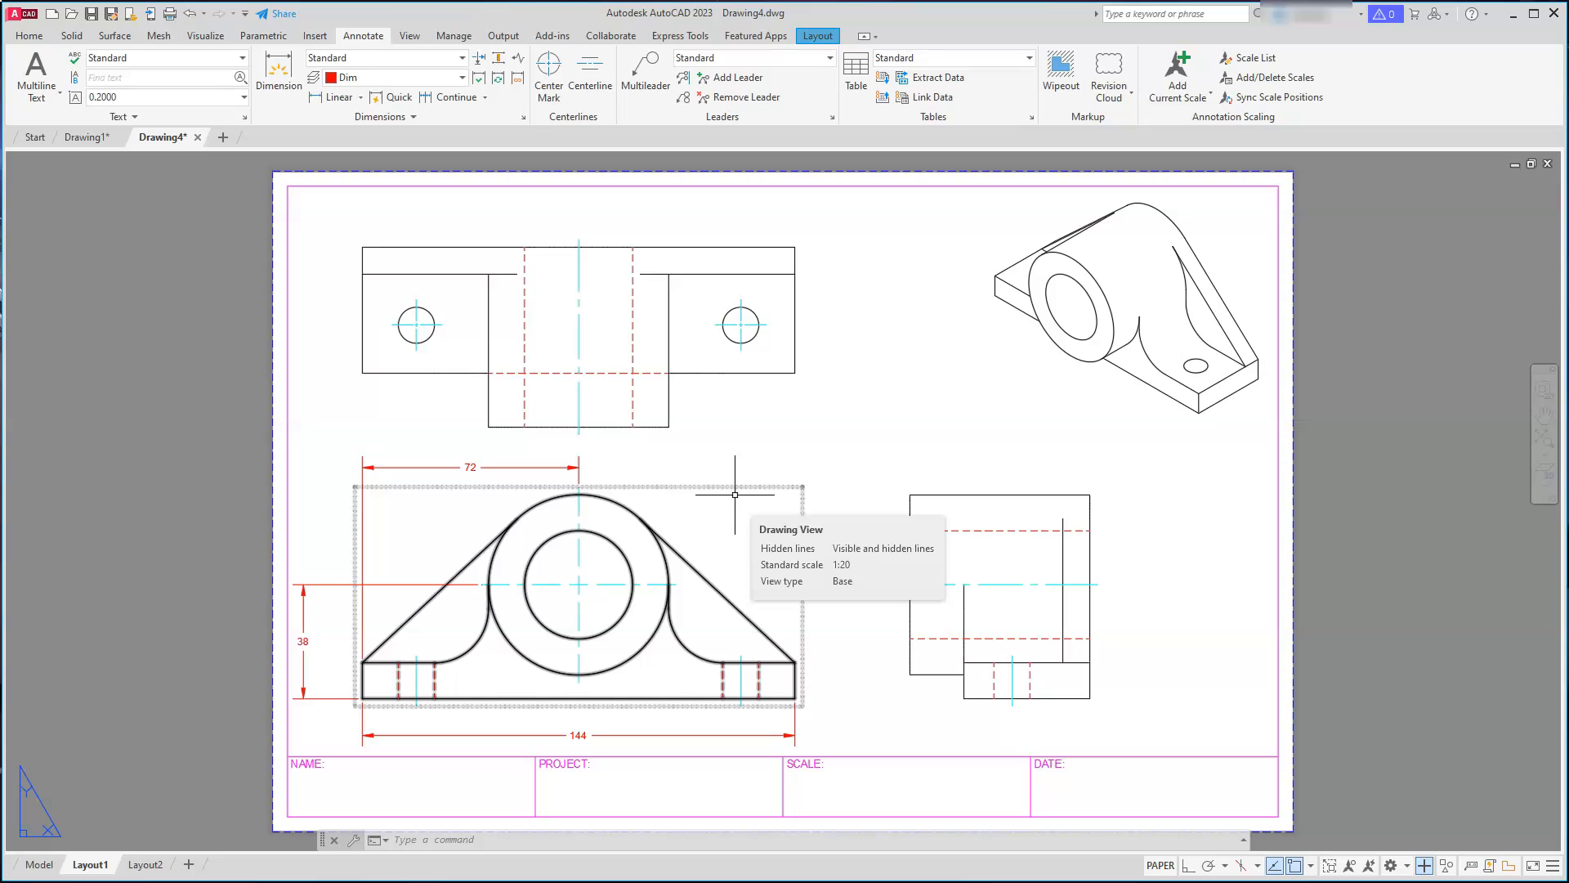
Step: Review the fully dimensioned top and front views in Drawing1 as a reference and return to Drawing4
left_click(898, 419)
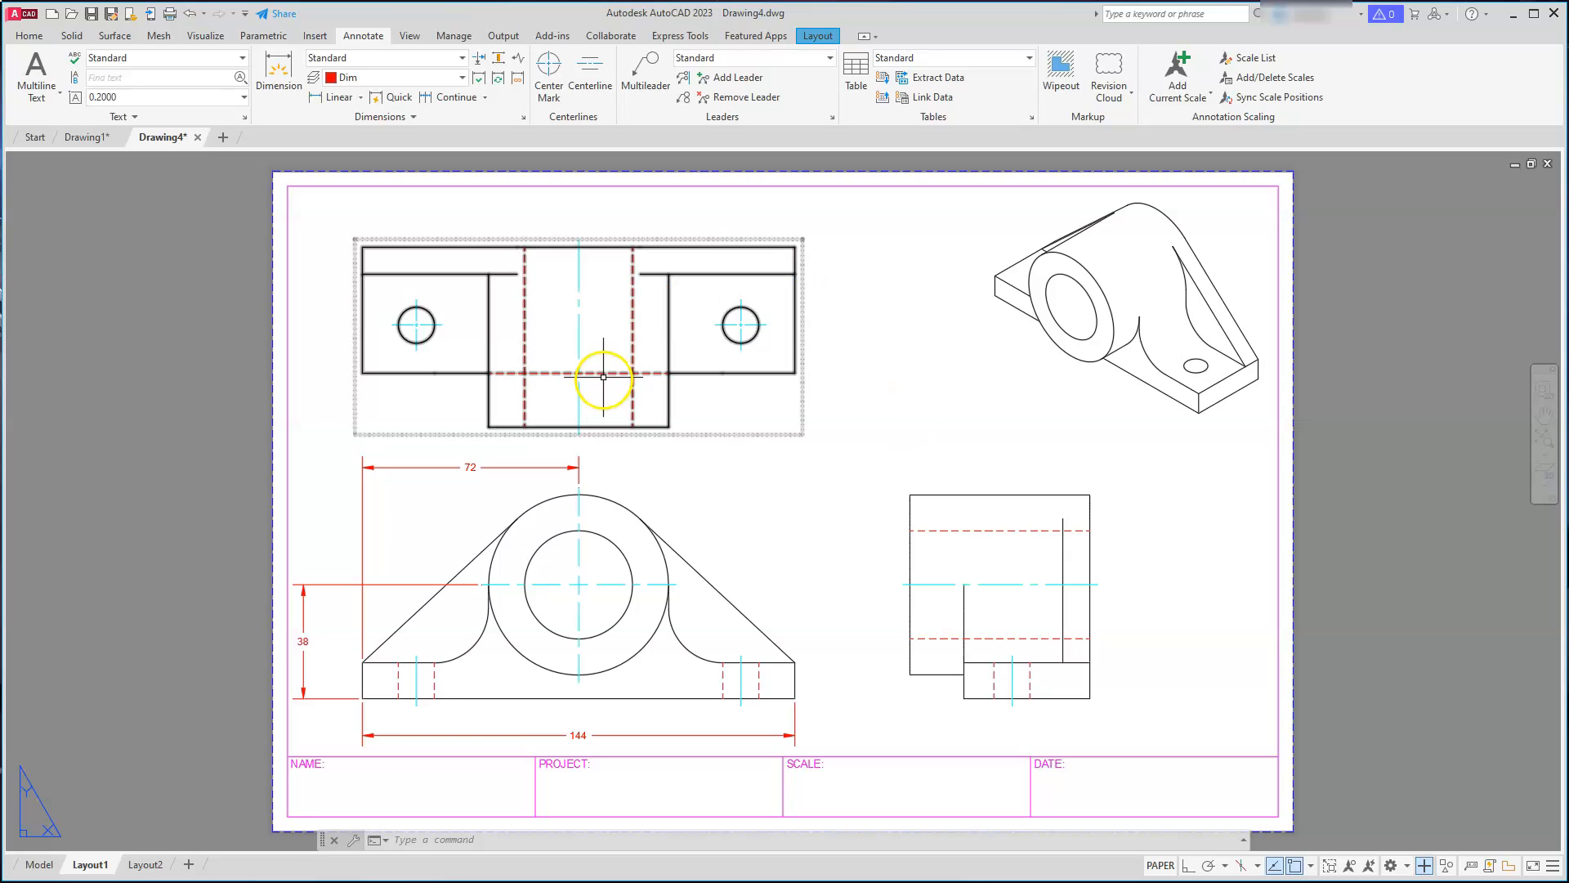
left_click(75, 136)
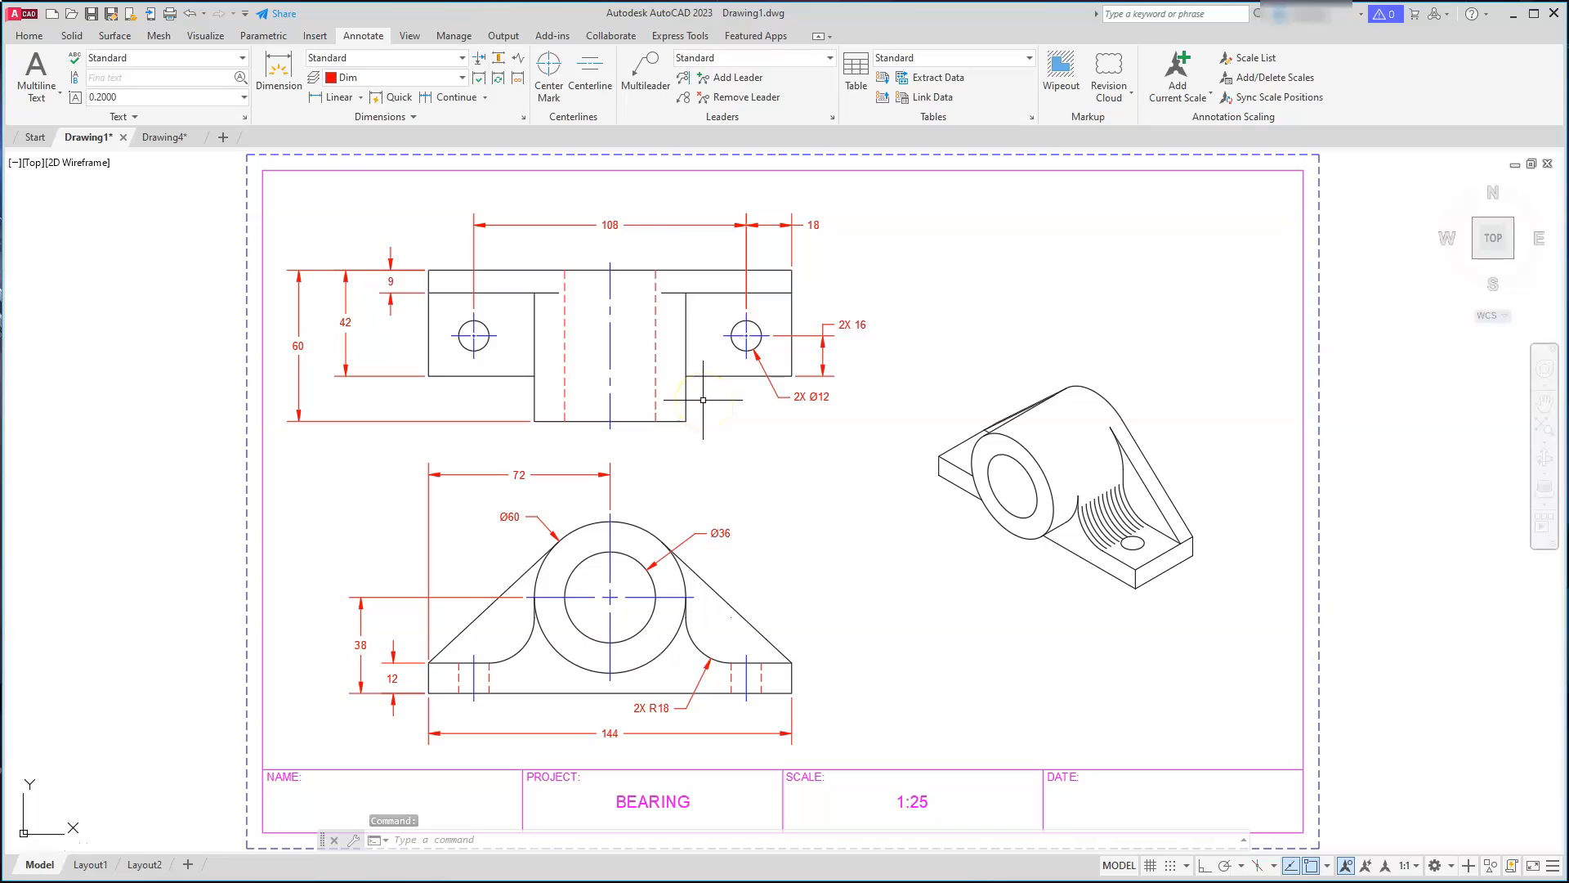
left_click(159, 136)
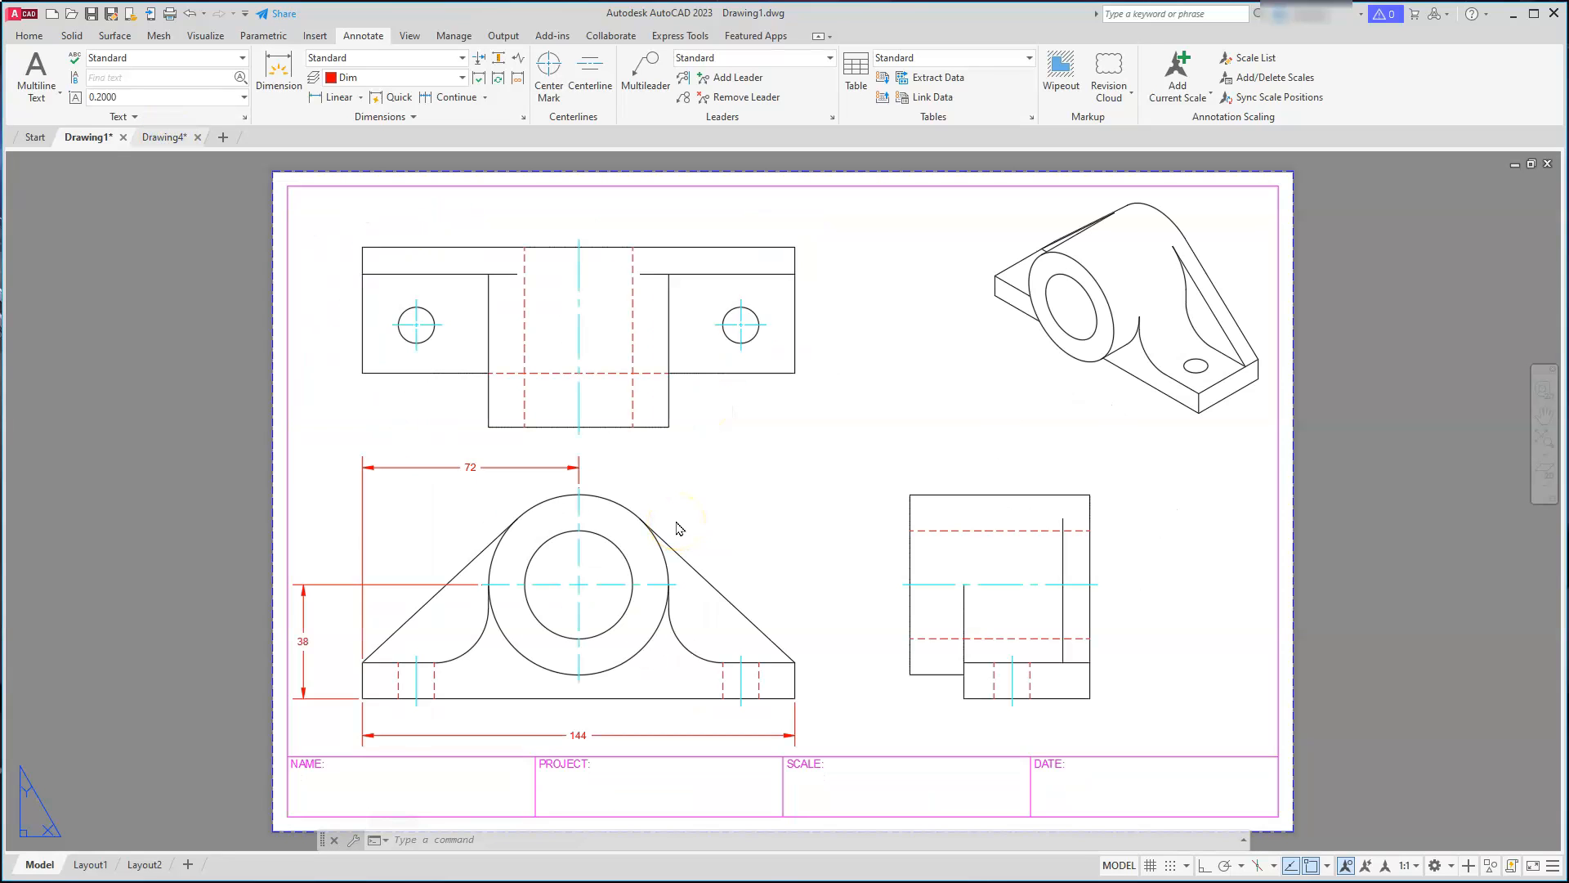
mouse_move(676, 519)
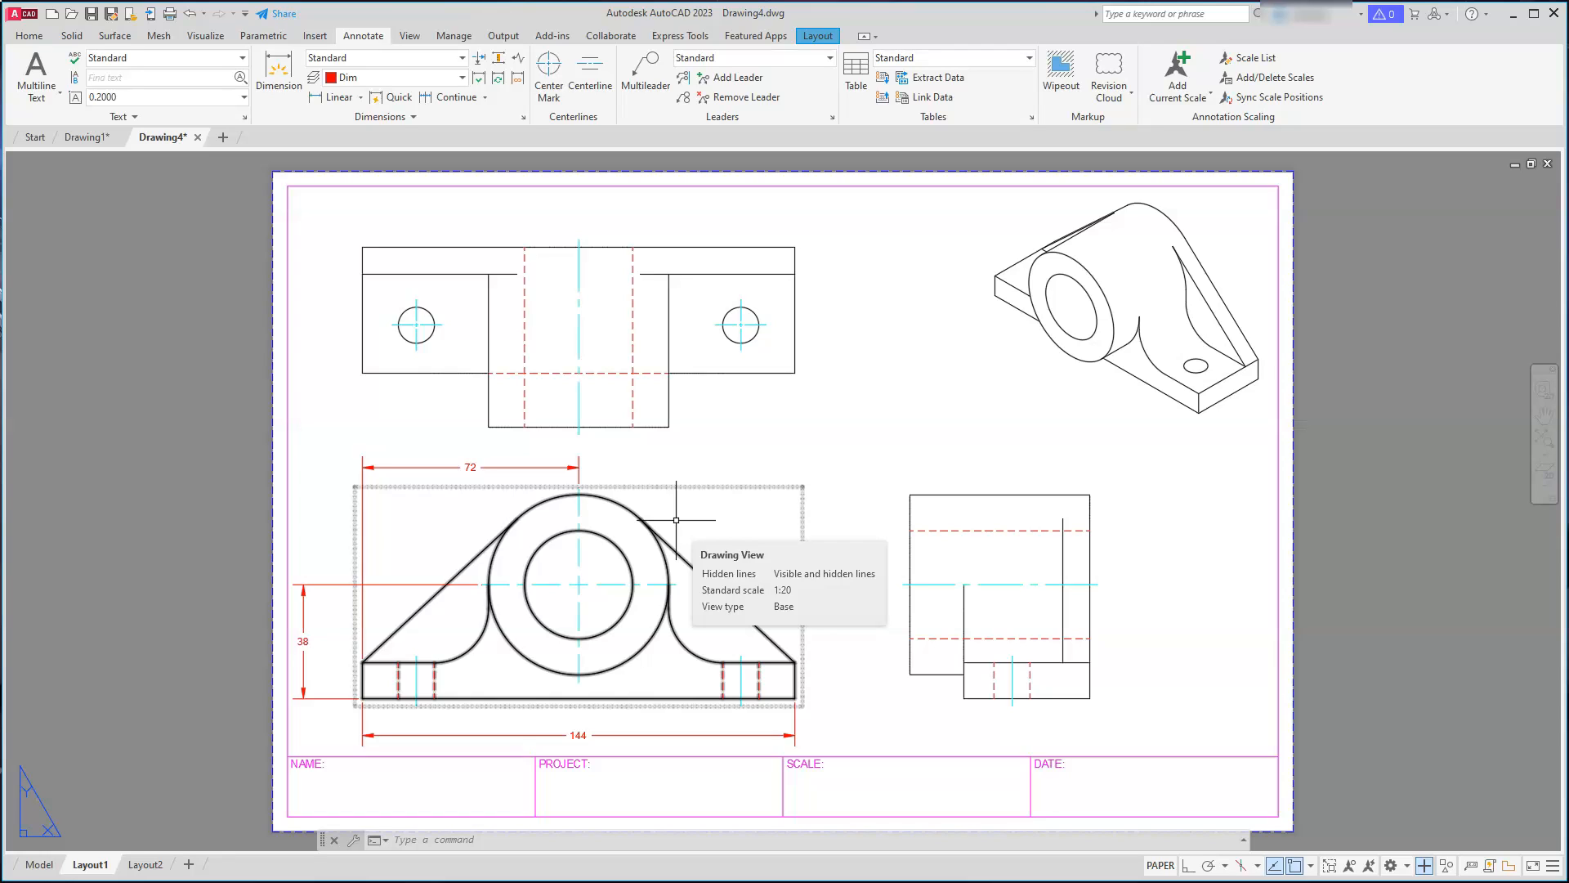
Step: Switch Drawing4 from the Layout1 sheet to model space
left_click(844, 435)
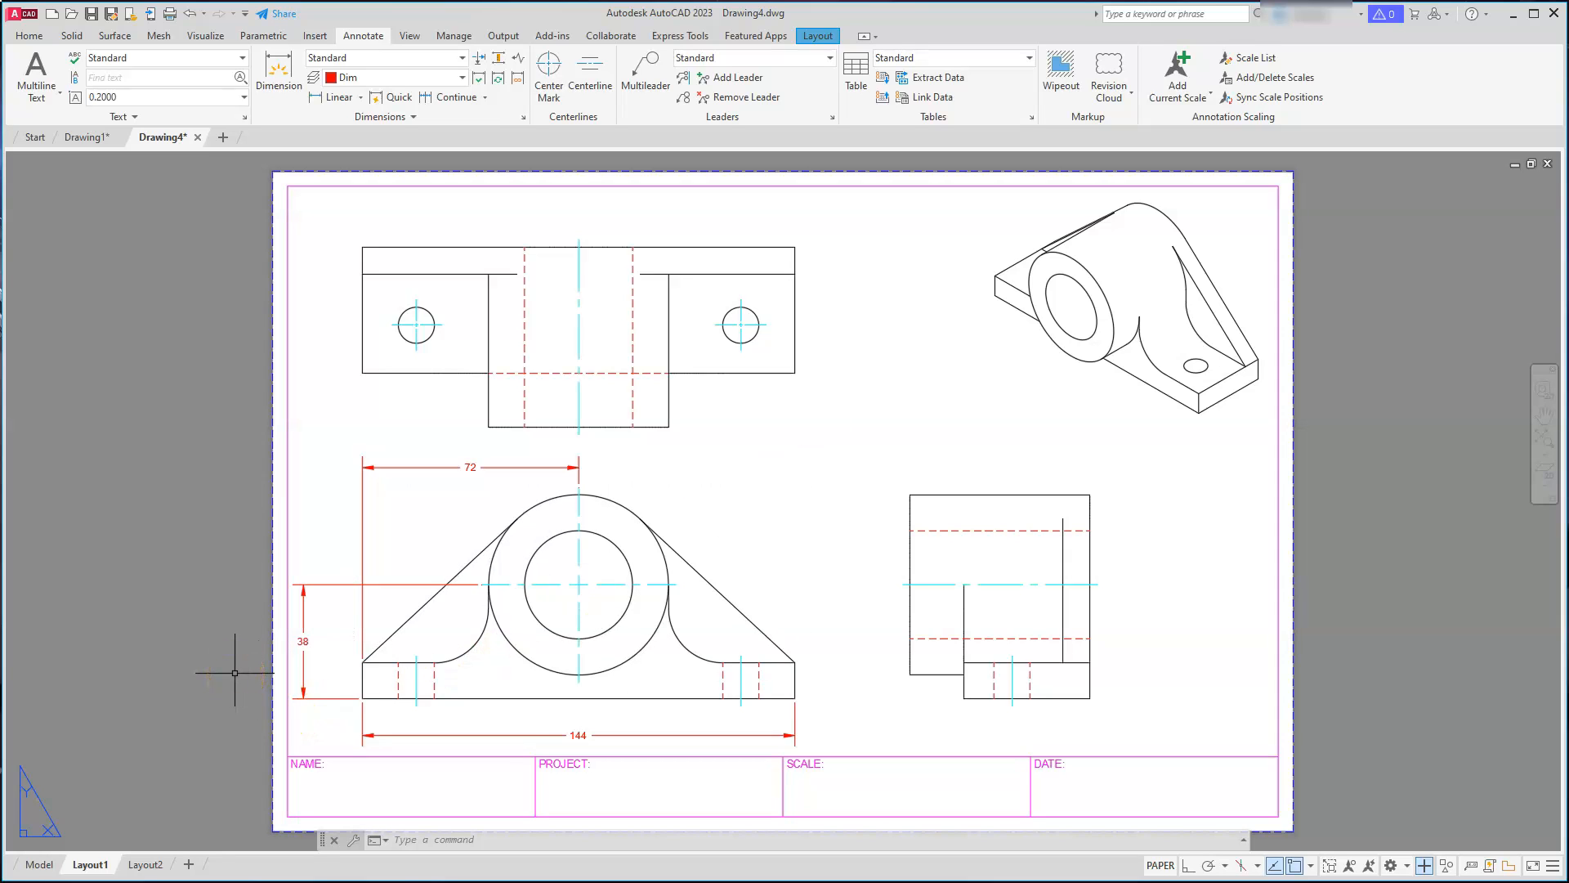
left_click(32, 858)
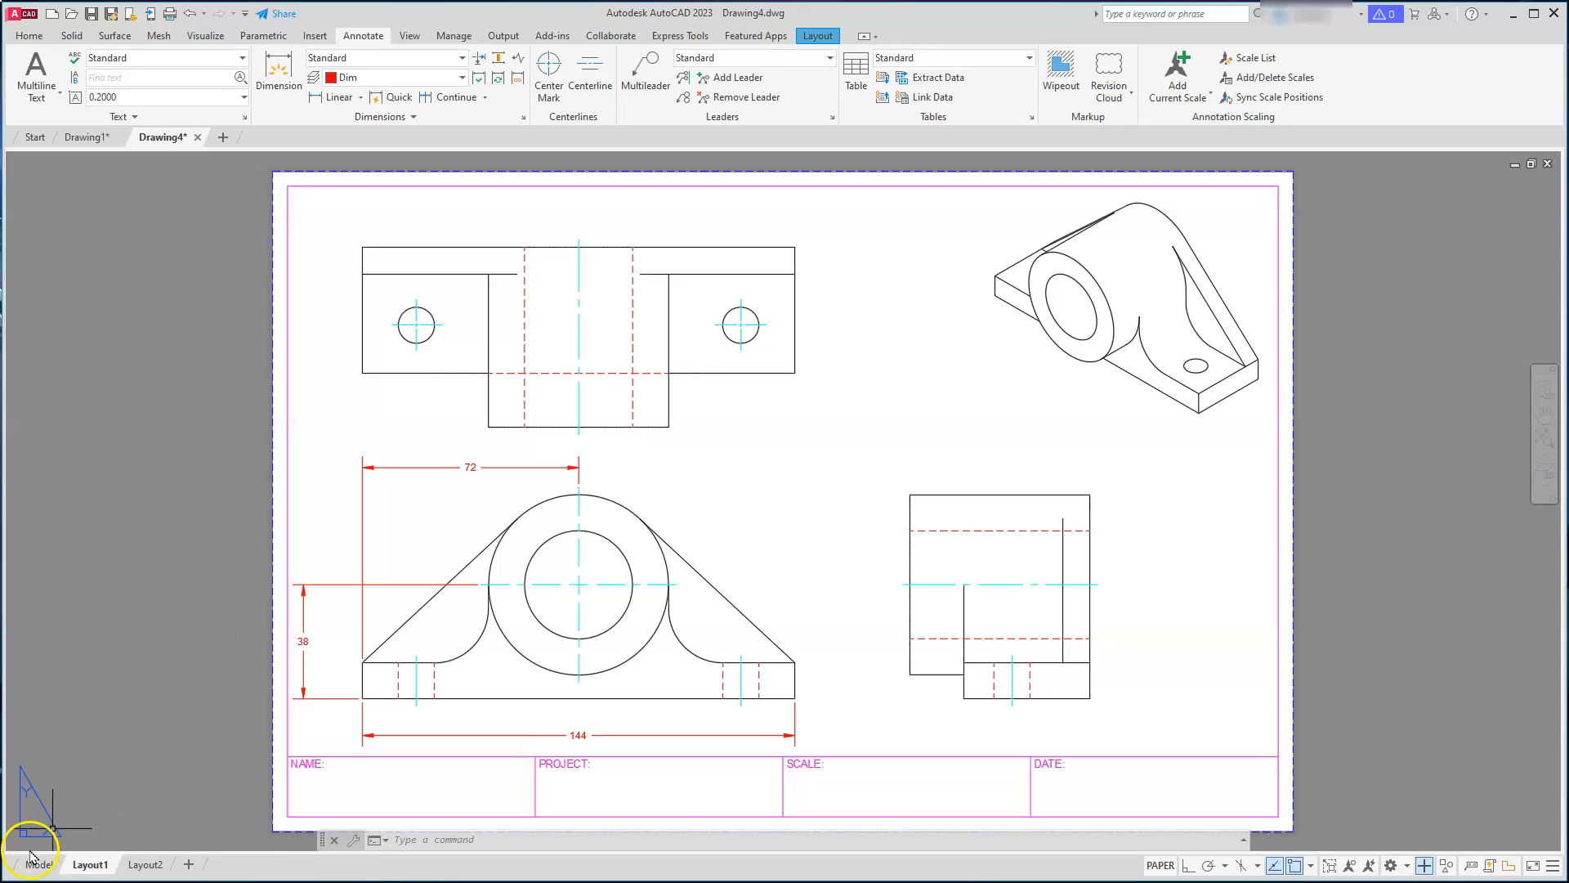